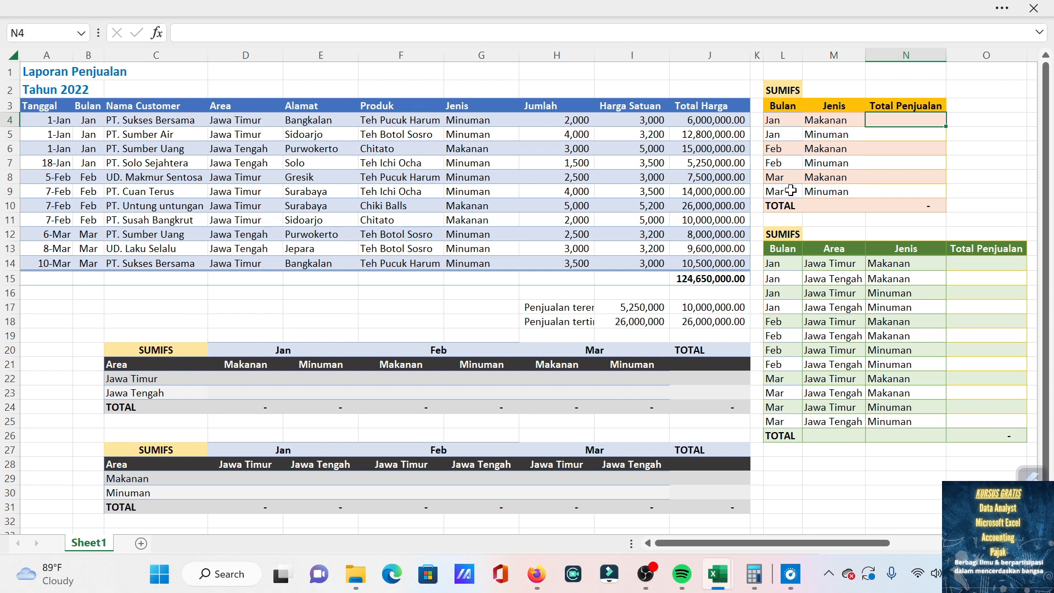
Begin a SUMIFS formula in N4 with the Total Harga values $J$4:$J$14 as the absolute sum range.
{"action": "type", "text": "=sumifs"}
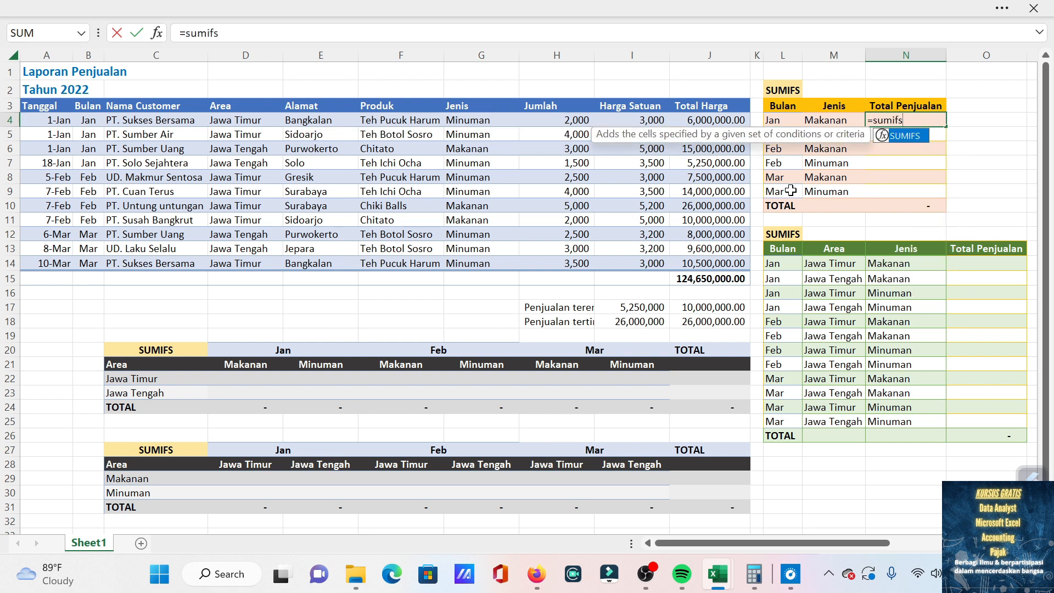
{"action": "key", "text": "Tab"}
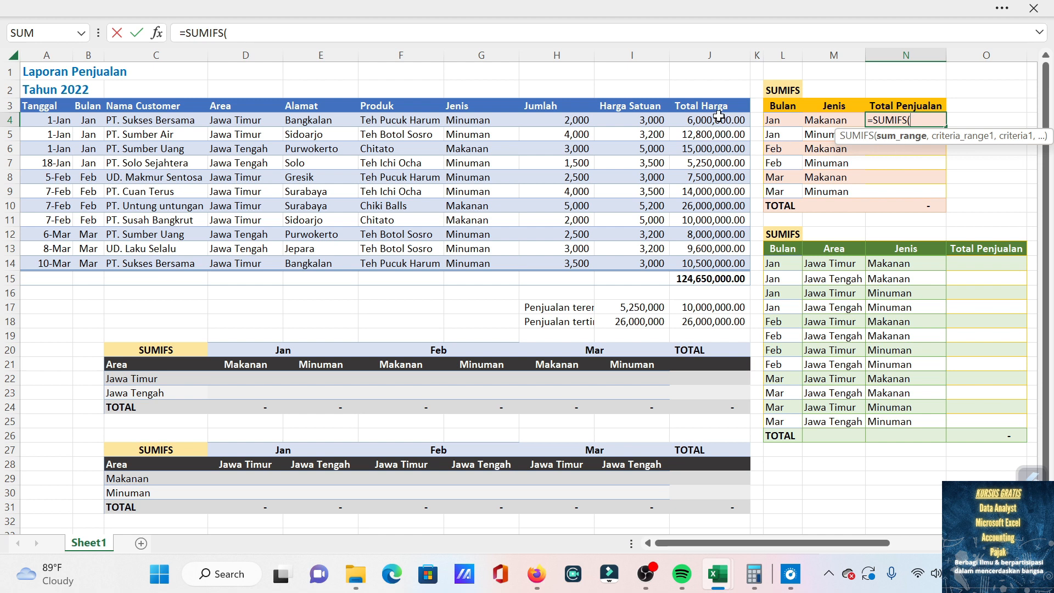
{"action": "left_click_drag", "start_coordinate": [719, 117], "coordinate": [711, 262]}
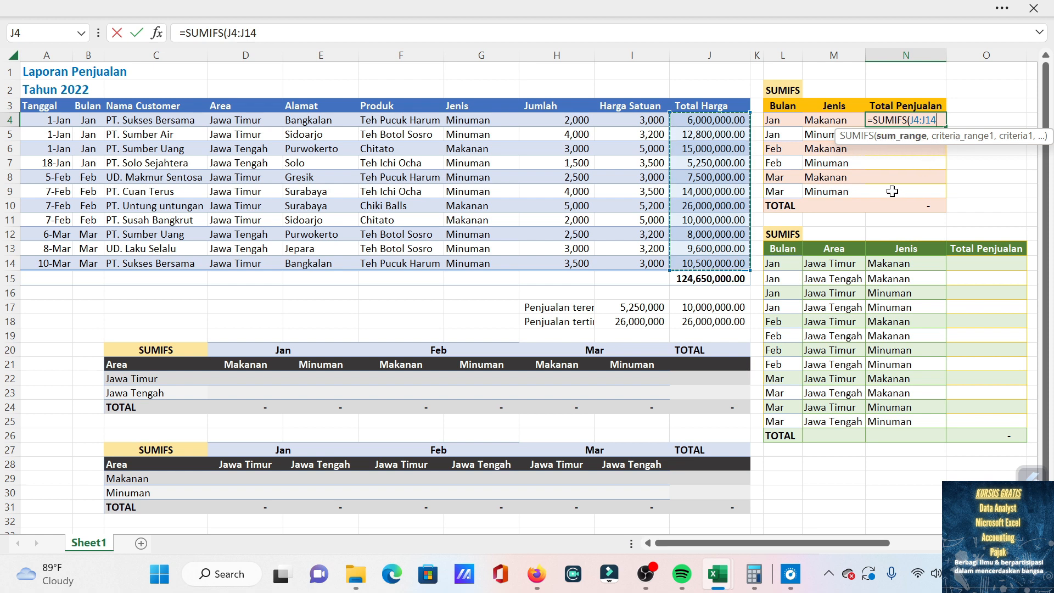
{"action": "key", "text": "F4"}
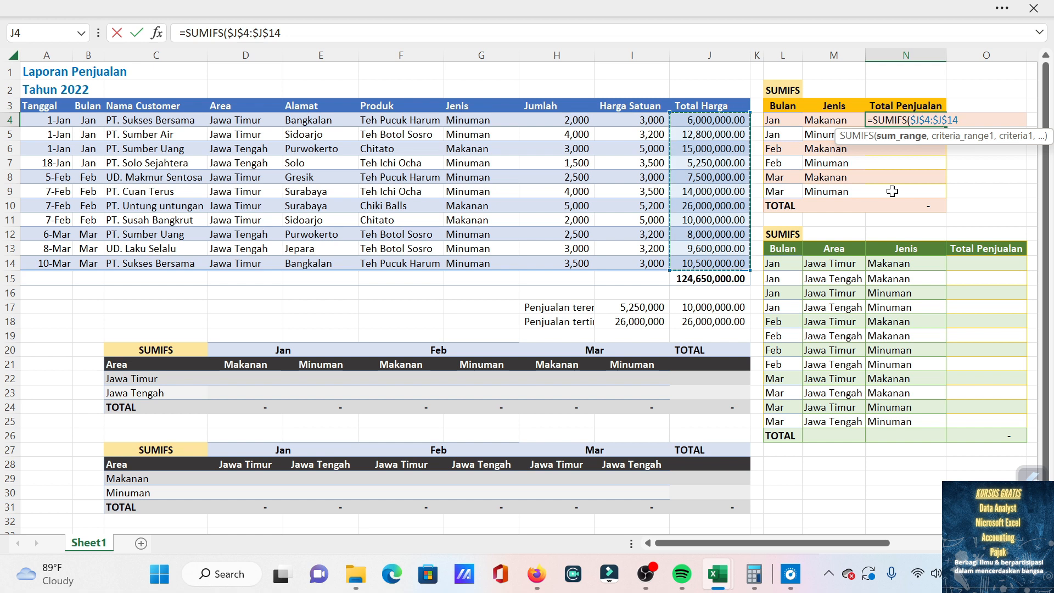
{"action": "type", "text": ","}
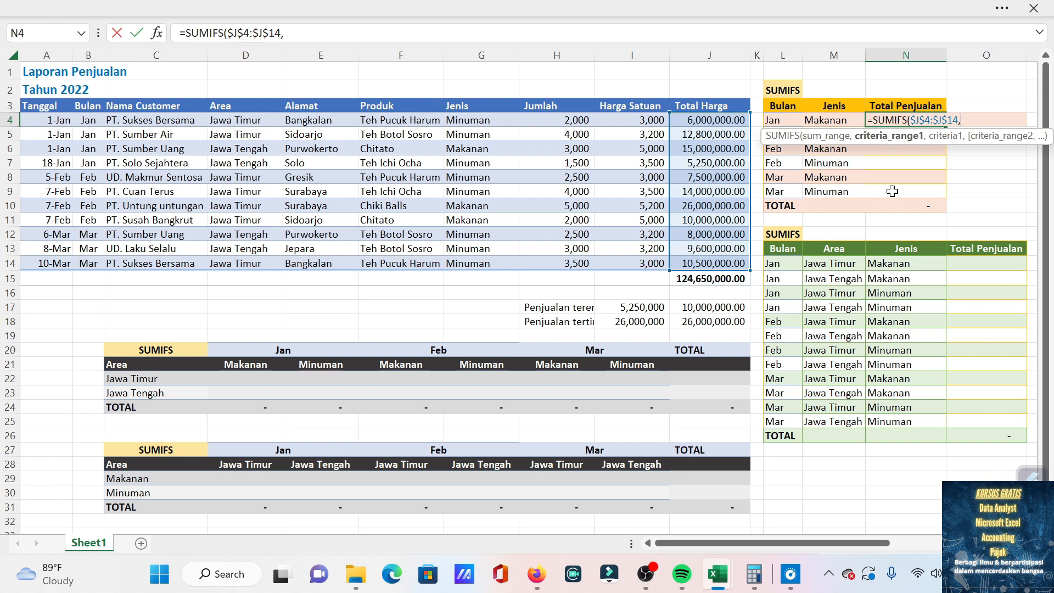
Add the Bulan column $B$4:$B$14 as the first criteria range, with L4 as its criterion.
{"action": "left_click_drag", "start_coordinate": [87, 120], "coordinate": [84, 261]}
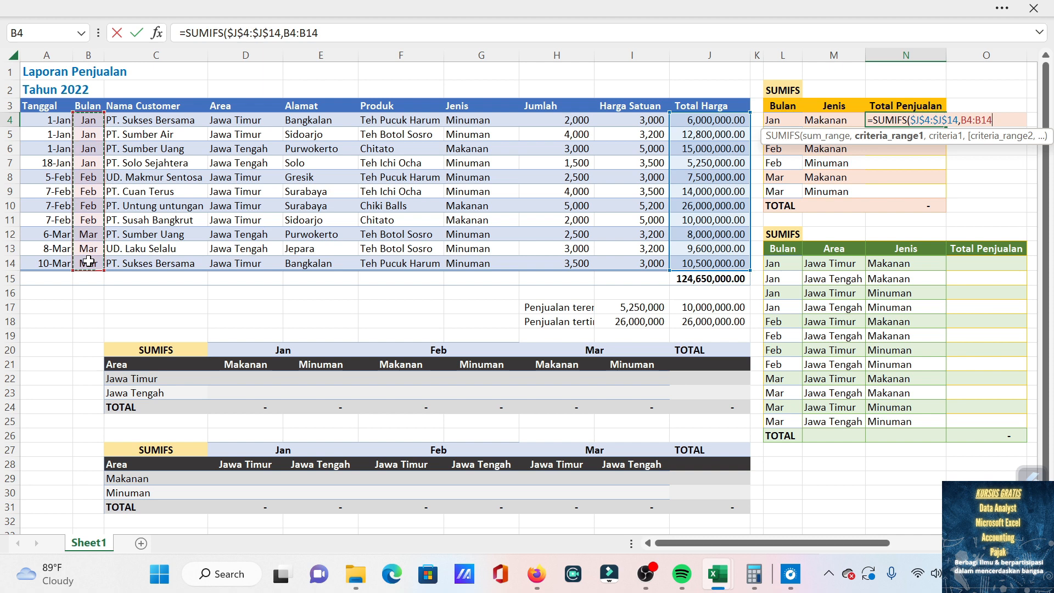
{"action": "key", "text": "F4"}
{"action": "type", "text": ","}
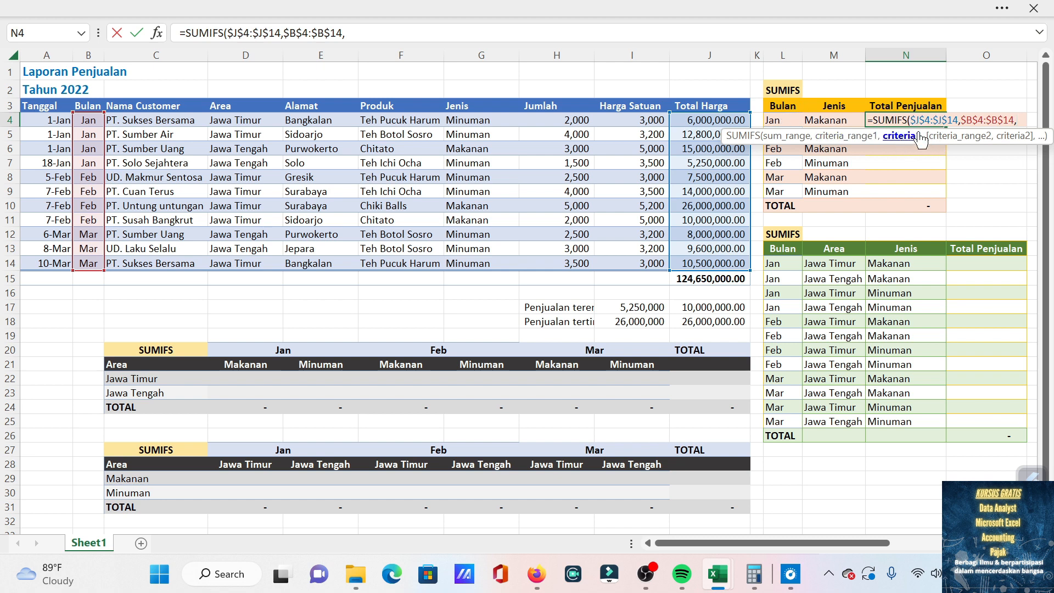
{"action": "left_click", "coordinate": [781, 121]}
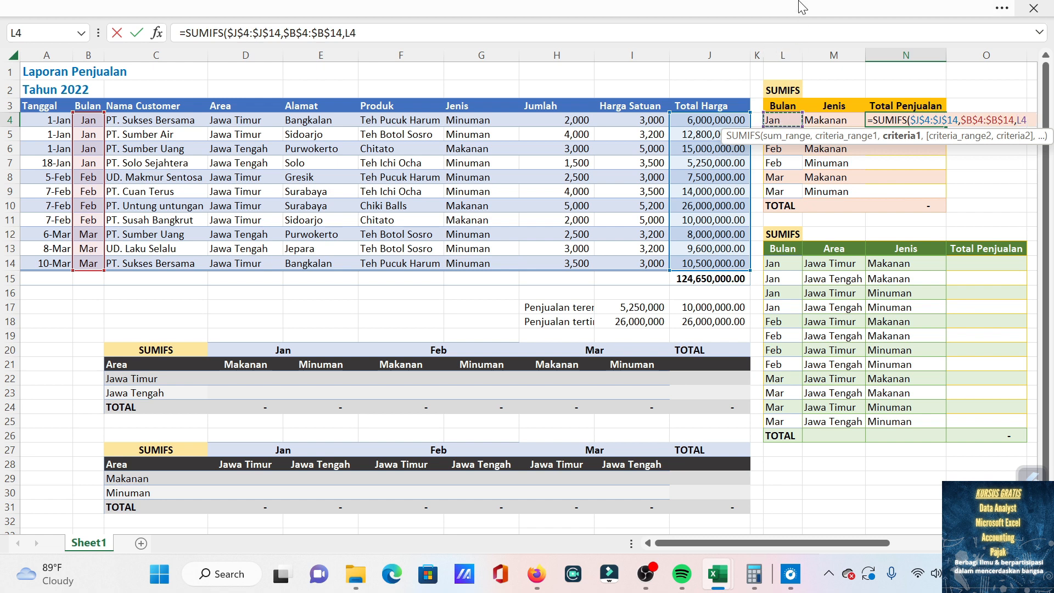
{"action": "type", "text": ","}
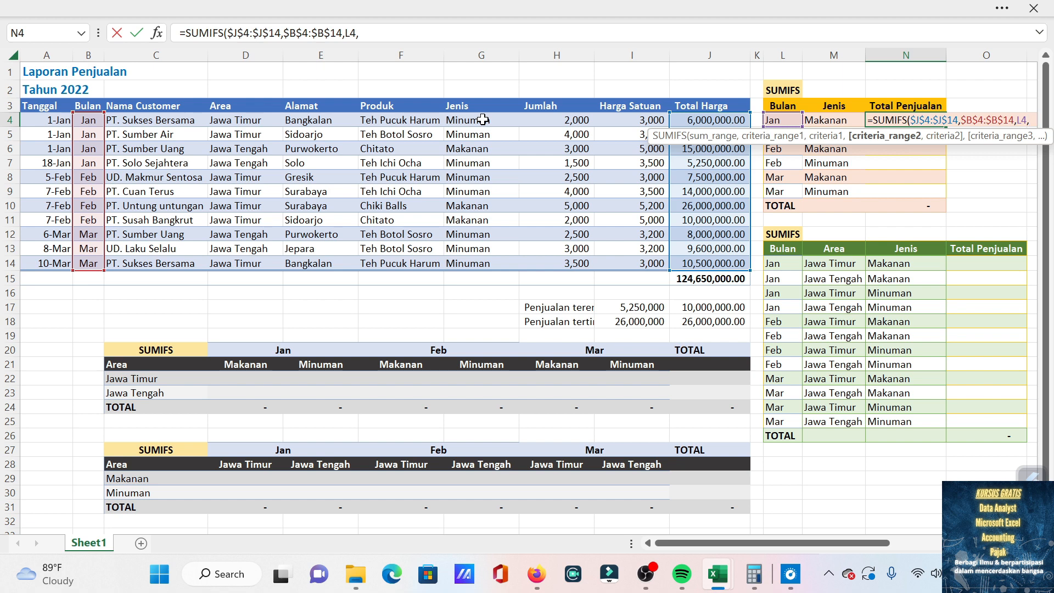
Add the Jenis column $G$4:$G$14 as the second criteria range with M4 as its criterion, and complete the formula.
{"action": "left_click_drag", "start_coordinate": [483, 123], "coordinate": [478, 263]}
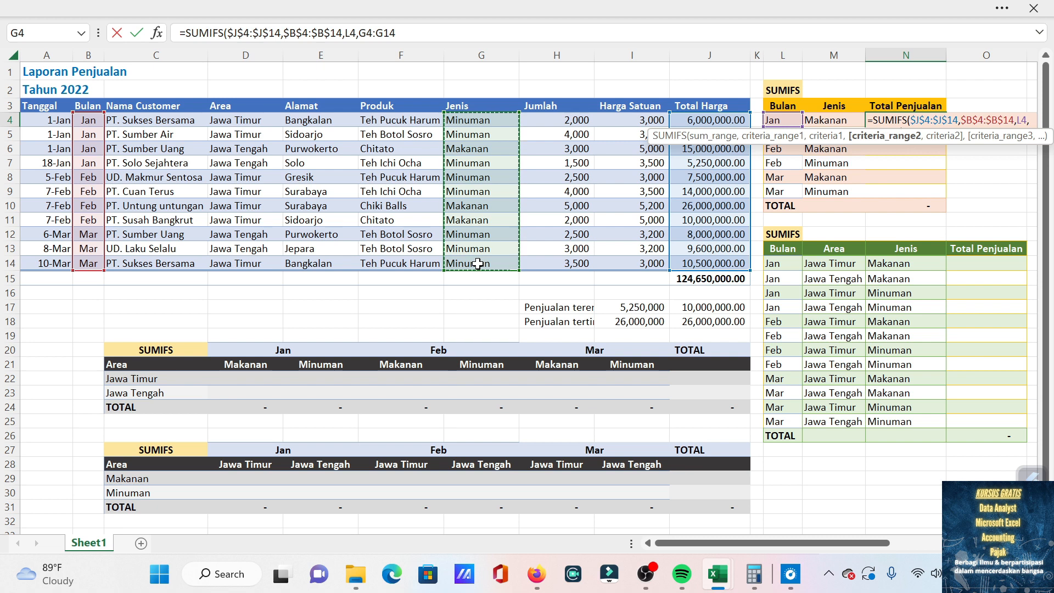
{"action": "type", "text": ","}
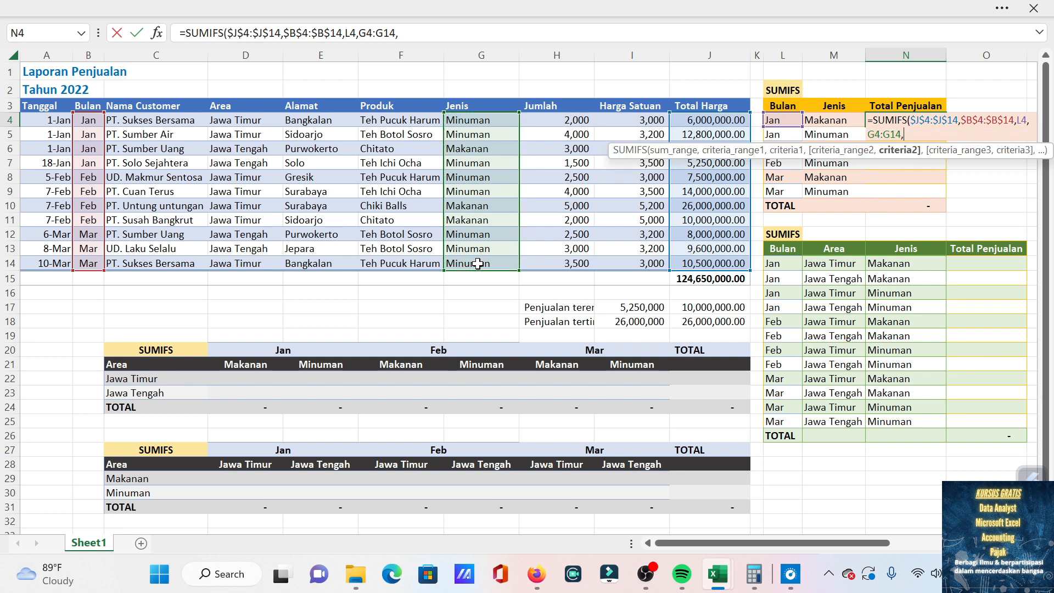
{"action": "key", "text": "BackSpace"}
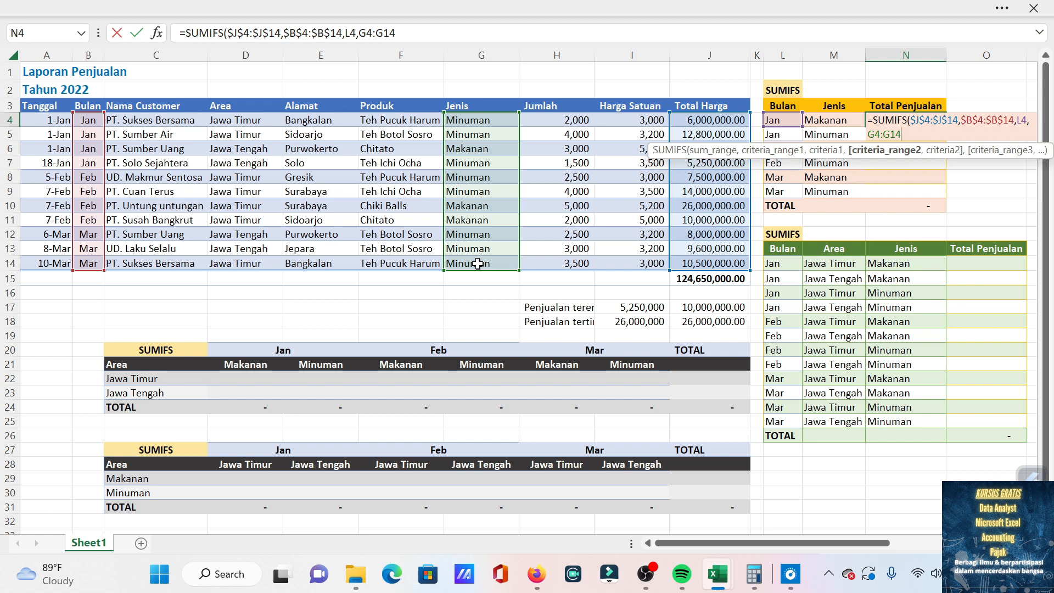
{"action": "key", "text": "F4"}
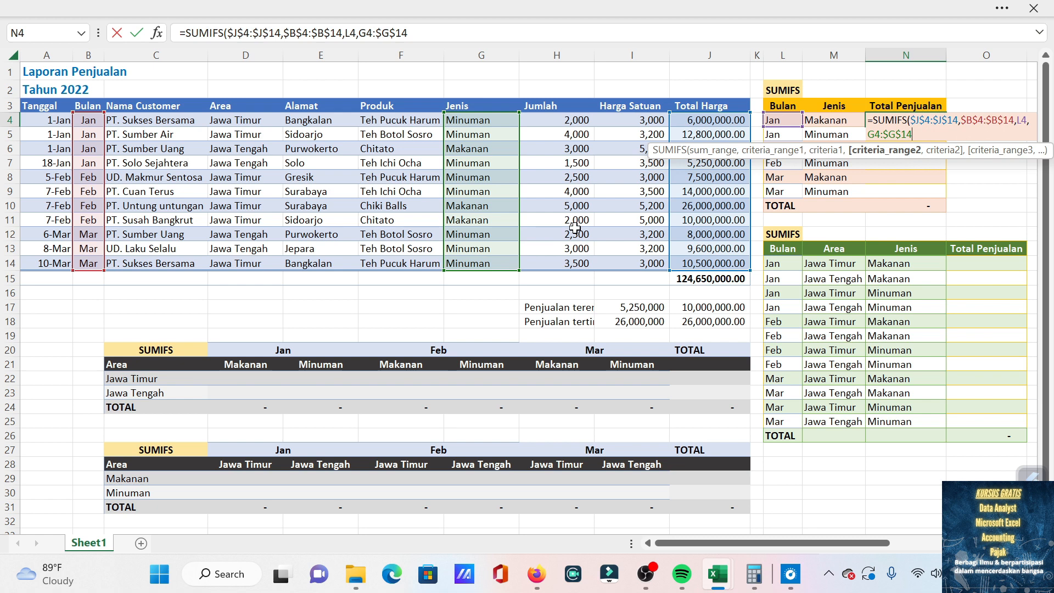
{"action": "left_click", "coordinate": [881, 134]}
{"action": "key", "text": "F4"}
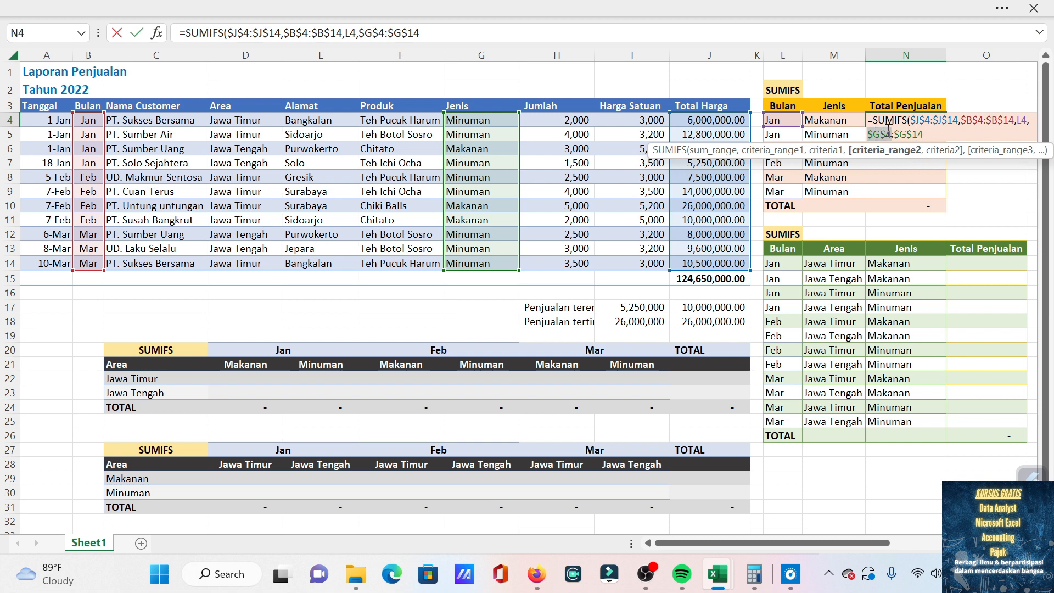
{"action": "left_click", "coordinate": [927, 134]}
{"action": "type", "text": ","}
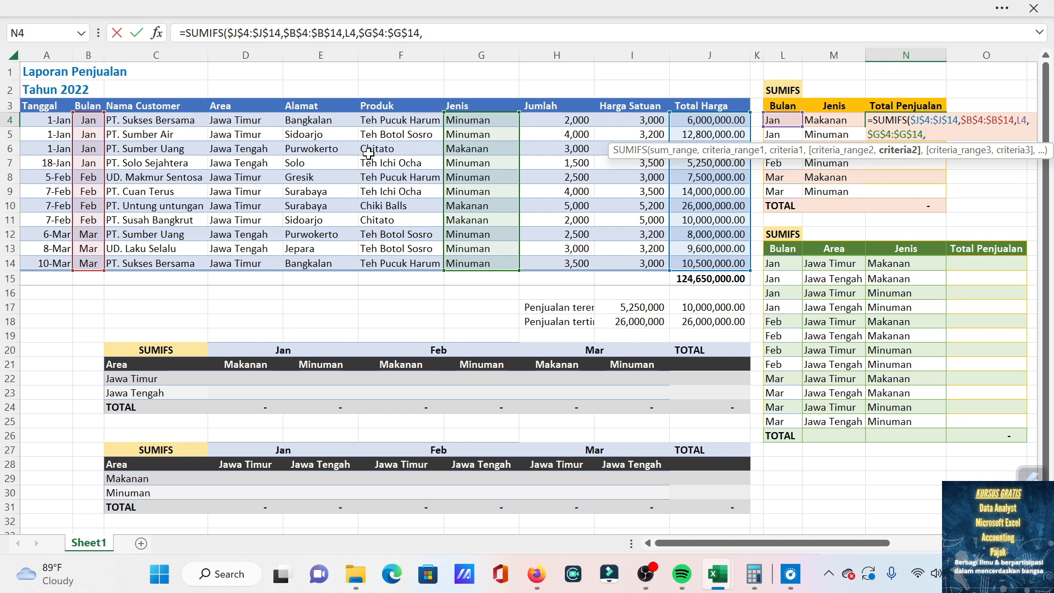
{"action": "left_click", "coordinate": [829, 120]}
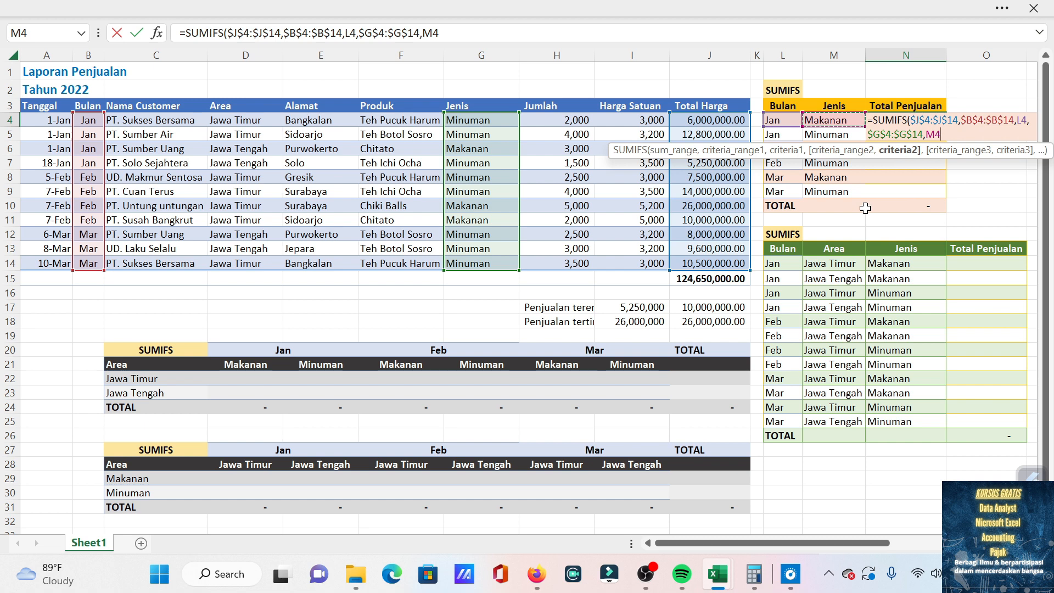
{"action": "key", "text": "Return"}
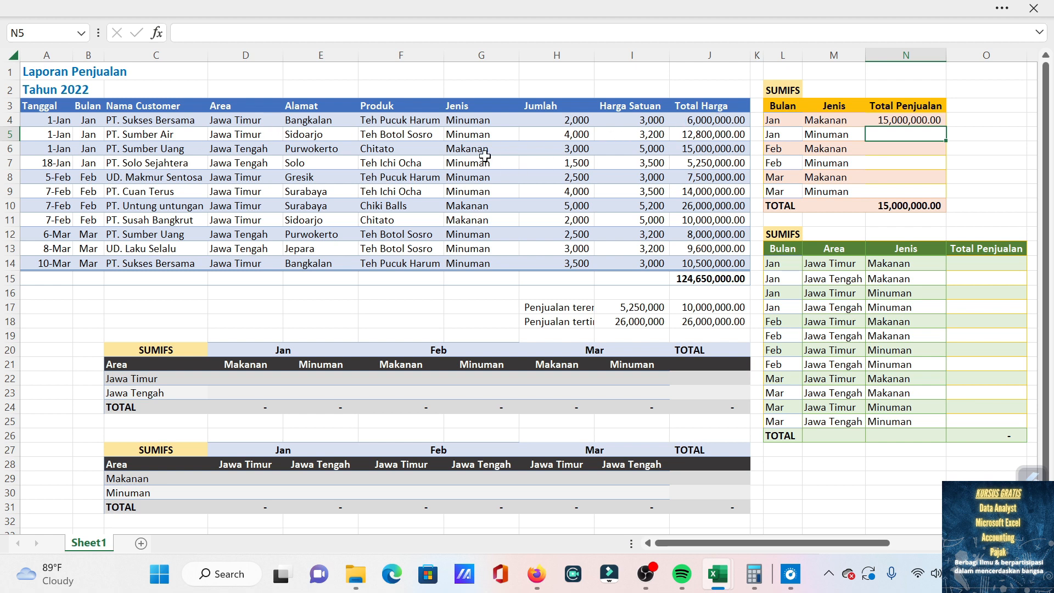
Check the result against J6 and fill the N4 formula down through N9.
{"action": "left_click", "coordinate": [711, 153]}
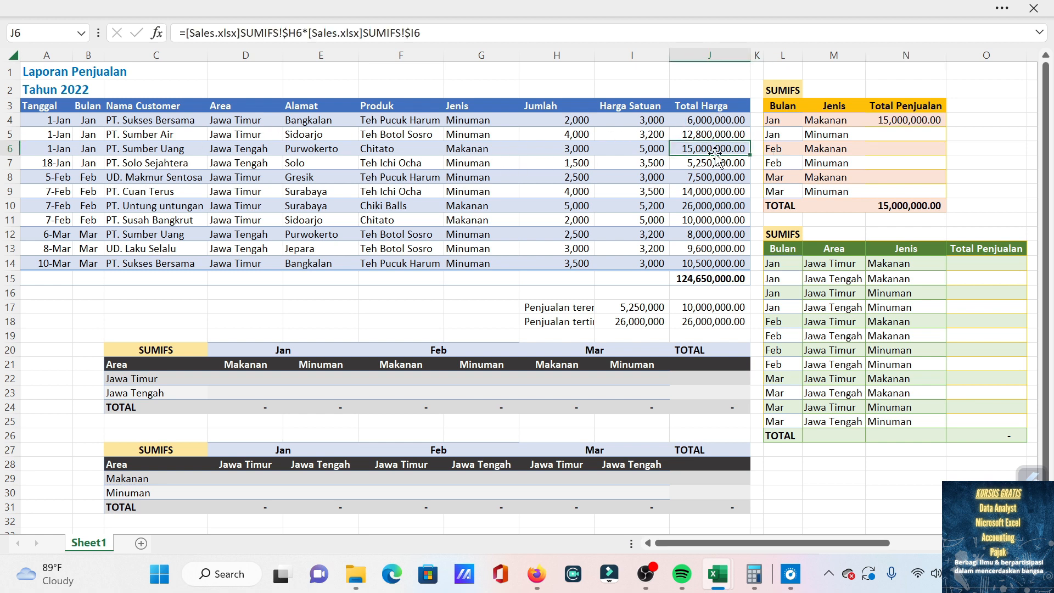
{"action": "left_click", "coordinate": [900, 123]}
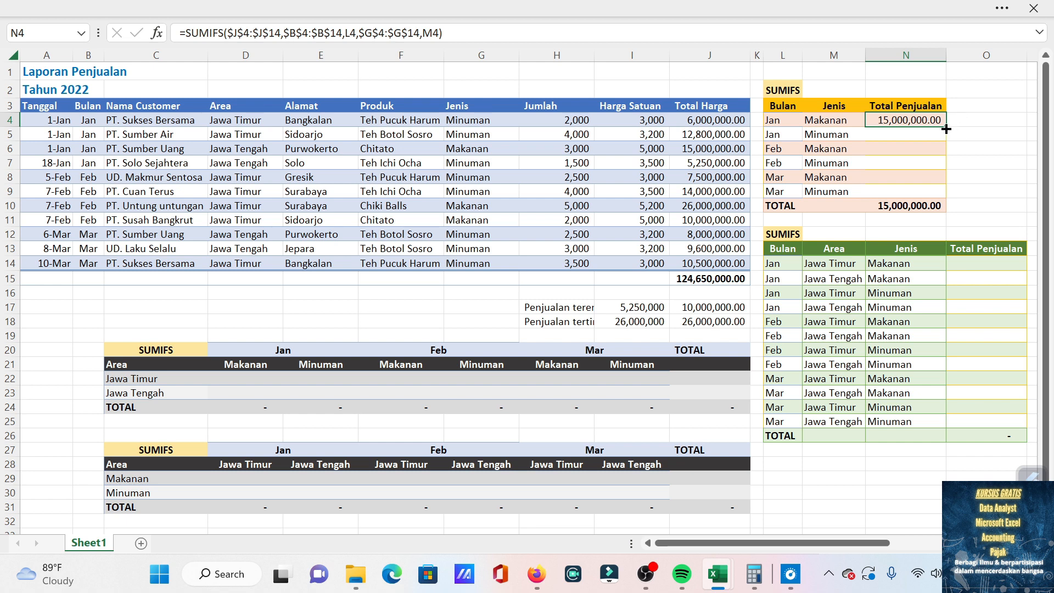
{"action": "double_click", "coordinate": [946, 129]}
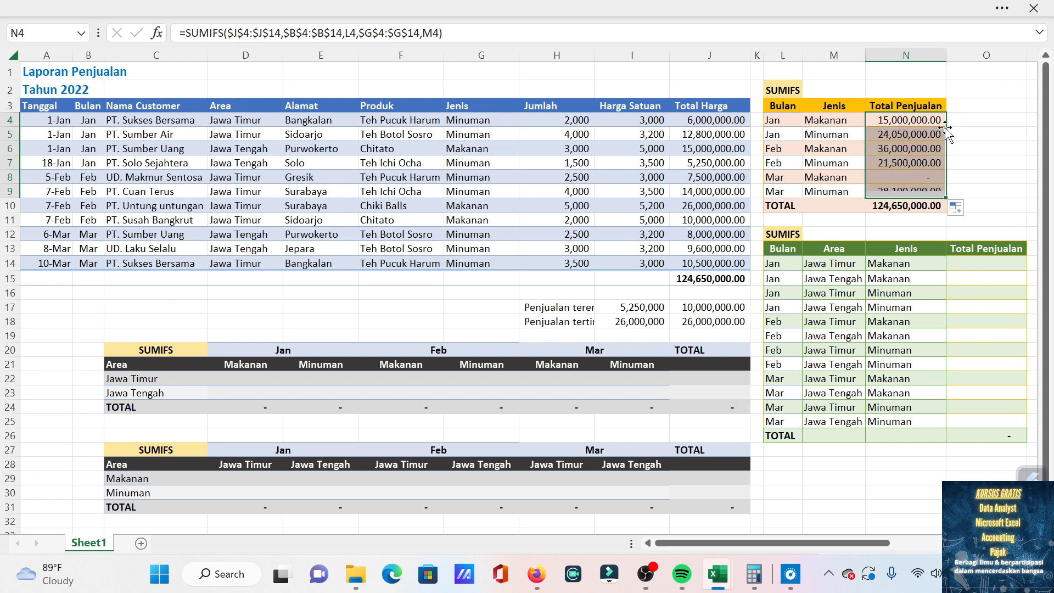
Compare the source total in J15 with the summary total, and examine the combined sum of the Minuman cells N5, N7 and N9.
{"action": "left_click", "coordinate": [693, 279]}
{"action": "left_click", "coordinate": [893, 210]}
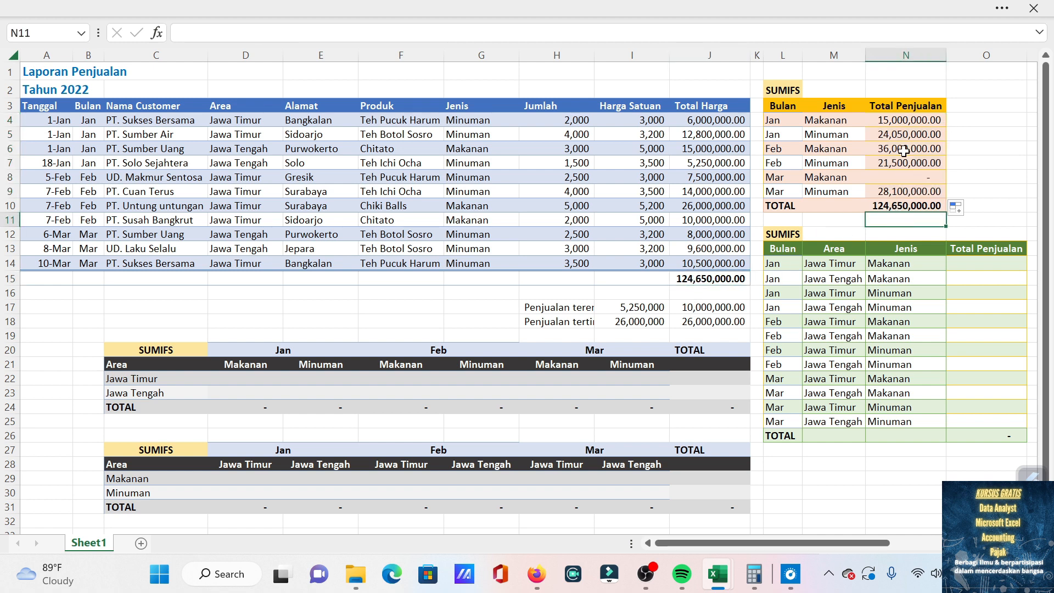
{"action": "left_click", "coordinate": [900, 150]}
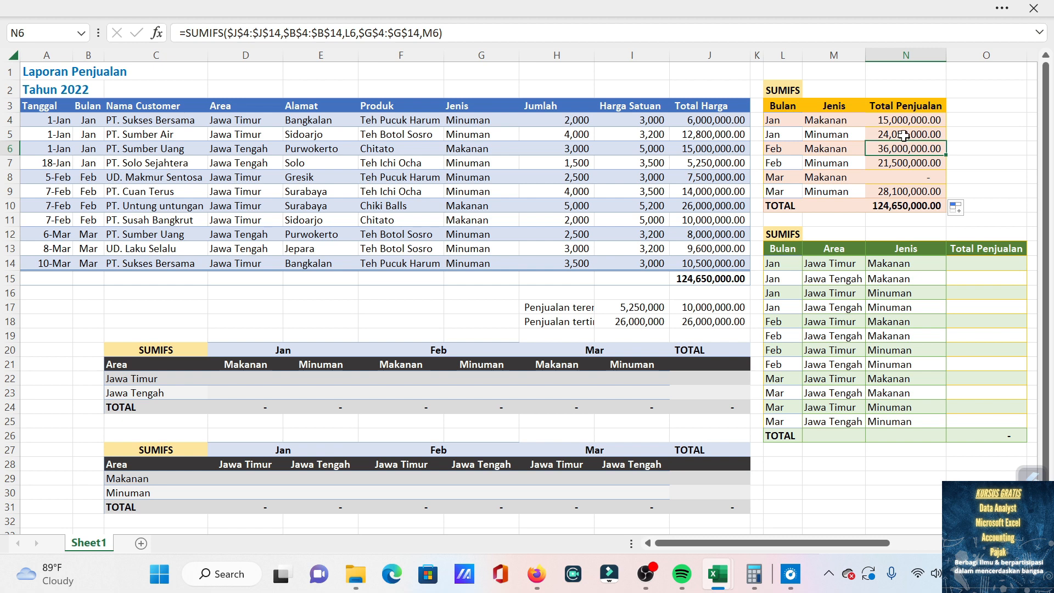
{"action": "left_click", "coordinate": [903, 134]}
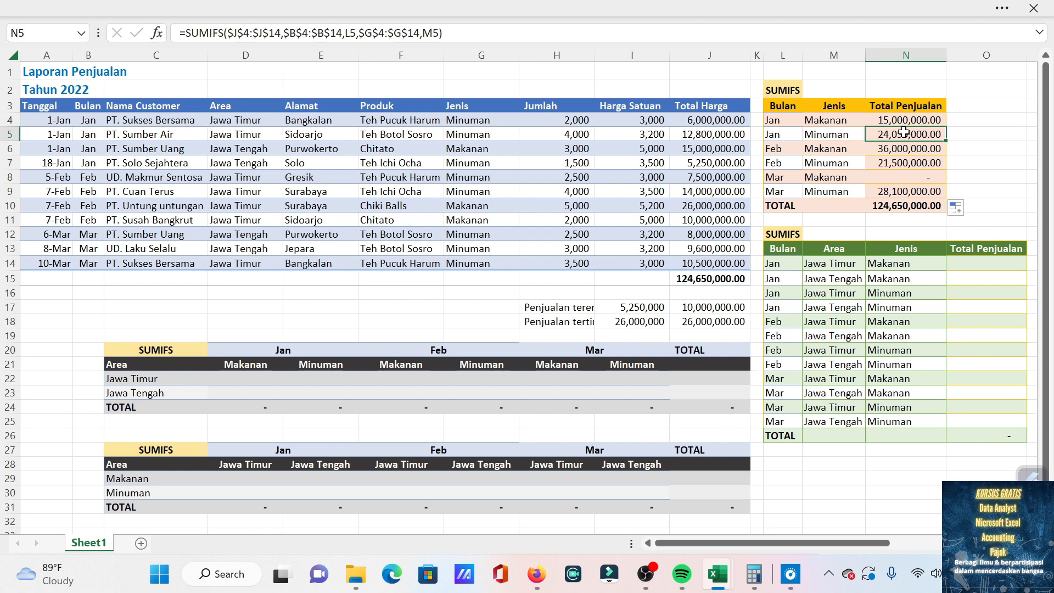
{"action": "left_click", "coordinate": [896, 163], "text": "ctrl"}
{"action": "left_click", "coordinate": [903, 191], "text": "ctrl"}
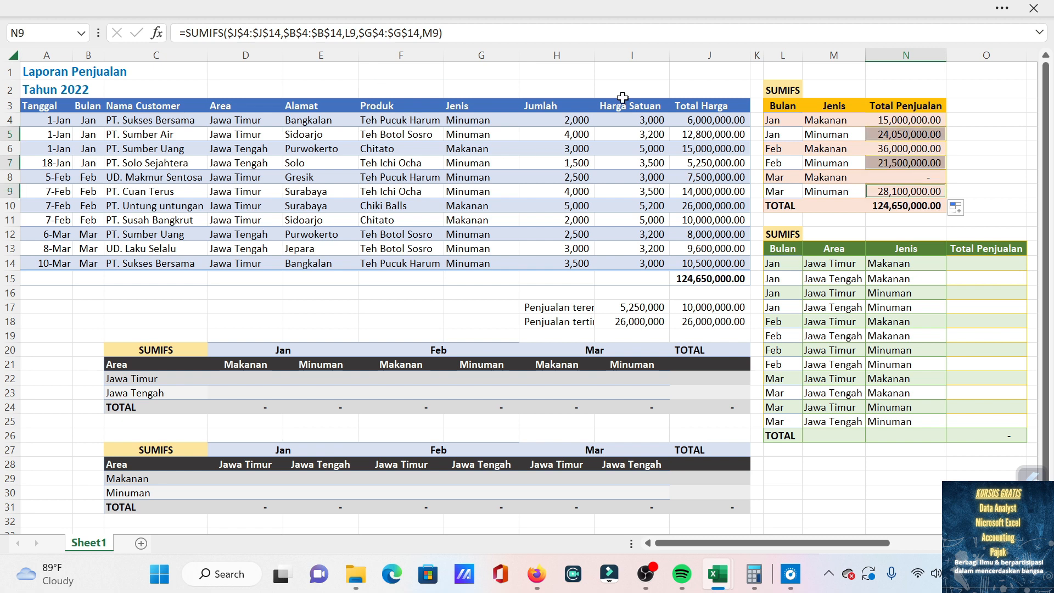
{"action": "left_click", "coordinate": [305, 17]}
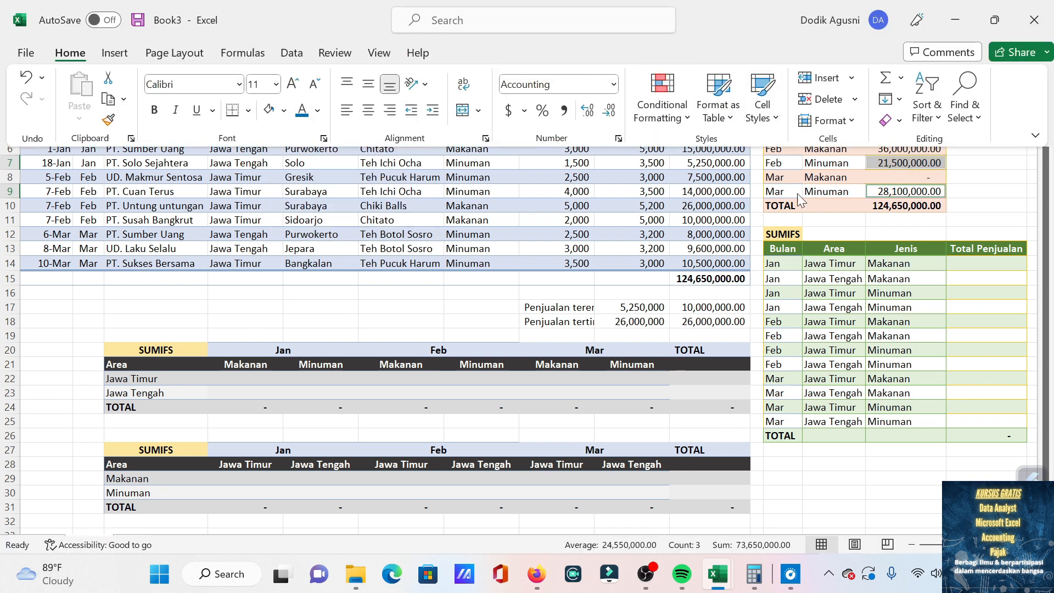
{"action": "left_click", "coordinate": [957, 121]}
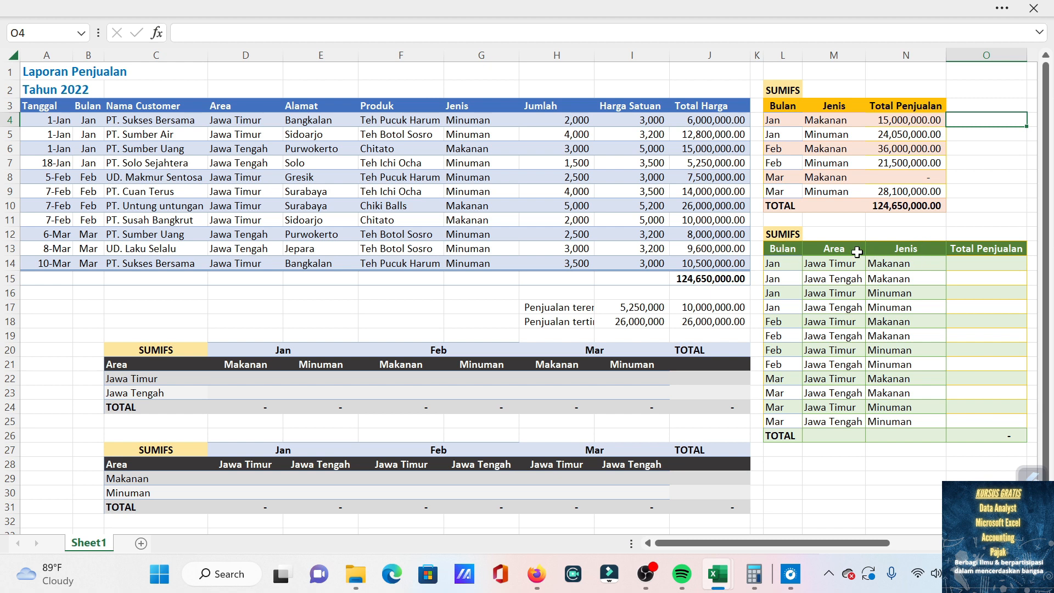
Begin a SUMIFS formula in O14 of the green table with $J$4:$J$14 as the absolute sum range.
{"action": "left_click", "coordinate": [982, 263]}
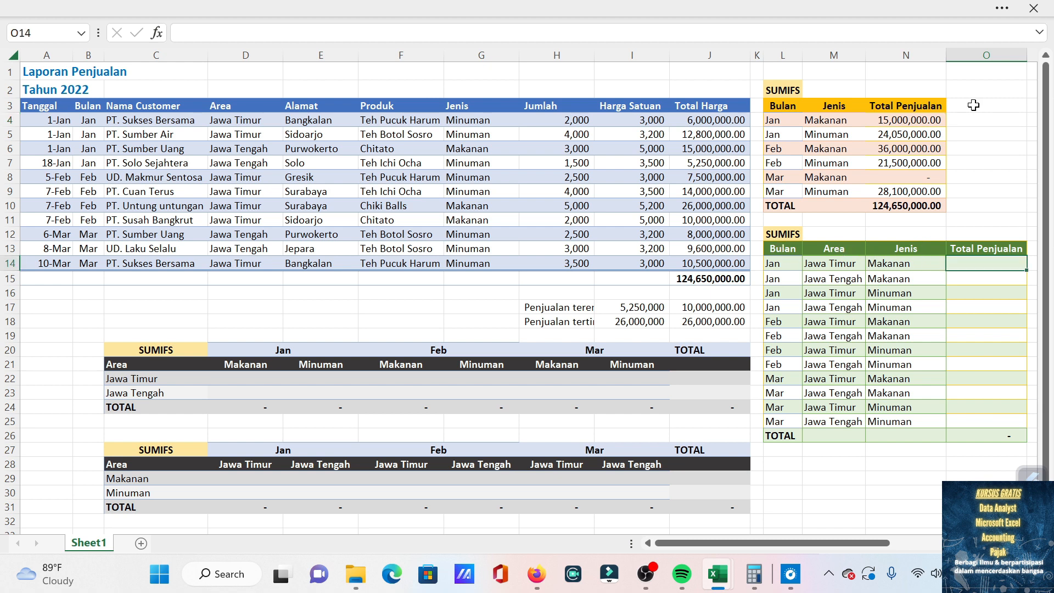
{"action": "type", "text": "="}
{"action": "type", "text": "sumifs"}
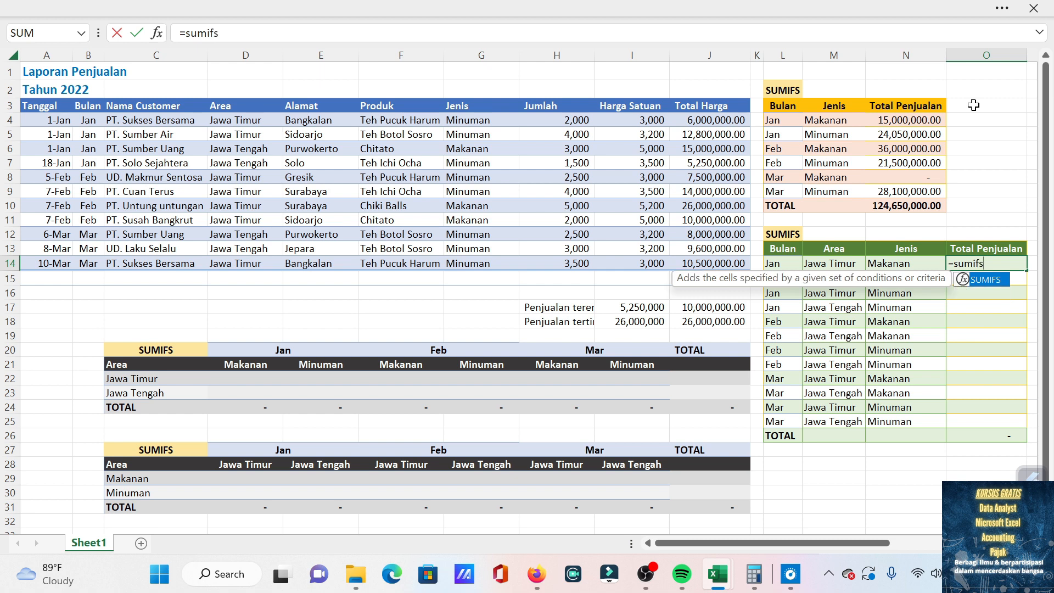
{"action": "key", "text": "Tab"}
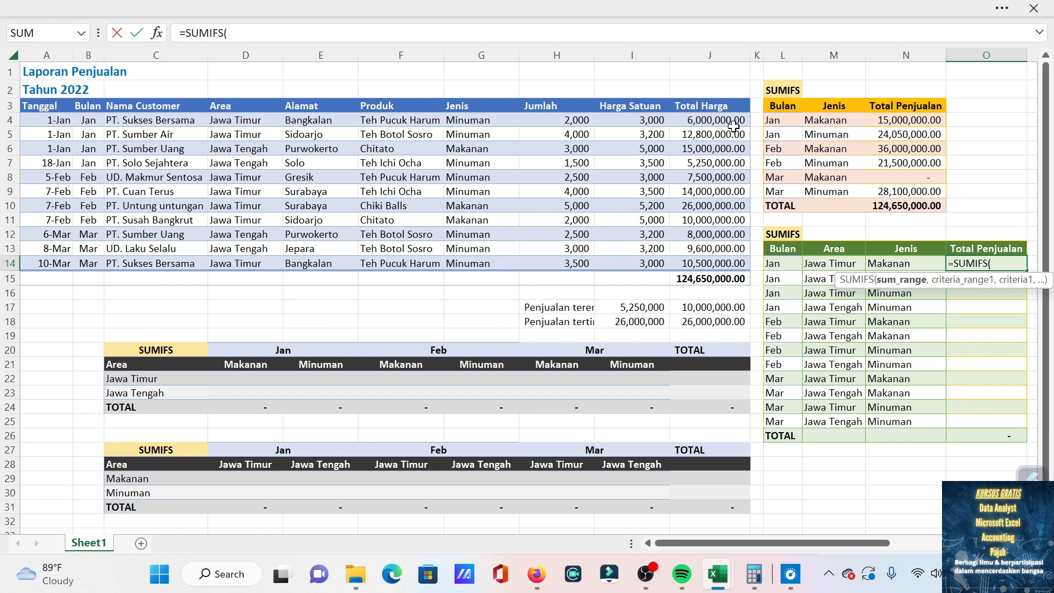
{"action": "left_click_drag", "start_coordinate": [713, 120], "coordinate": [709, 261]}
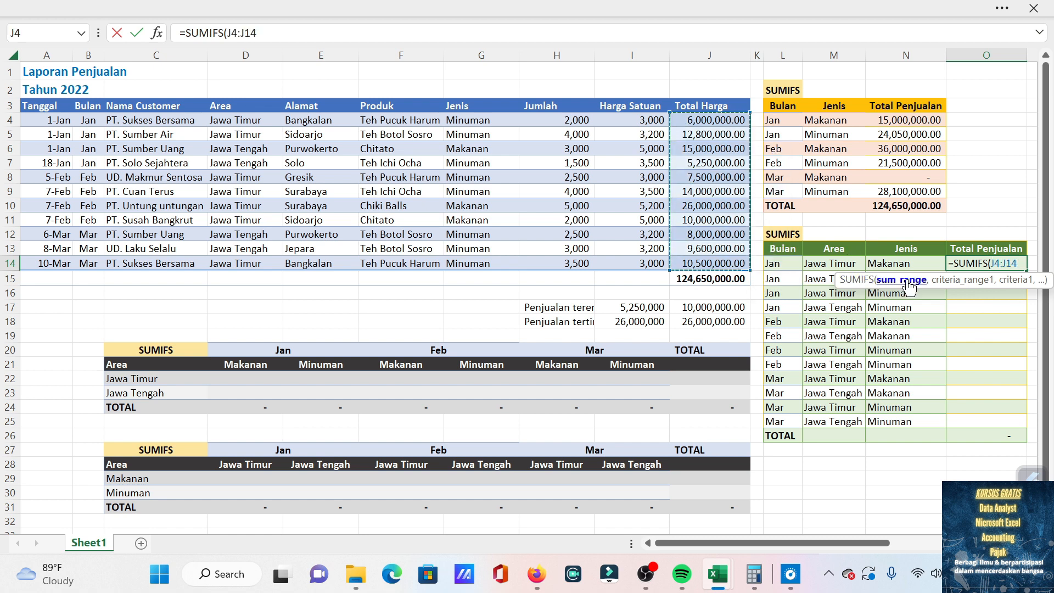
{"action": "type", "text": ","}
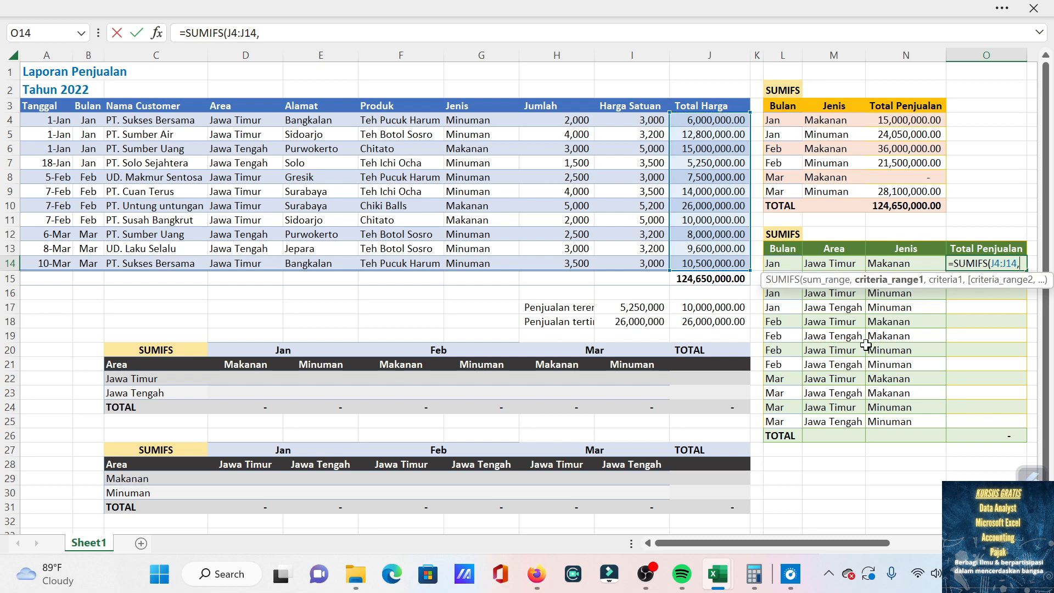
{"action": "key", "text": "BackSpace"}
{"action": "key", "text": "F4"}
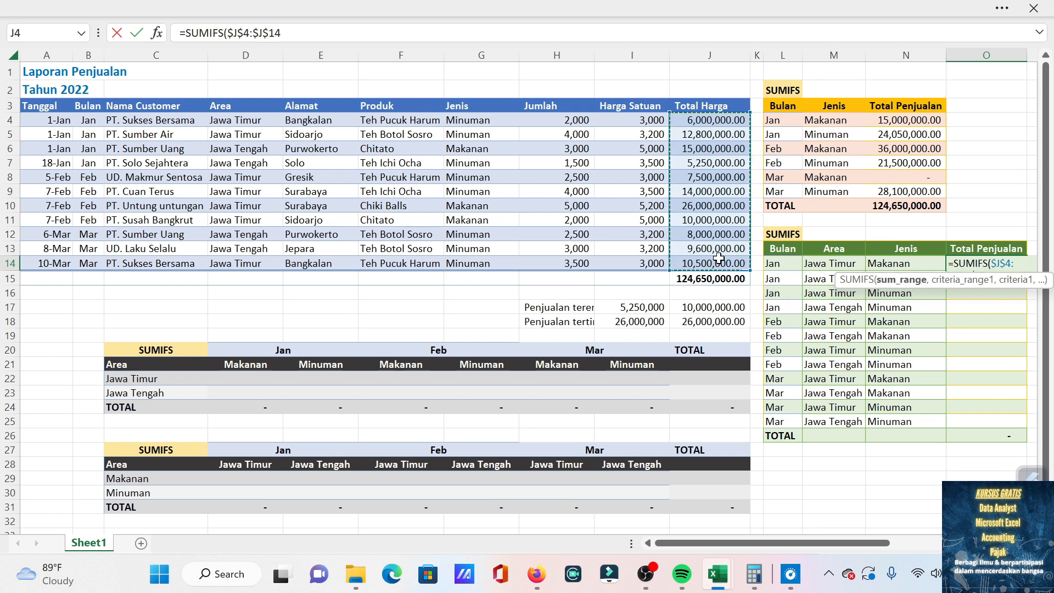
{"action": "type", "text": ","}
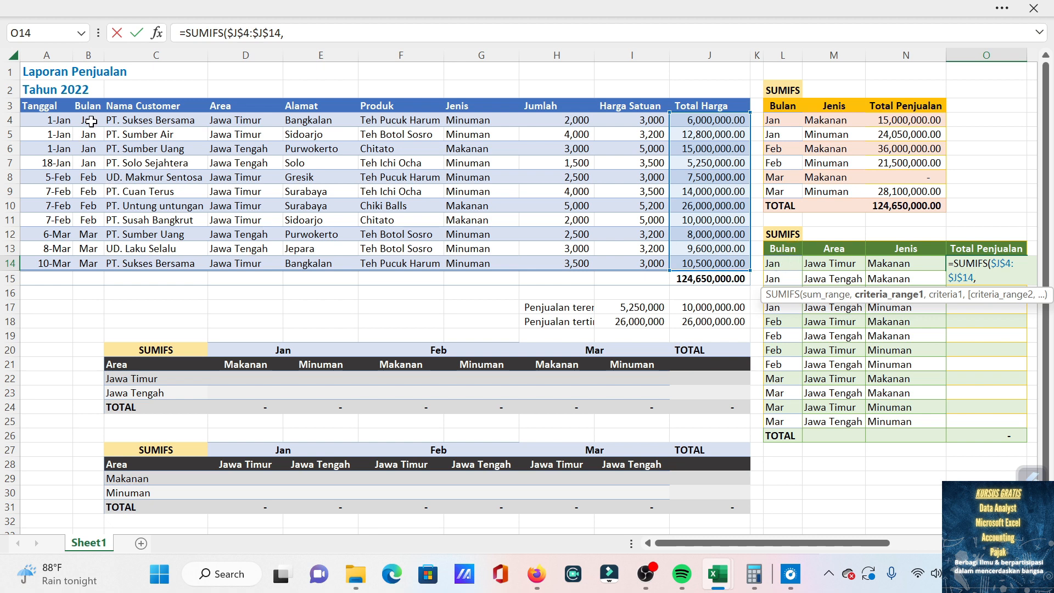
Add the Bulan column $B$4:$B$14 as the first criteria range in the O14 formula, with L14 as its criterion.
{"action": "left_click_drag", "start_coordinate": [91, 121], "coordinate": [85, 263]}
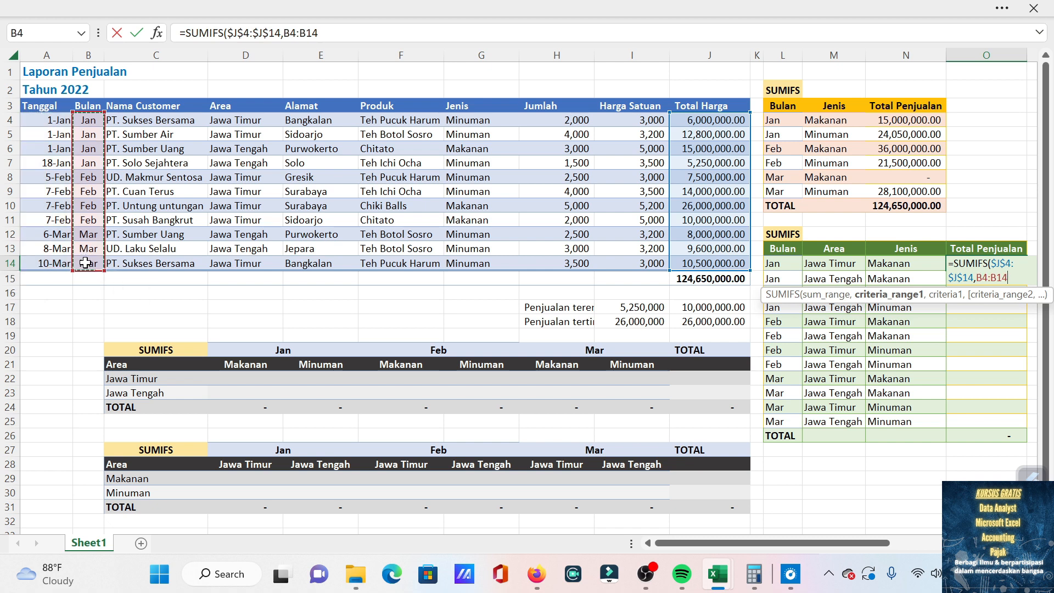
{"action": "key", "text": "F4"}
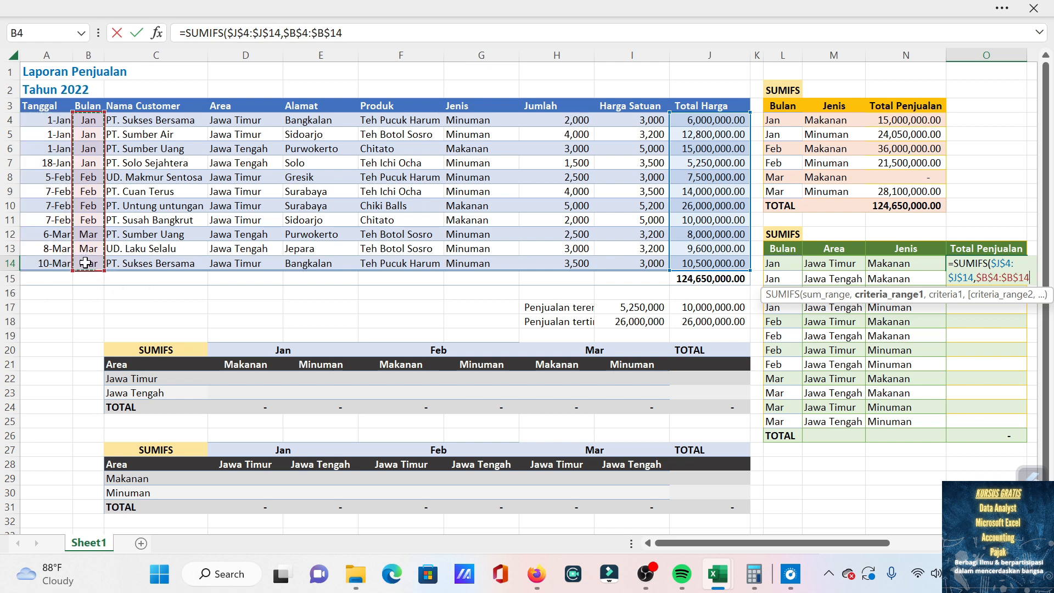
{"action": "type", "text": ","}
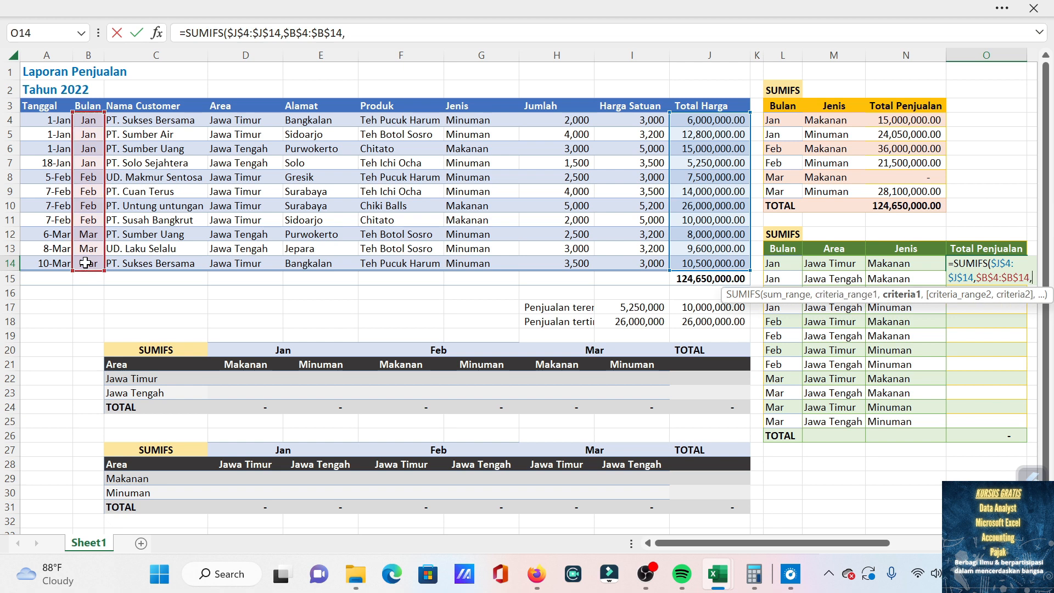
{"action": "left_click", "coordinate": [785, 265]}
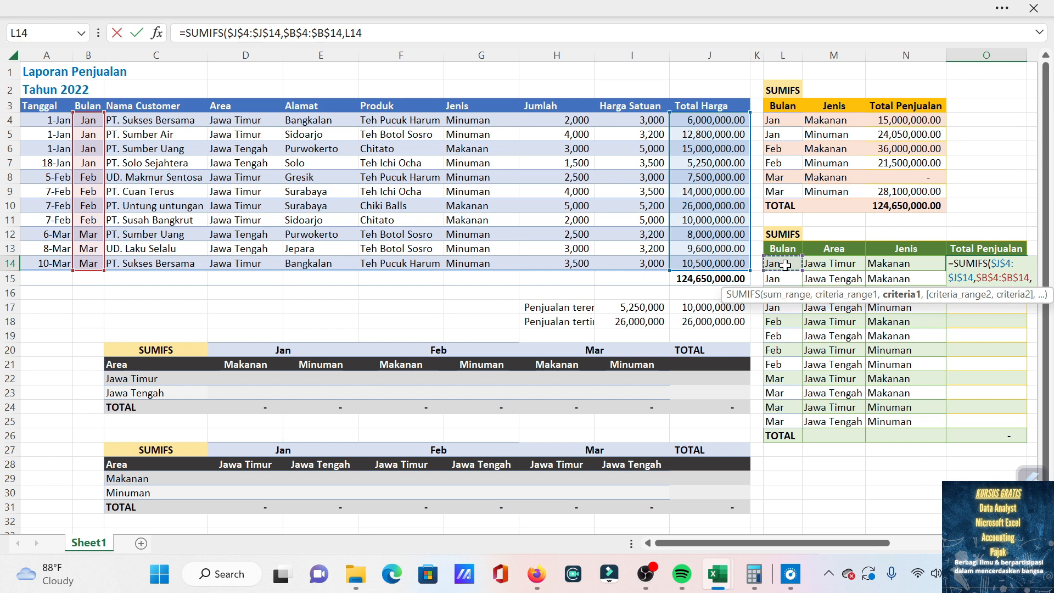
{"action": "type", "text": ","}
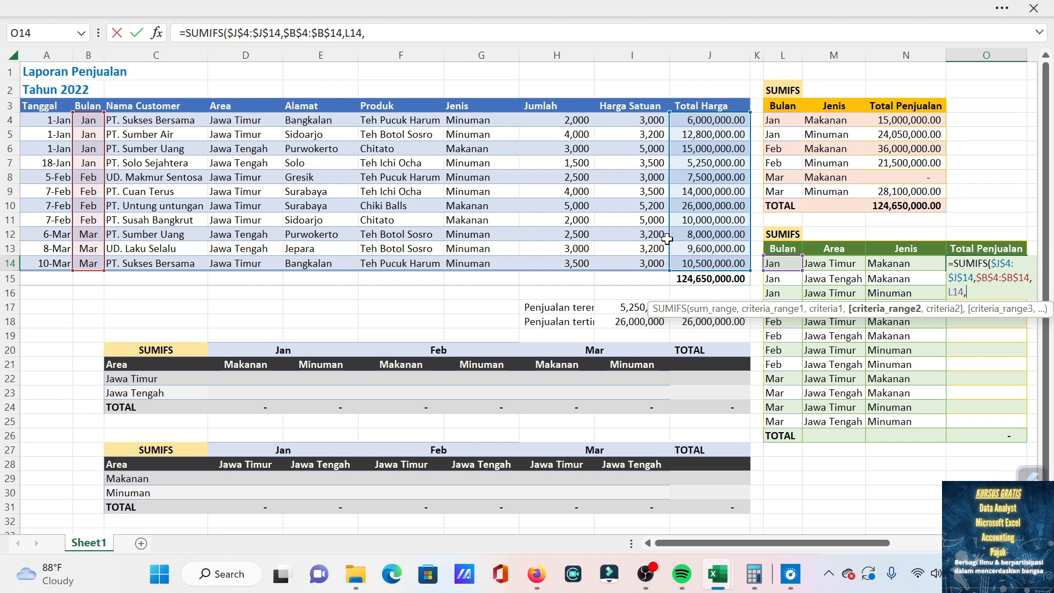
{"action": "left_click_drag", "start_coordinate": [248, 121], "coordinate": [234, 263]}
{"action": "type", "text": ","}
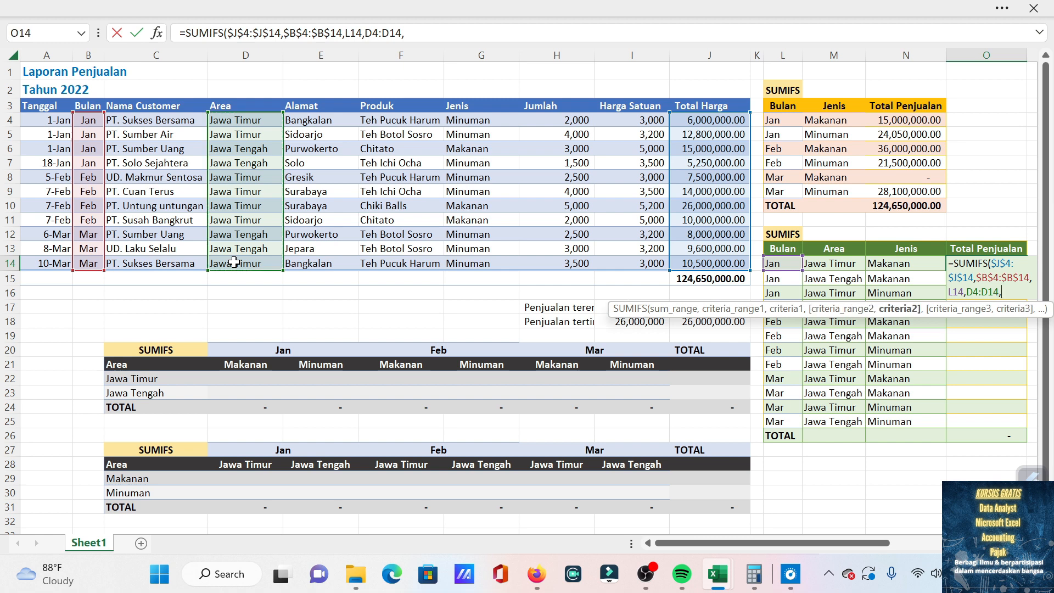
{"action": "key", "text": "BackSpace"}
{"action": "key", "text": "BackSpace"}
{"action": "key", "text": "BackSpace"}
{"action": "key", "text": "BackSpace"}
{"action": "key", "text": "BackSpace"}
{"action": "key", "text": "BackSpace"}
{"action": "key", "text": "BackSpace"}
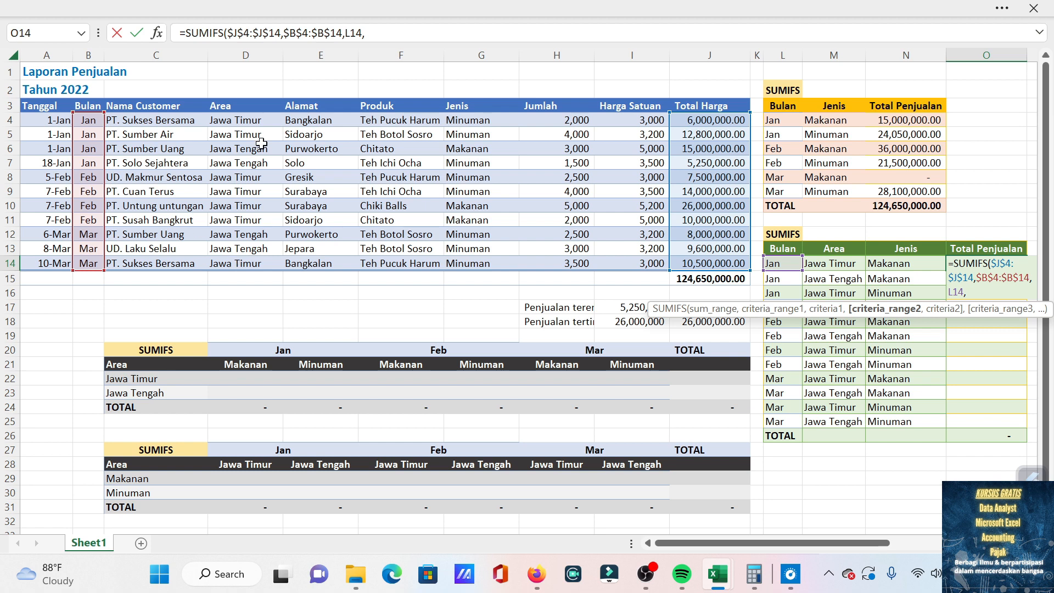
Add the Area column $D$4:$D$14 as the second absolute criteria range, with M14 as its criterion.
{"action": "left_click_drag", "start_coordinate": [252, 119], "coordinate": [240, 263]}
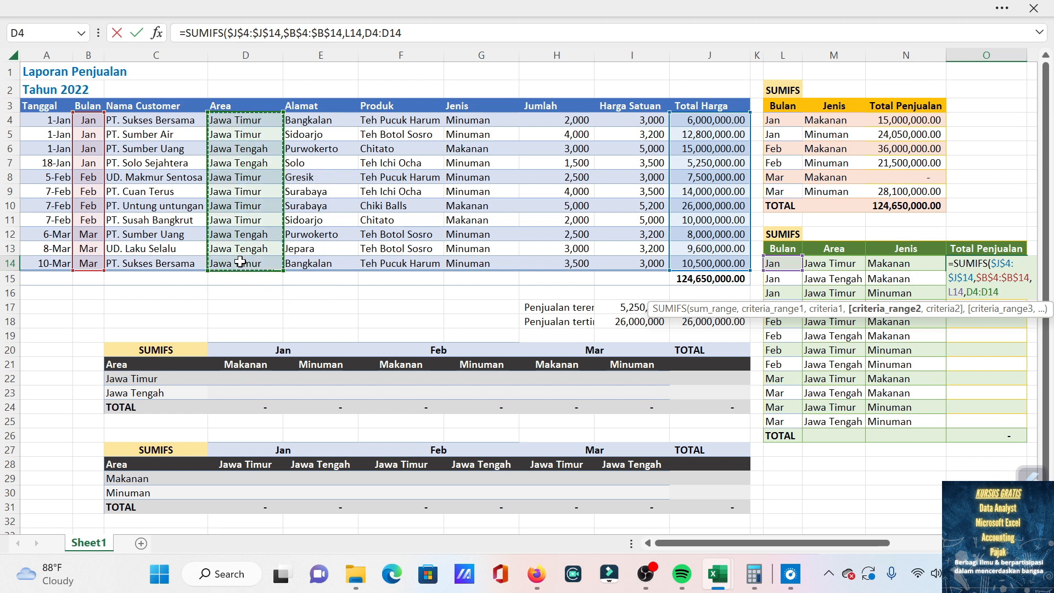
{"action": "key", "text": "F4"}
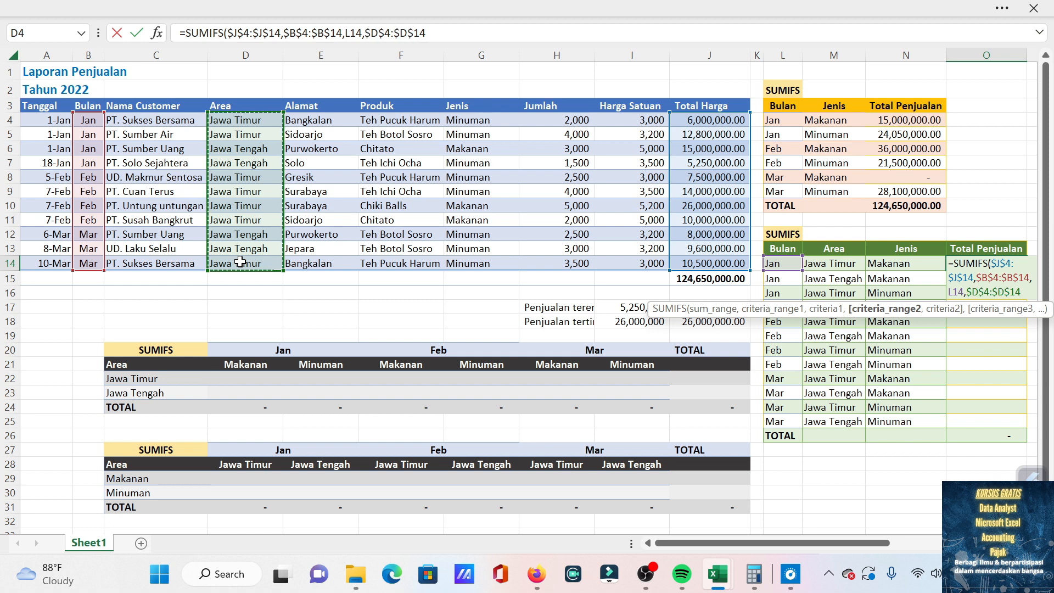
{"action": "type", "text": ","}
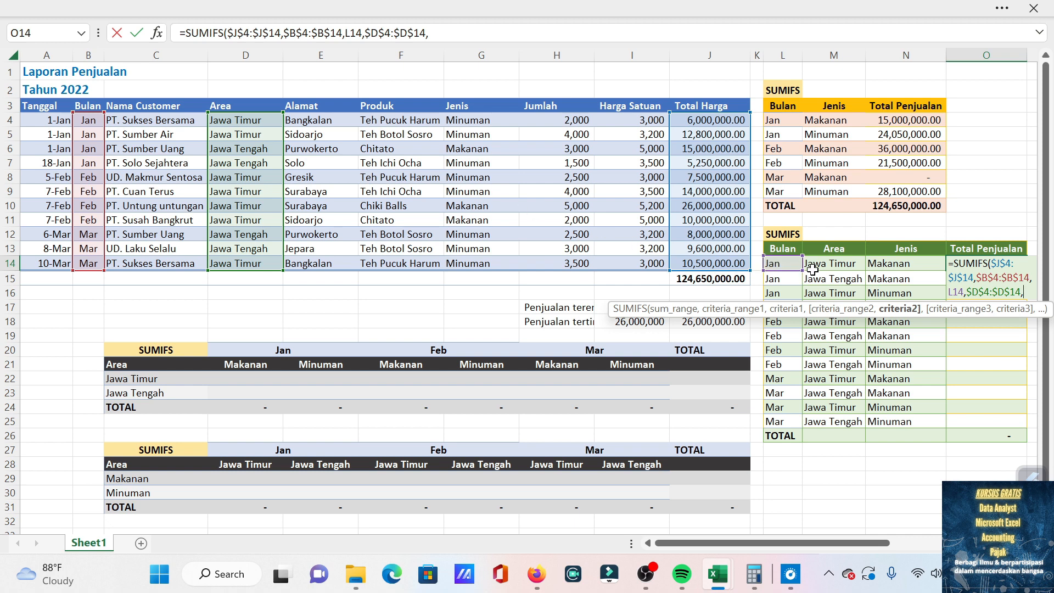
{"action": "left_click", "coordinate": [837, 264]}
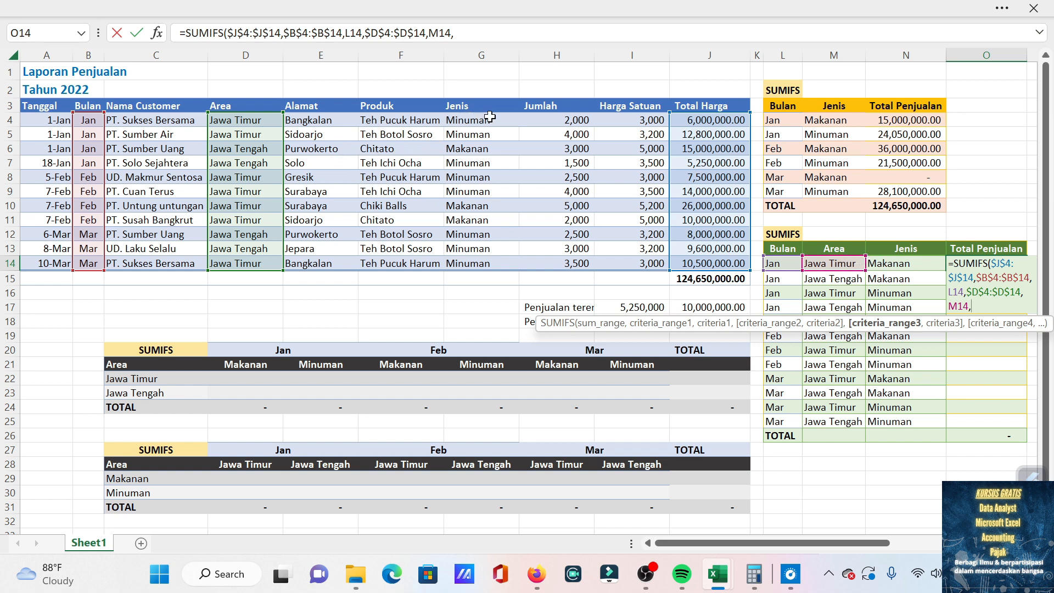
Add the Jenis column $G$4:$G$14 as the third criteria range with N14 as its criterion, and complete the formula.
{"action": "left_click_drag", "start_coordinate": [486, 119], "coordinate": [486, 257]}
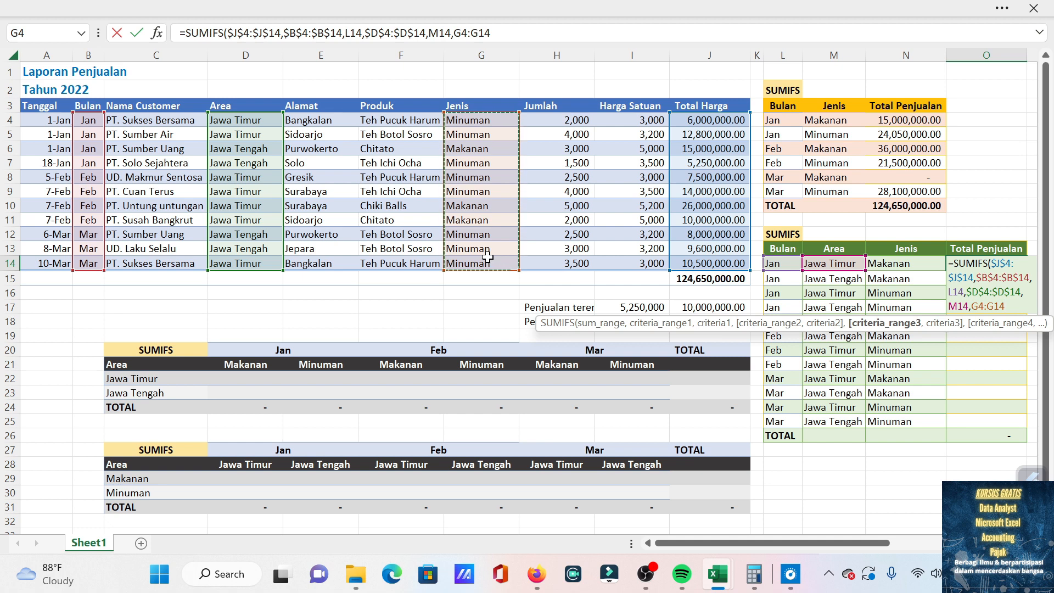
{"action": "key", "text": "F4"}
{"action": "type", "text": ","}
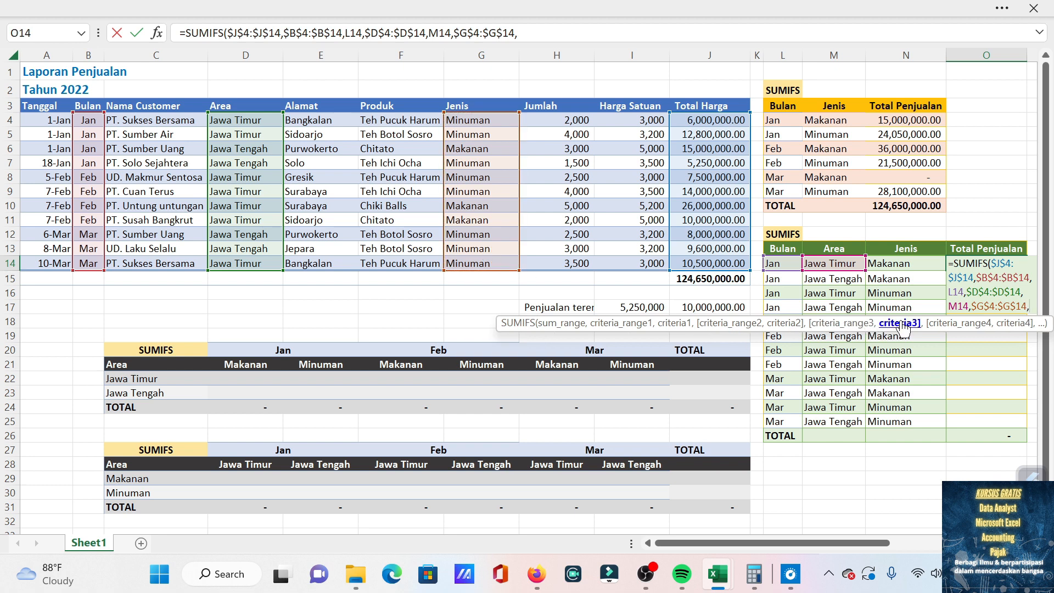
{"action": "left_click", "coordinate": [898, 263]}
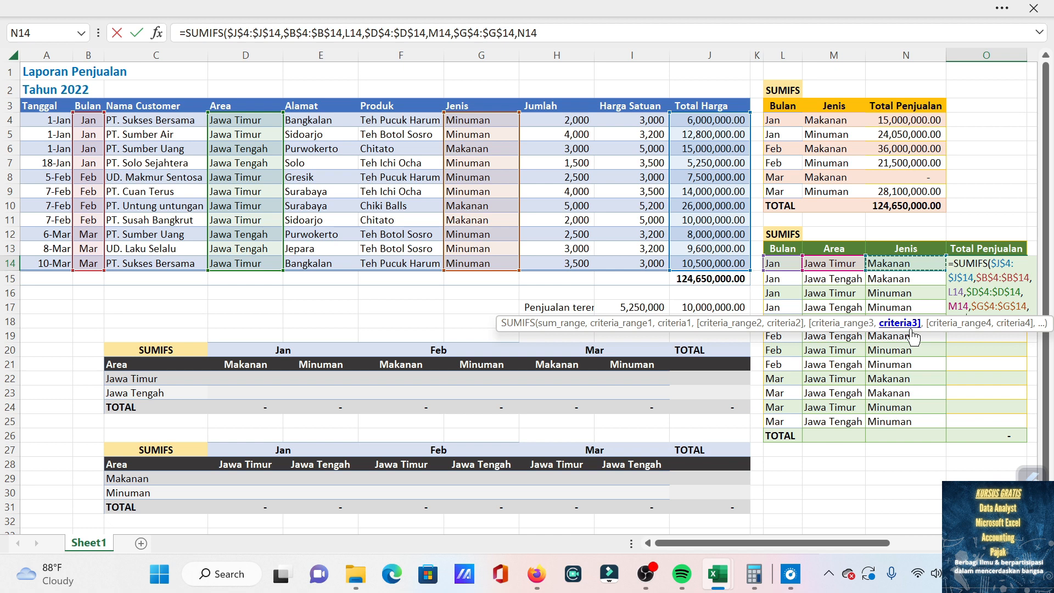
{"action": "key", "text": "Return"}
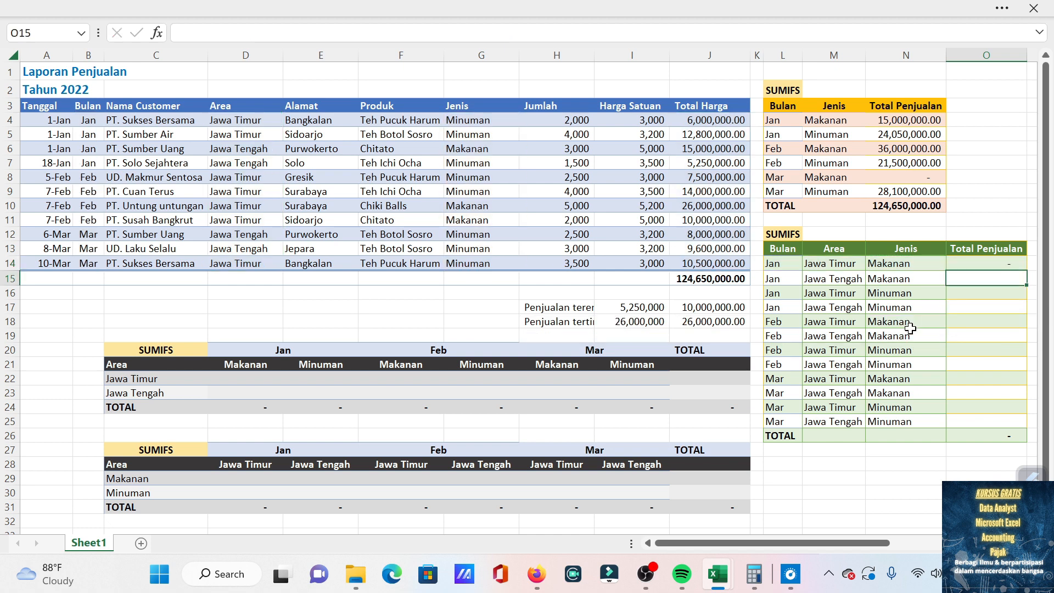
Fill the O14 formula down the Total Penjualan column of the green table through O25.
{"action": "left_click", "coordinate": [988, 265]}
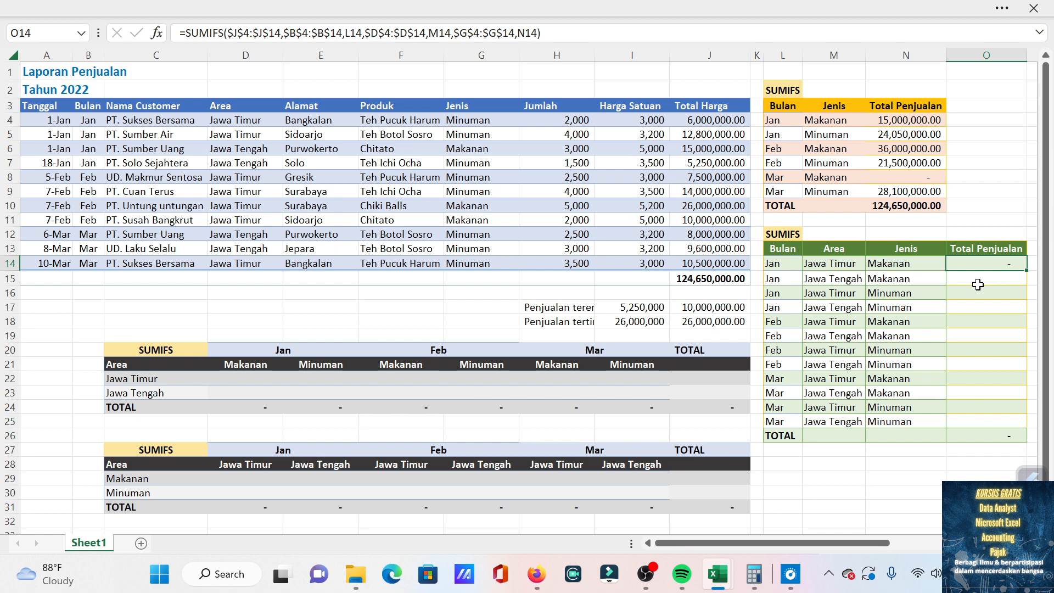
{"action": "double_click", "coordinate": [1027, 273]}
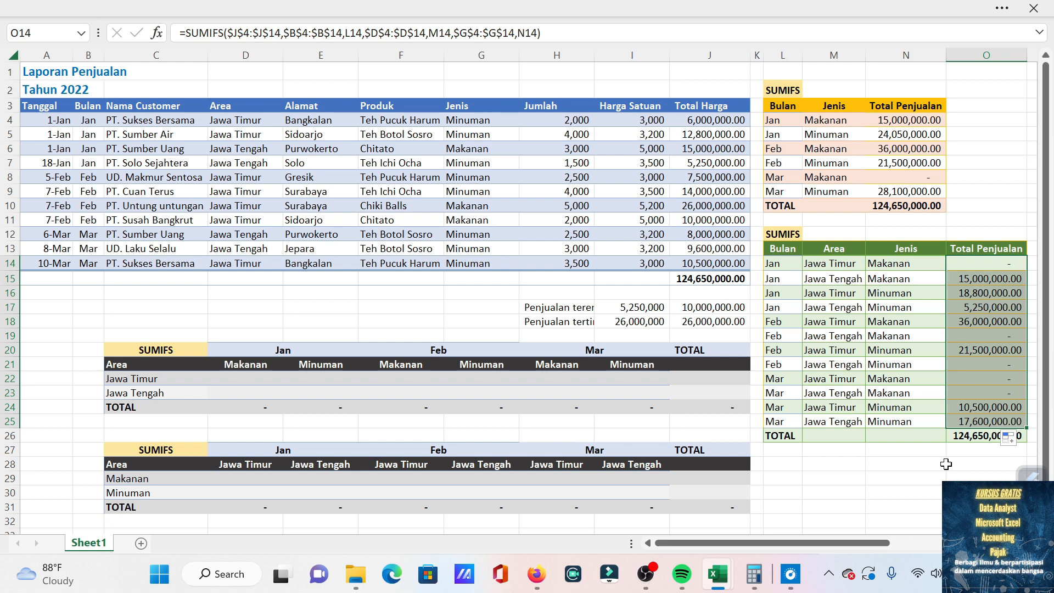
{"action": "left_click", "coordinate": [977, 479]}
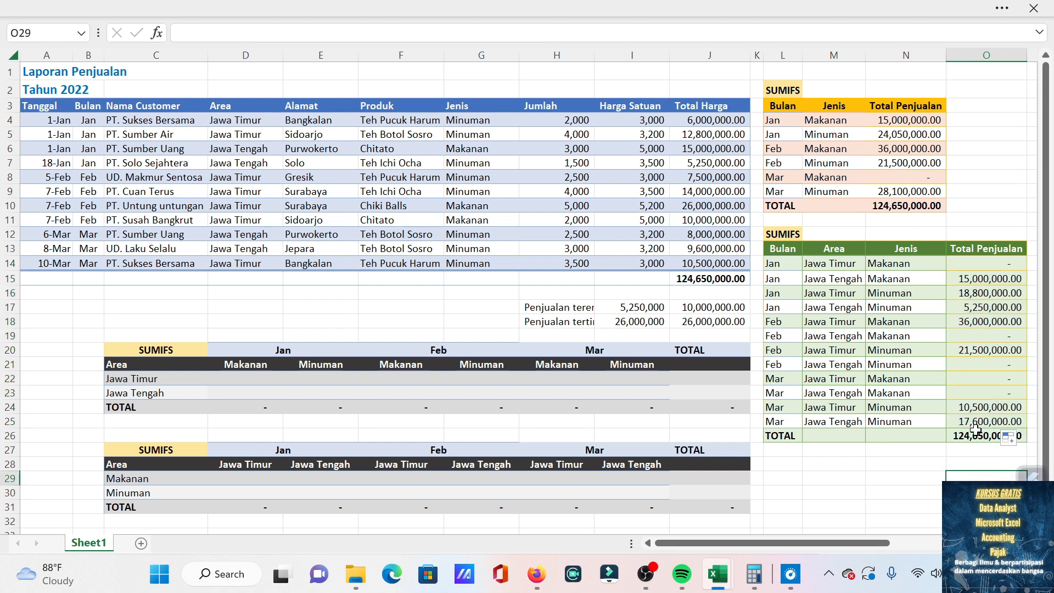
Check the green table's total in O26 and the copied formula in O25, and review the table's rows.
{"action": "left_click", "coordinate": [1021, 436]}
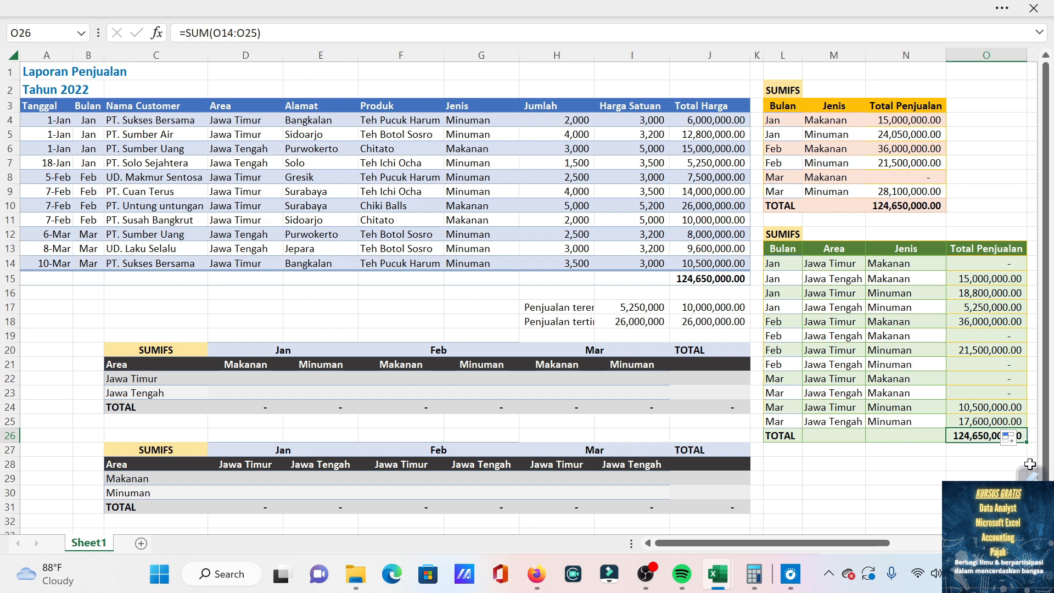
{"action": "left_click", "coordinate": [1008, 420]}
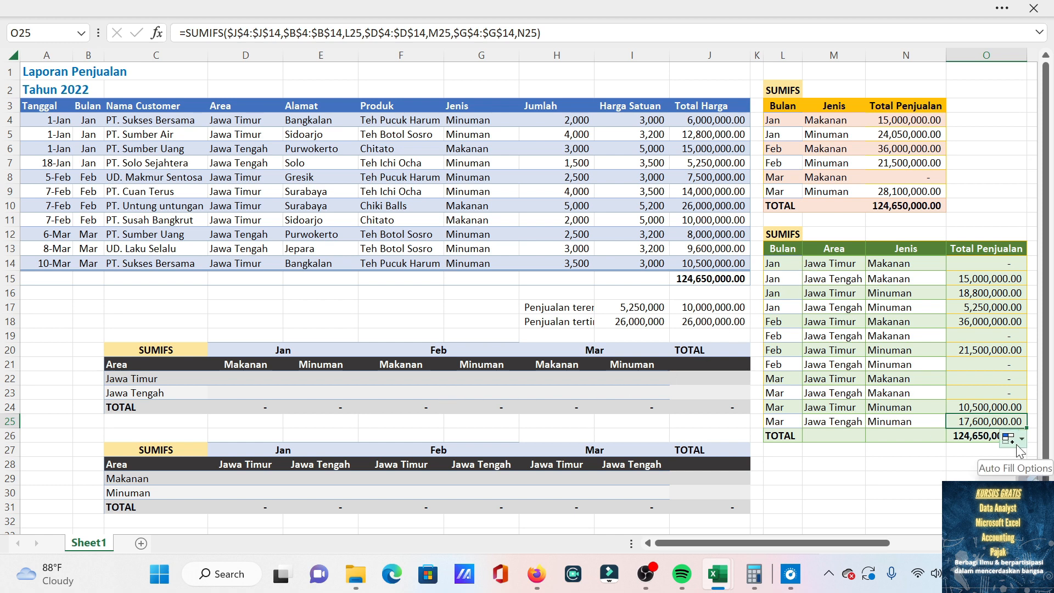
{"action": "left_click", "coordinate": [898, 267]}
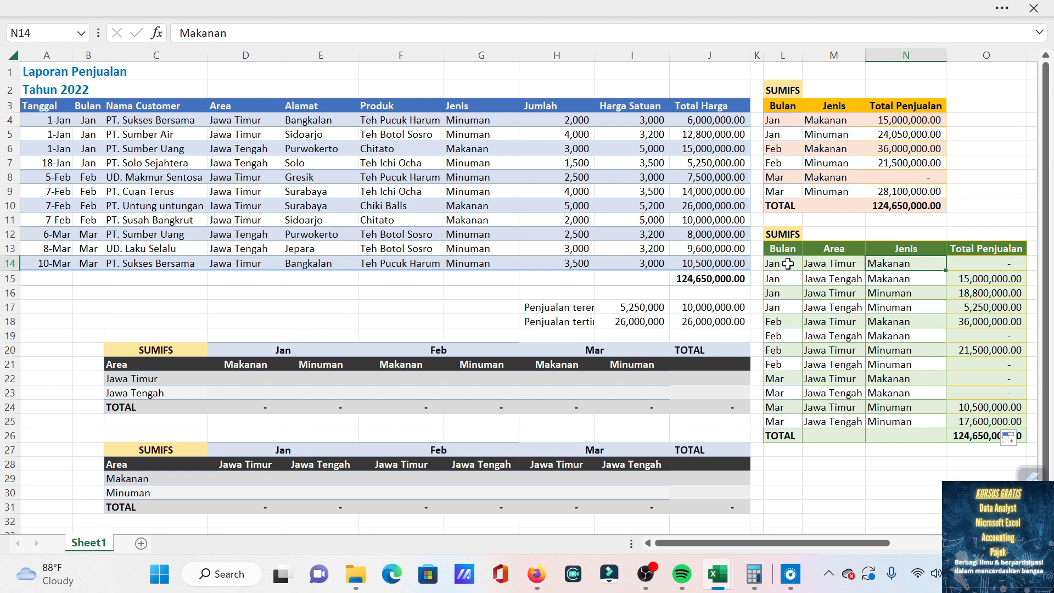
{"action": "left_click_drag", "start_coordinate": [786, 264], "coordinate": [988, 409]}
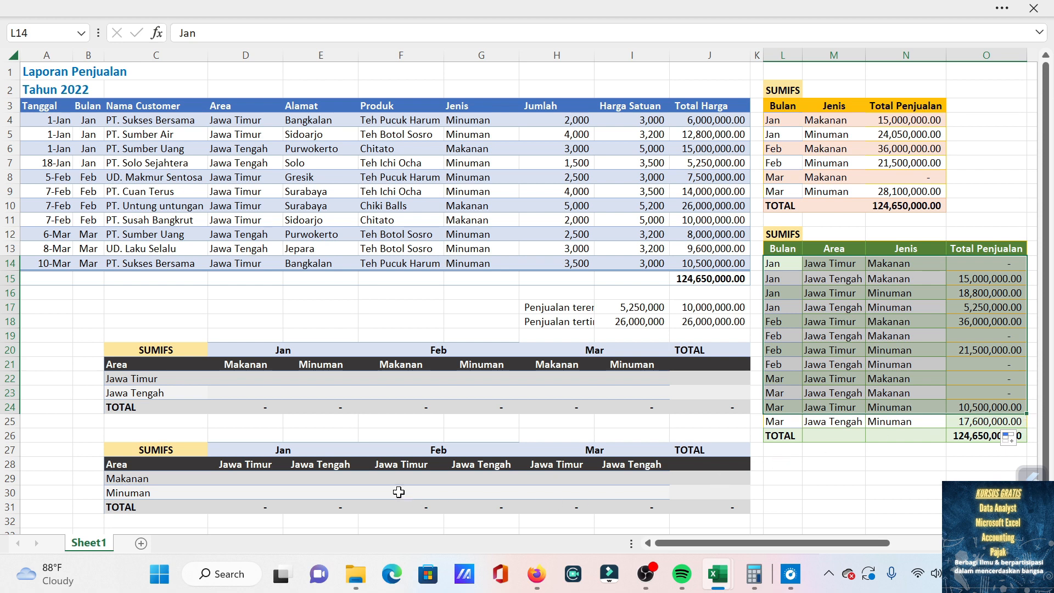
Examine the area rows, the Makanan and Minuman headers and the Jan header of the cross-tab summary starting at row 20.
{"action": "left_click", "coordinate": [146, 379]}
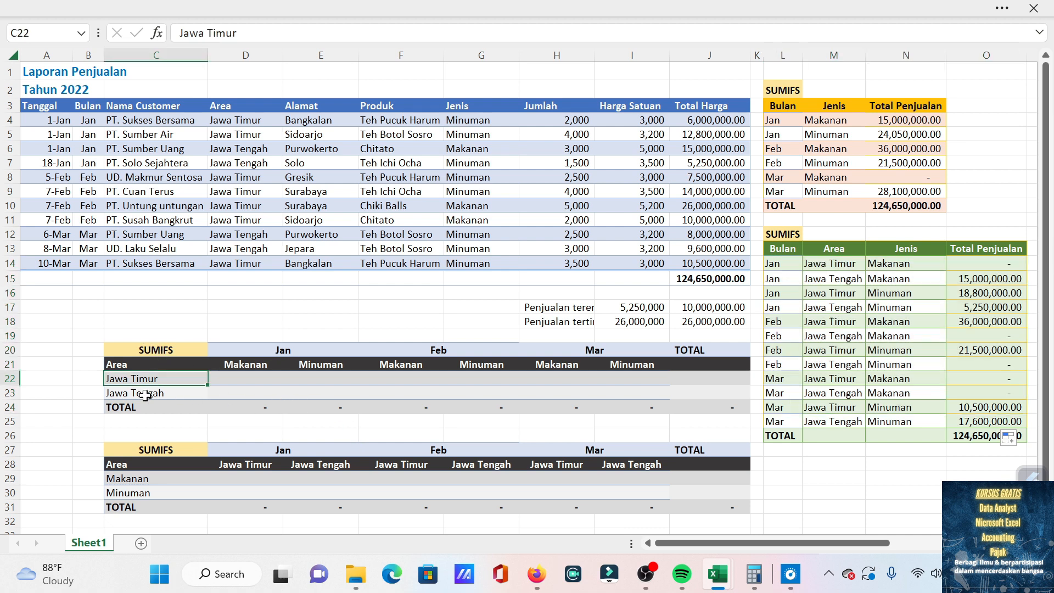
{"action": "left_click", "coordinate": [145, 393]}
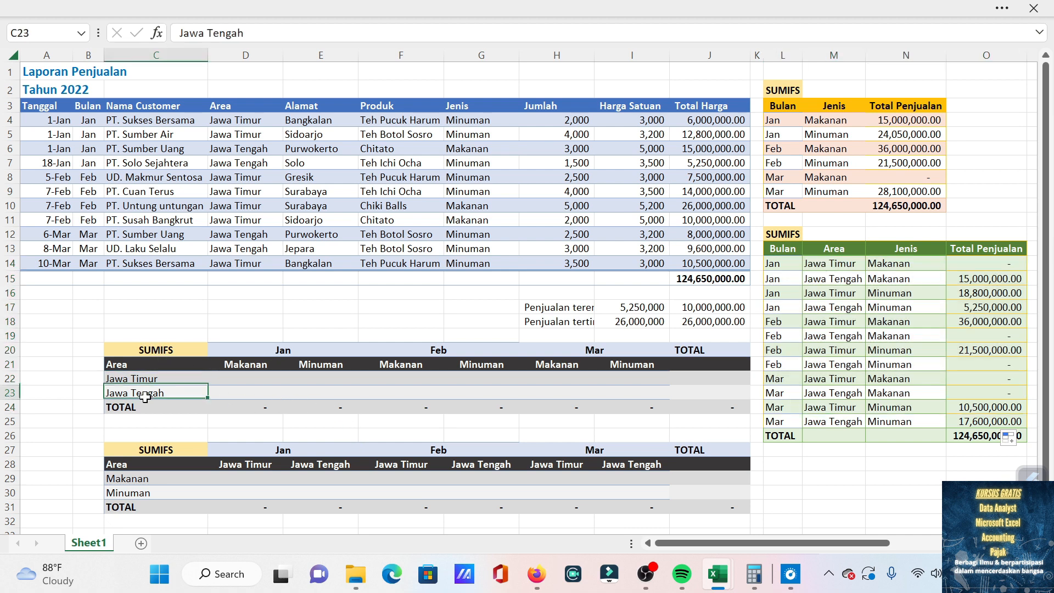
{"action": "left_click", "coordinate": [260, 365]}
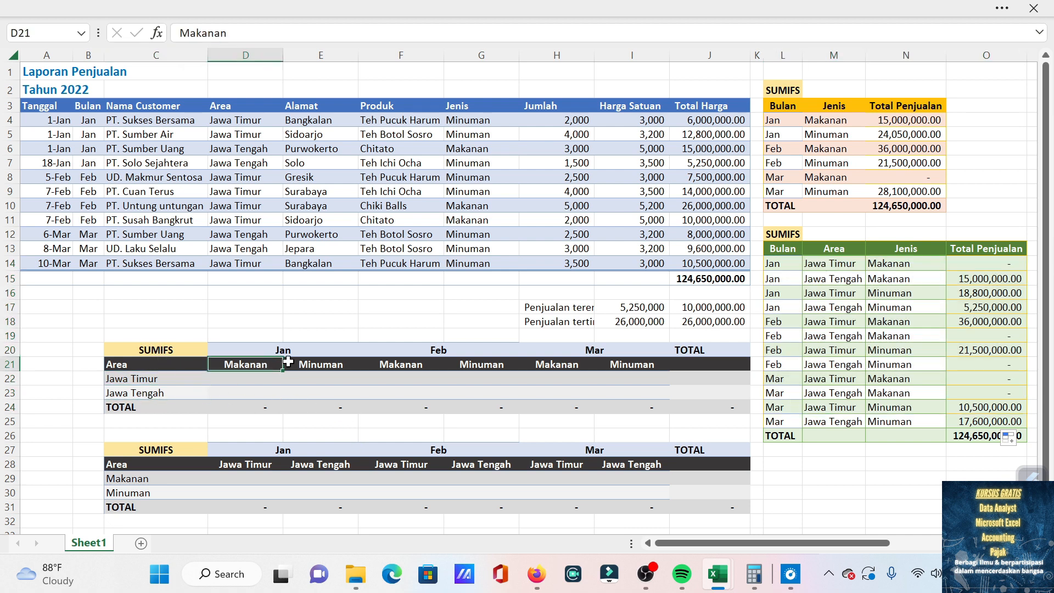
{"action": "left_click", "coordinate": [320, 364]}
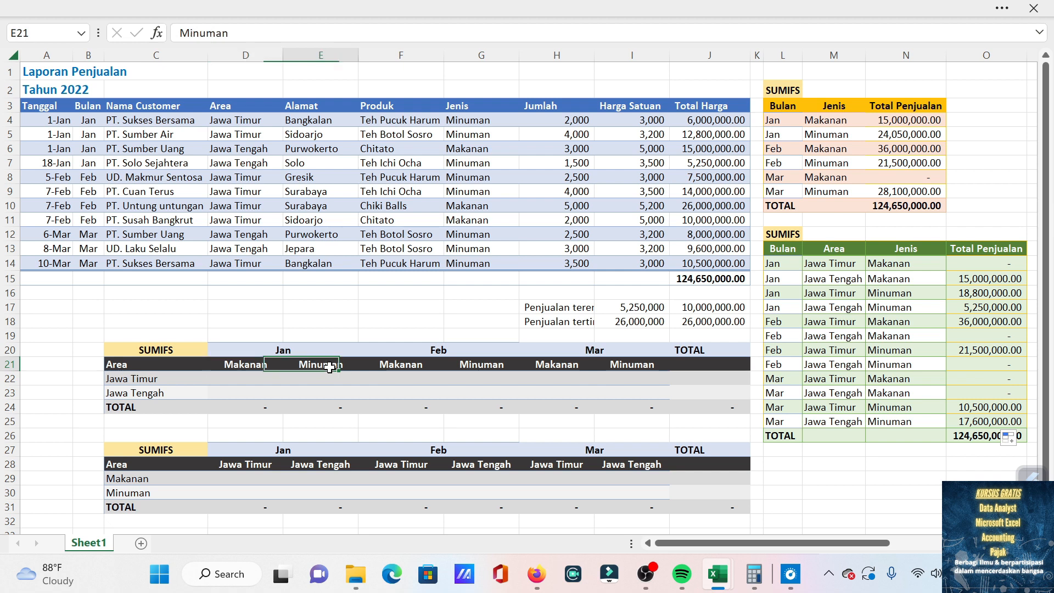
{"action": "left_click", "coordinate": [322, 349]}
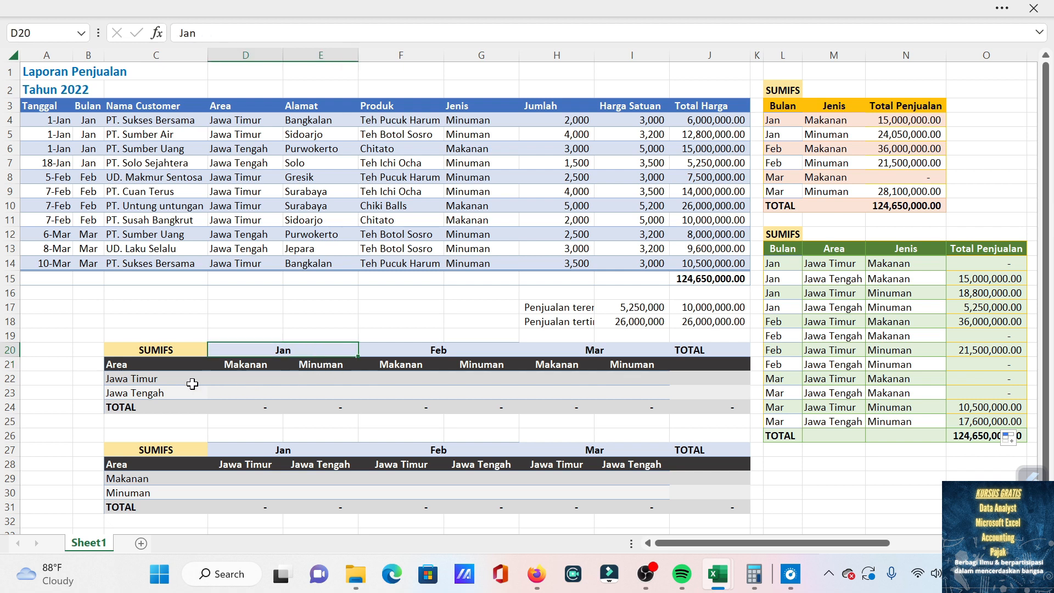
{"action": "left_click", "coordinate": [169, 383]}
{"action": "left_click", "coordinate": [169, 394]}
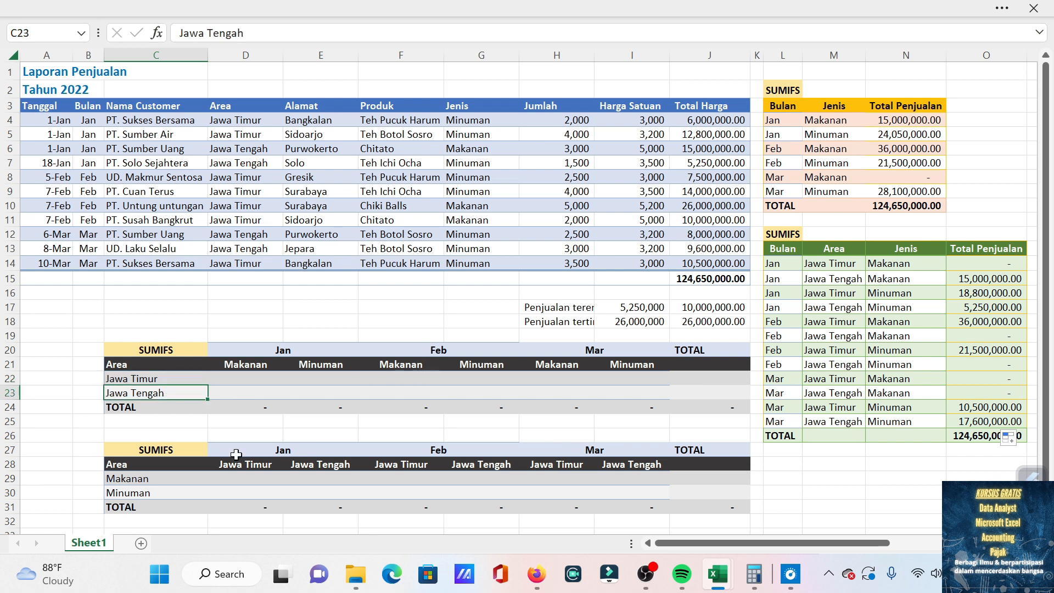
Change the row header in C28 of the lower cross-tab table to Jenis.
{"action": "left_click", "coordinate": [171, 466]}
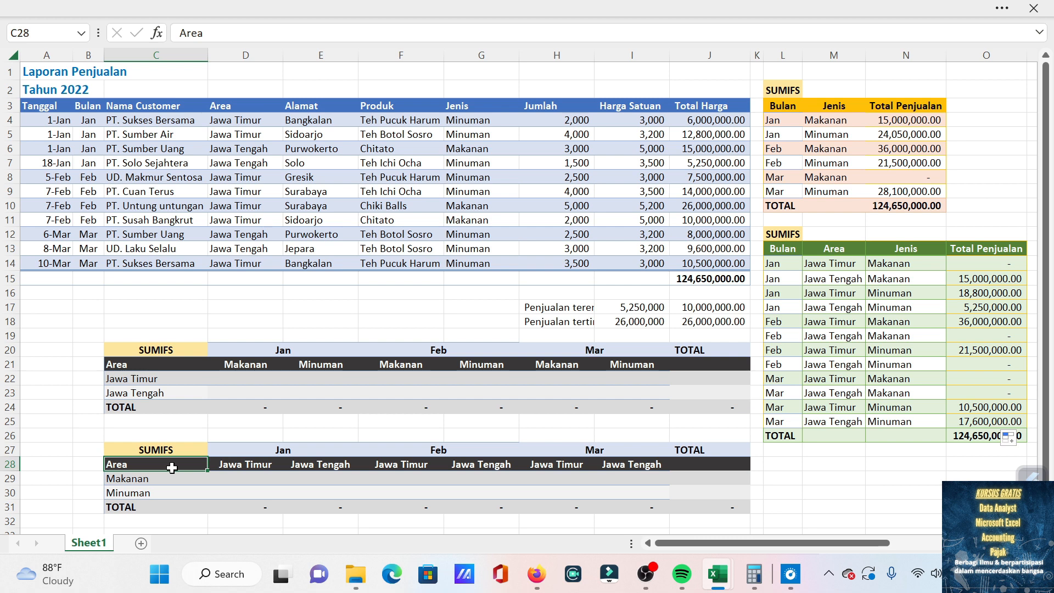
{"action": "type", "text": "Jenis"}
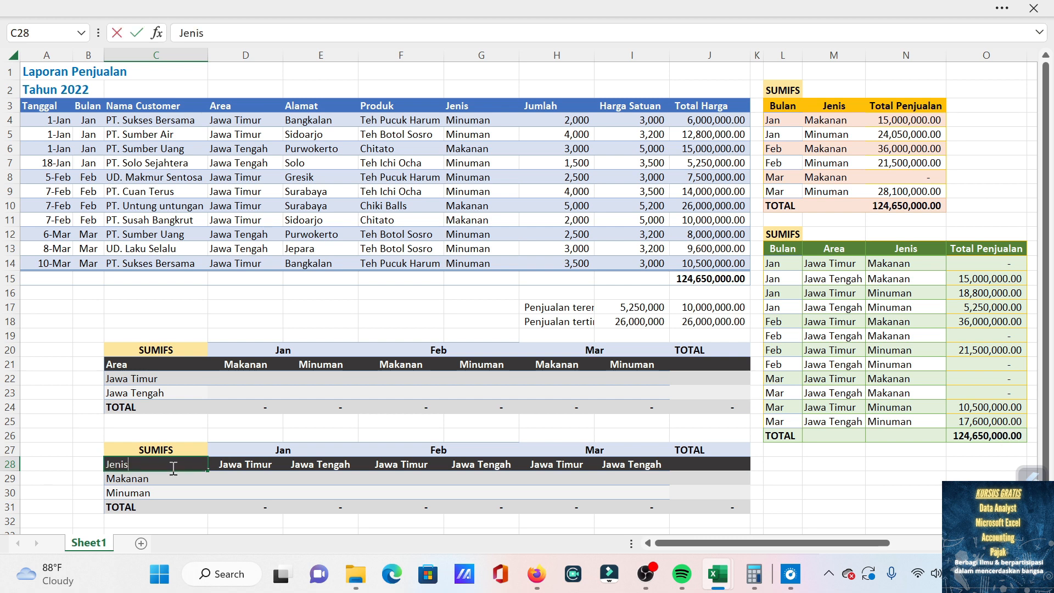
{"action": "key", "text": "Return"}
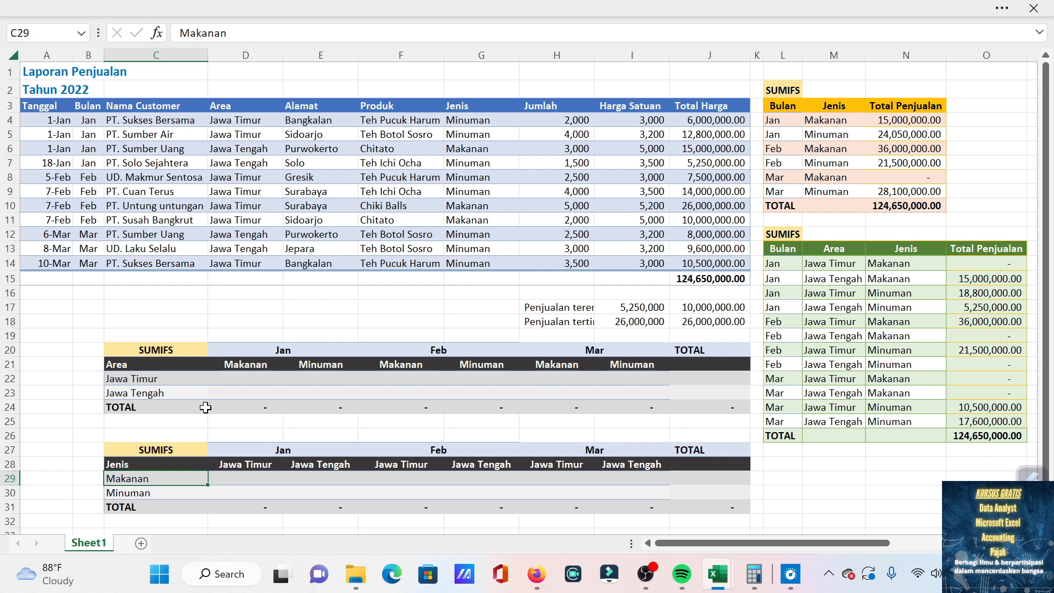
Start a SUMIFS formula in D22 with the Total Harga values, locked as $J$4:$J$14, as the sum range.
{"action": "left_click", "coordinate": [242, 379]}
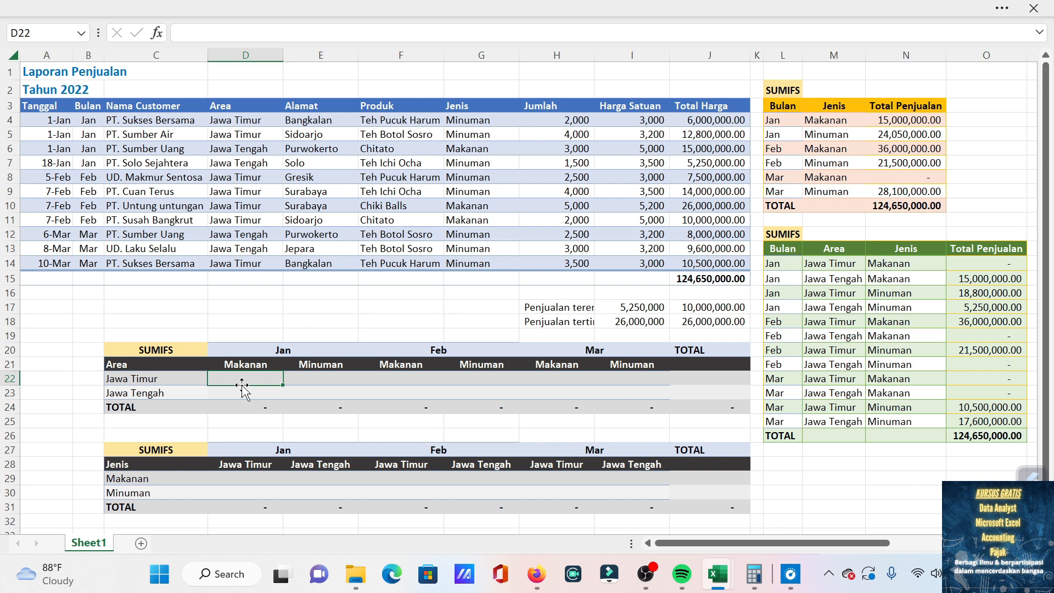
{"action": "type", "text": "="}
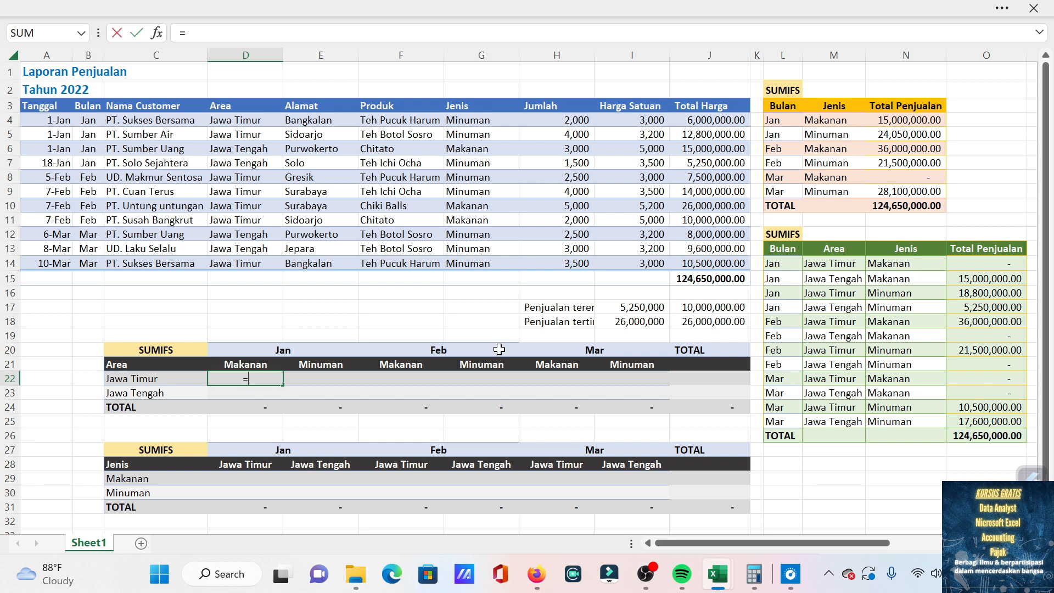
{"action": "type", "text": "sumifs"}
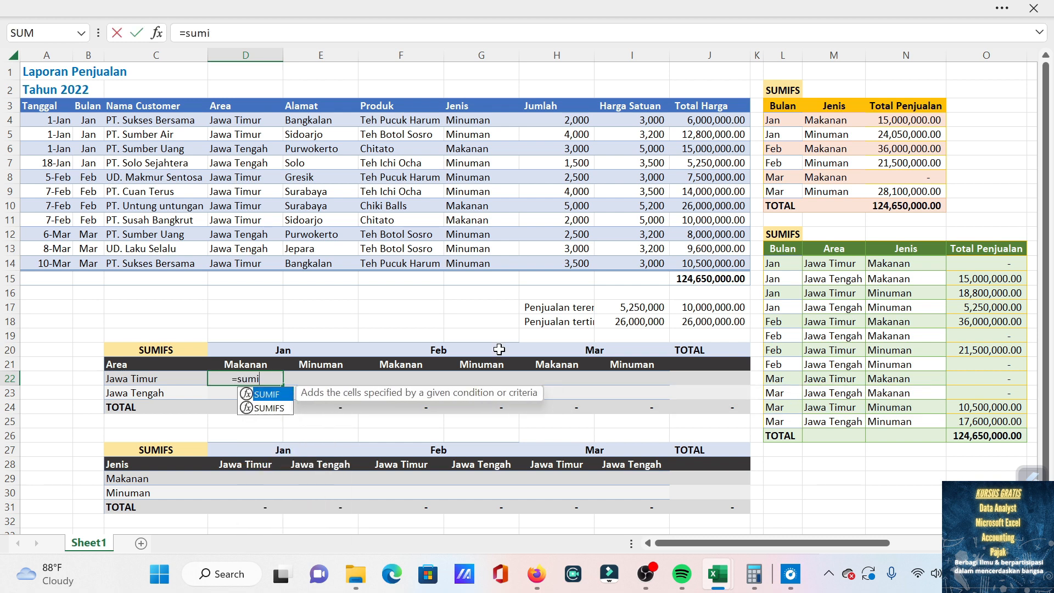
{"action": "key", "text": "Tab"}
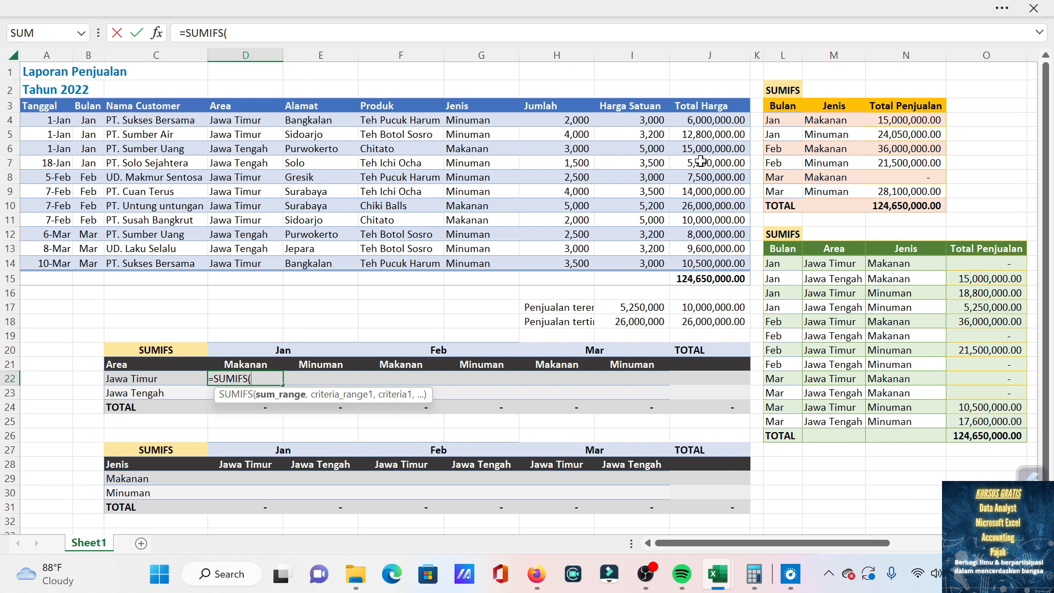
{"action": "left_click", "coordinate": [710, 118]}
{"action": "left_click_drag", "start_coordinate": [703, 226], "coordinate": [703, 259]}
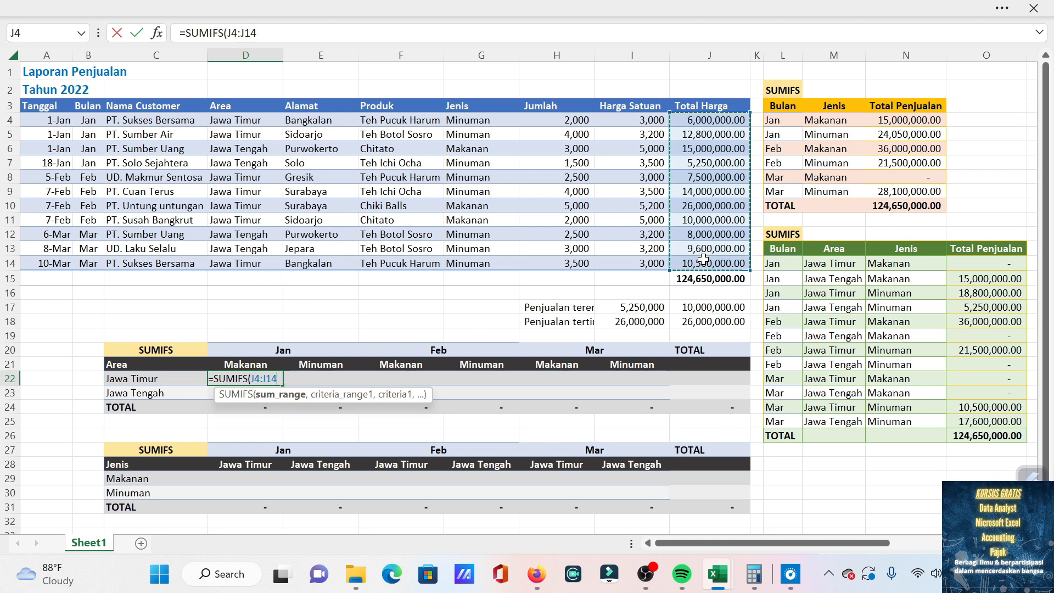
{"action": "key", "text": "F4"}
{"action": "type", "text": ","}
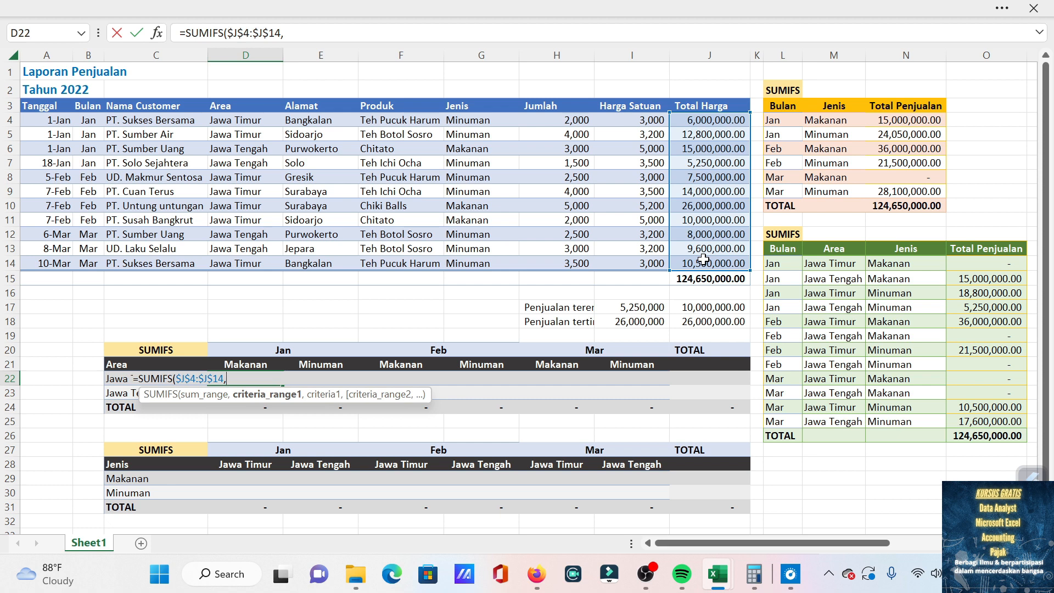
Add the Bulan column, locked as $B$4:$B$14, as the first criteria range, with the Jan header D20 as its criterion.
{"action": "key", "text": "Up"}
{"action": "key", "text": "Up"}
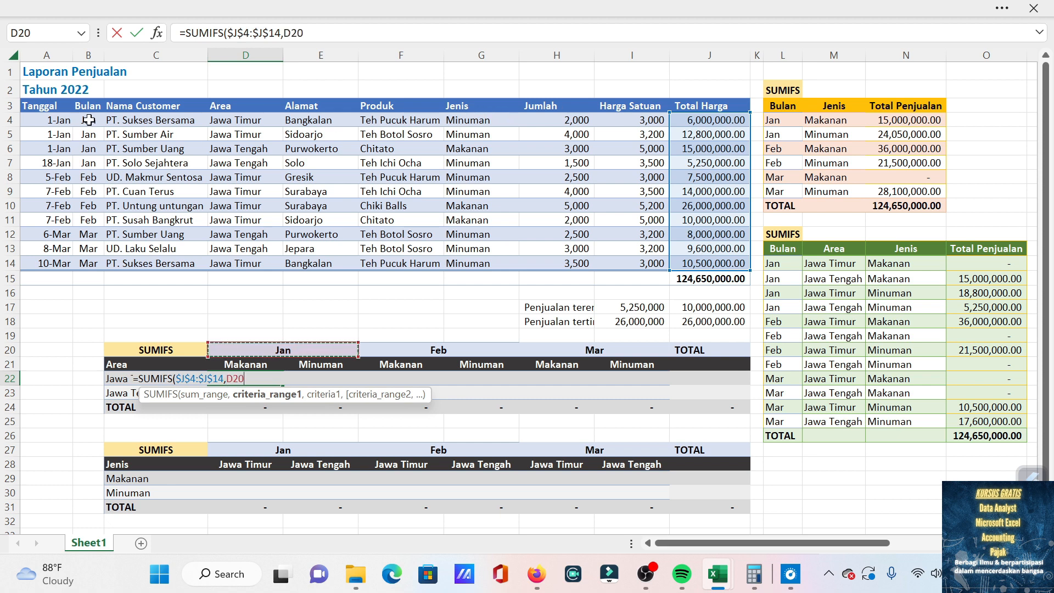
{"action": "left_click_drag", "start_coordinate": [89, 119], "coordinate": [88, 264]}
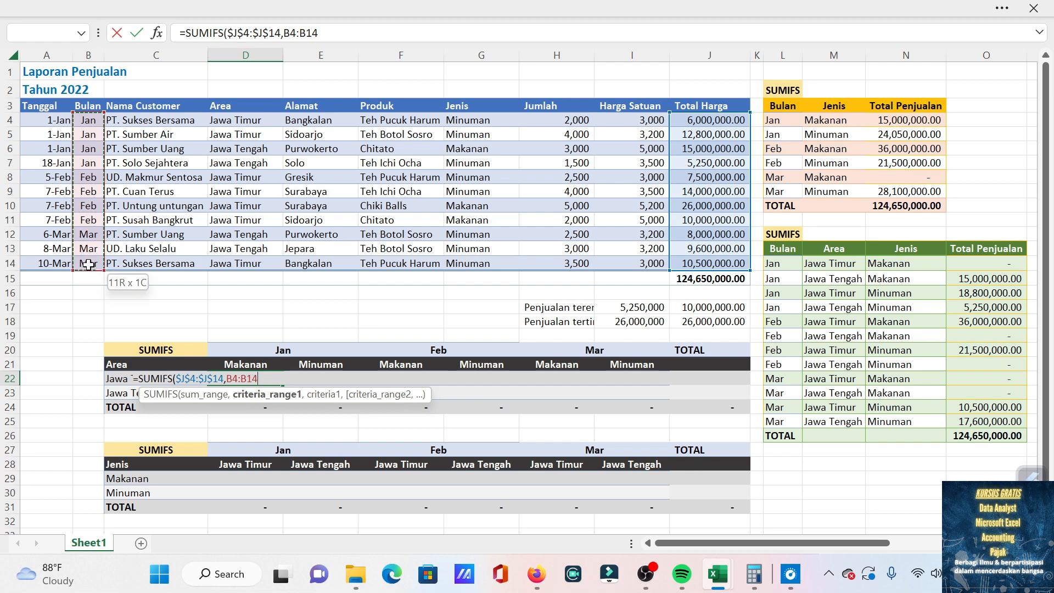
{"action": "key", "text": "F4"}
{"action": "type", "text": ","}
{"action": "left_click", "coordinate": [291, 349]}
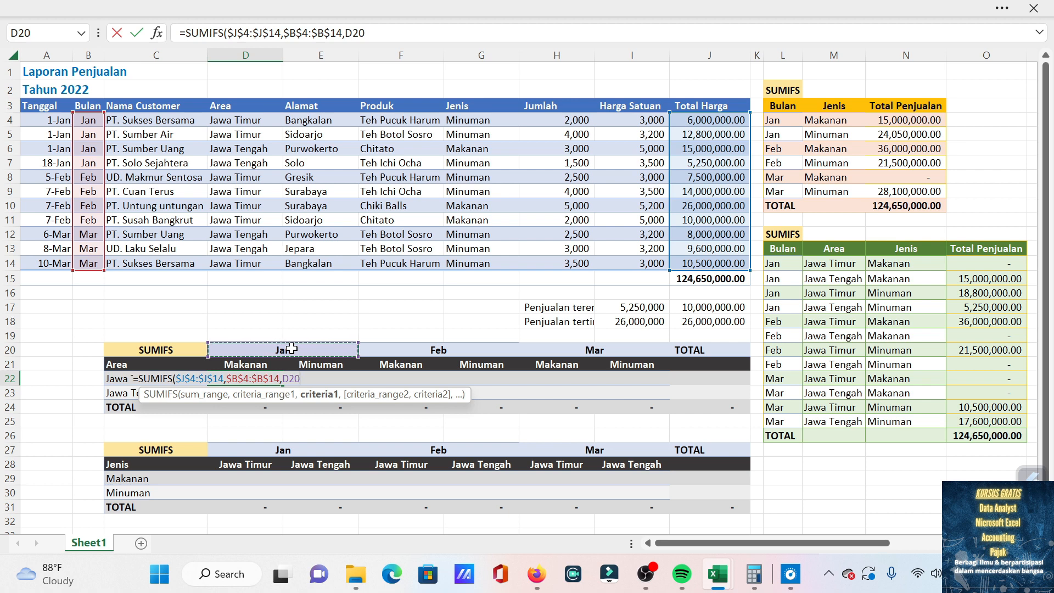
{"action": "type", "text": ","}
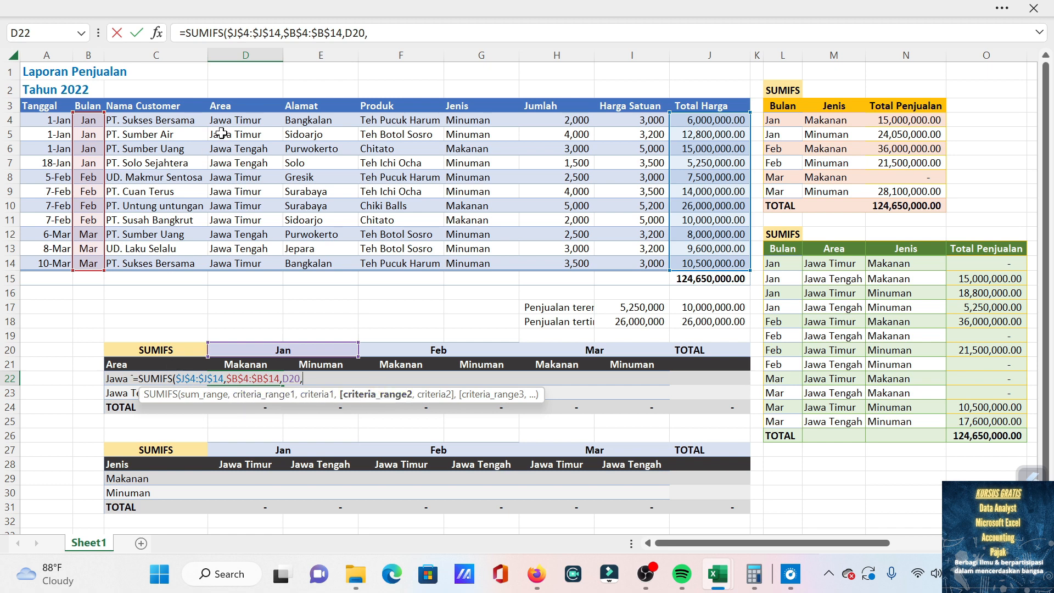
Add the Area column, locked as $D$4:$D$14, as the second criteria range of the D22 formula.
{"action": "left_click", "coordinate": [246, 118]}
{"action": "left_click_drag", "start_coordinate": [246, 118], "coordinate": [239, 257]}
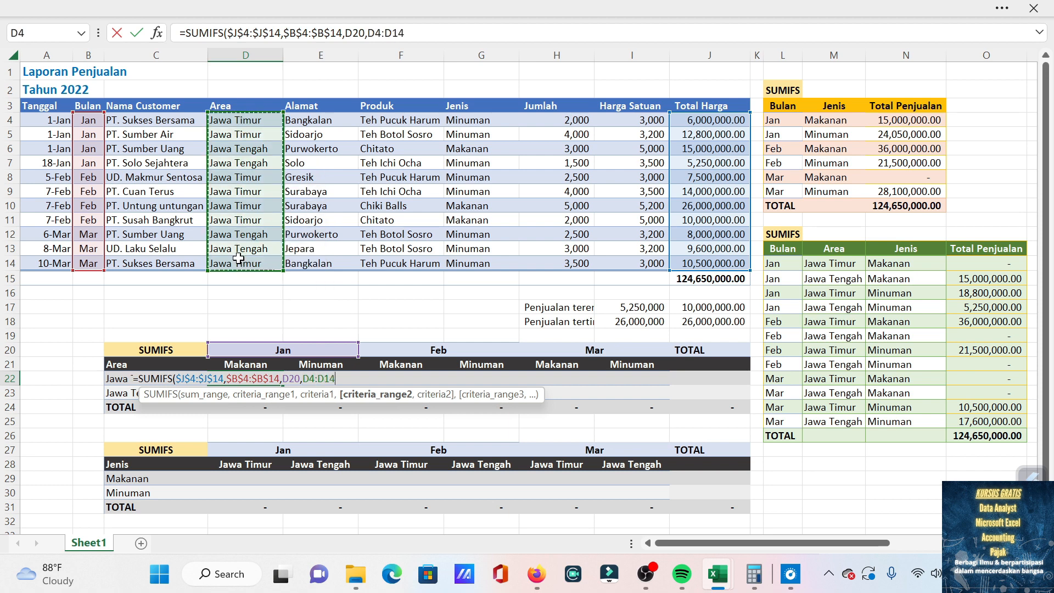
{"action": "key", "text": "F4"}
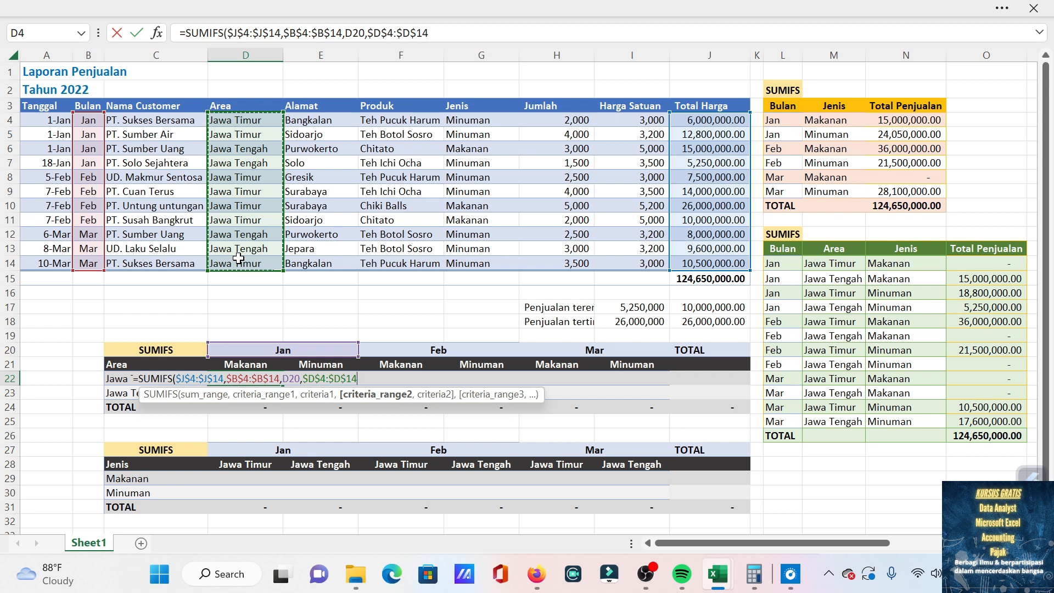
{"action": "type", "text": ","}
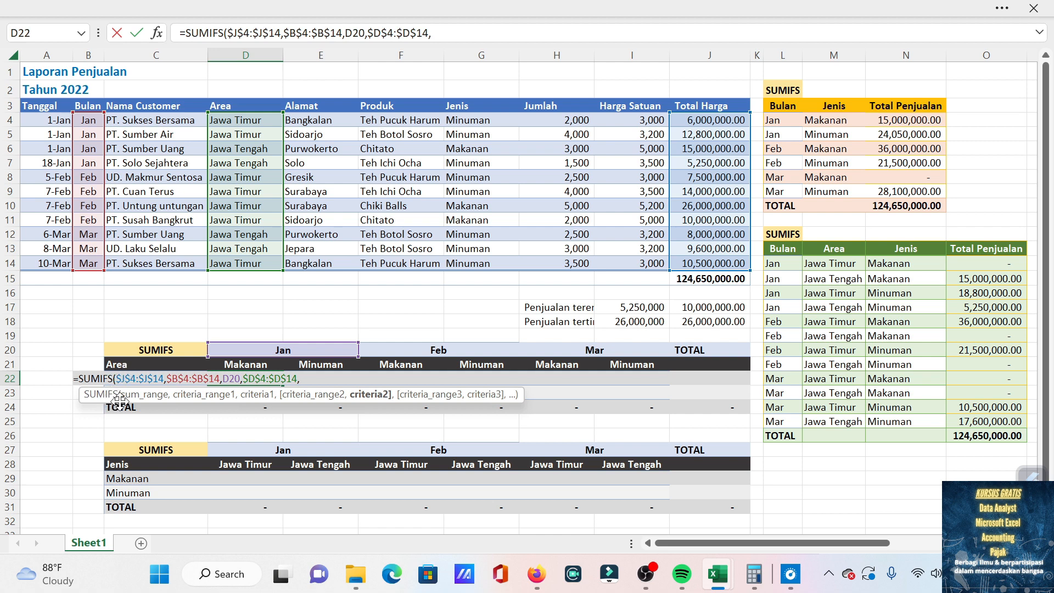
{"action": "left_click", "coordinate": [136, 365]}
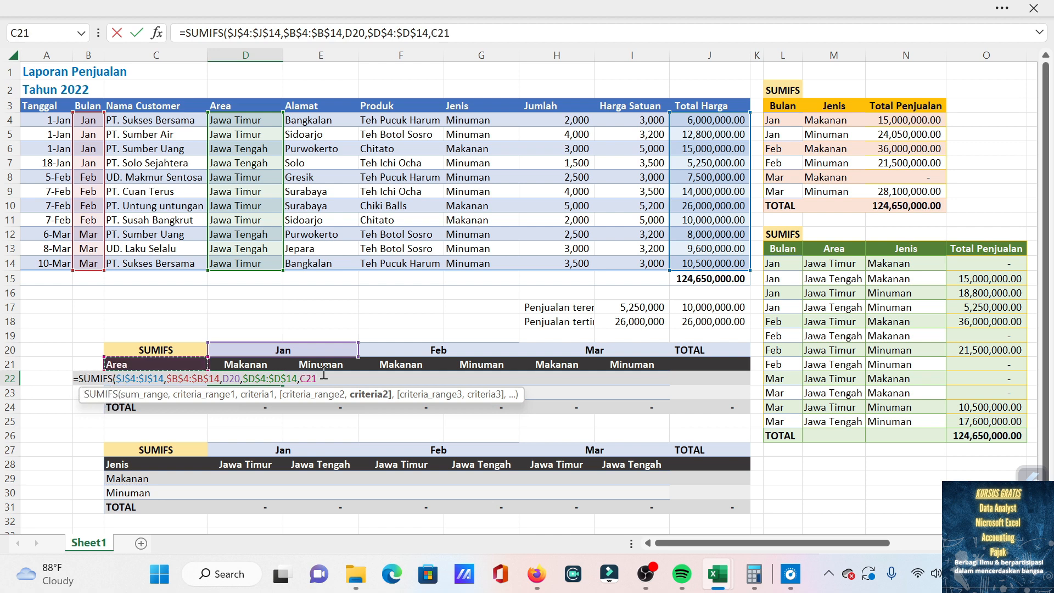
{"action": "key", "text": "Down"}
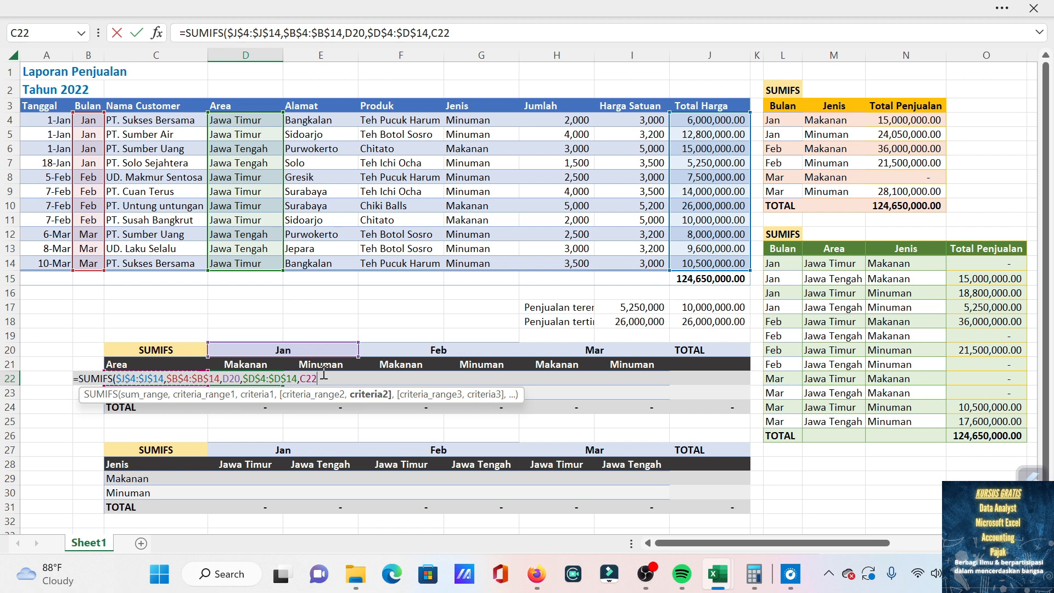
{"action": "key", "text": "BackSpace"}
{"action": "key", "text": "BackSpace"}
{"action": "key", "text": "BackSpace"}
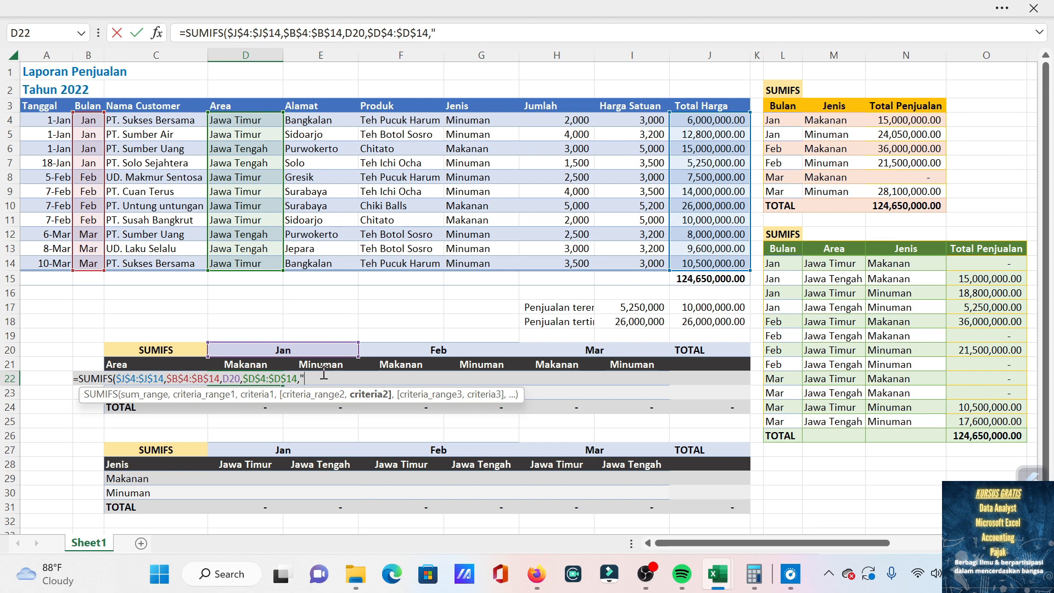
Enter "Jawa timur" as the area criterion and replace the D20 reference with the text "Jan" as the month criterion.
{"action": "type", "text": "\"Jawa timur\""}
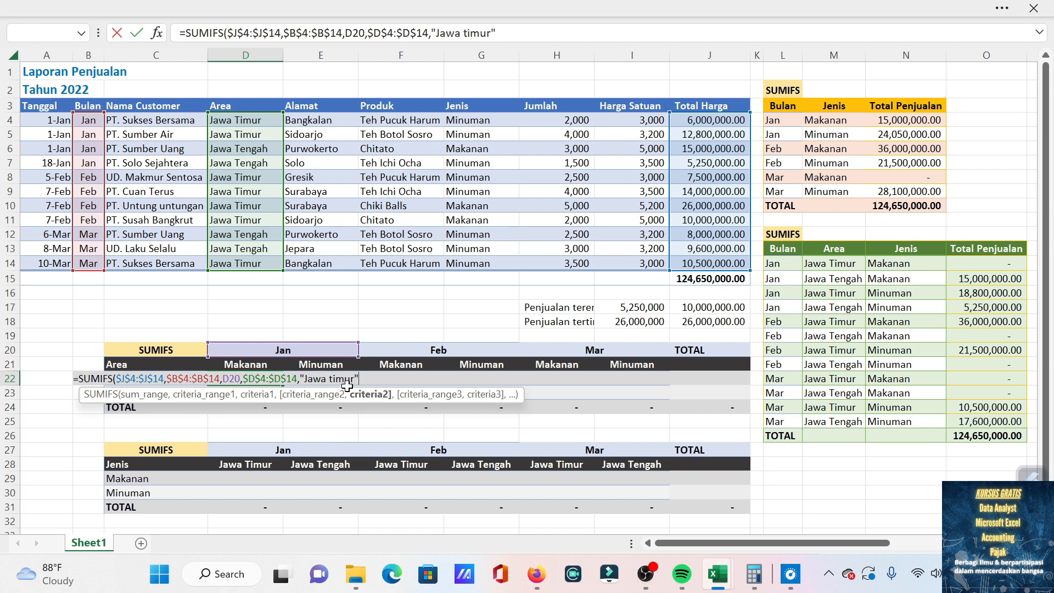
{"action": "left_click", "coordinate": [241, 378]}
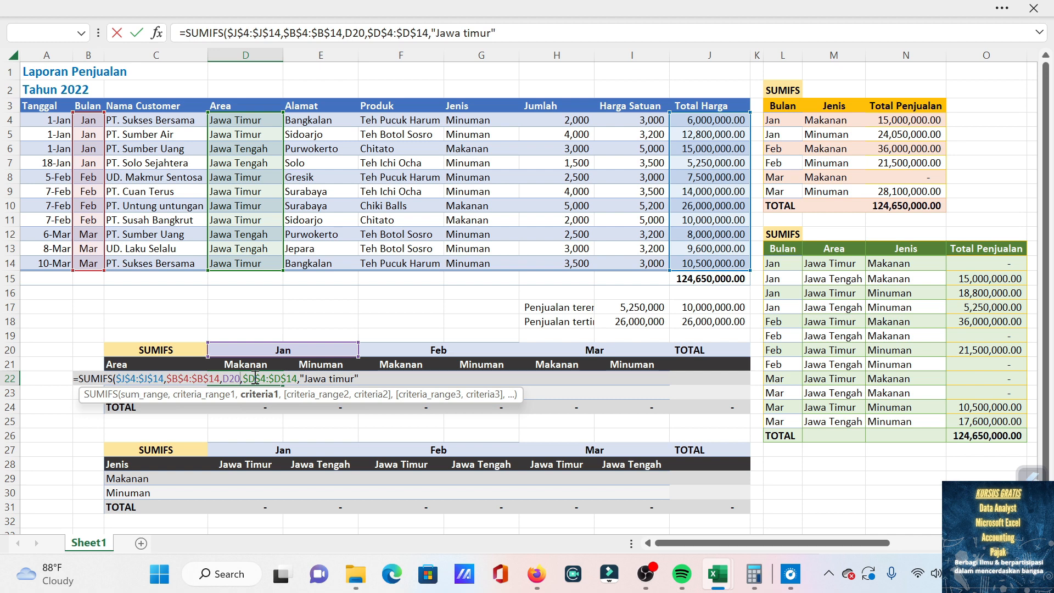
{"action": "key", "text": "BackSpace"}
{"action": "key", "text": "BackSpace"}
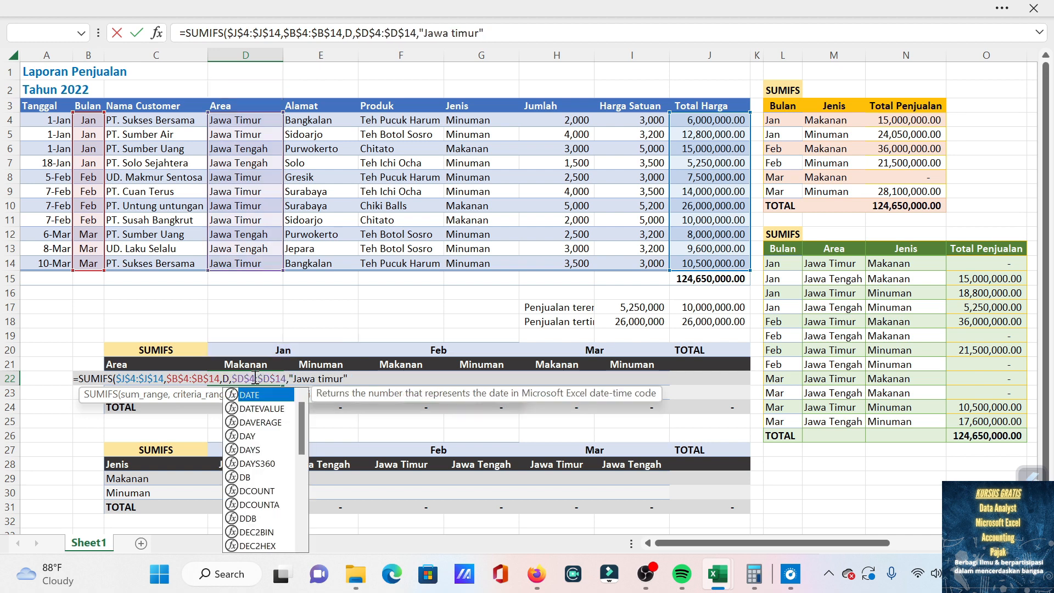
{"action": "key", "text": "BackSpace"}
{"action": "type", "text": "\""}
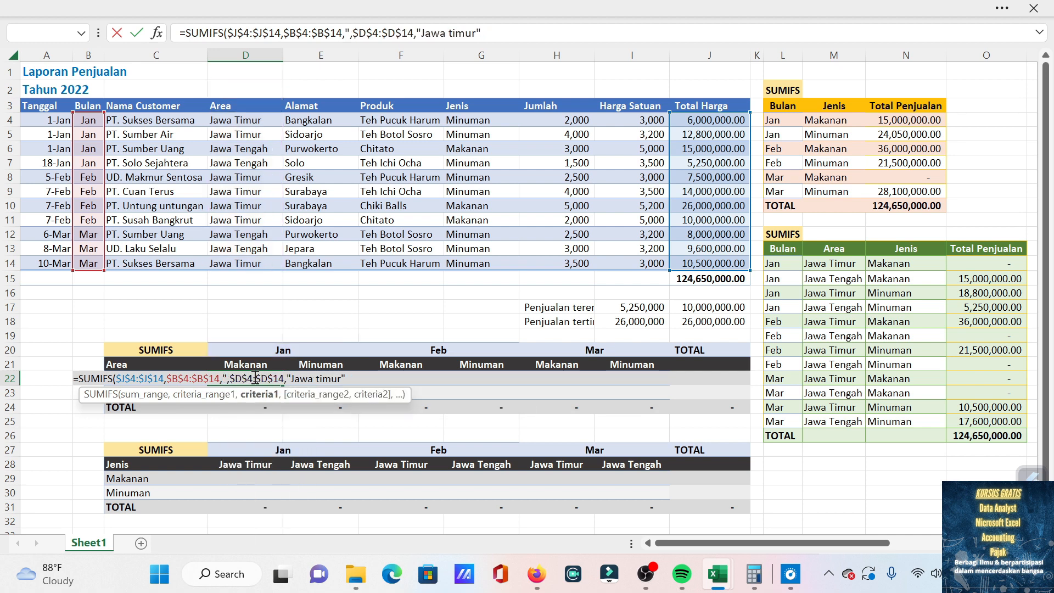
{"action": "type", "text": "Jan"}
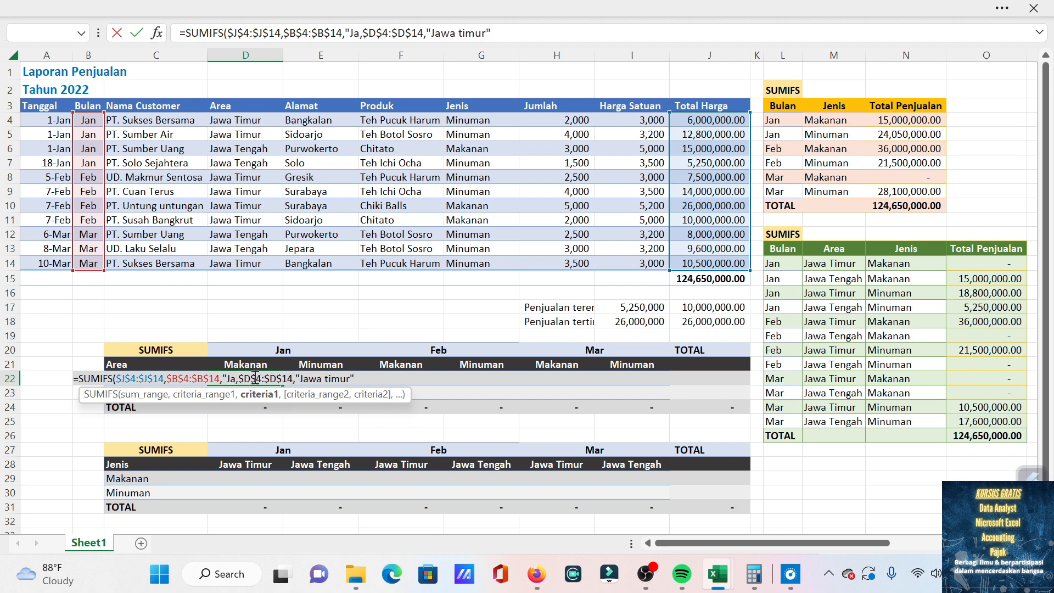
{"action": "type", "text": "\""}
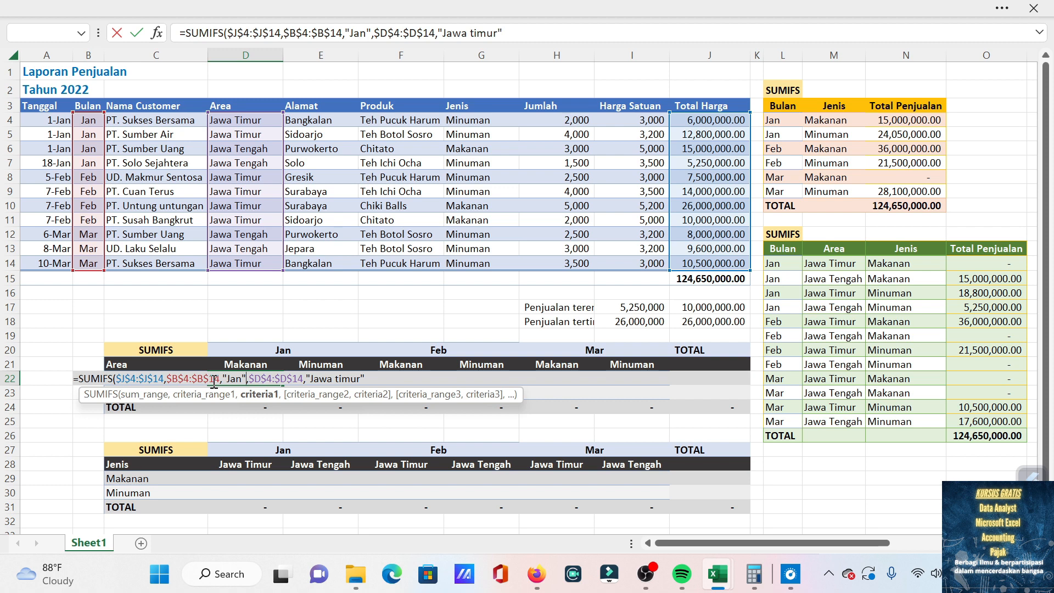
Complete the D22 formula with the Jenis column, locked as $G$4:$G$14, as third criteria range and "makanan" as its criterion.
{"action": "left_click", "coordinate": [372, 377]}
{"action": "type", "text": ","}
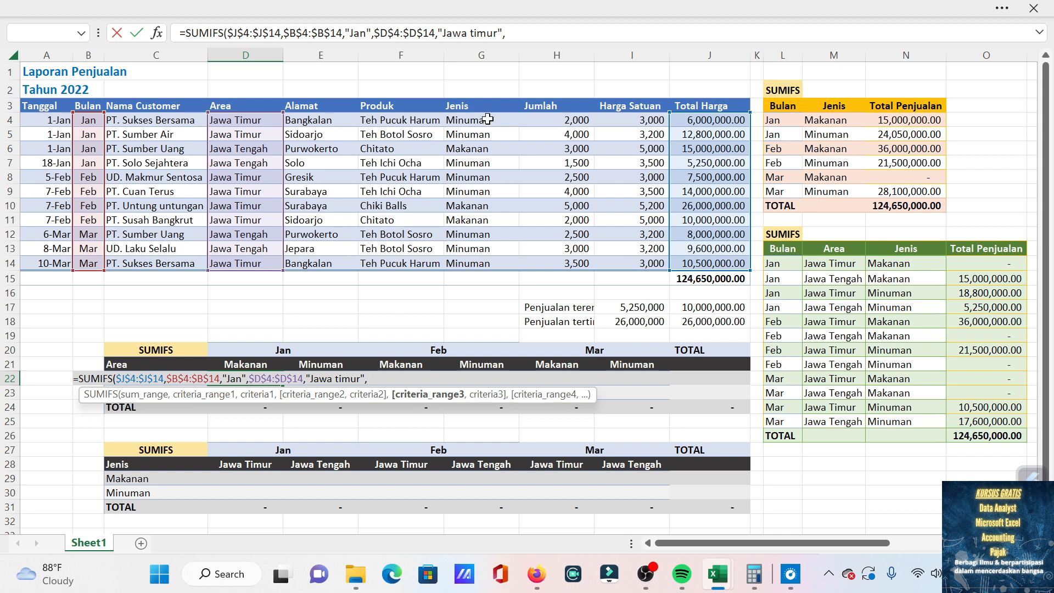
{"action": "left_click_drag", "start_coordinate": [488, 119], "coordinate": [511, 257]}
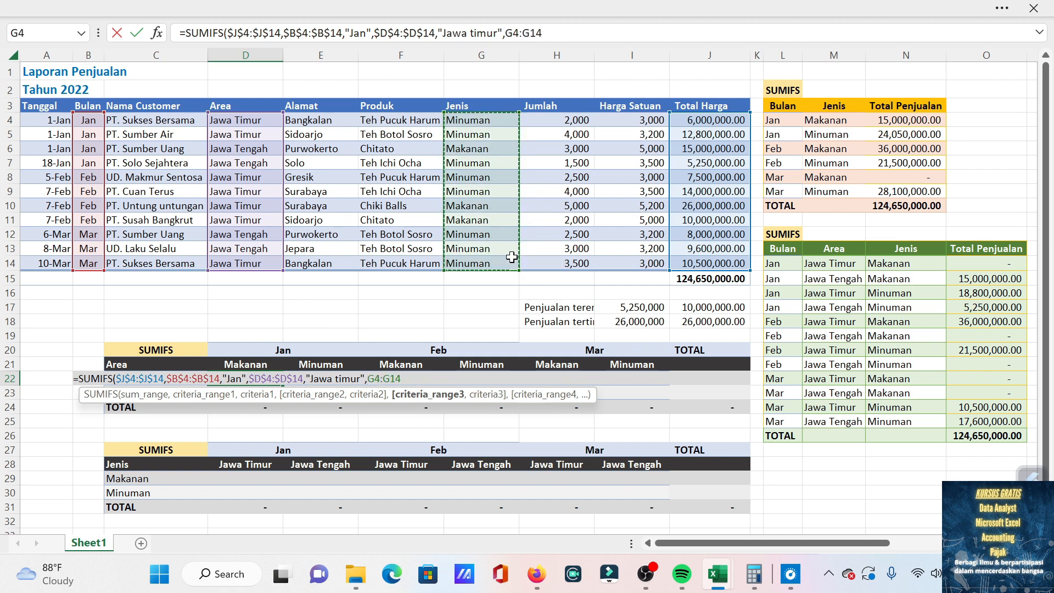
{"action": "type", "text": ","}
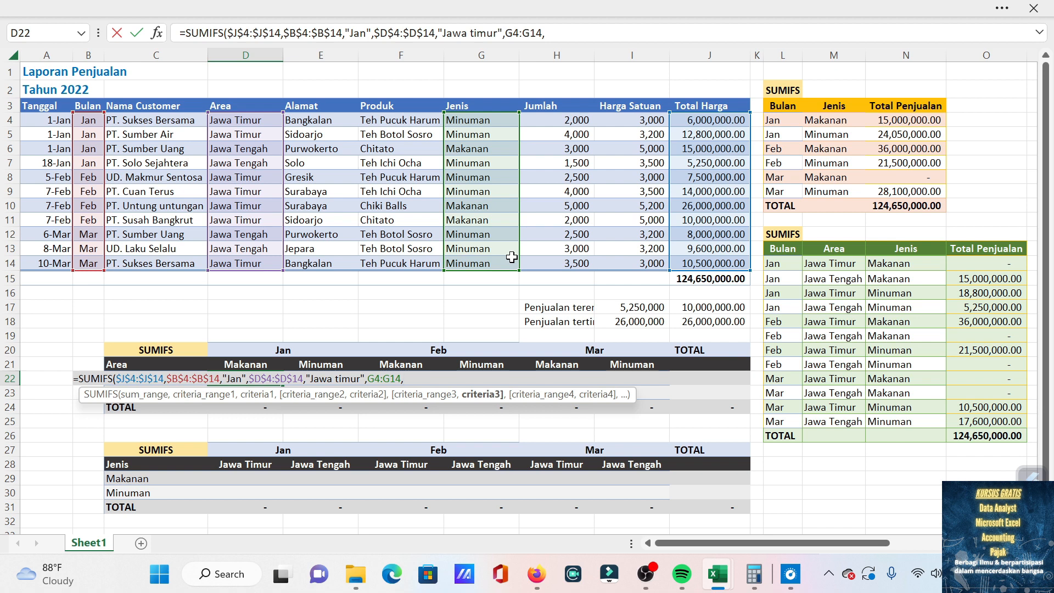
{"action": "key", "text": "BackSpace"}
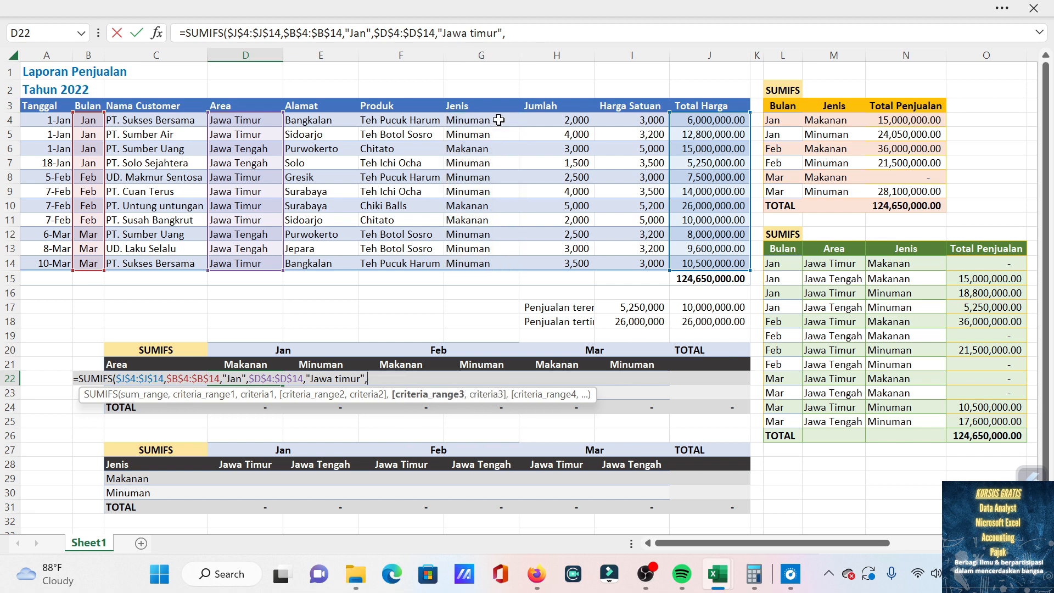
{"action": "left_click_drag", "start_coordinate": [490, 120], "coordinate": [486, 246]}
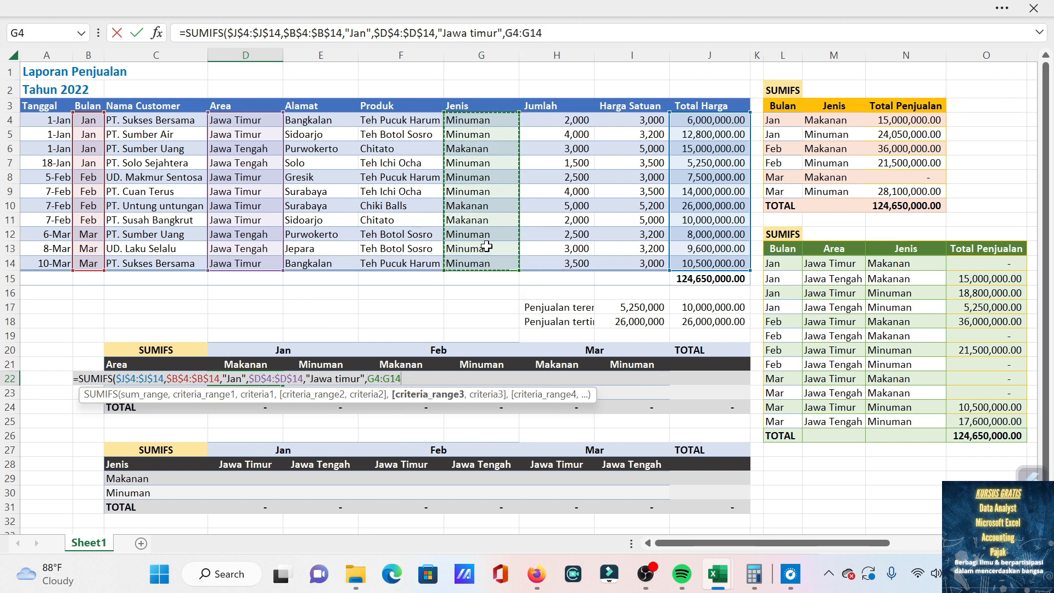
{"action": "key", "text": "F4"}
{"action": "type", "text": ","}
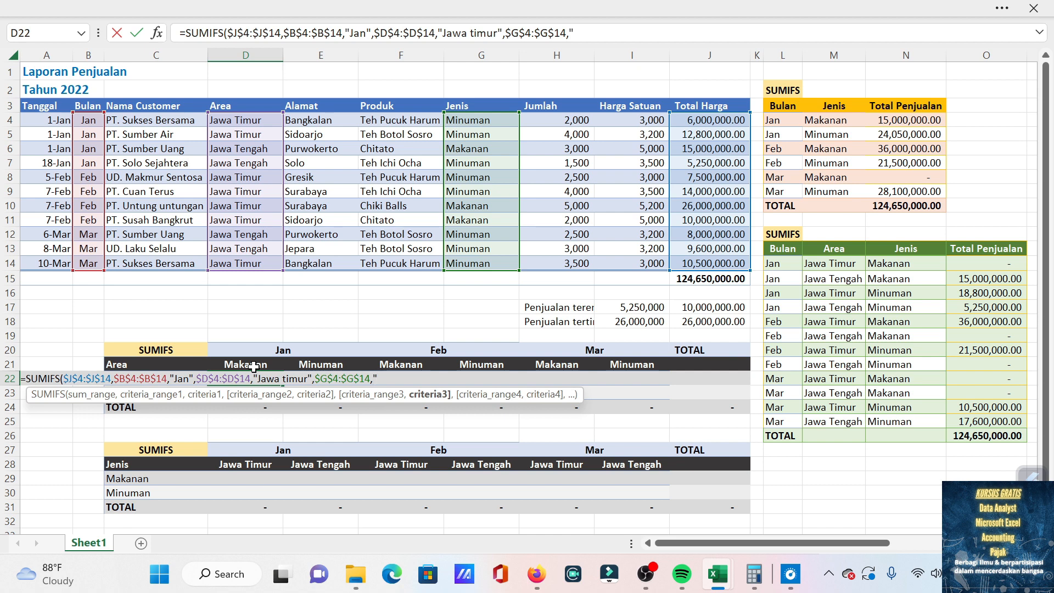
{"action": "type", "text": "maka"}
{"action": "type", "text": ")"}
{"action": "key", "text": "Return"}
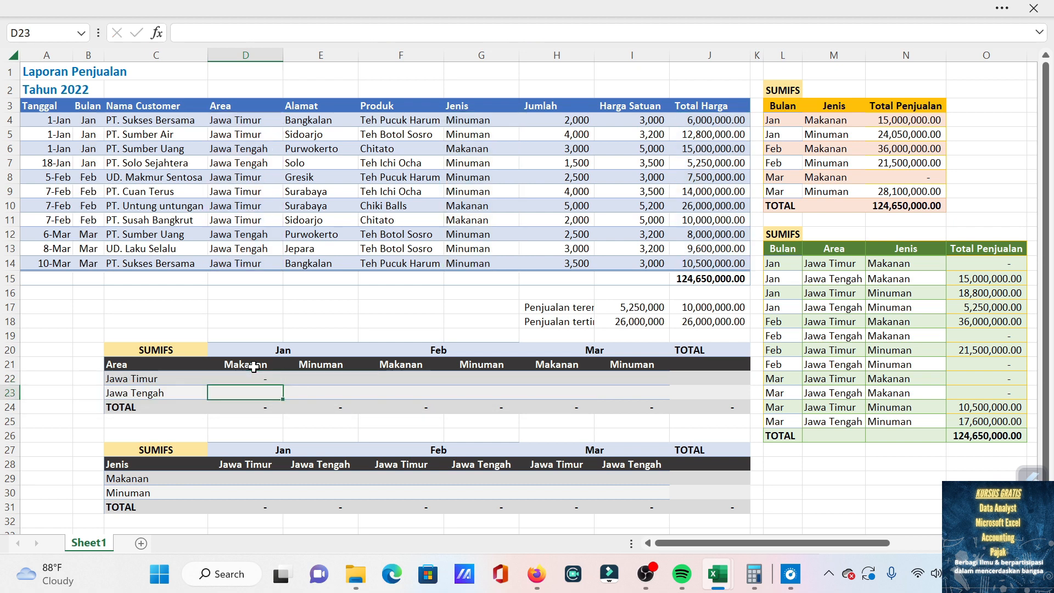
{"action": "key", "text": "Up"}
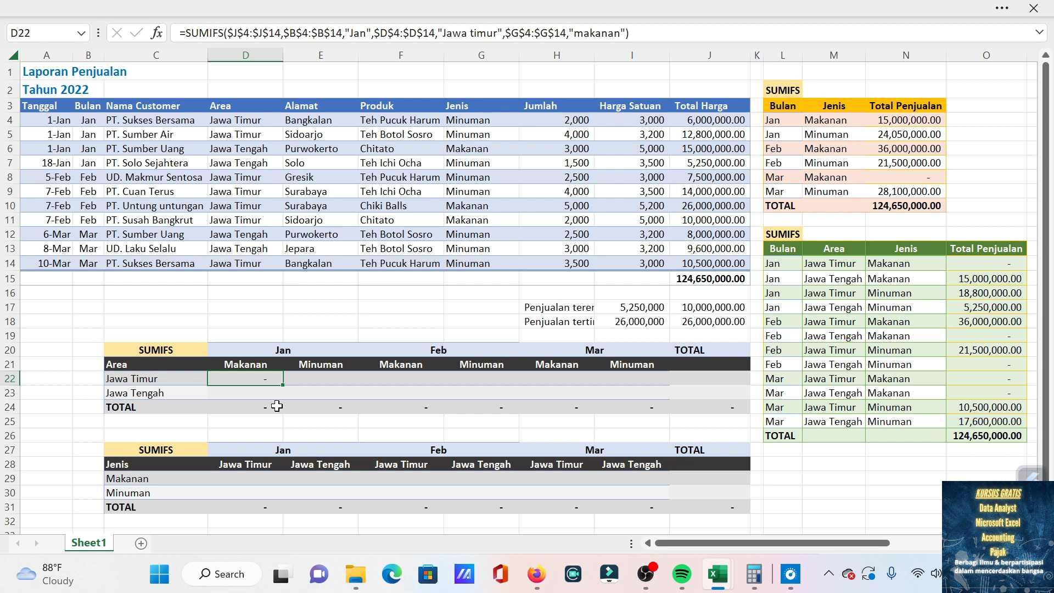
Start a SUMIFS formula in E22 with the Total Harga column, locked as $J$4:$J$14, as the sum range.
{"action": "left_click", "coordinate": [314, 381]}
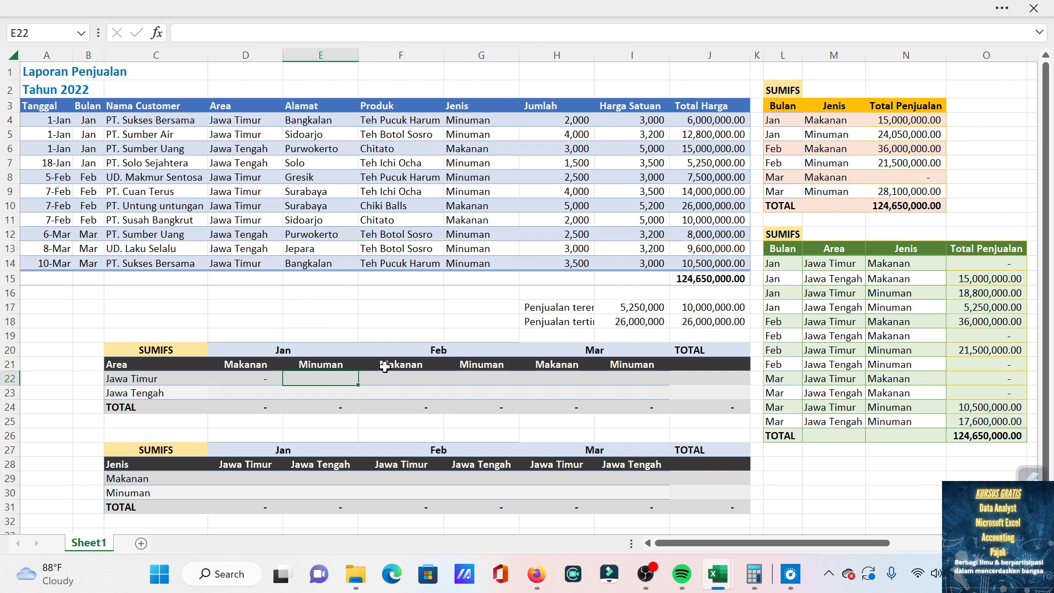
{"action": "type", "text": "=sumi"}
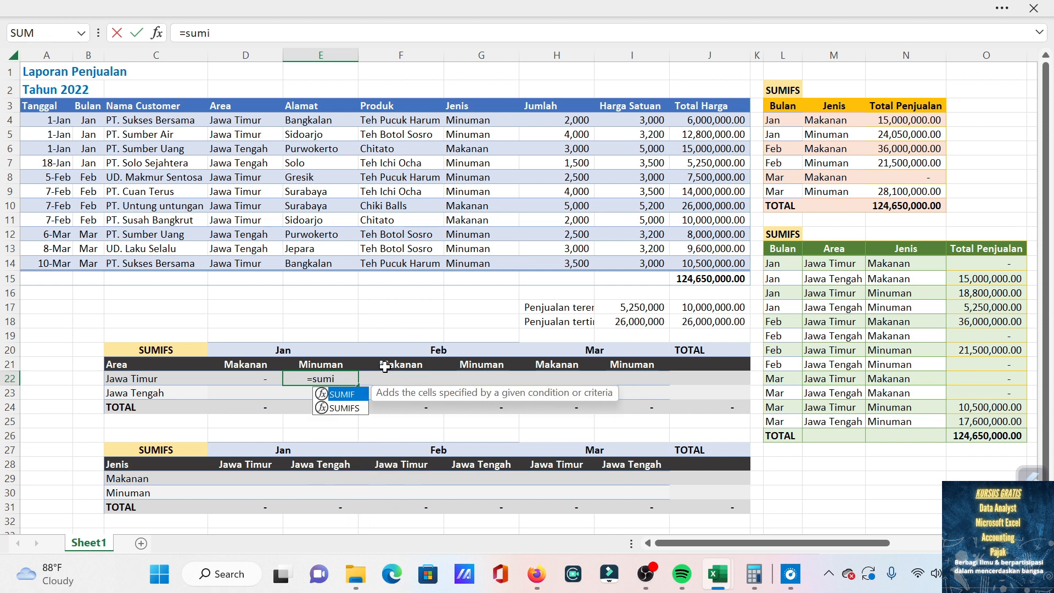
{"action": "type", "text": "fs"}
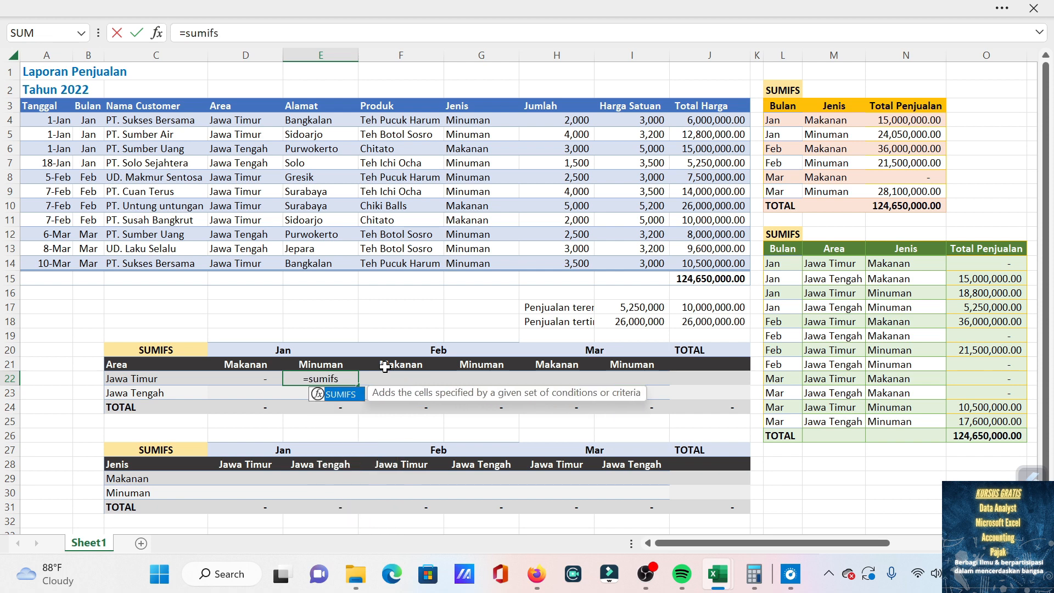
{"action": "key", "text": "Tab"}
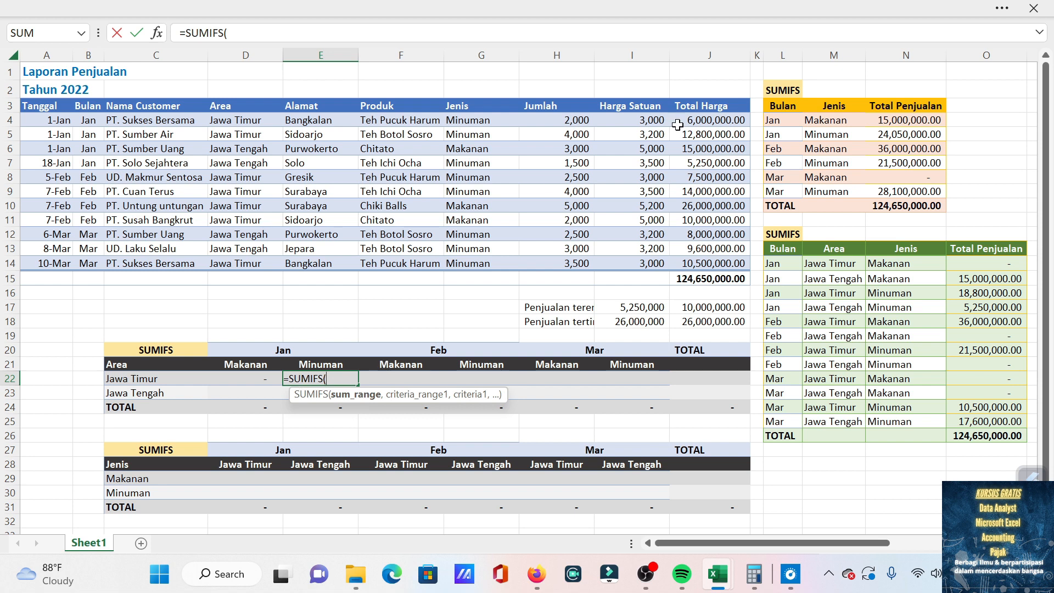
{"action": "left_click_drag", "start_coordinate": [718, 118], "coordinate": [715, 264]}
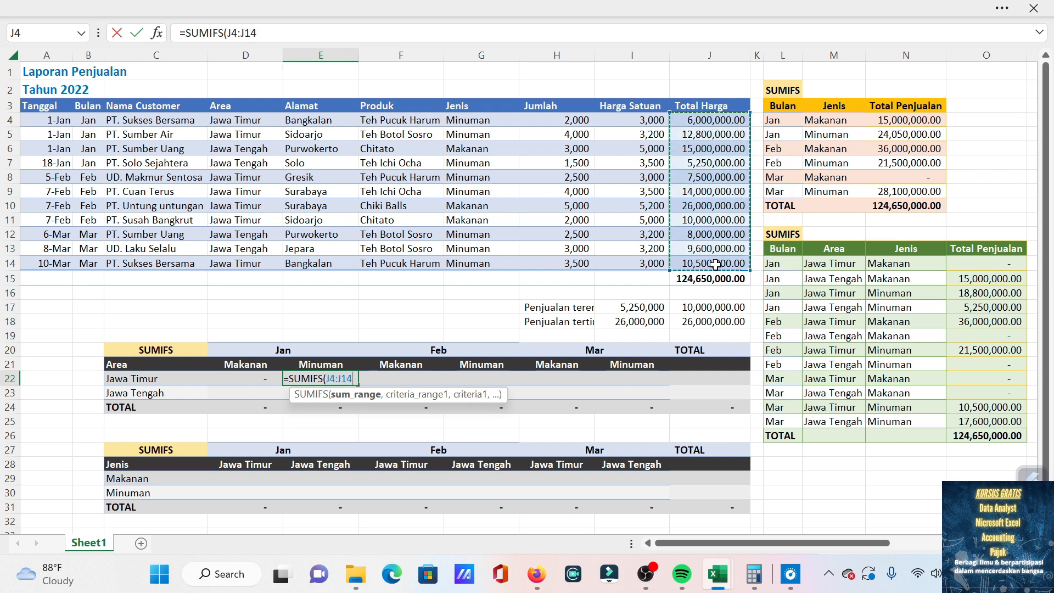
{"action": "key", "text": "F4"}
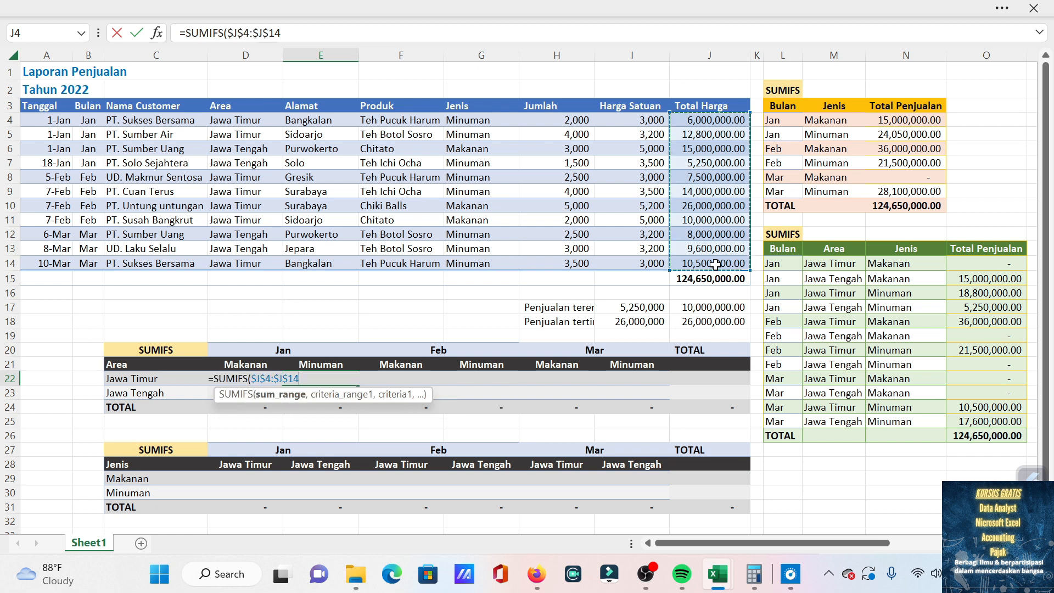
{"action": "type", "text": ","}
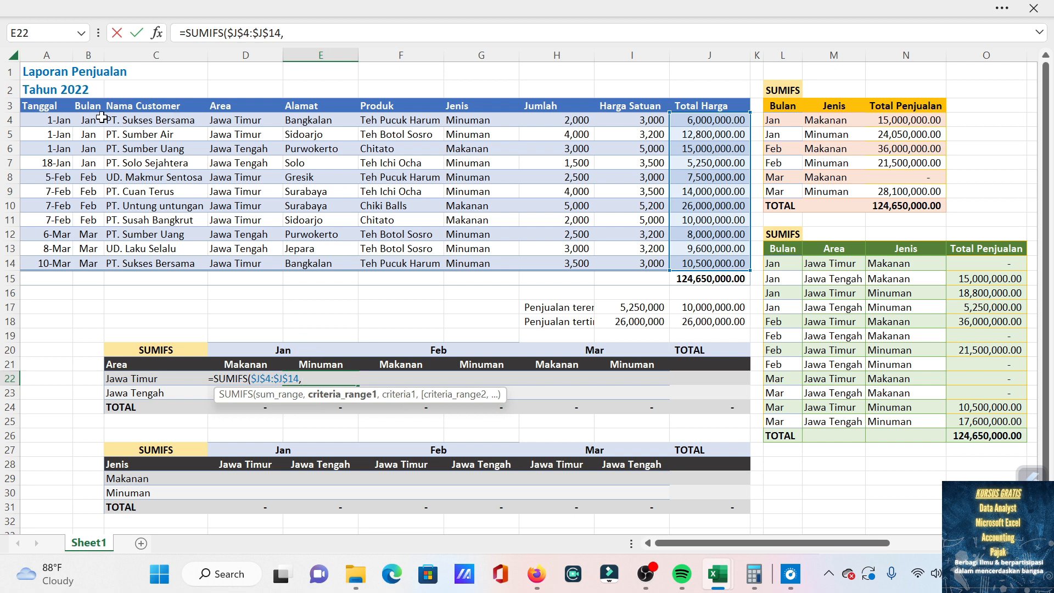
Add the Bulan column, locked as $B$4:$B$14, as the first criteria range of the E22 formula, with "Jan" as its criterion.
{"action": "left_click_drag", "start_coordinate": [92, 121], "coordinate": [85, 263]}
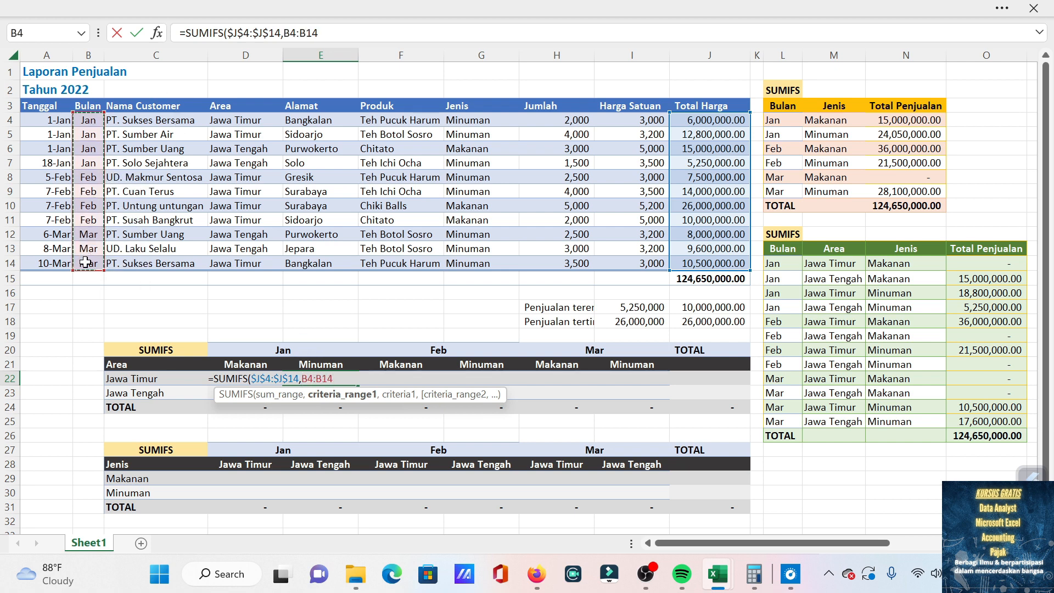
{"action": "key", "text": "F4"}
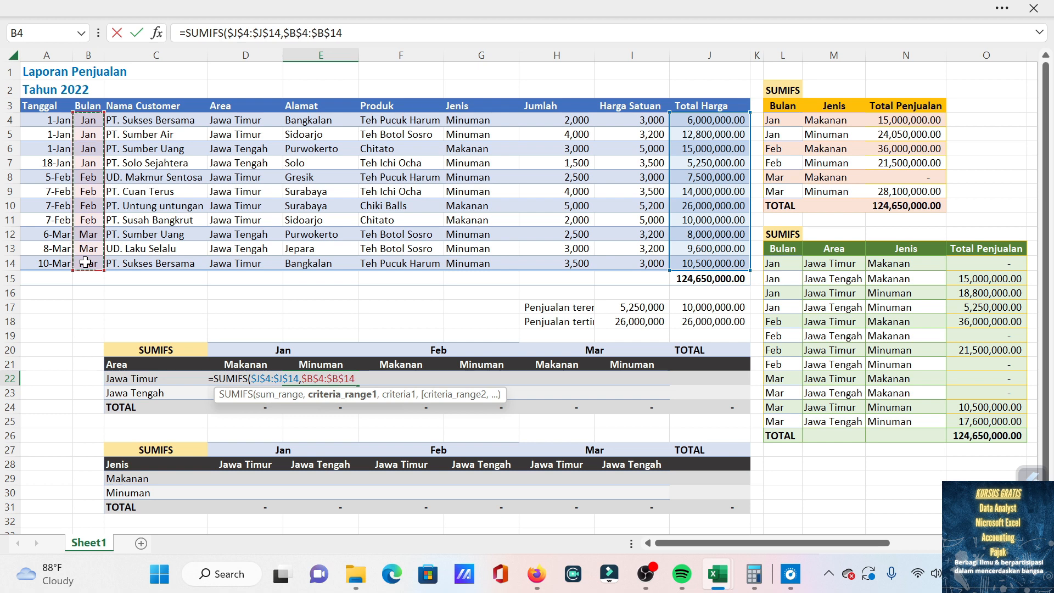
{"action": "type", "text": ","}
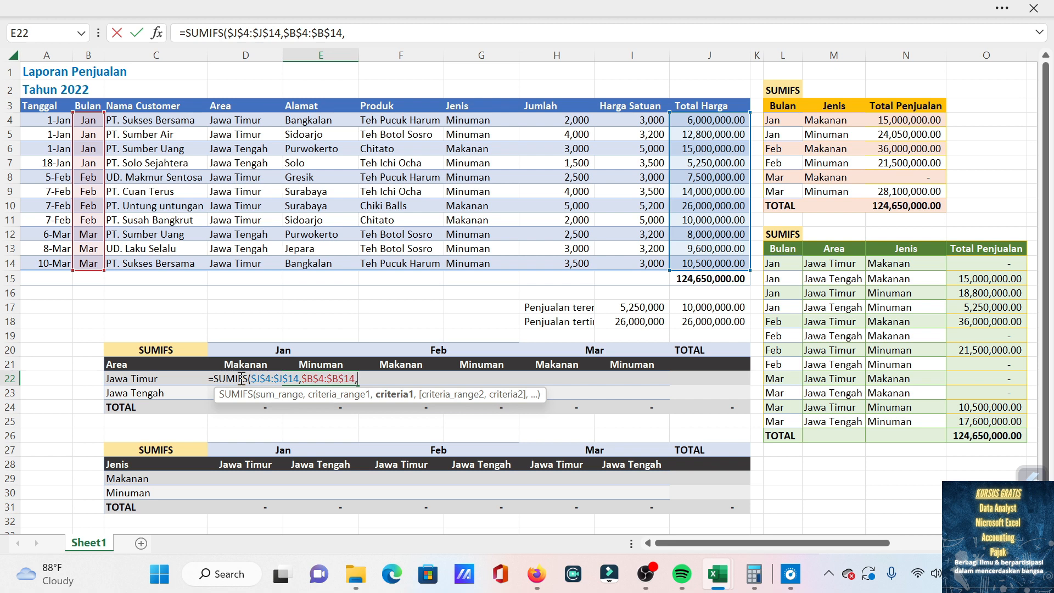
{"action": "type", "text": "\"Jan\","}
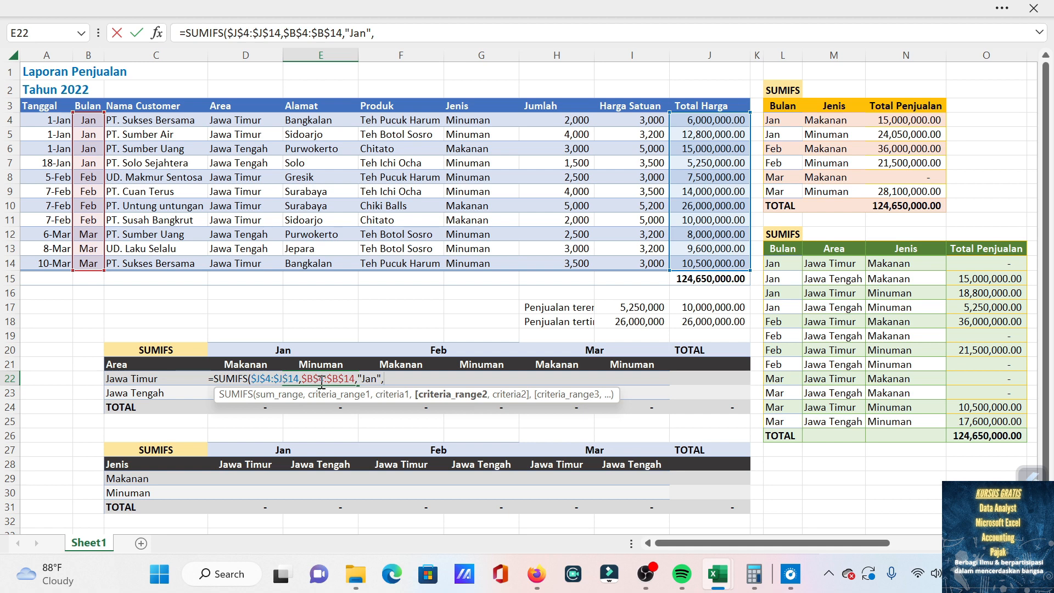
Add the Area column, locked as $D$4:$D$14, as the second criteria range of the E22 formula, with "Jawa Timur" as its criterion.
{"action": "left_click_drag", "start_coordinate": [246, 120], "coordinate": [245, 263]}
{"action": "type", "text": ","}
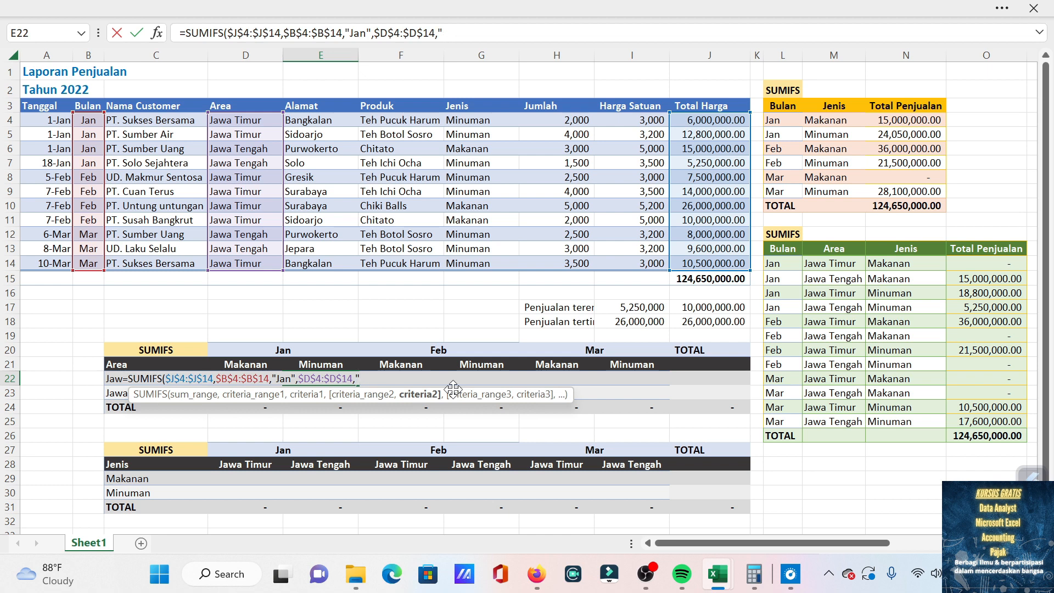
{"action": "type", "text": "Jawa Timur\","}
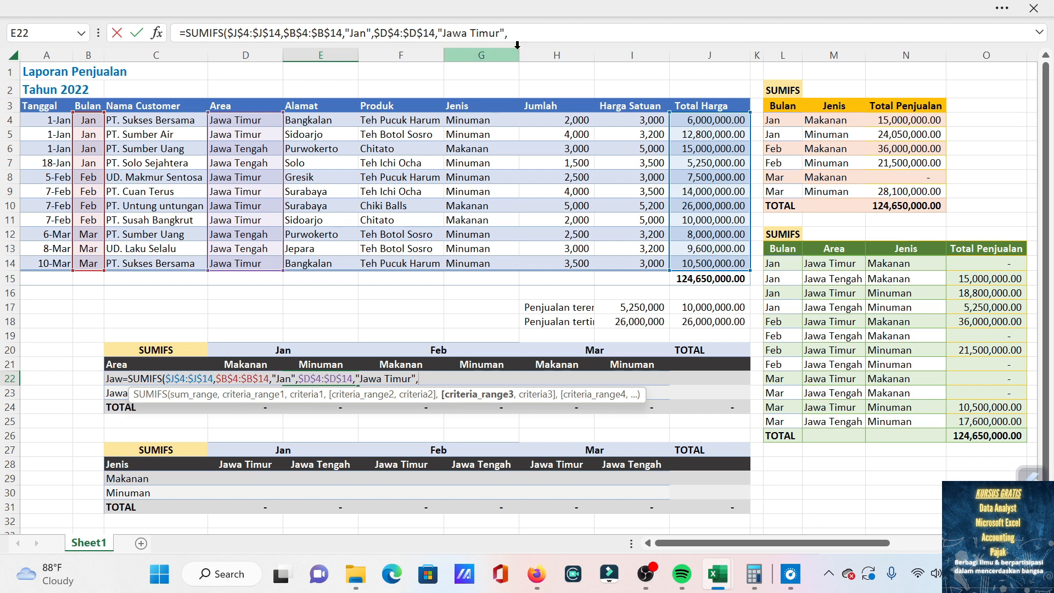
Complete the E22 formula with the Jenis column, locked as $G$4:$G$14, as third criteria range and "Minuman" as its criterion.
{"action": "left_click_drag", "start_coordinate": [486, 120], "coordinate": [477, 260]}
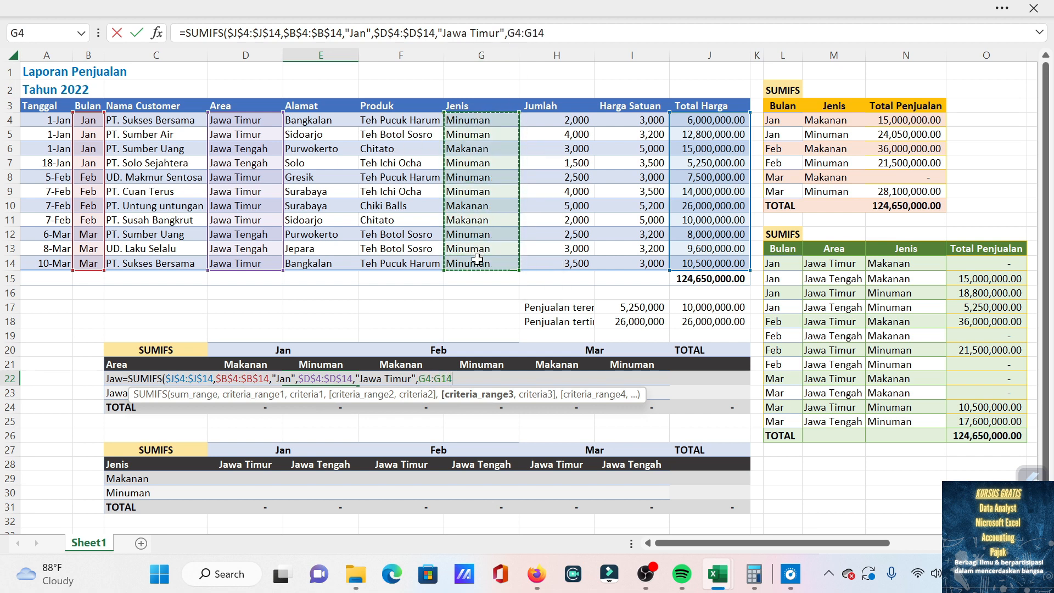
{"action": "key", "text": "F4"}
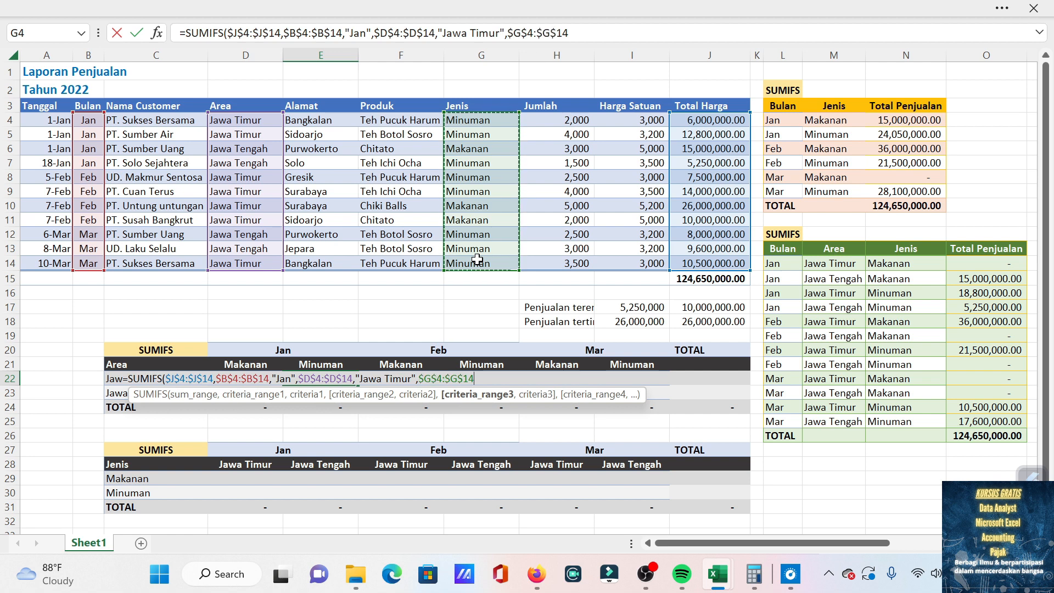
{"action": "type", "text": ","}
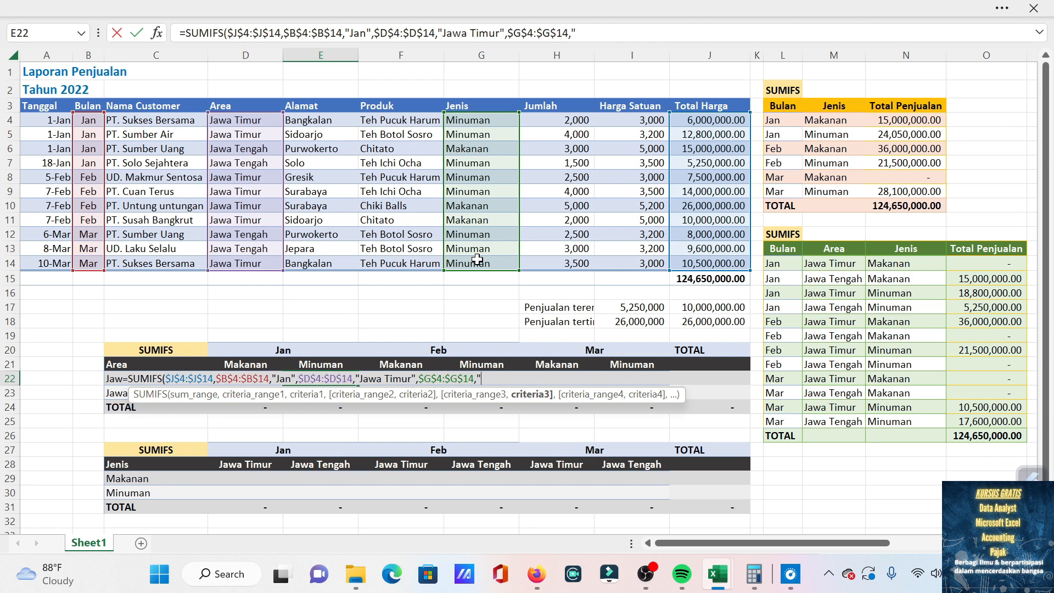
{"action": "type", "text": "\"Minuman"}
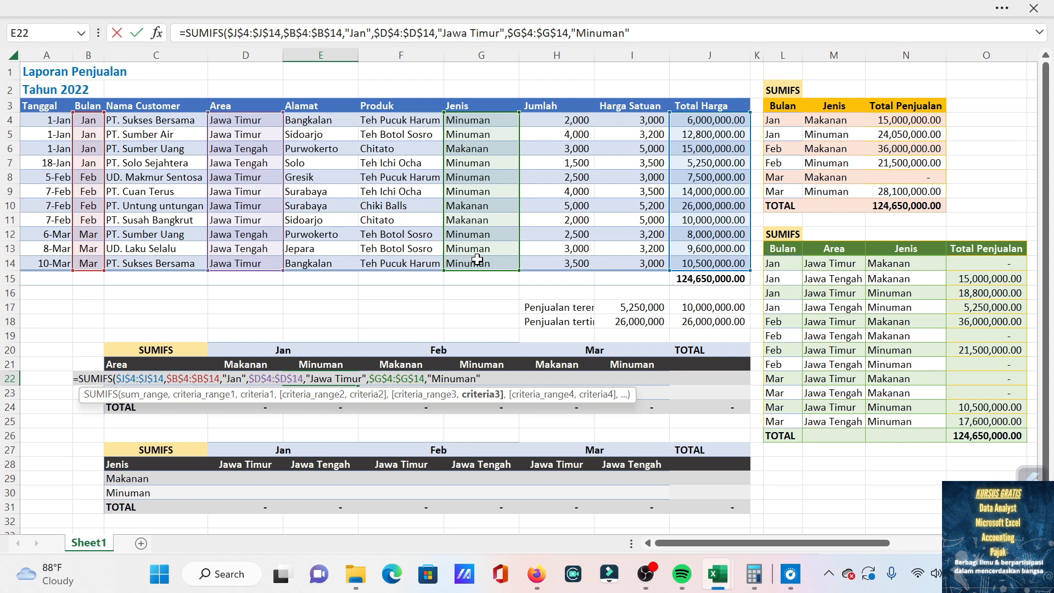
{"action": "type", "text": ")"}
{"action": "key", "text": "Return"}
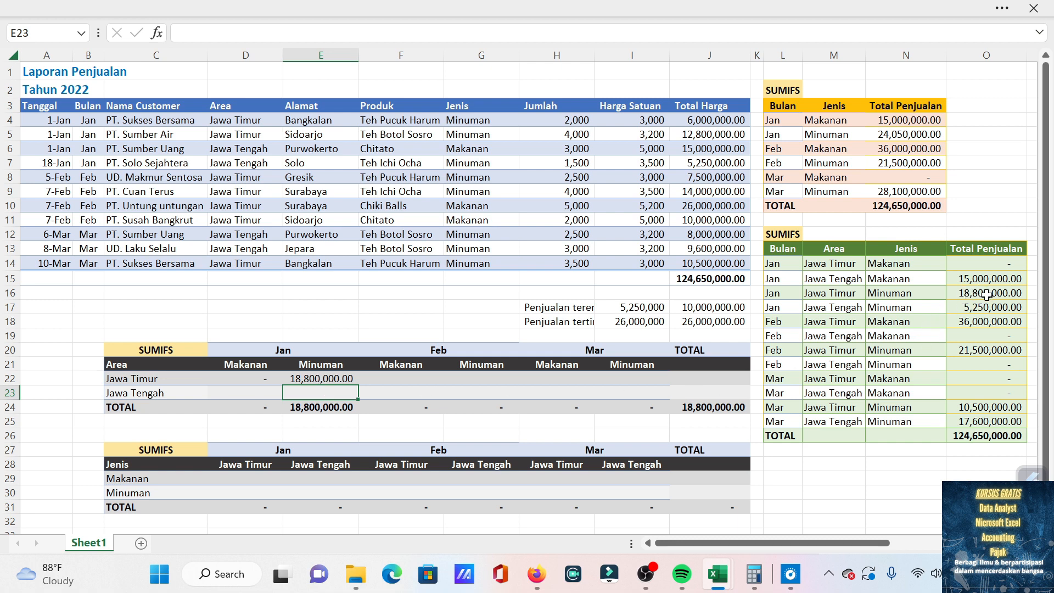
Copy the D22 formula into the Feb and Mar Makanan cells of the Jawa Timur row, F22 and H22.
{"action": "left_click", "coordinate": [270, 381]}
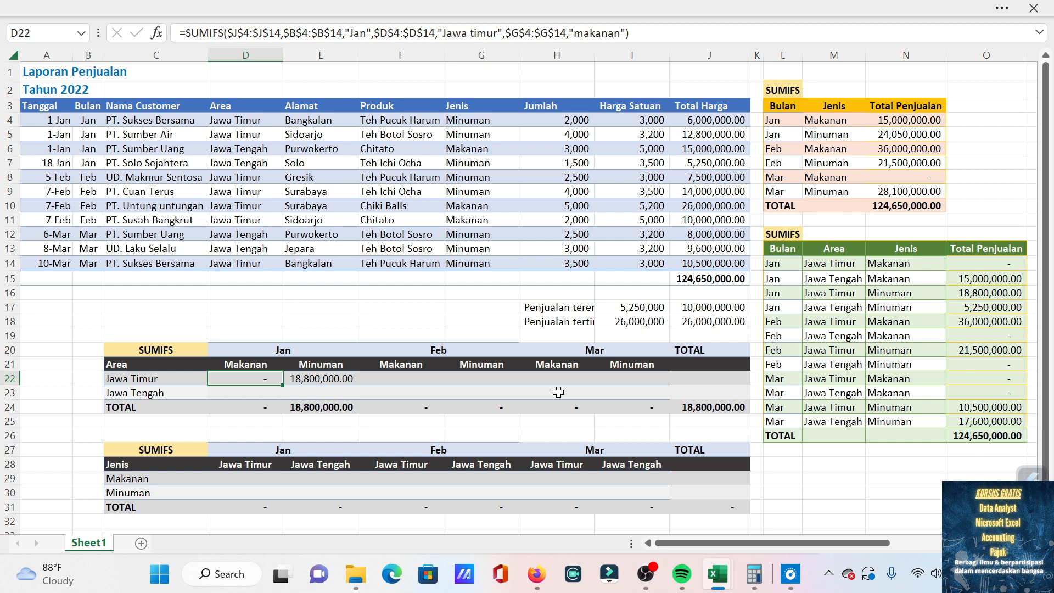
{"action": "key", "text": "ctrl+c"}
{"action": "key", "text": "Right"}
{"action": "key", "text": "Right"}
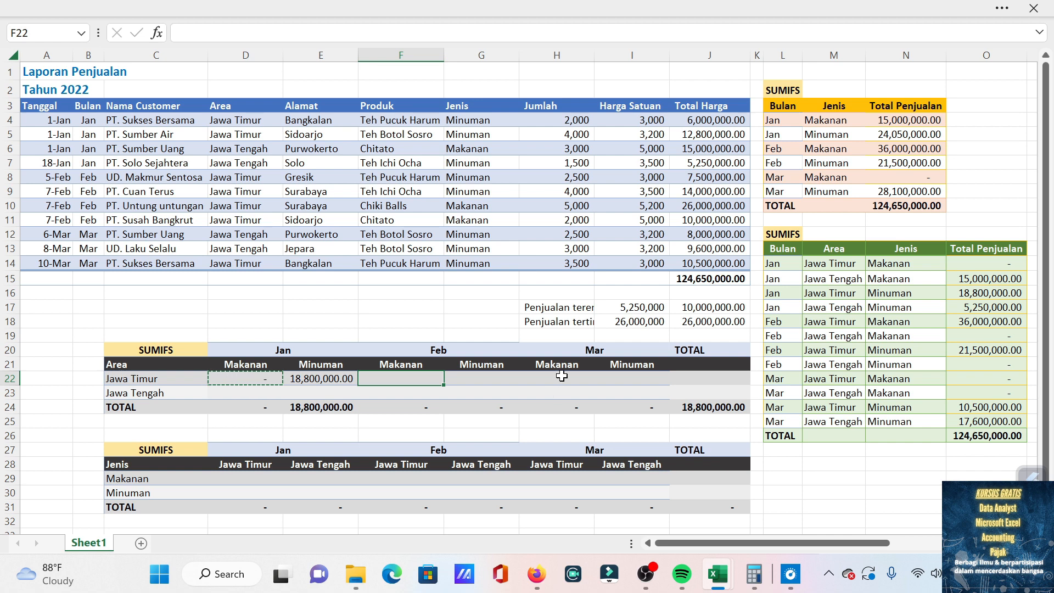
{"action": "left_click", "coordinate": [561, 377], "text": "ctrl"}
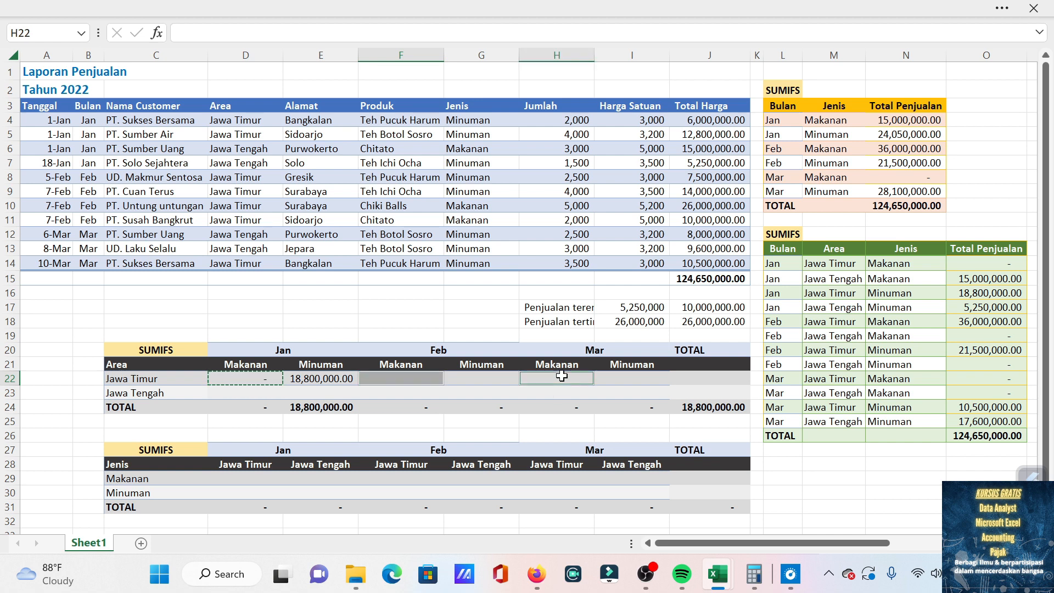
{"action": "key", "text": "Return"}
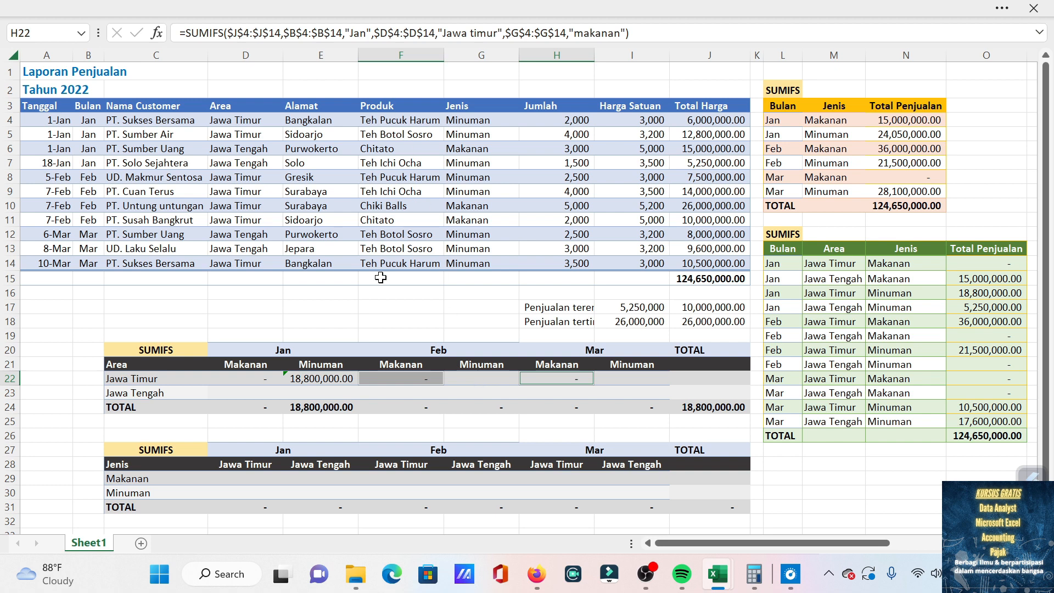
Change the month criterion in the F22 formula to "Feb".
{"action": "left_click", "coordinate": [417, 381]}
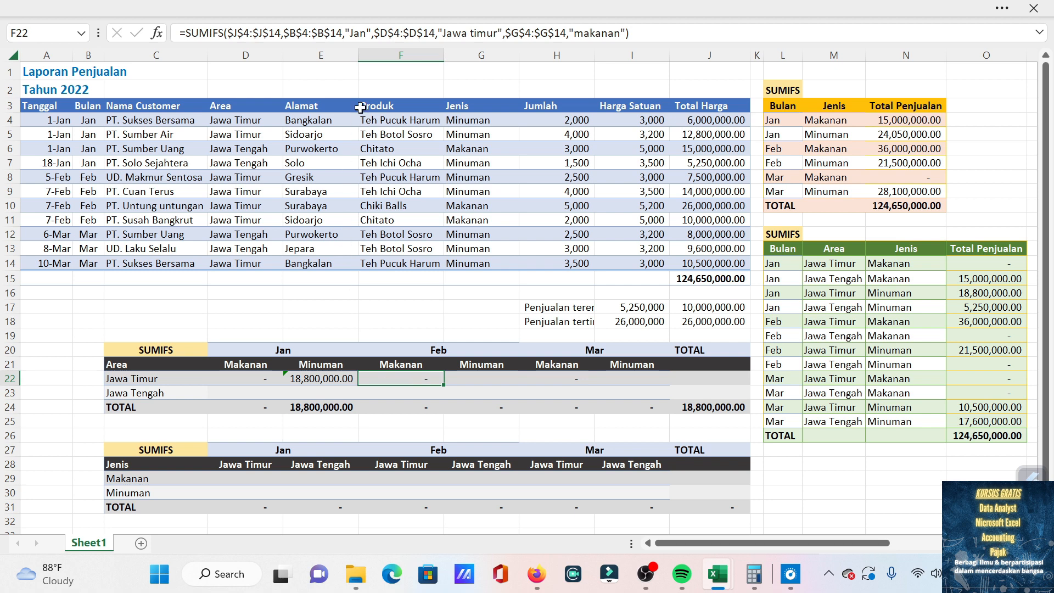
{"action": "left_click", "coordinate": [366, 33]}
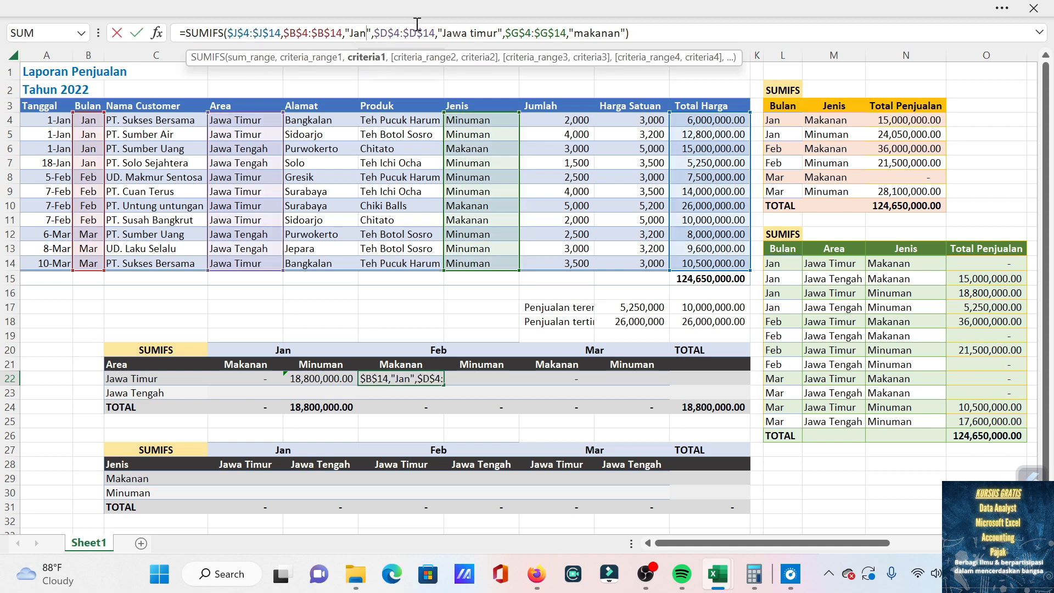
{"action": "key", "text": "BackSpace"}
{"action": "key", "text": "BackSpace"}
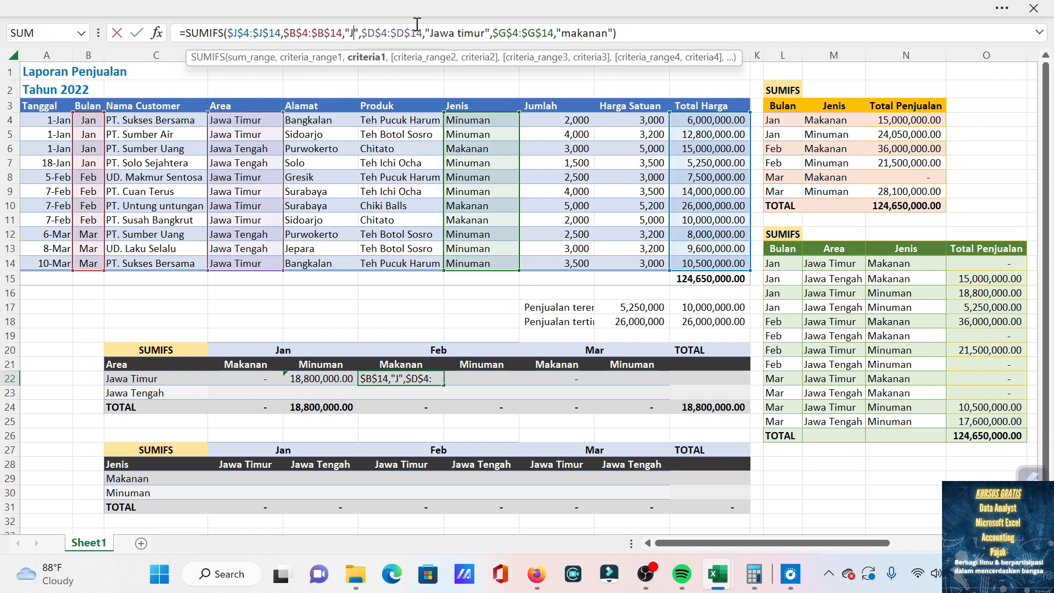
{"action": "key", "text": "BackSpace"}
{"action": "type", "text": "Feb"}
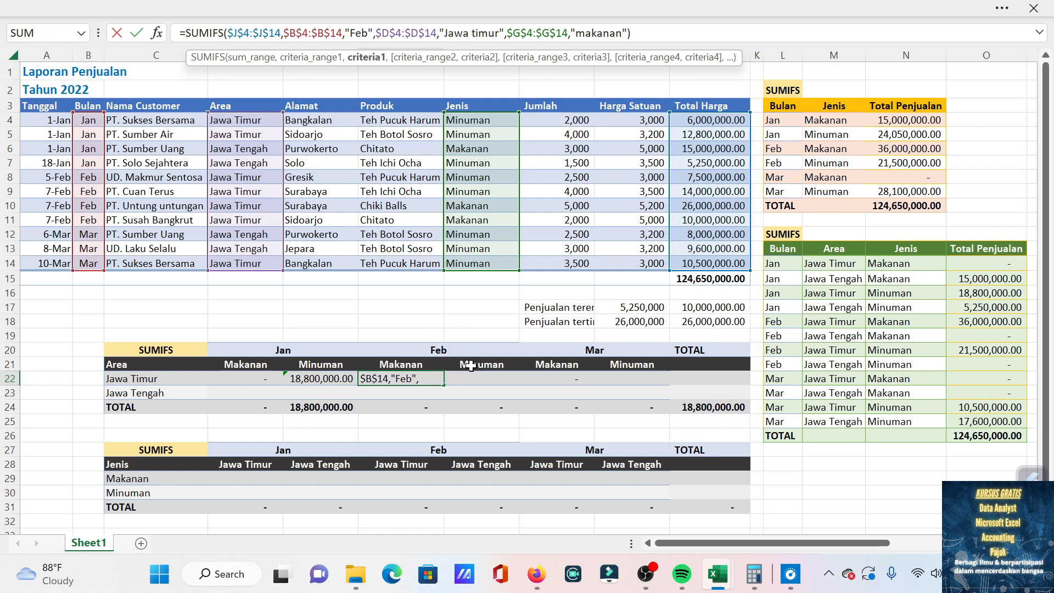
{"action": "key", "text": "Return"}
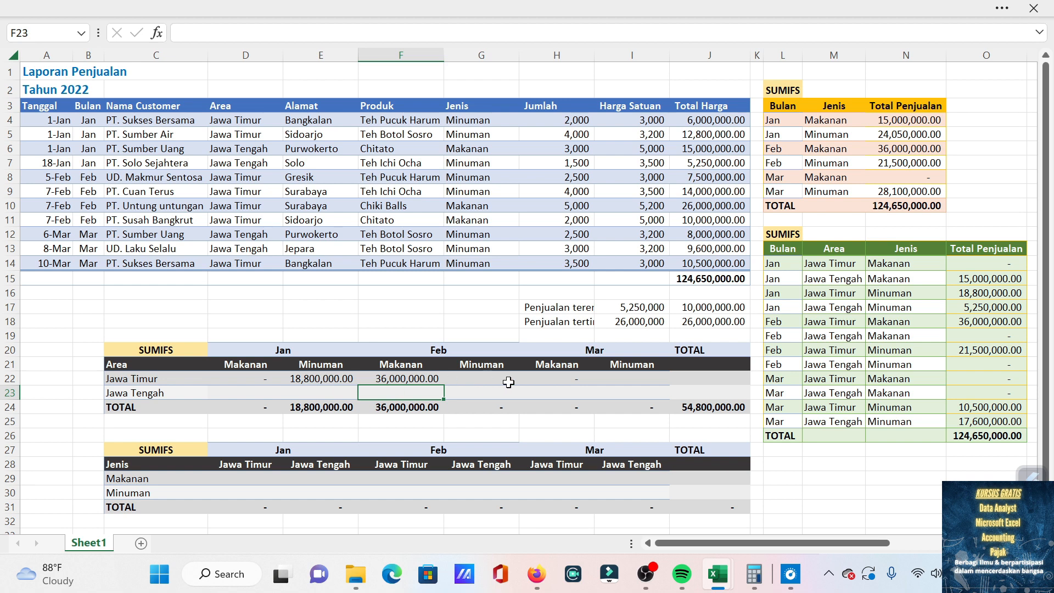
Change the month criterion in the H22 formula to "Mar" and check it against the matching Mar, Jawa Timur, Makanan entry in O22.
{"action": "left_click", "coordinate": [549, 380]}
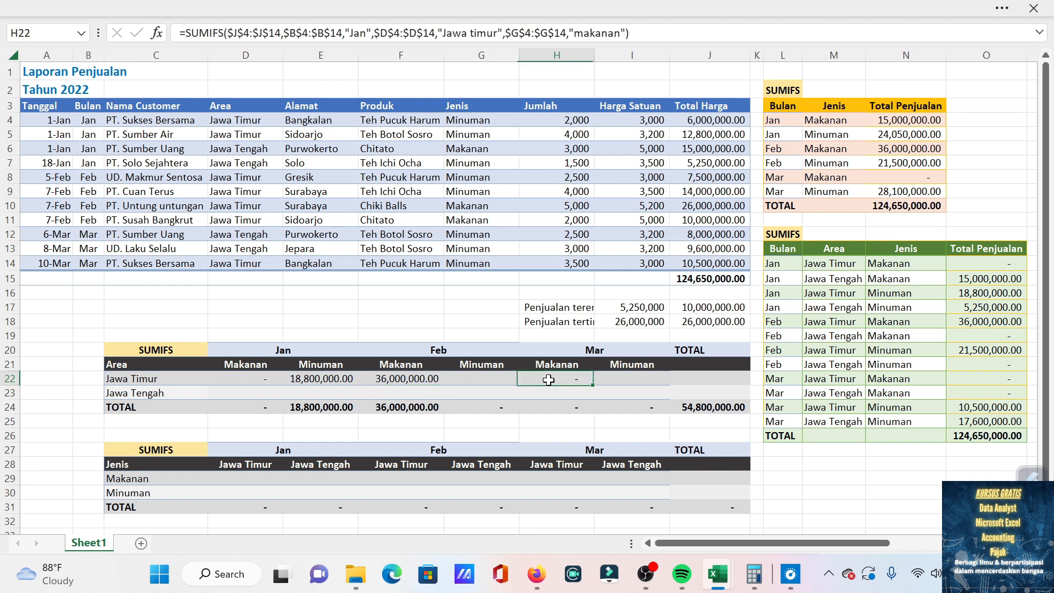
{"action": "left_click", "coordinate": [367, 32]}
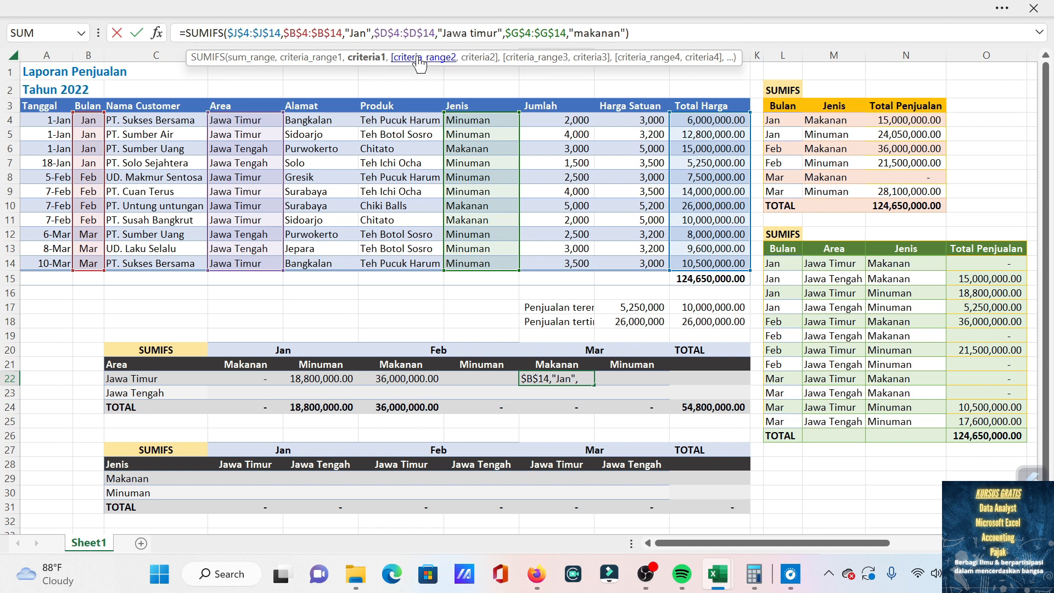
{"action": "key", "text": "BackSpace"}
{"action": "key", "text": "BackSpace"}
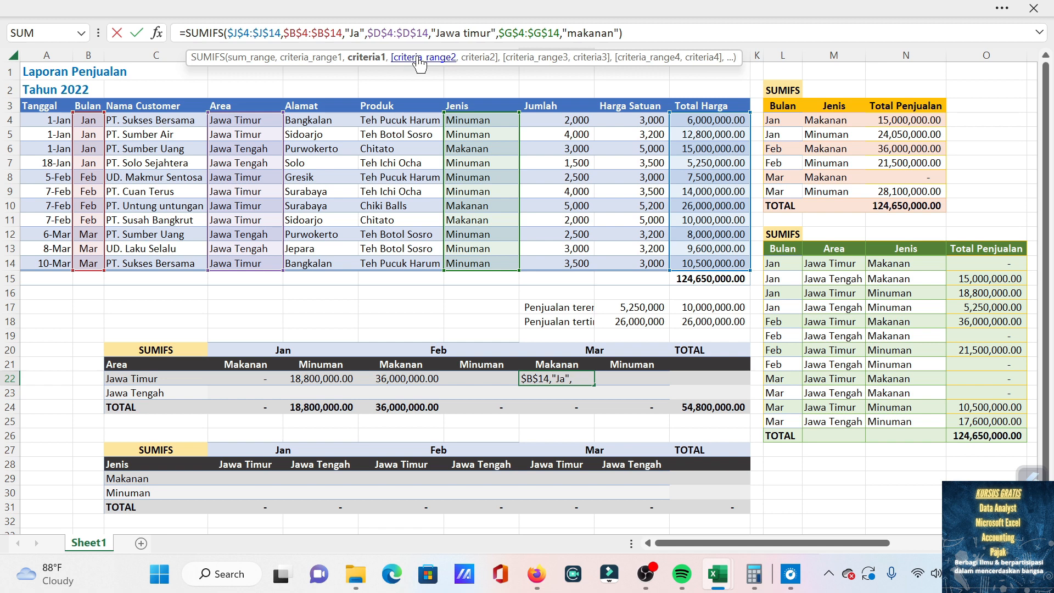
{"action": "key", "text": "BackSpace"}
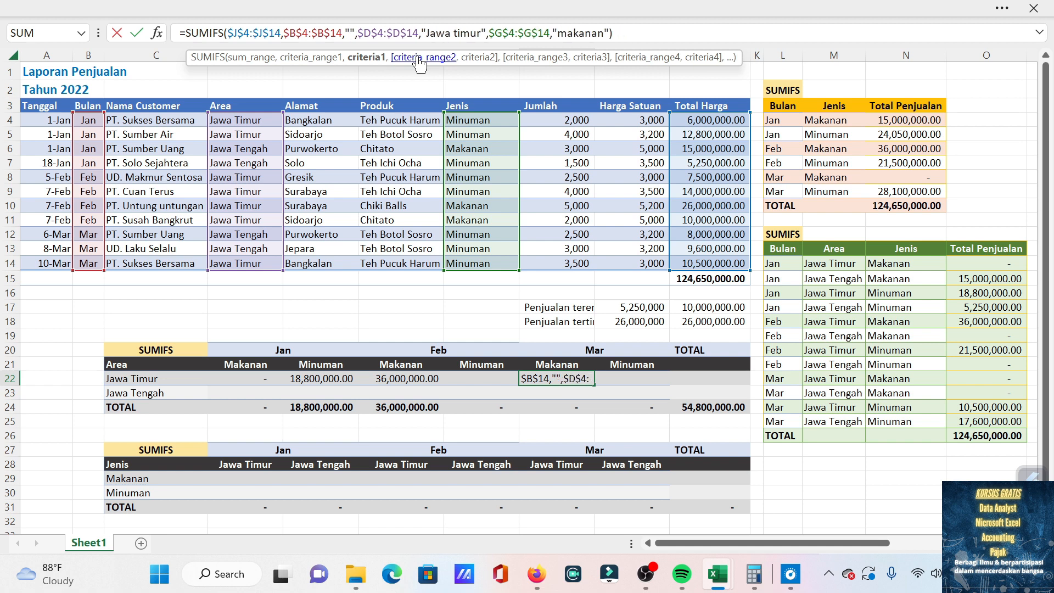
{"action": "type", "text": "Mar"}
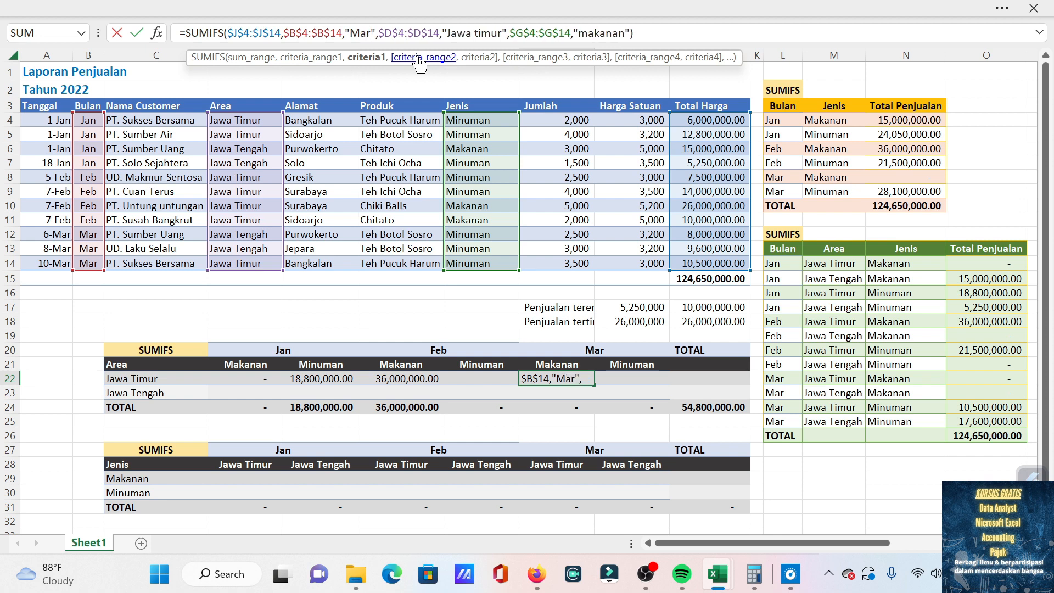
{"action": "key", "text": "Return"}
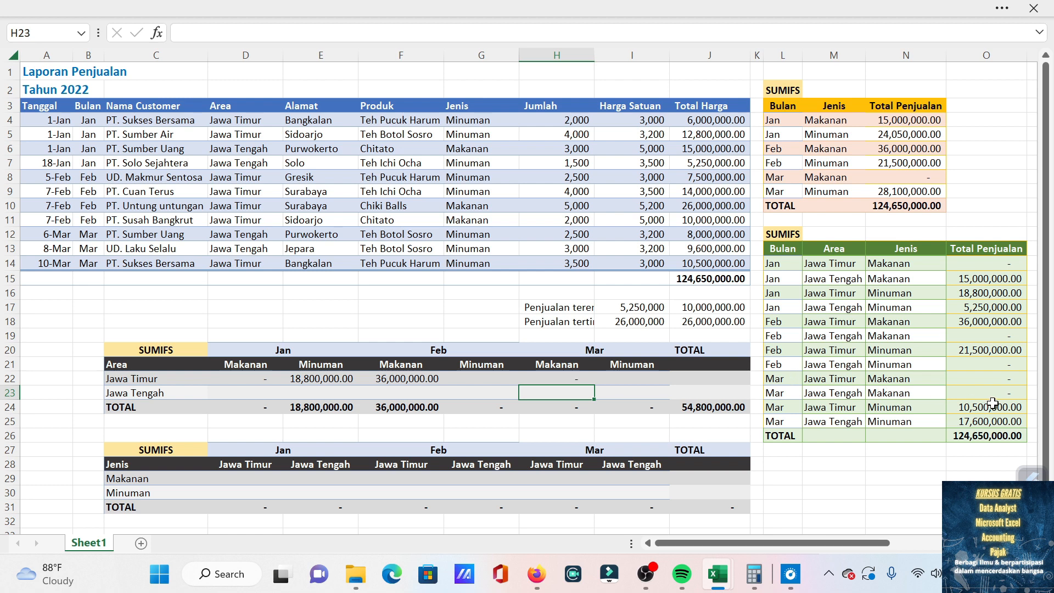
{"action": "left_click", "coordinate": [1009, 381]}
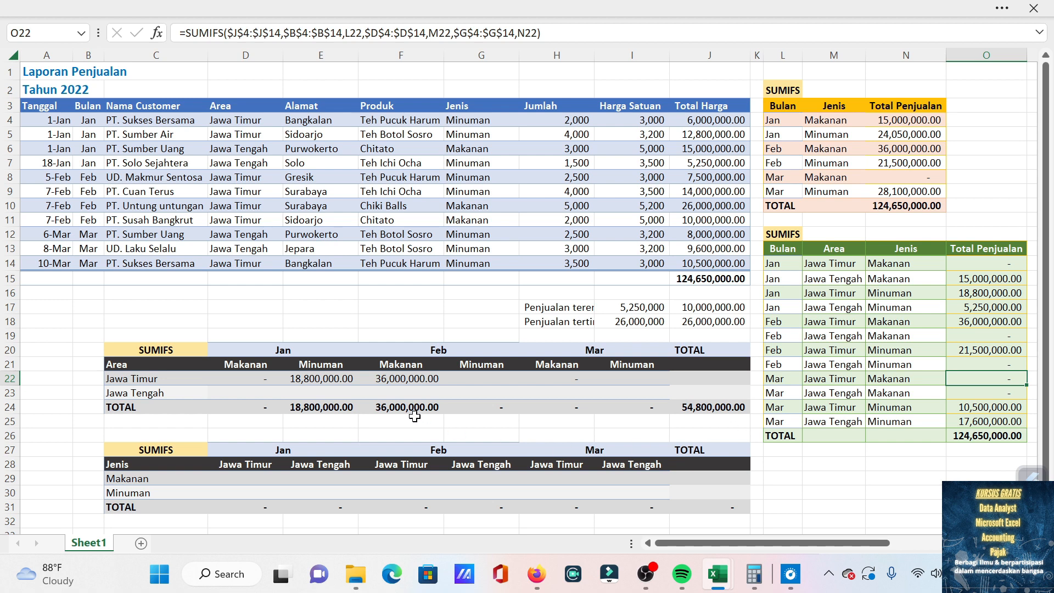
Copy the E22 formula into the Feb and Mar Minuman cells of the Jawa Timur row, G22 and I22.
{"action": "left_click", "coordinate": [311, 379]}
{"action": "key", "text": "ctrl+c"}
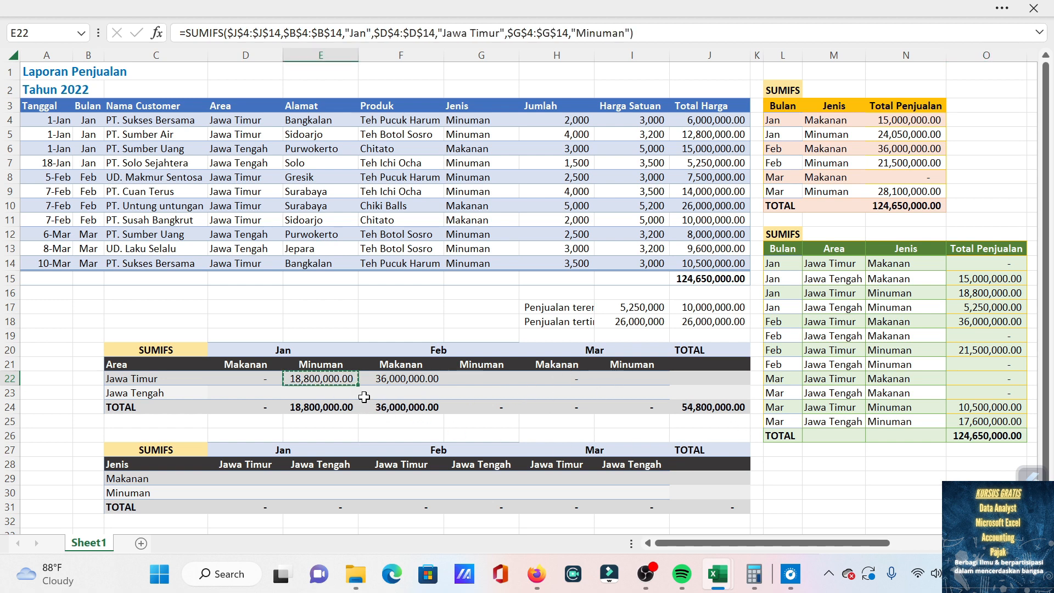
{"action": "key", "text": "Right"}
{"action": "key", "text": "Right"}
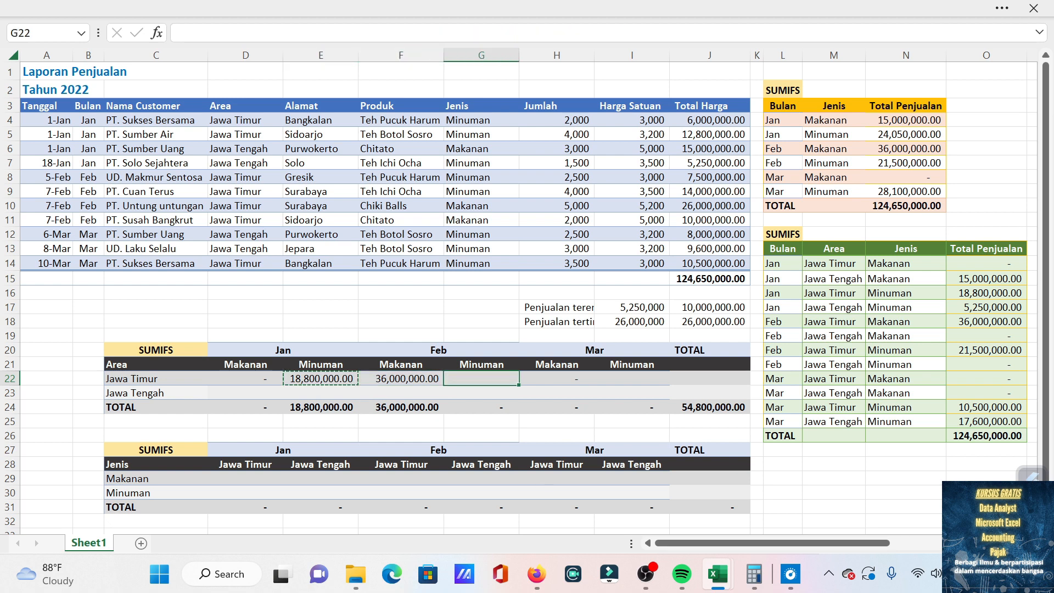
{"action": "left_click", "coordinate": [624, 379], "text": "ctrl"}
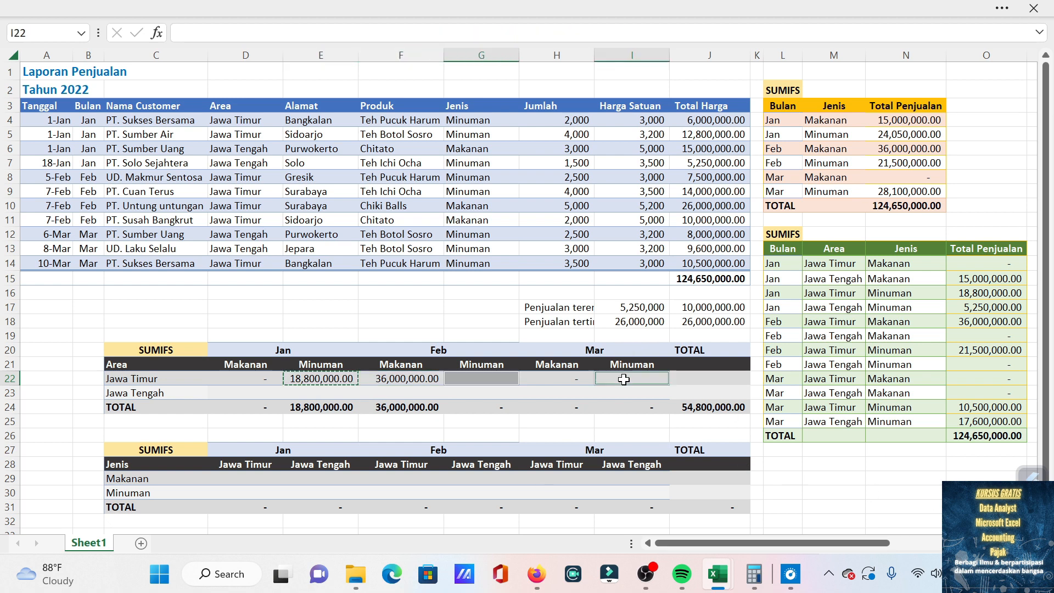
{"action": "key", "text": "ctrl+v"}
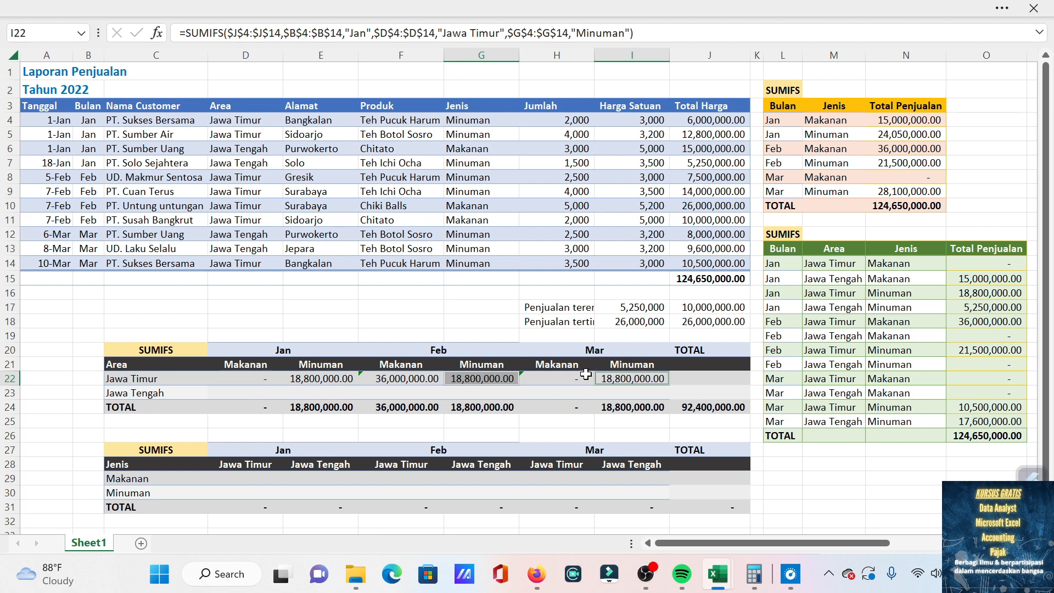
Change the month criterion in the G22 formula to "Feb".
{"action": "left_click", "coordinate": [482, 380]}
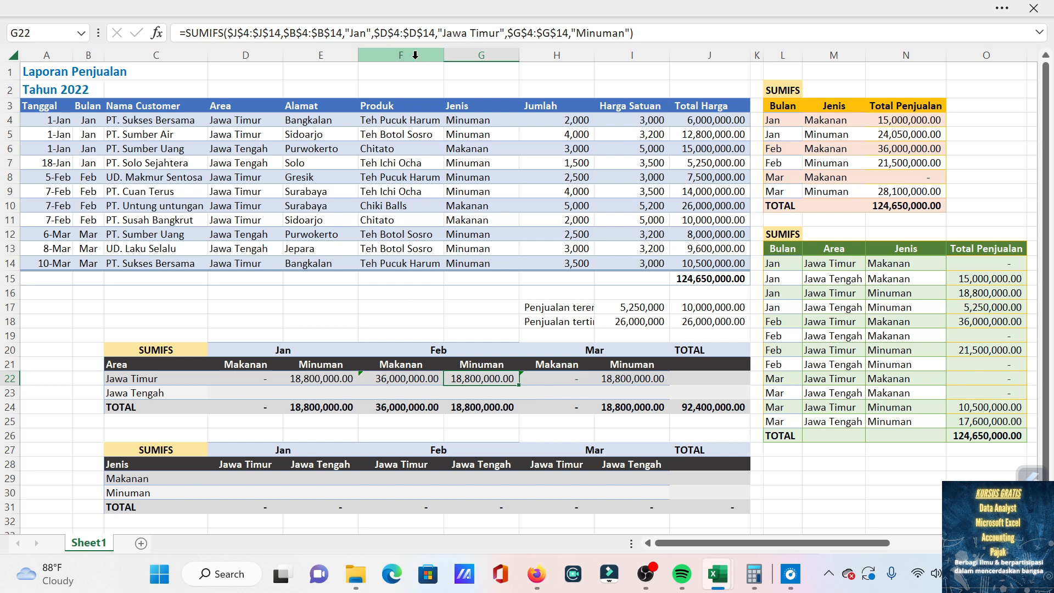
{"action": "left_click", "coordinate": [367, 33]}
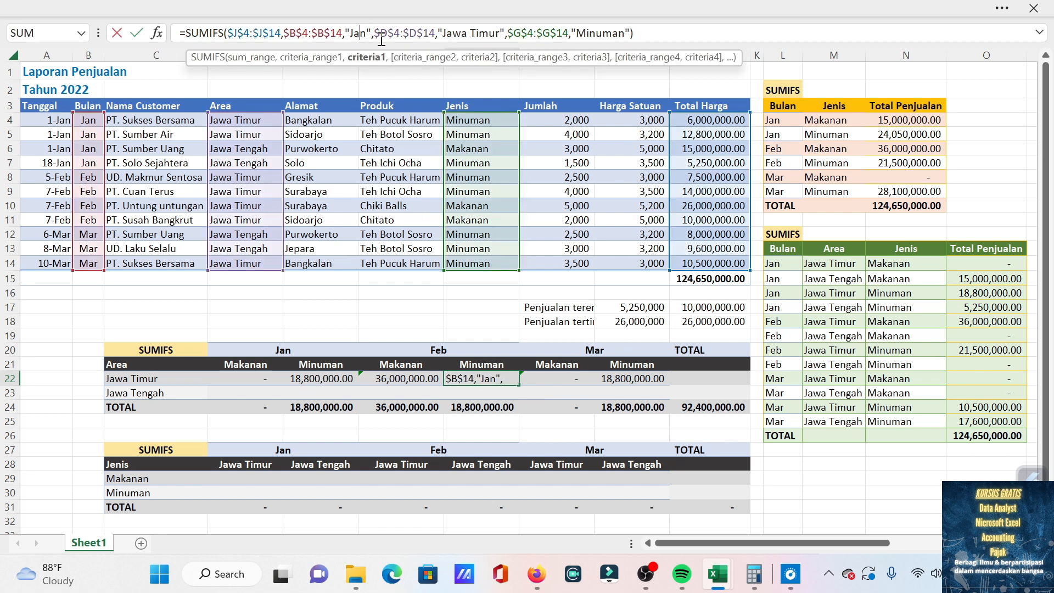
{"action": "key", "text": "BackSpace"}
{"action": "key", "text": "BackSpace"}
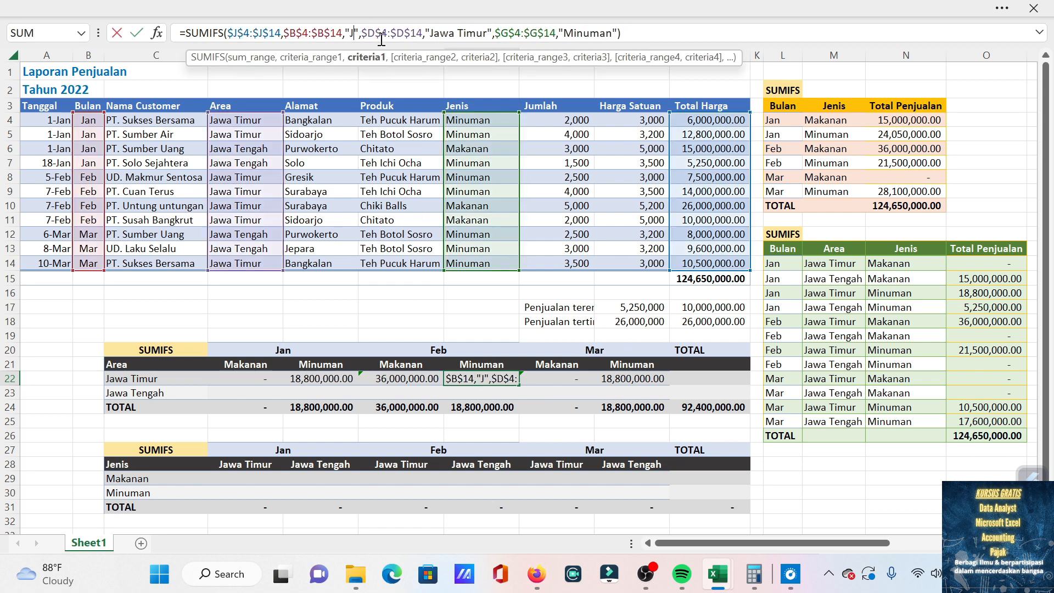
{"action": "key", "text": "BackSpace"}
{"action": "type", "text": "Ma"}
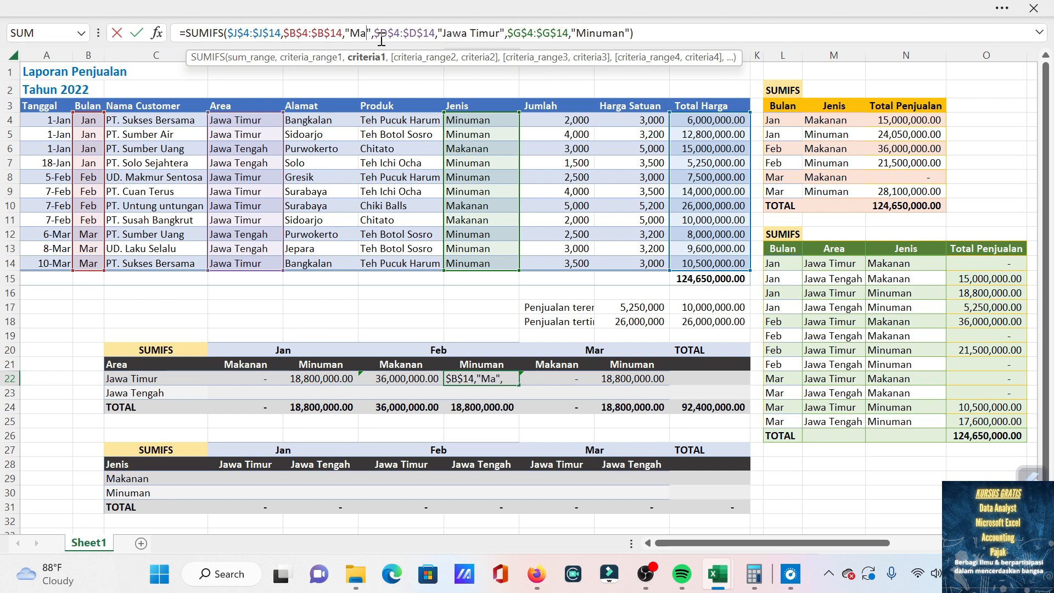
{"action": "key", "text": "BackSpace"}
{"action": "key", "text": "BackSpace"}
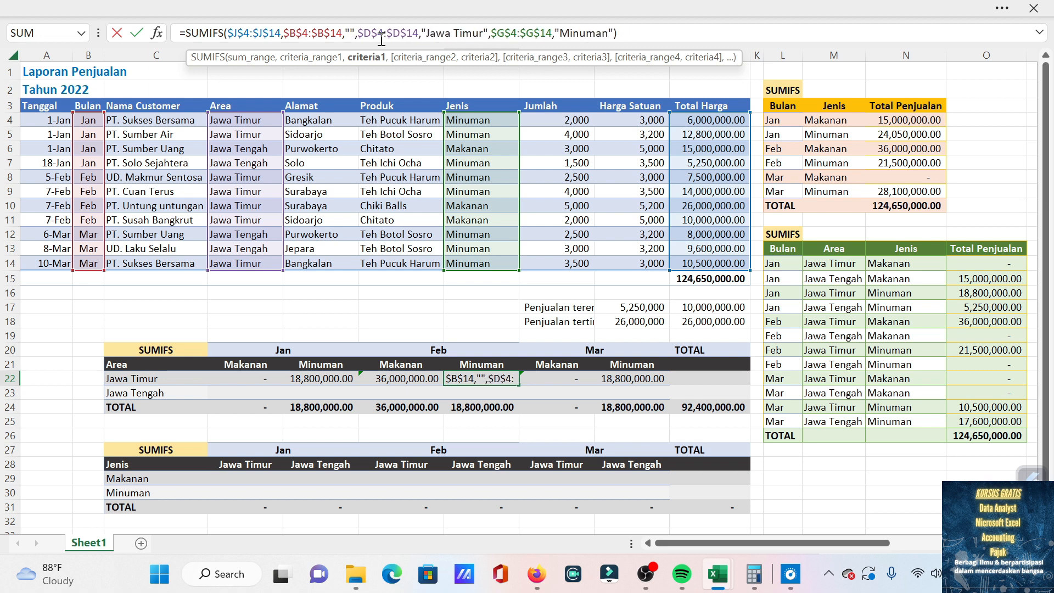
{"action": "type", "text": "Feb"}
{"action": "key", "text": "Return"}
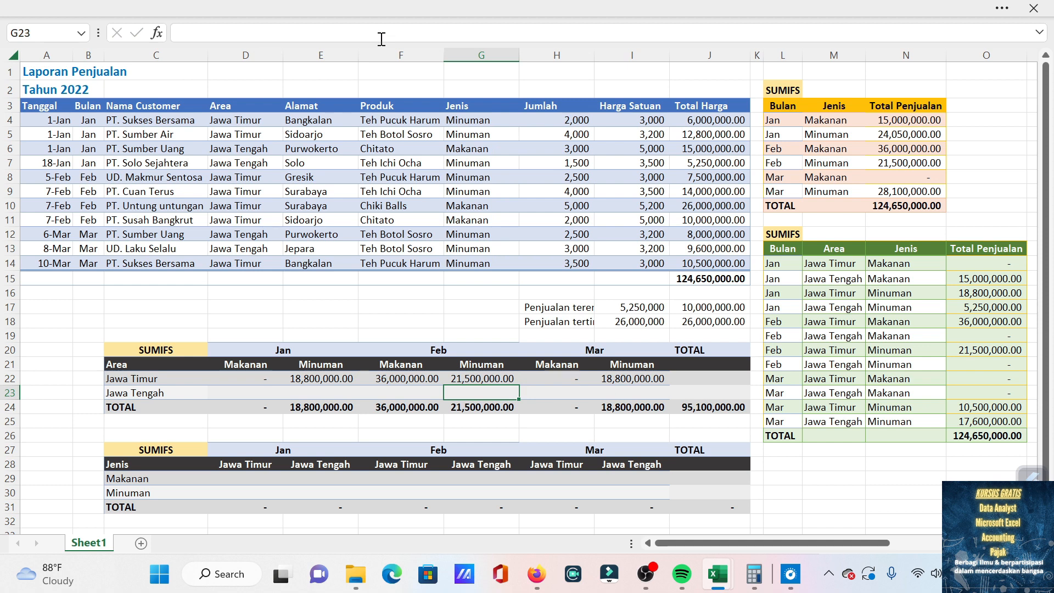
Change the month criterion in the I22 formula to "Mar".
{"action": "key", "text": "Up"}
{"action": "key", "text": "Right"}
{"action": "key", "text": "Right"}
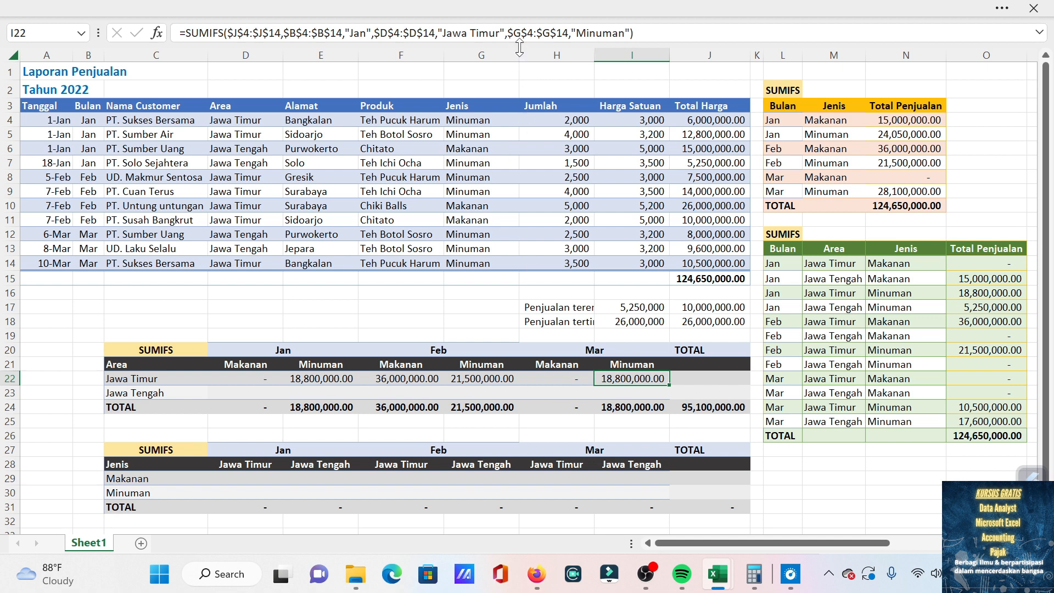
{"action": "left_click", "coordinate": [366, 28]}
{"action": "key", "text": "BackSpace"}
{"action": "key", "text": "BackSpace"}
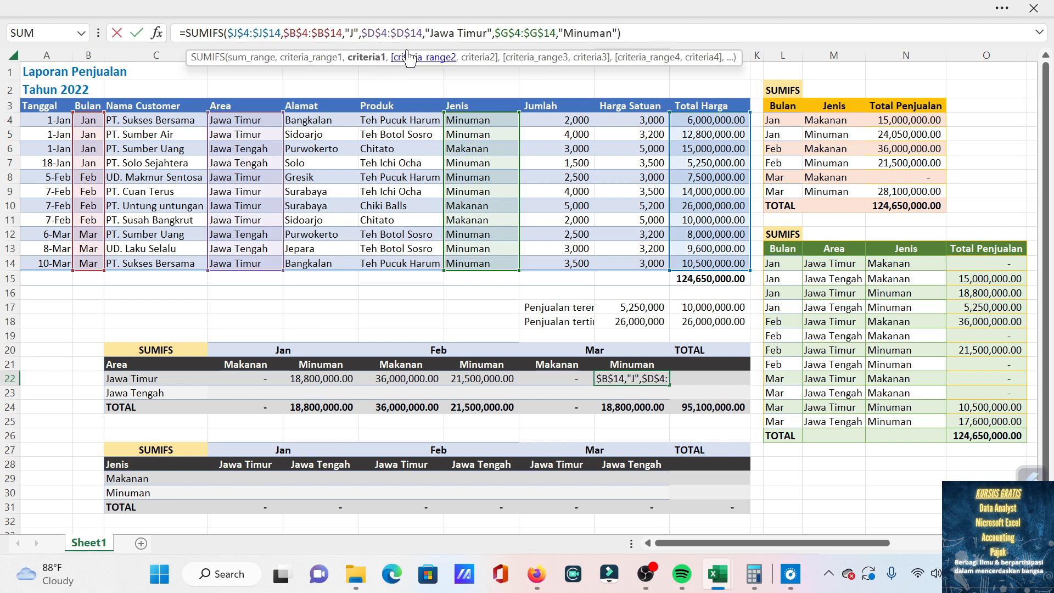
{"action": "key", "text": "BackSpace"}
{"action": "type", "text": "Mar"}
{"action": "key", "text": "Return"}
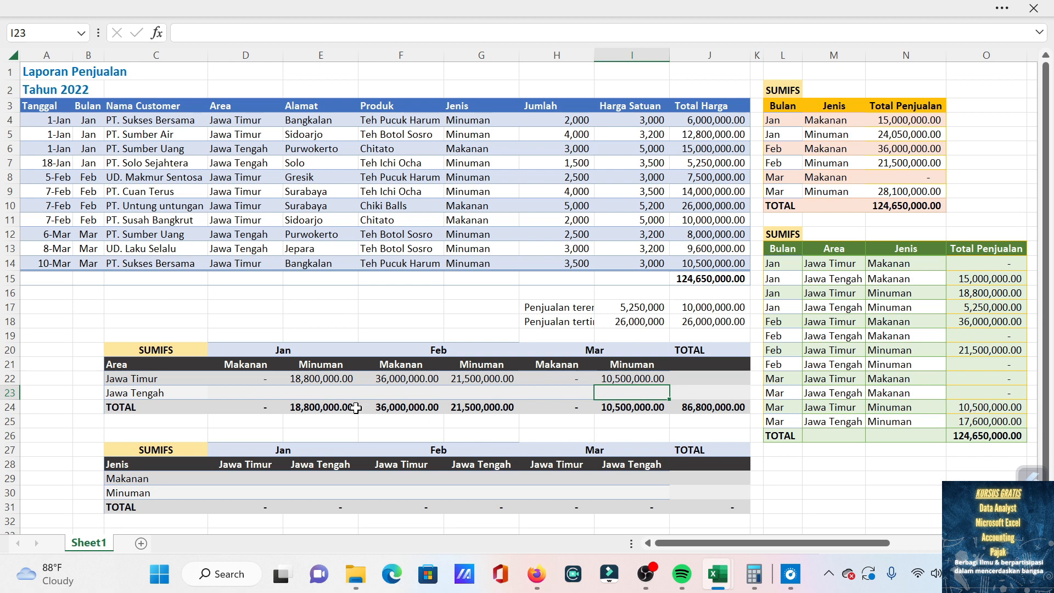
{"action": "left_click", "coordinate": [270, 394]}
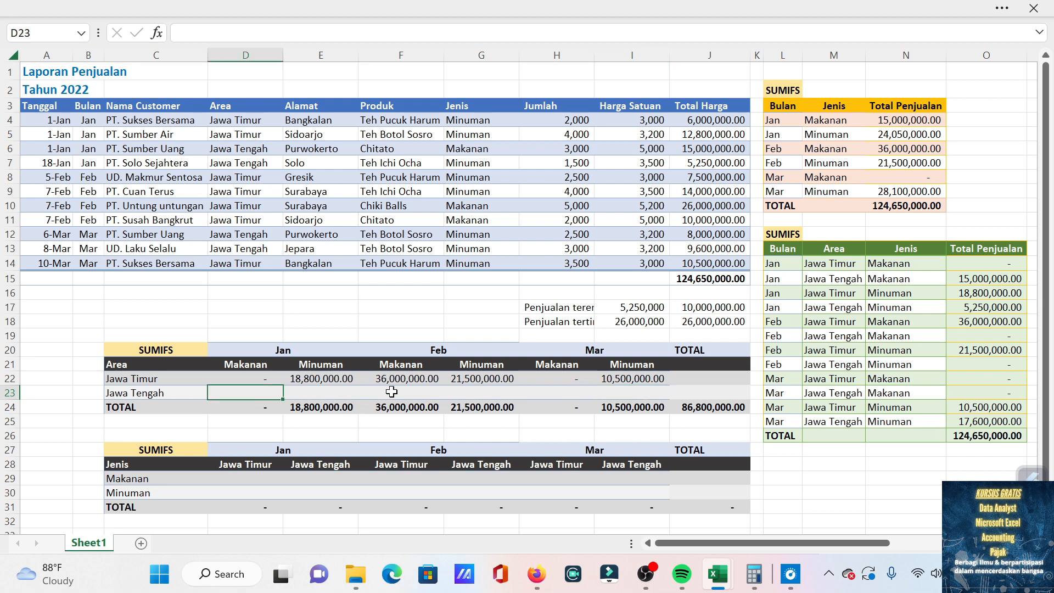
{"action": "left_click", "coordinate": [264, 378]}
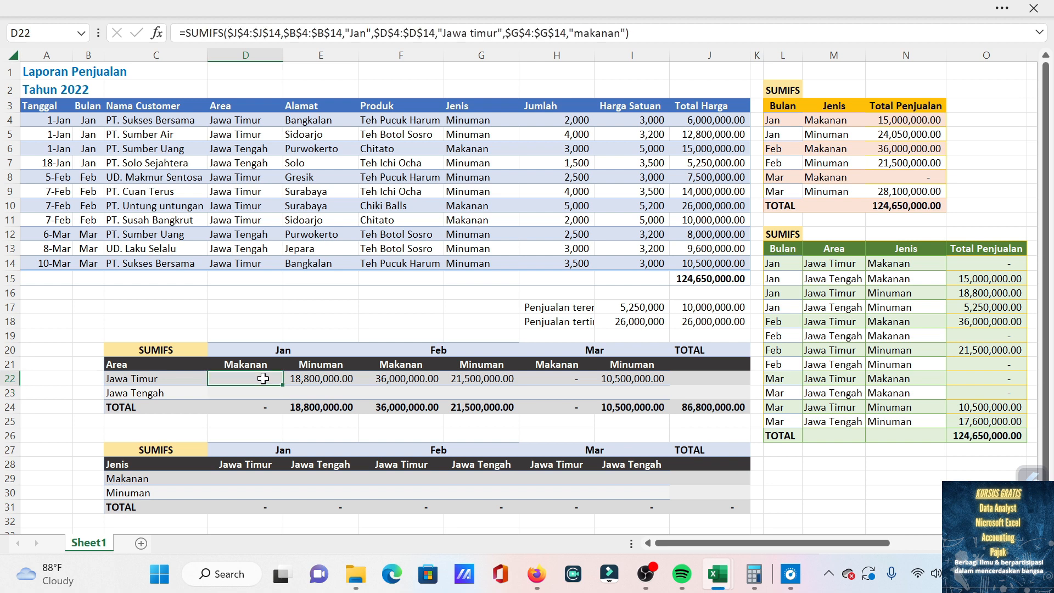
{"action": "key", "text": "ctrl+c"}
Start a SUMIFS formula in D23 with the Total Harga column, locked as $J$4:$J$14, as sum range.
{"action": "left_click", "coordinate": [269, 394]}
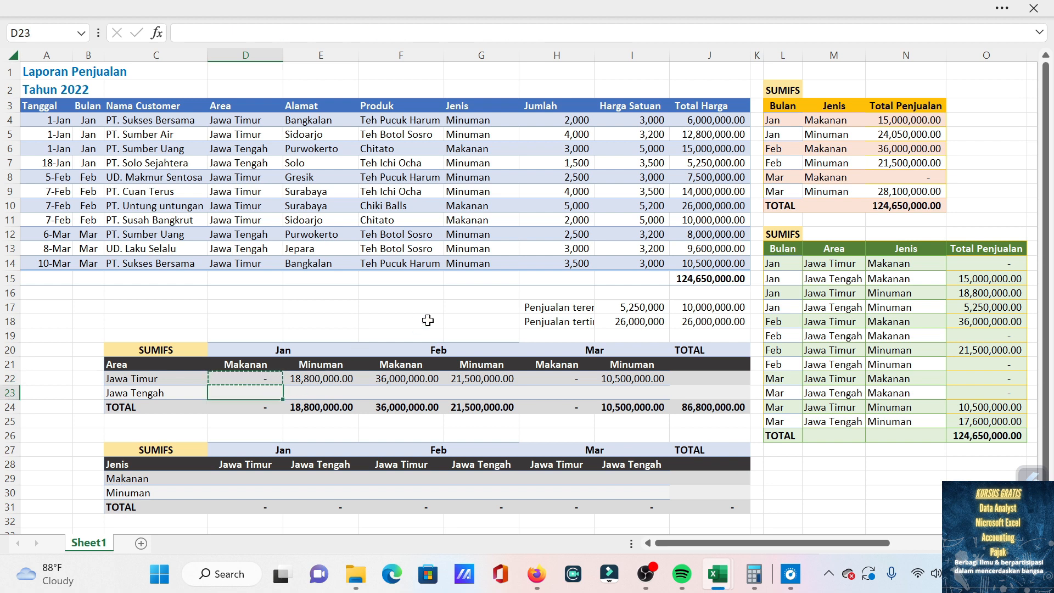
{"action": "type", "text": "=sumifs"}
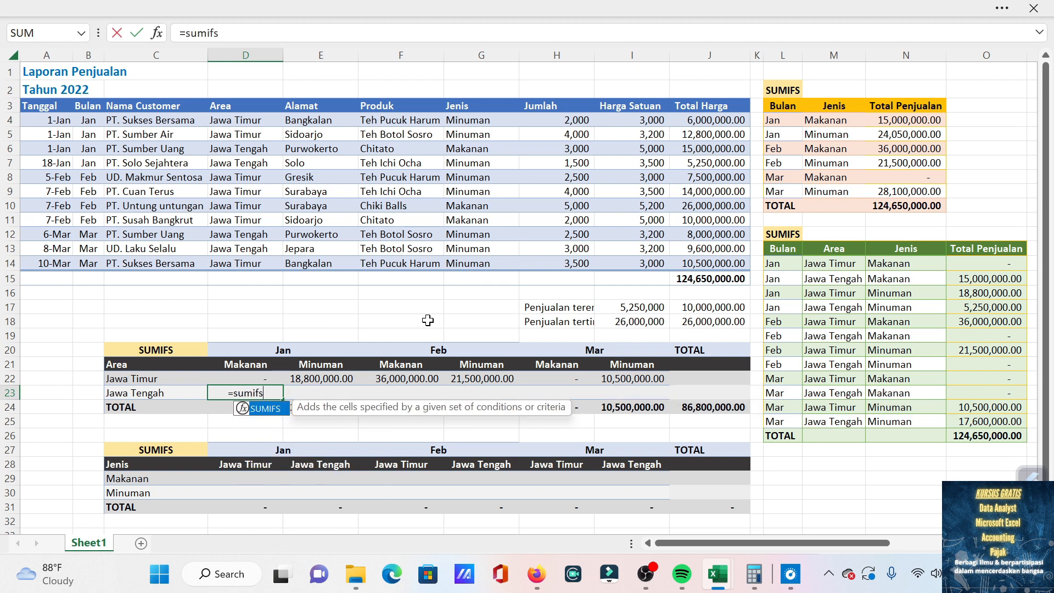
{"action": "key", "text": "Tab"}
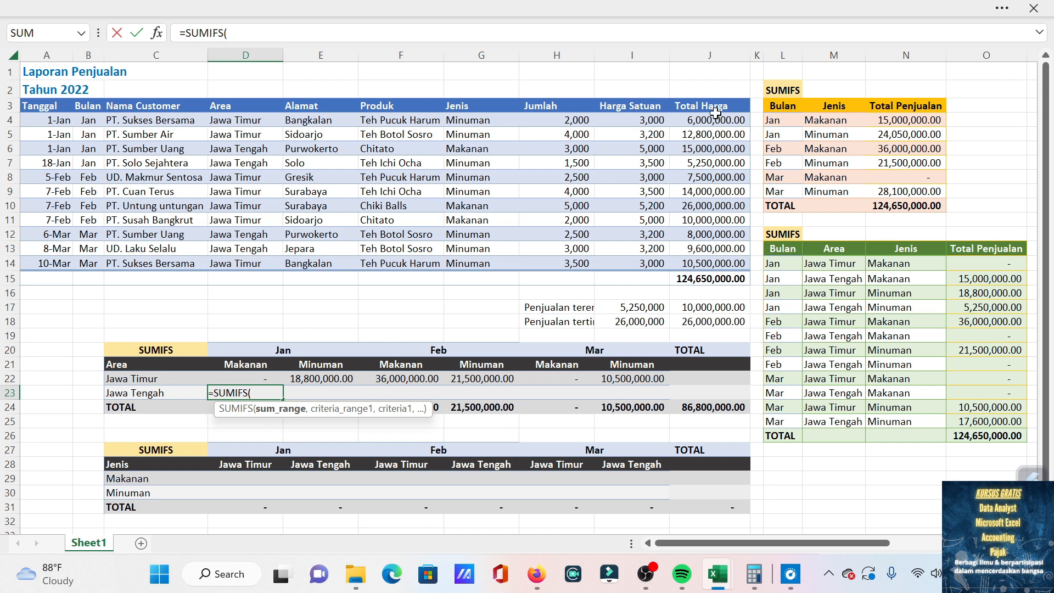
{"action": "left_click_drag", "start_coordinate": [713, 119], "coordinate": [712, 258]}
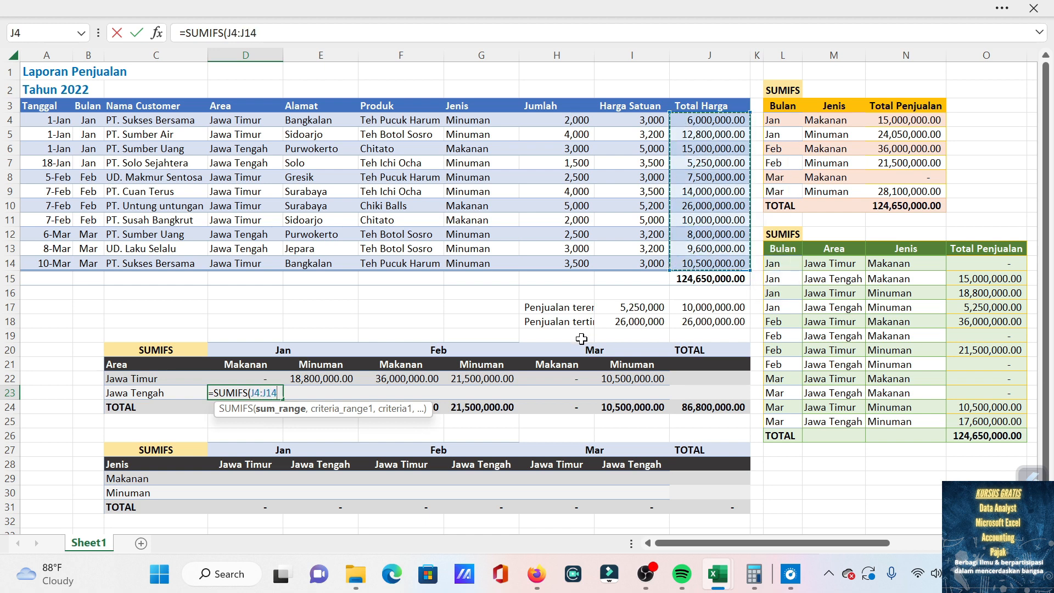
{"action": "key", "text": "F4"}
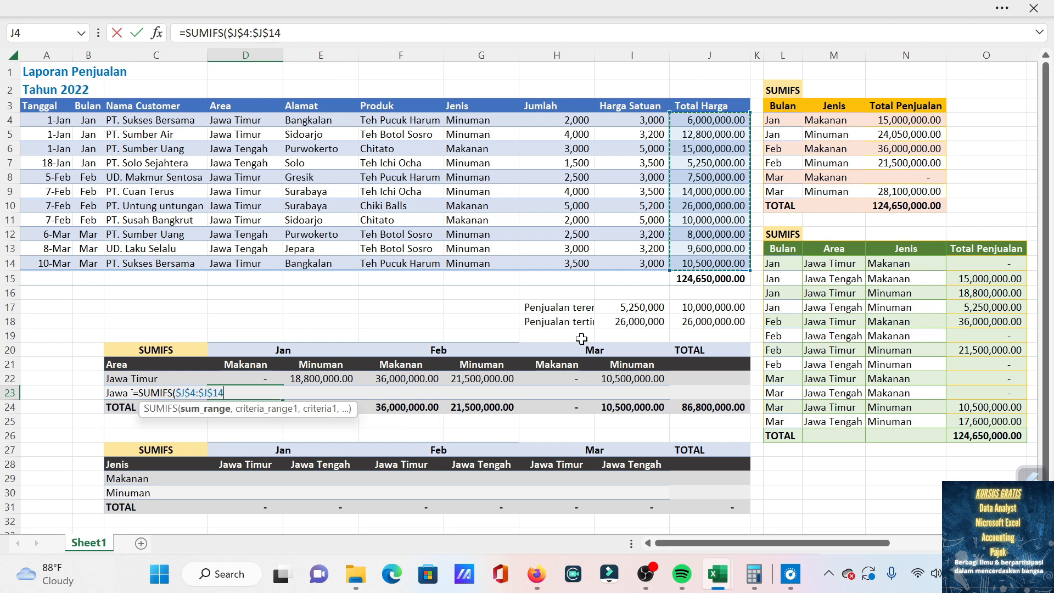
{"action": "type", "text": ","}
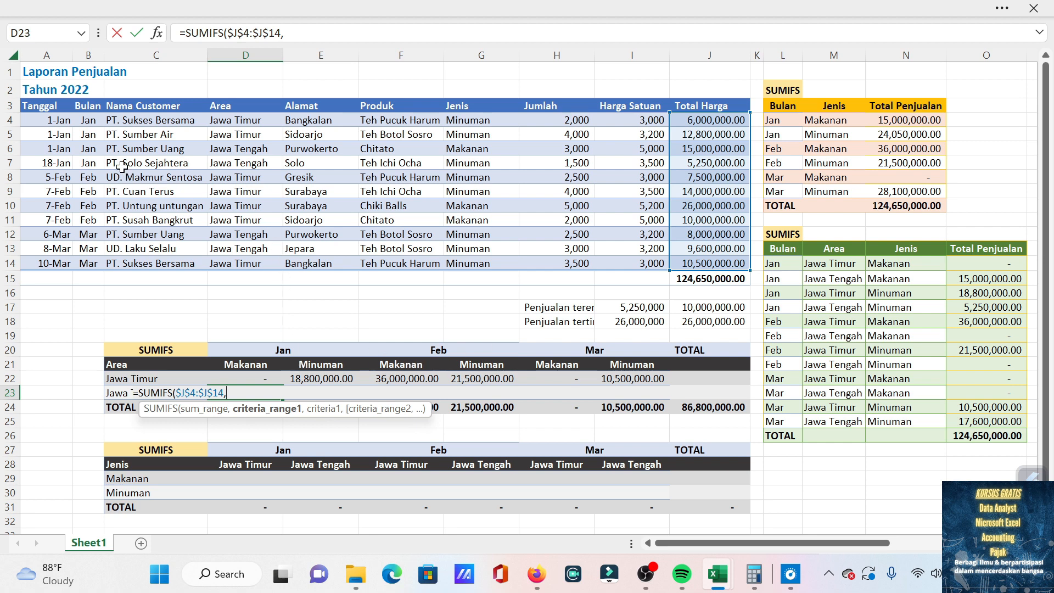
Add the Bulan column, locked as $B$4:$B$14, as first criteria range of the D23 formula with "Jan" as its criterion.
{"action": "left_click_drag", "start_coordinate": [91, 116], "coordinate": [91, 262]}
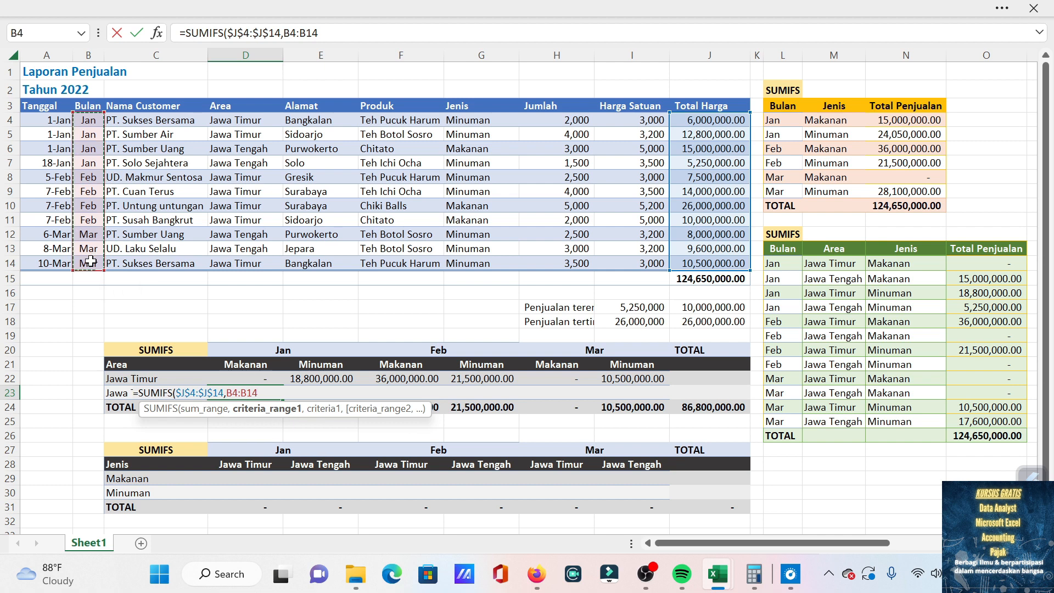
{"action": "key", "text": "F4"}
{"action": "type", "text": ",\"Jan"}
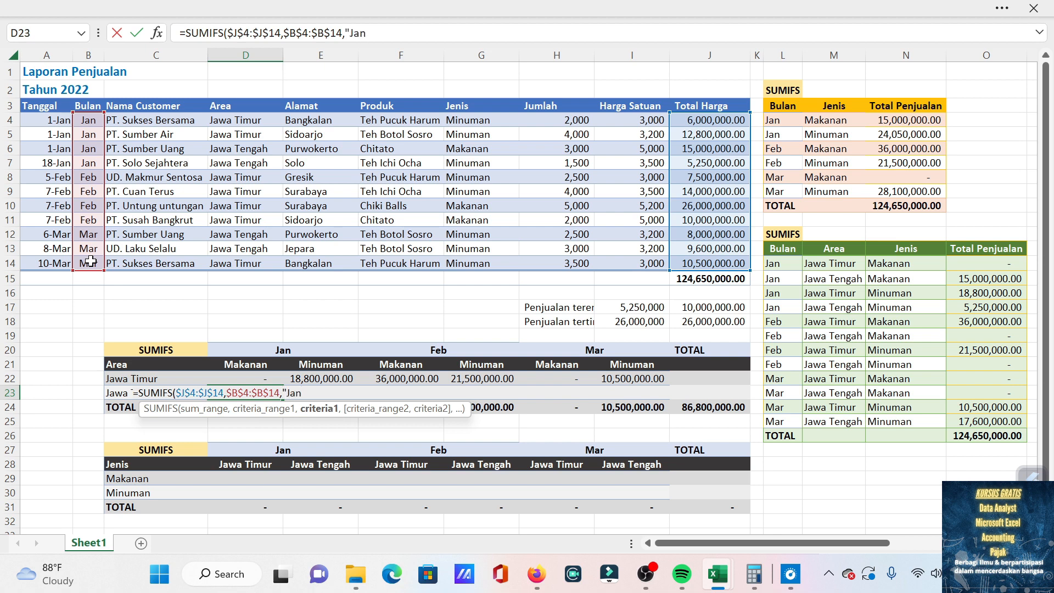
{"action": "type", "text": "\","}
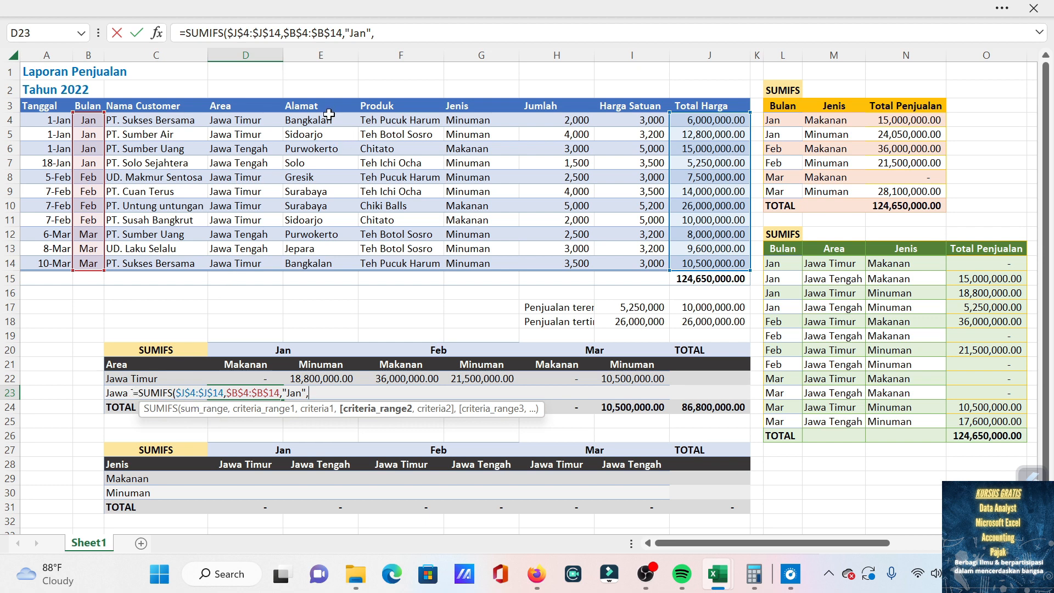
Add the Area column, locked as $D$4:$D$14, as second criteria range of the D23 formula with "Jawa tengah" as its criterion.
{"action": "left_click_drag", "start_coordinate": [259, 121], "coordinate": [259, 267]}
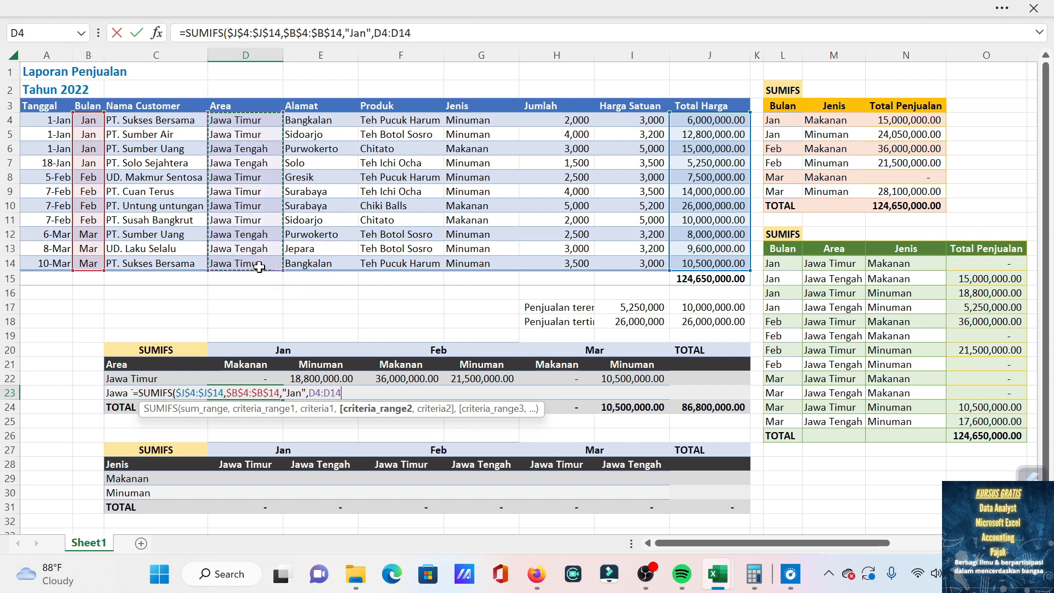
{"action": "key", "text": "F4"}
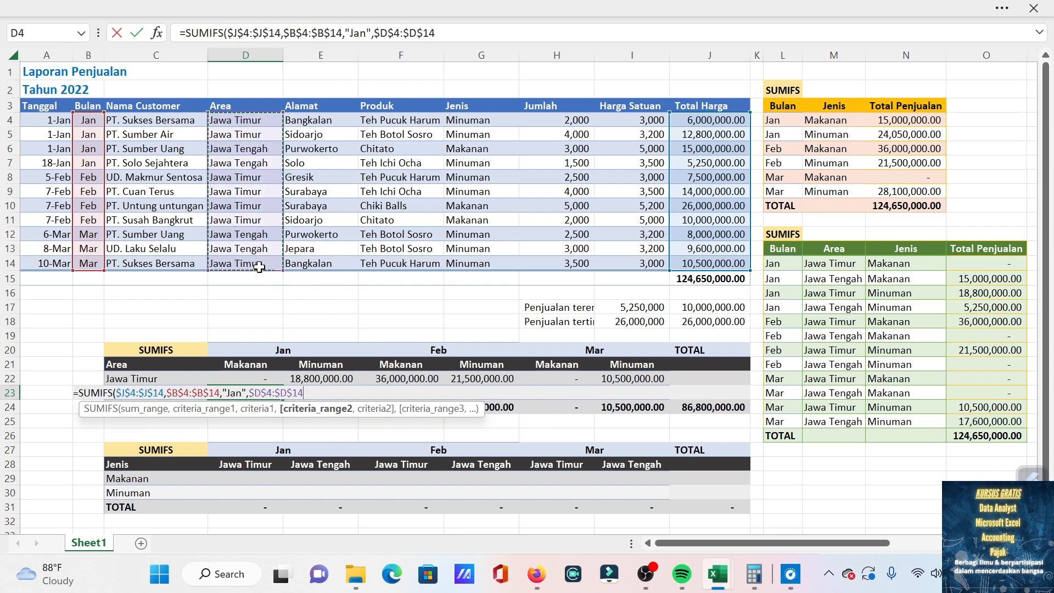
{"action": "type", "text": ","}
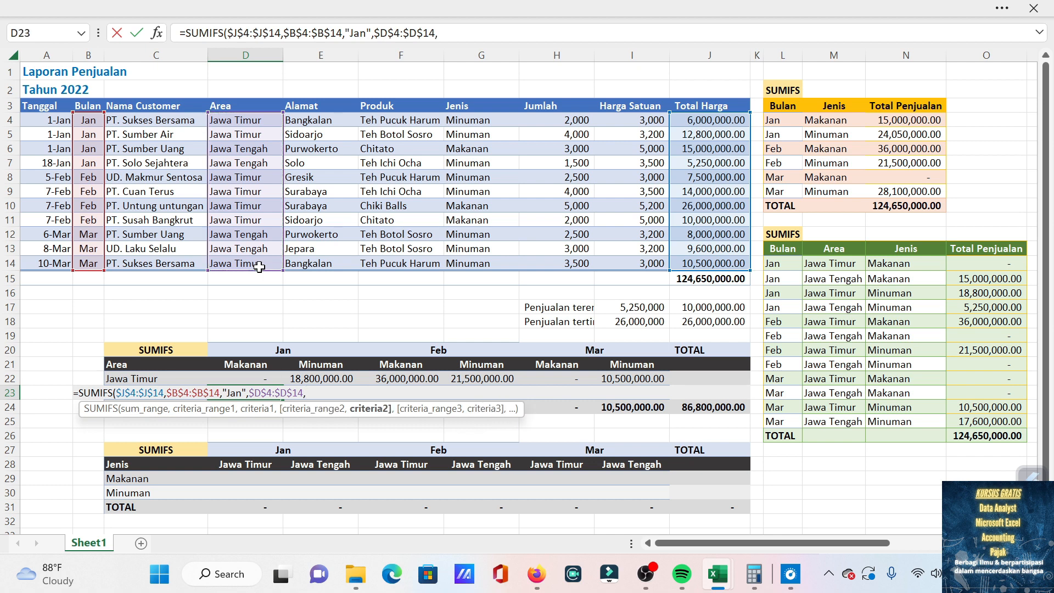
{"action": "type", "text": "\"Jawa tengah"}
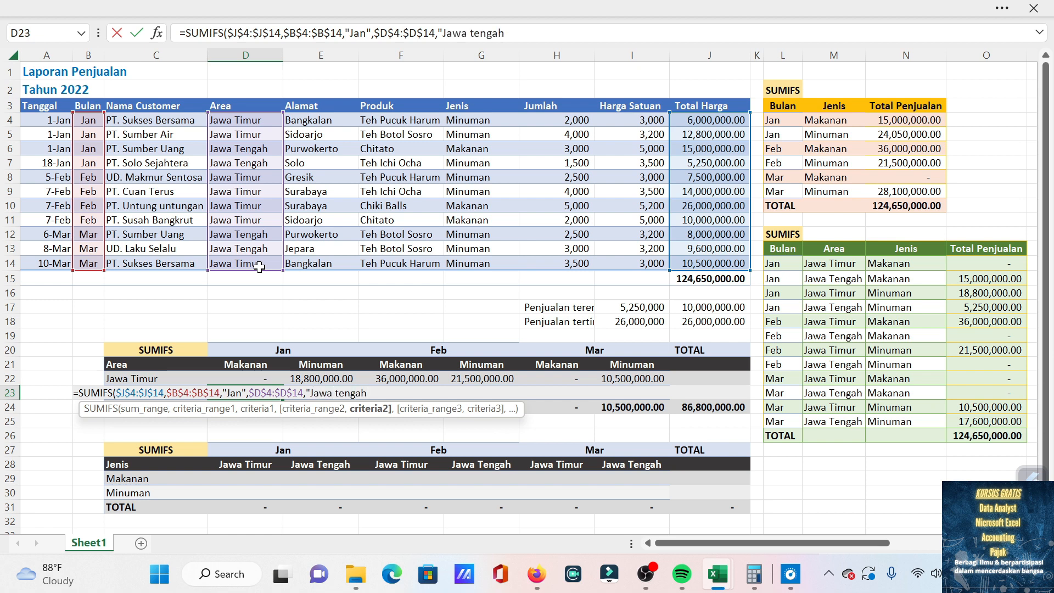
{"action": "type", "text": "\","}
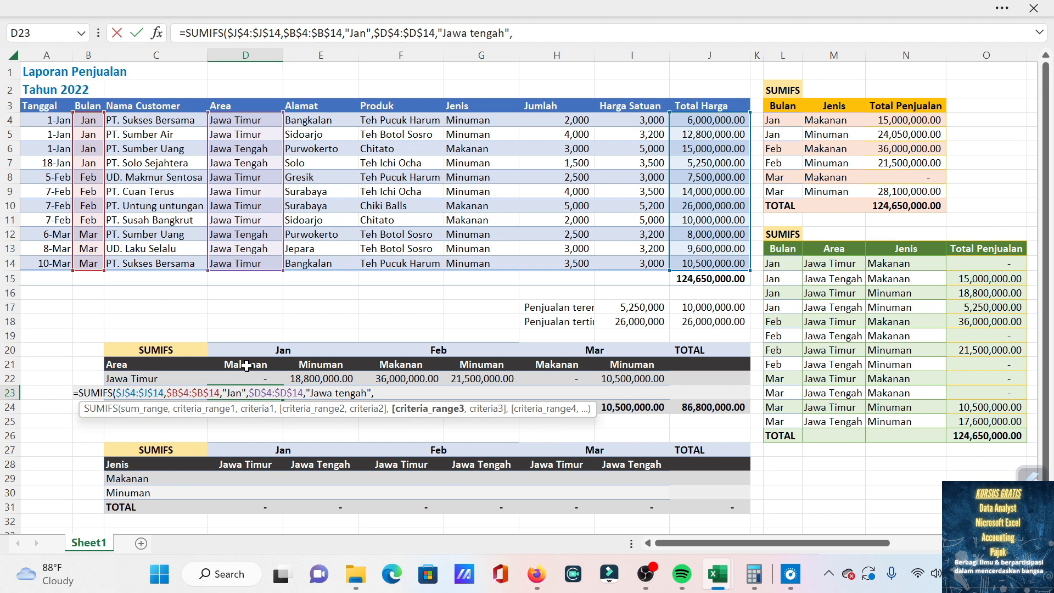
Complete the D23 formula with the Jenis column, locked as $G$4:$G$14, as third criteria range and "Makanan" as its criterion.
{"action": "left_click_drag", "start_coordinate": [479, 119], "coordinate": [503, 258]}
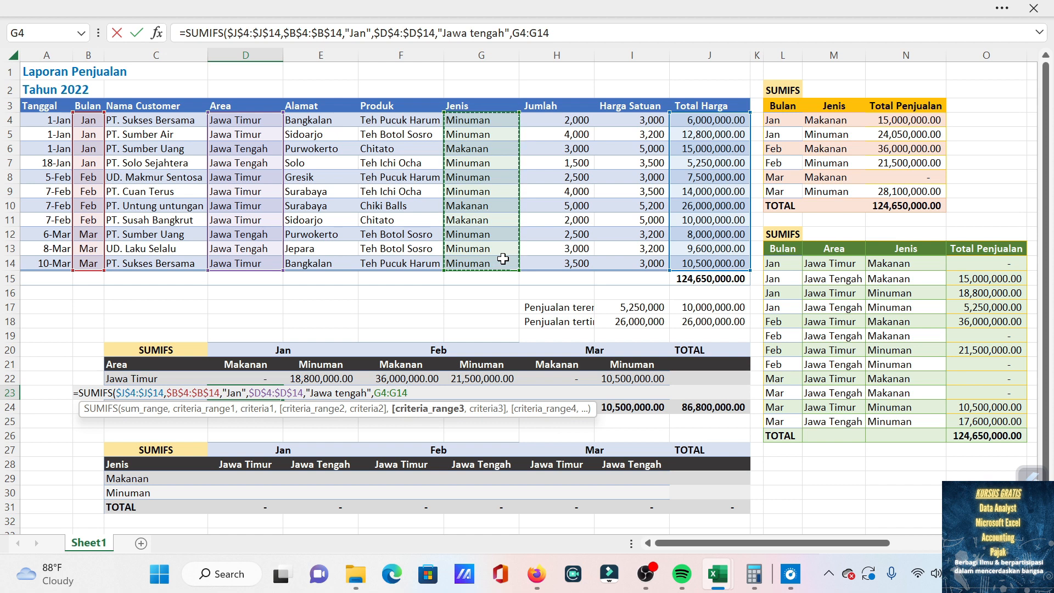
{"action": "key", "text": "F4"}
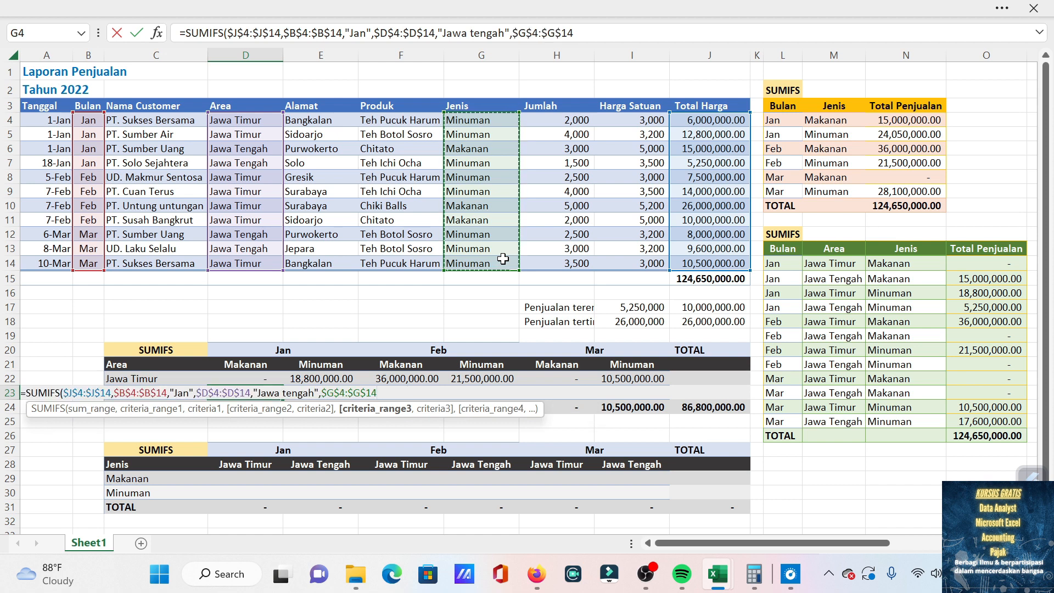
{"action": "type", "text": ","}
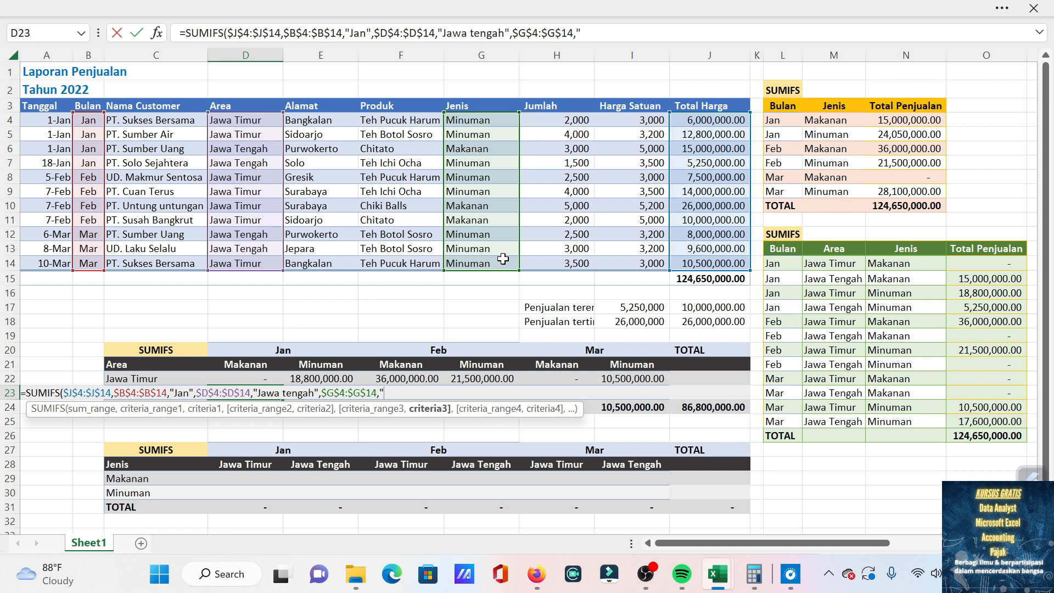
{"action": "type", "text": "\"Makanan\""}
{"action": "key", "text": "Return"}
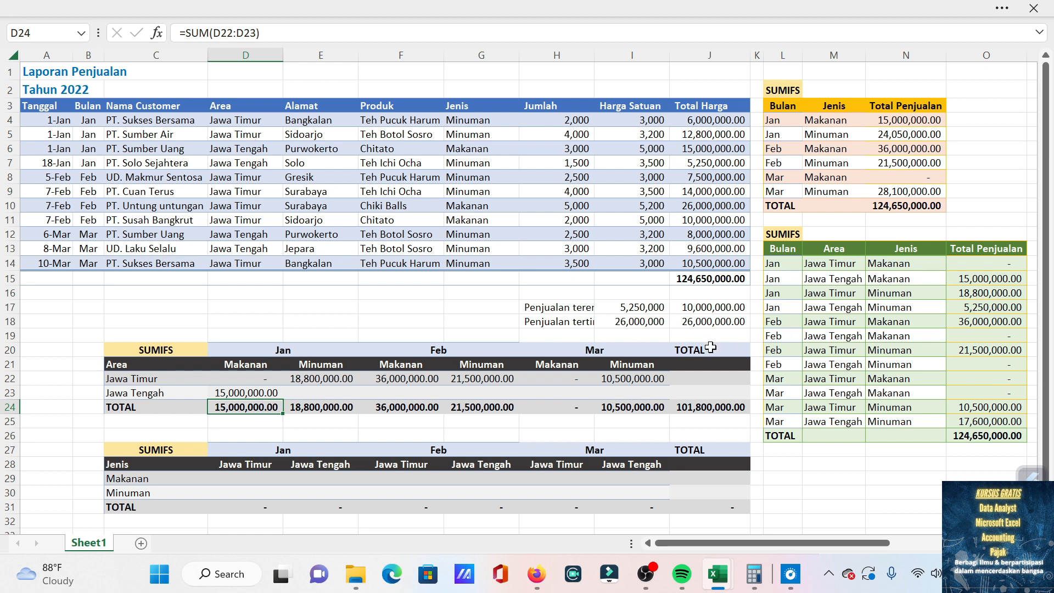
Start a SUMIFS formula in E23 with the Total Harga column, locked as $J$4:$J$14, as sum range.
{"action": "left_click", "coordinate": [326, 394]}
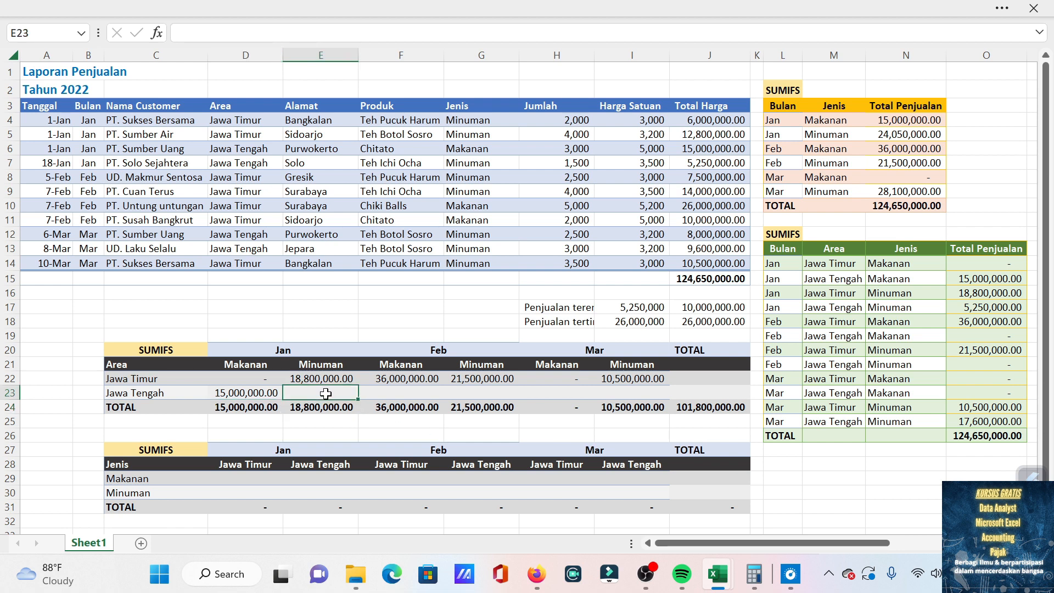
{"action": "type", "text": "=sumif"}
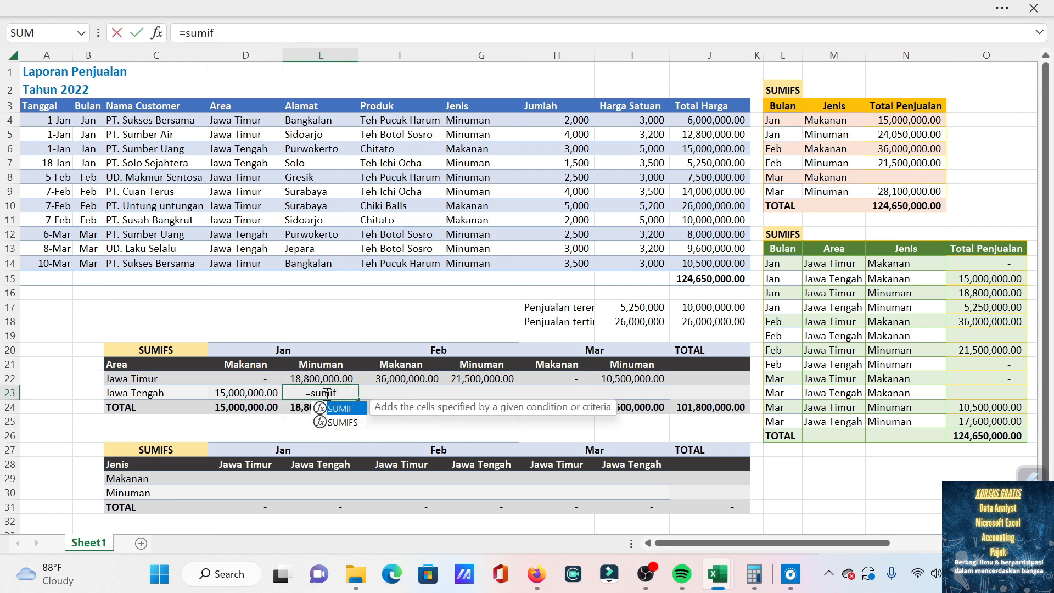
{"action": "type", "text": "s"}
{"action": "key", "text": "Tab"}
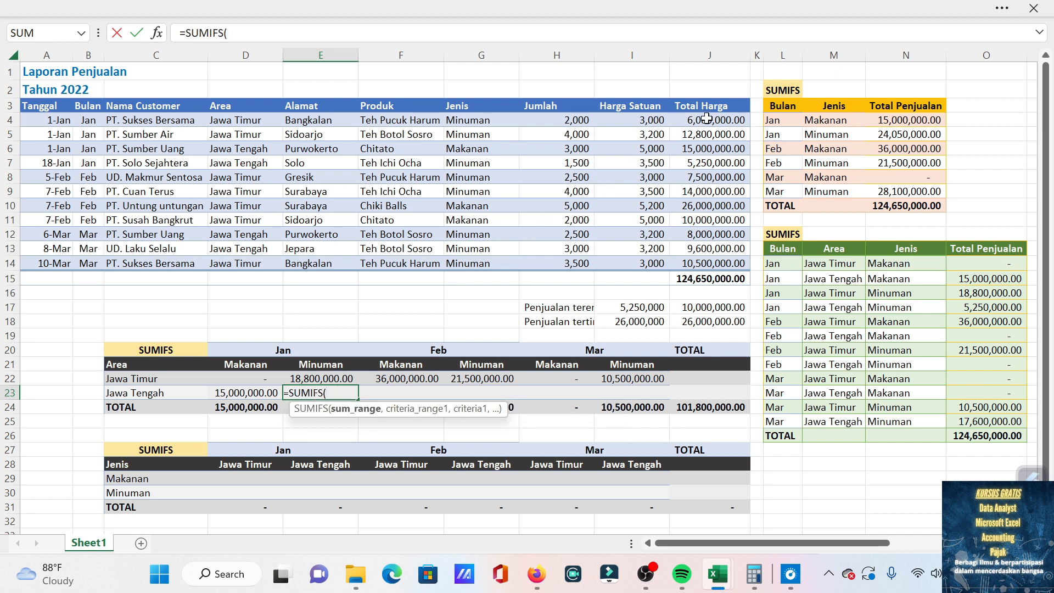
{"action": "left_click_drag", "start_coordinate": [707, 118], "coordinate": [713, 257]}
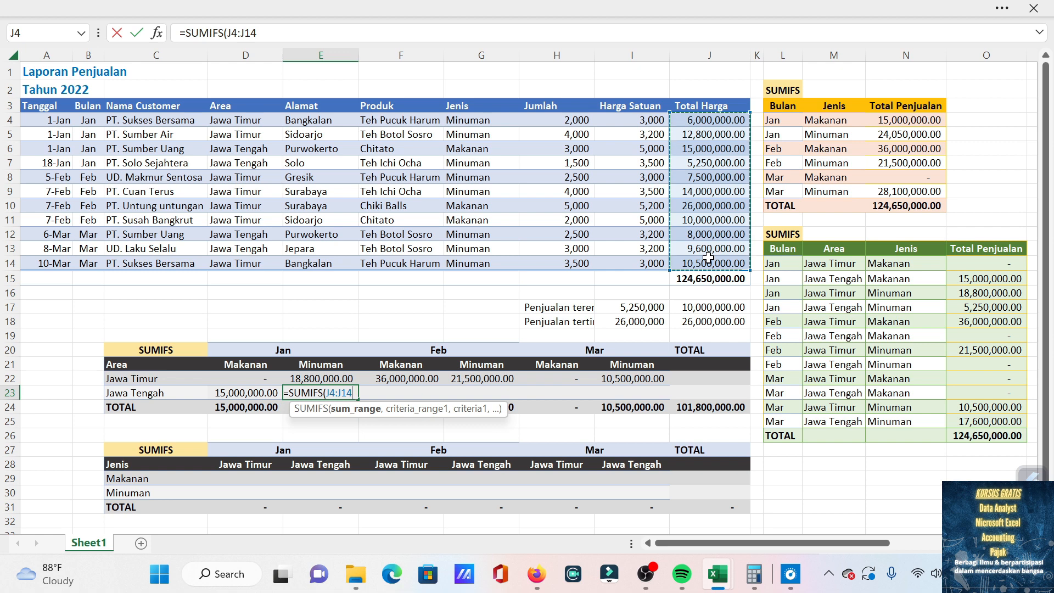
{"action": "key", "text": "F4"}
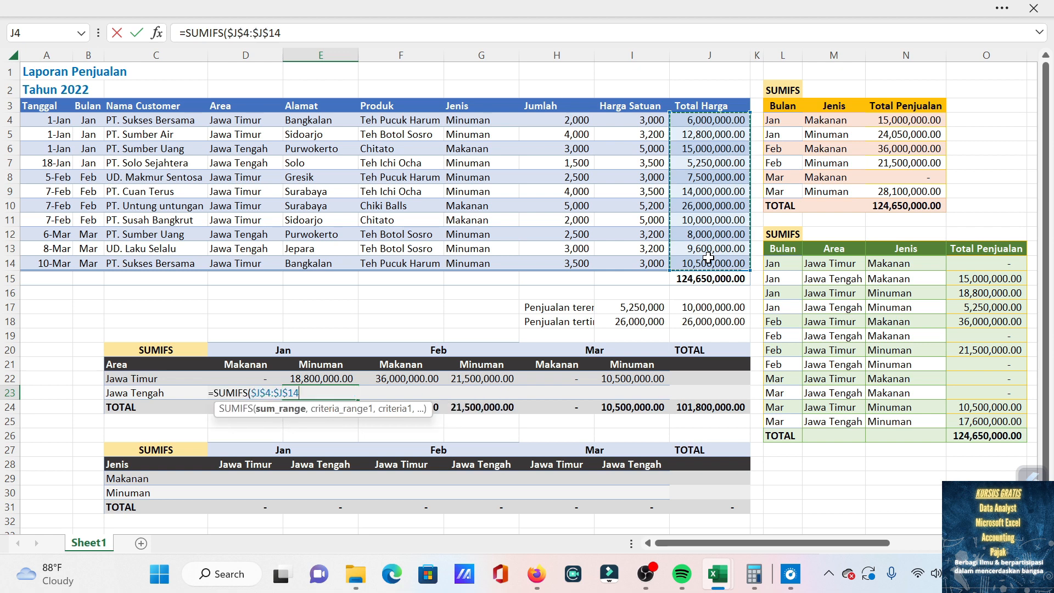
{"action": "type", "text": ","}
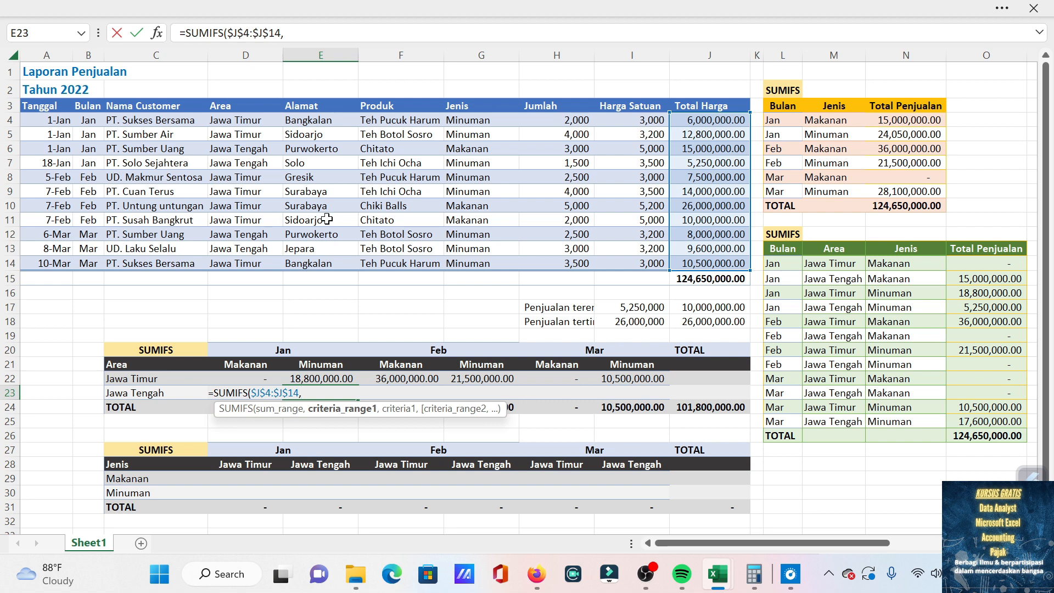
Add the Bulan column, locked as $B$4:$B$14, as first criteria range of the E23 formula with "Jan" as its criterion.
{"action": "left_click_drag", "start_coordinate": [89, 122], "coordinate": [93, 259]}
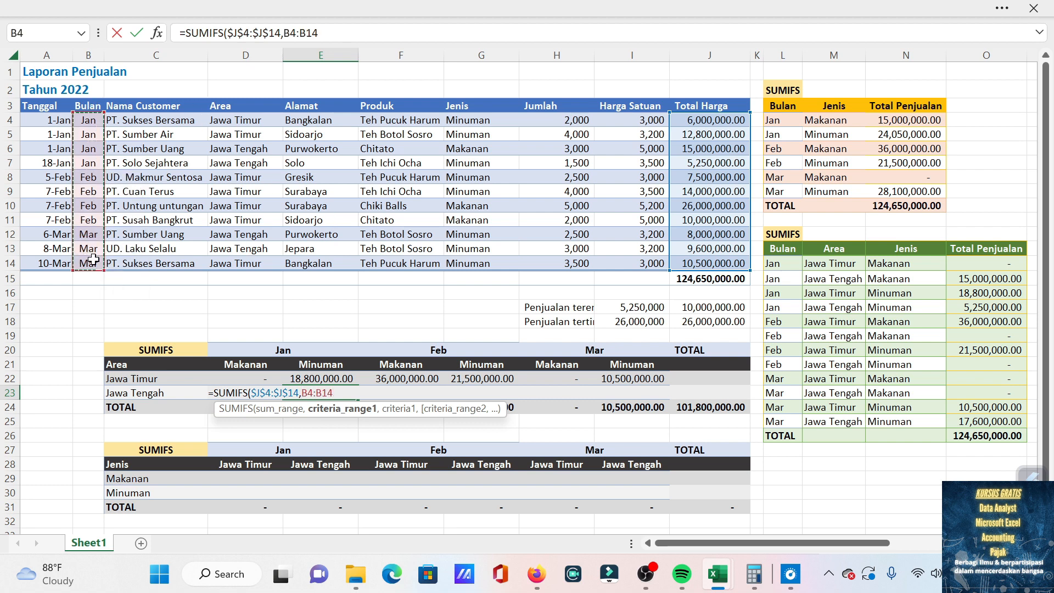
{"action": "key", "text": "F4"}
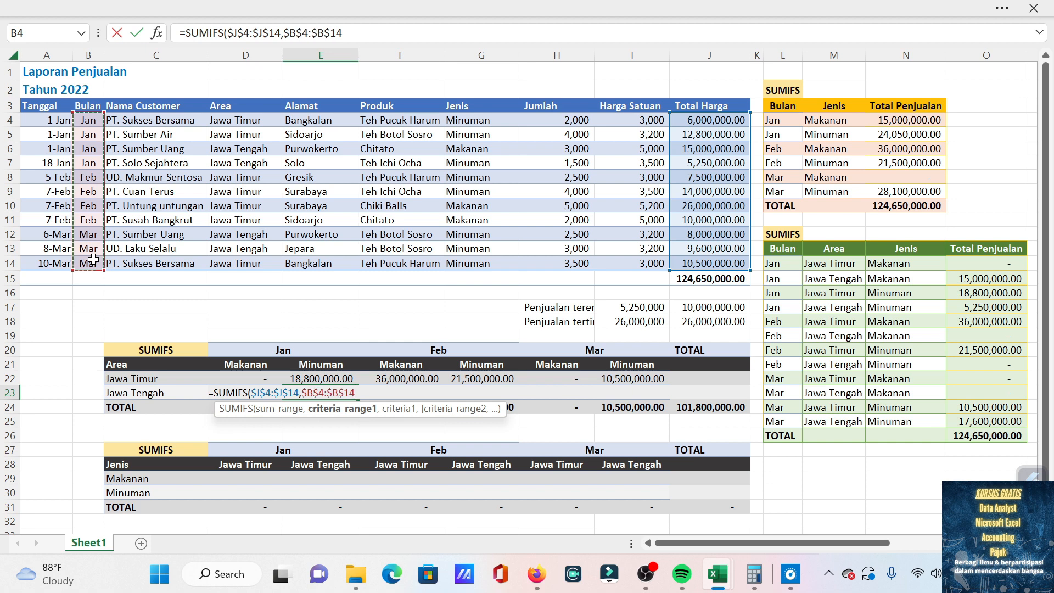
{"action": "type", "text": ","}
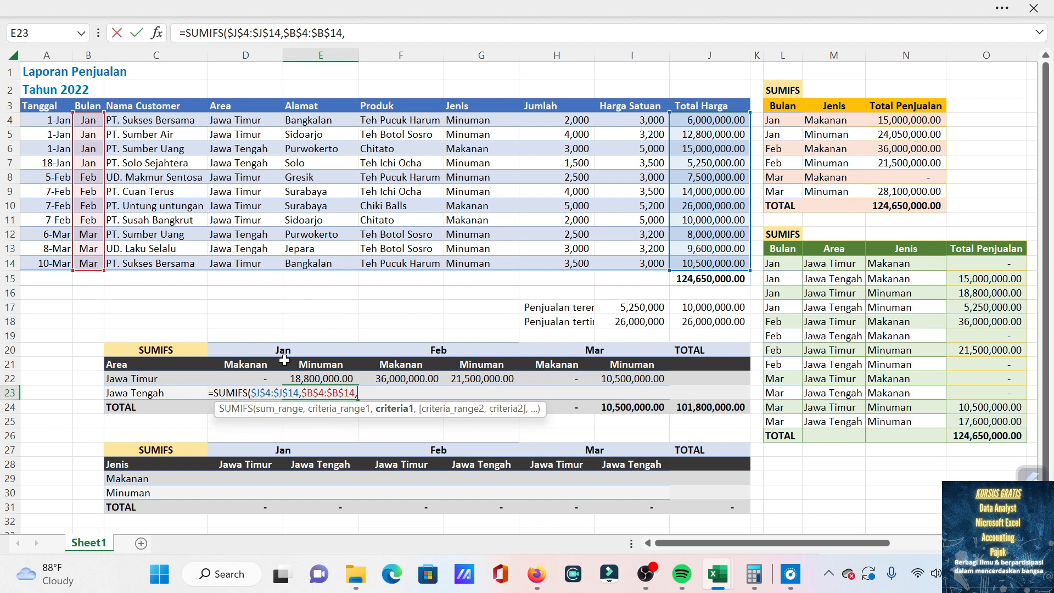
{"action": "type", "text": "\"Jan\","}
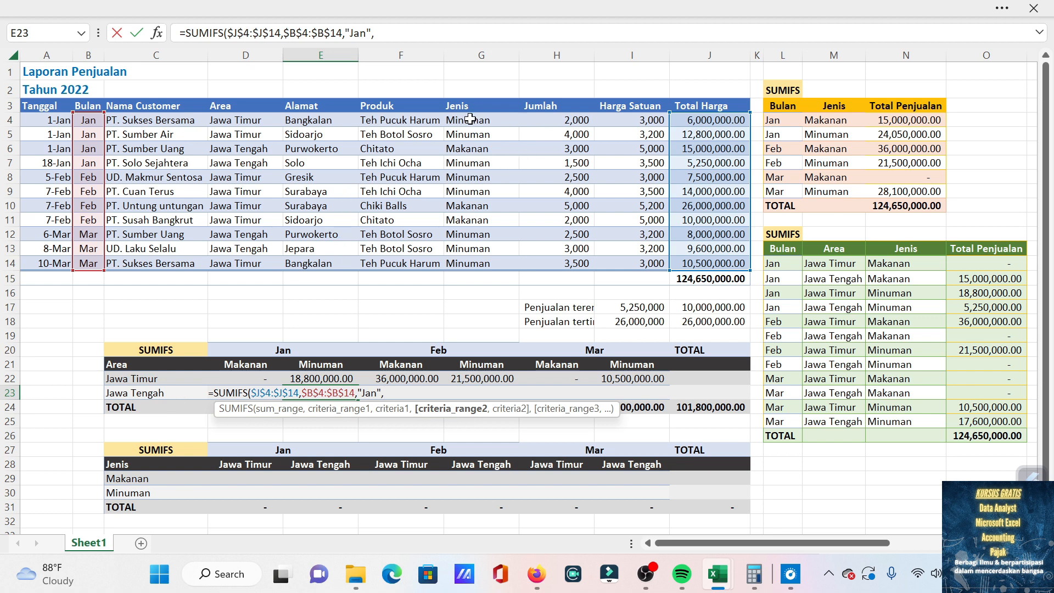
Add the Area column, locked as $D$4:$D$14, as second criteria range of the E23 formula with "Jawa Tengah" as its criterion.
{"action": "left_click", "coordinate": [250, 120]}
{"action": "left_click_drag", "start_coordinate": [249, 147], "coordinate": [242, 264]}
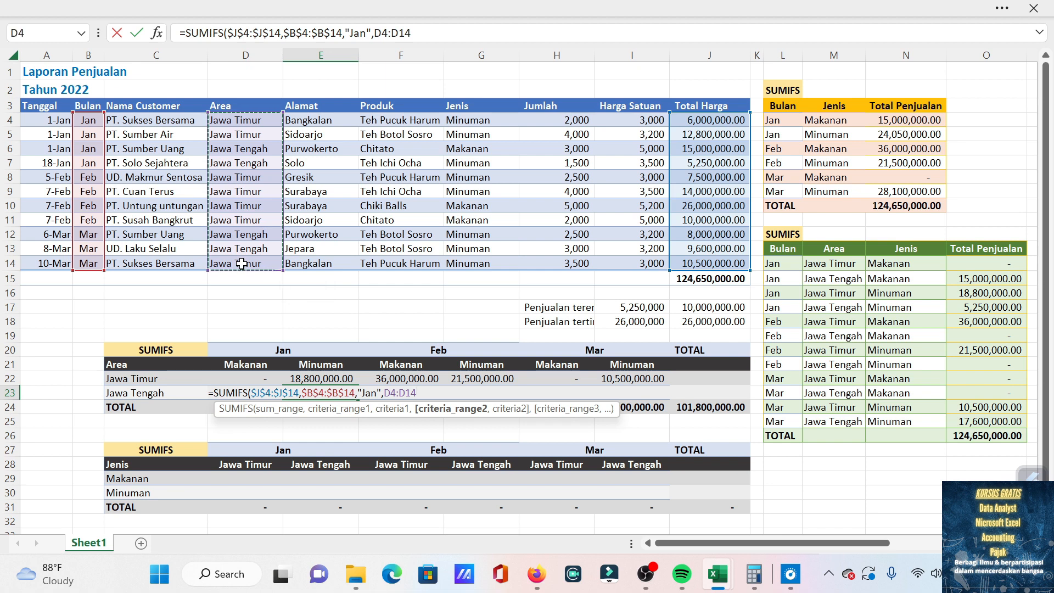
{"action": "key", "text": "F4"}
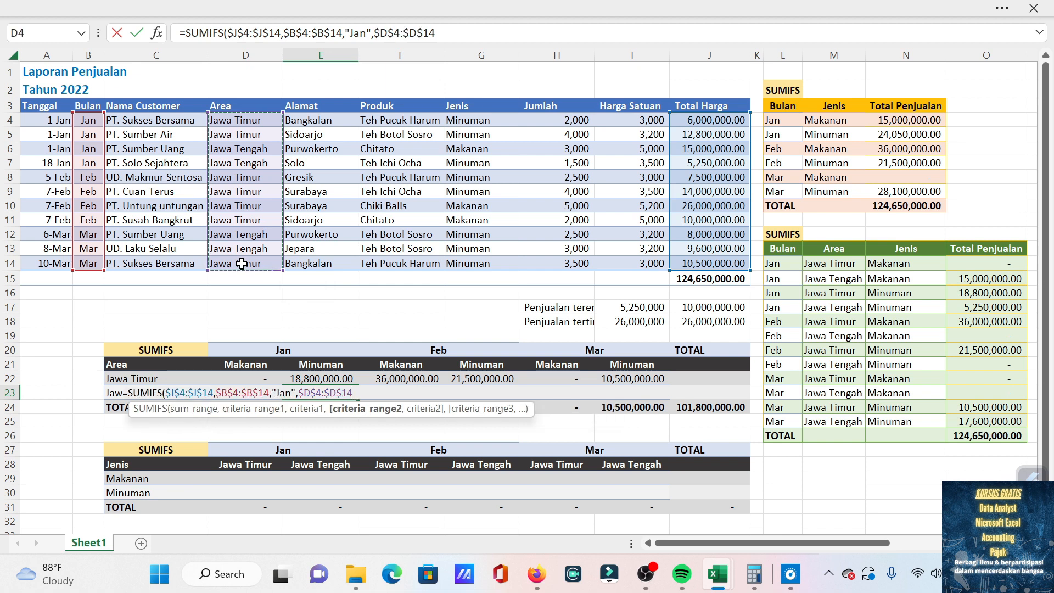
{"action": "type", "text": ","}
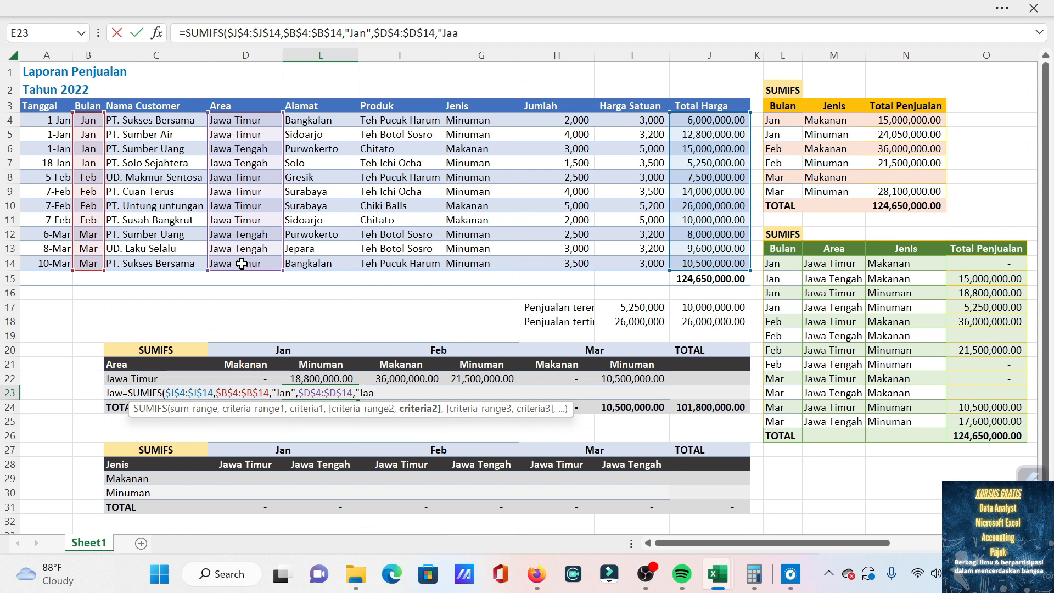
{"action": "type", "text": "\"Jaa"}
{"action": "key", "text": "BackSpace"}
{"action": "type", "text": "wa Tengah\","}
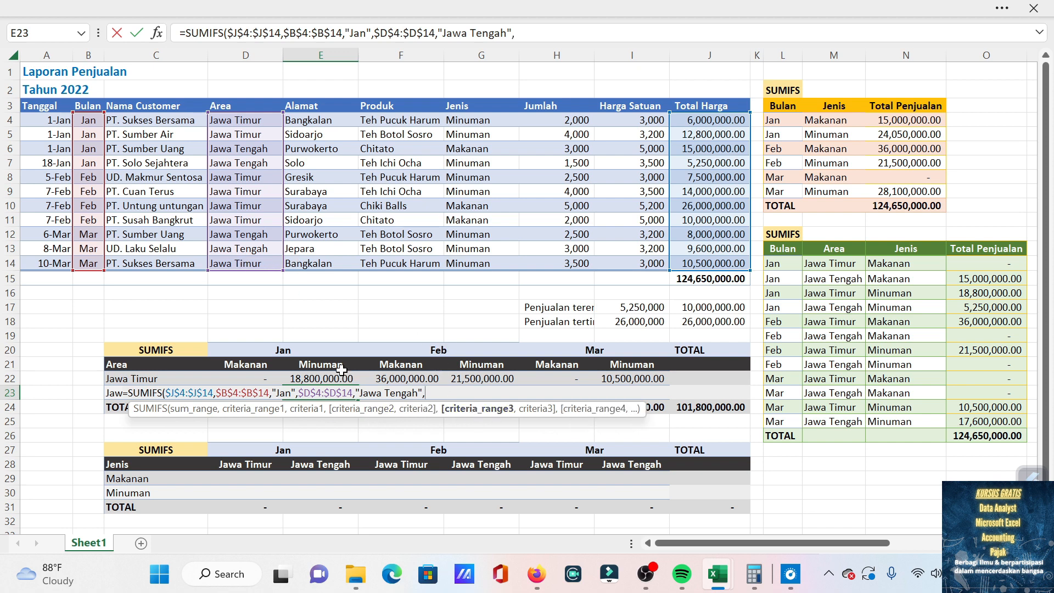
{"action": "left_click_drag", "start_coordinate": [475, 120], "coordinate": [479, 263]}
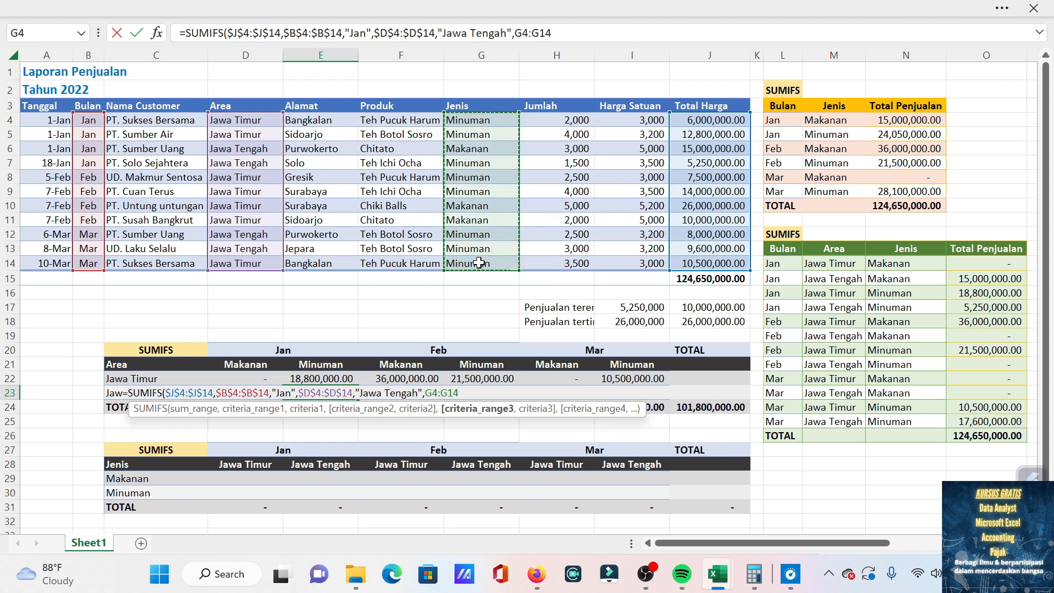
{"action": "type", "text": ","}
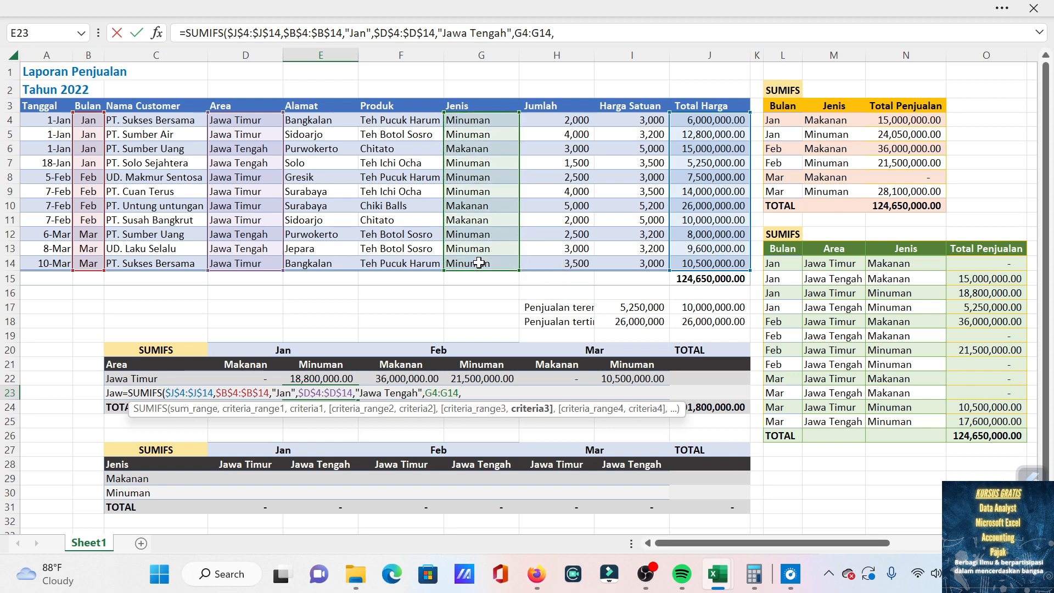
{"action": "key", "text": "BackSpace"}
{"action": "key", "text": "BackSpace"}
{"action": "key", "text": "BackSpace"}
{"action": "key", "text": "BackSpace"}
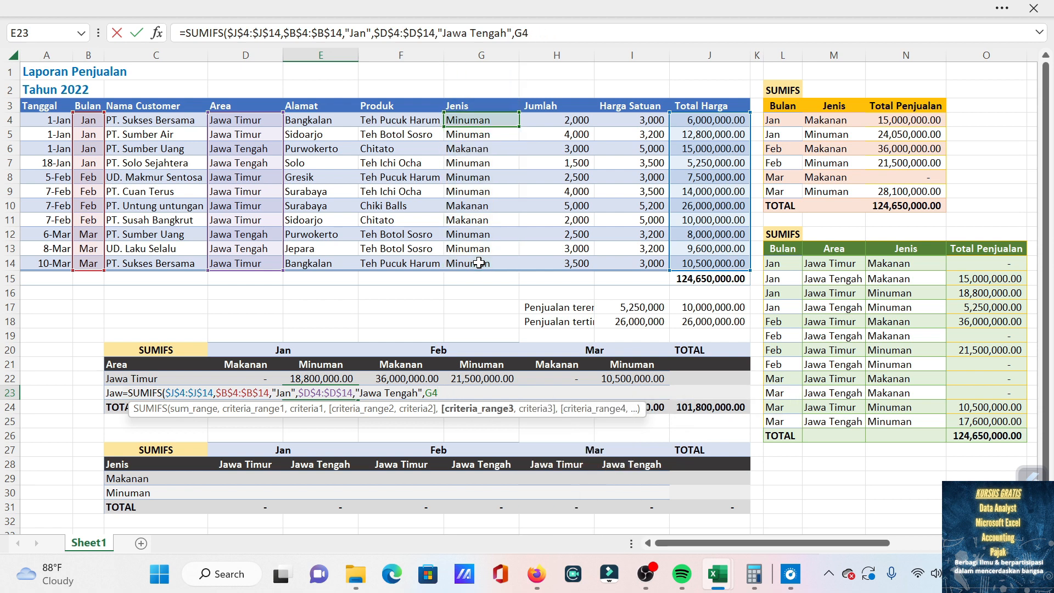
{"action": "key", "text": "BackSpace"}
{"action": "key", "text": "BackSpace"}
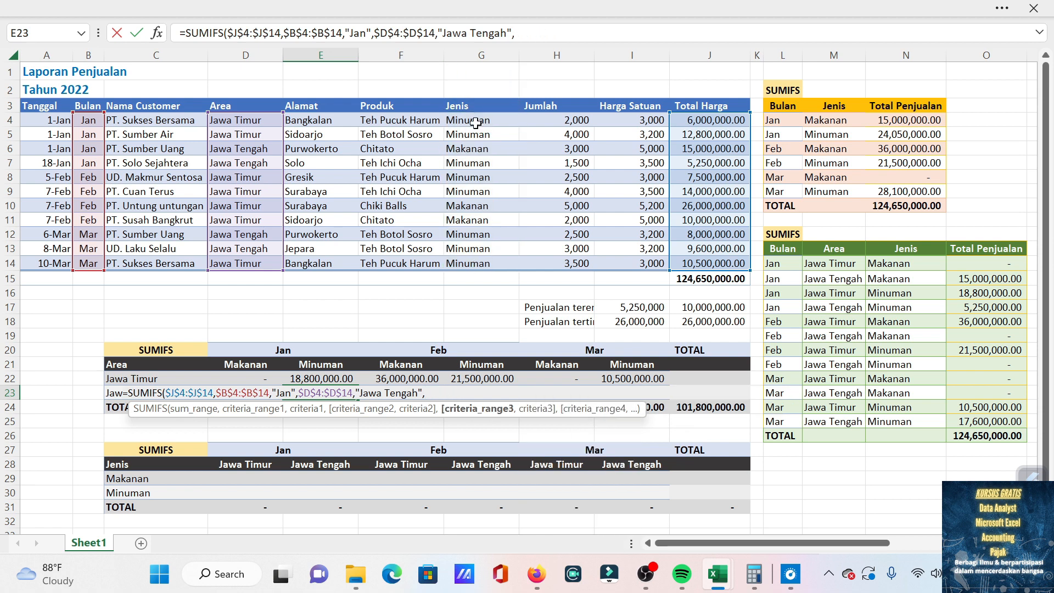
Complete the E23 formula with the Jenis column, locked as $G$4:$G$14, as third criteria range and "Minuman" as its criterion.
{"action": "left_click_drag", "start_coordinate": [472, 122], "coordinate": [482, 266]}
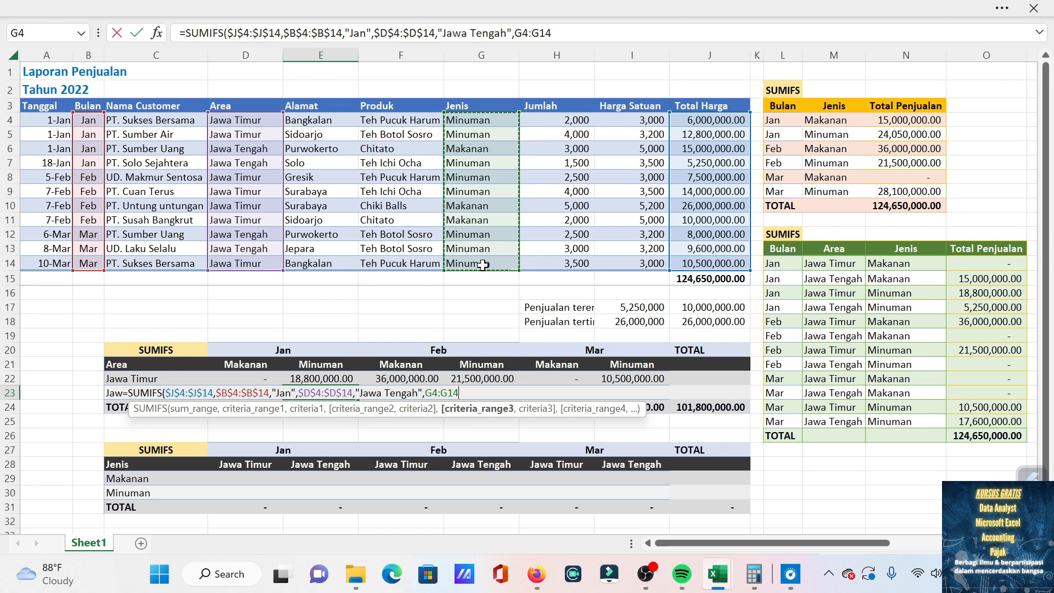
{"action": "key", "text": "F4"}
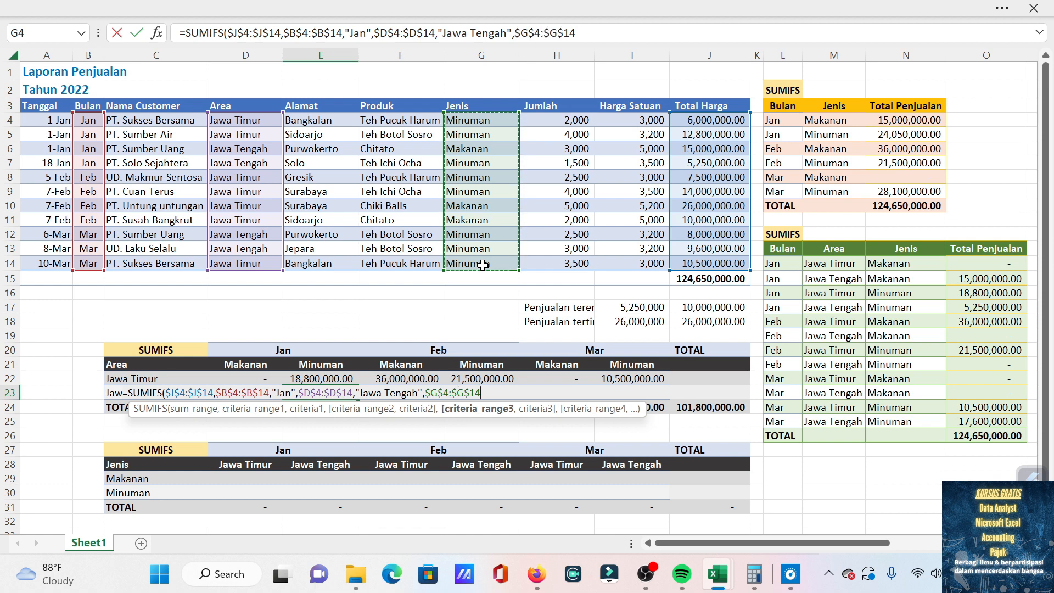
{"action": "type", "text": ",\"Minu"}
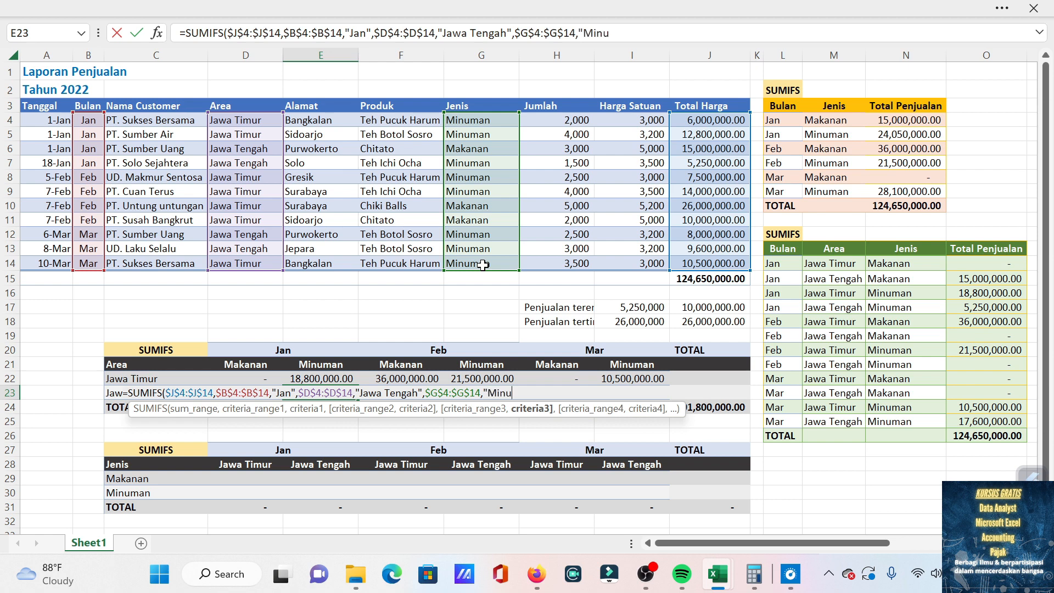
{"action": "type", "text": "man"}
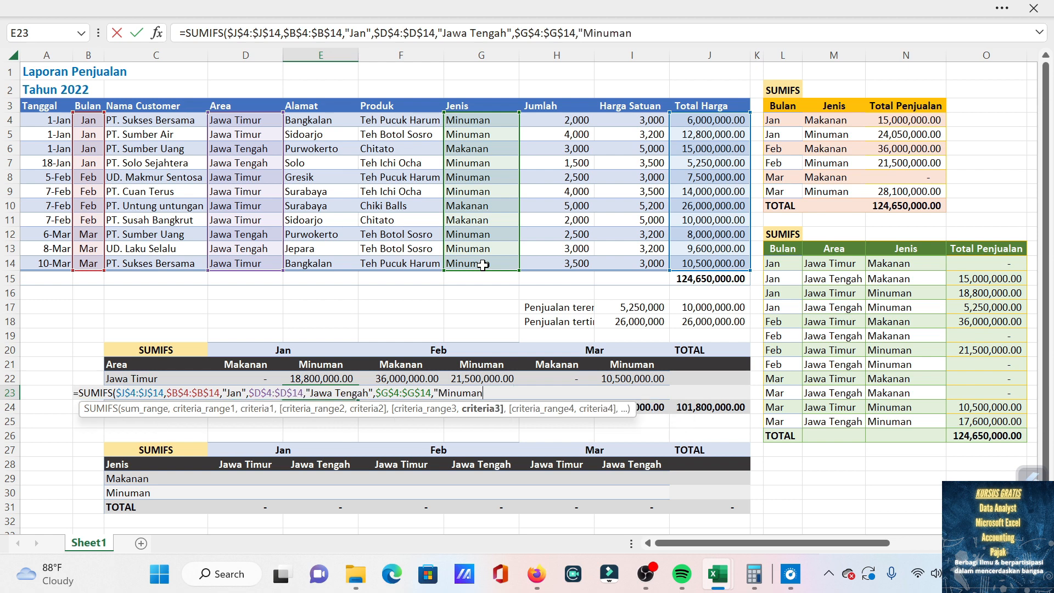
{"action": "type", "text": "\""}
{"action": "key", "text": "Return"}
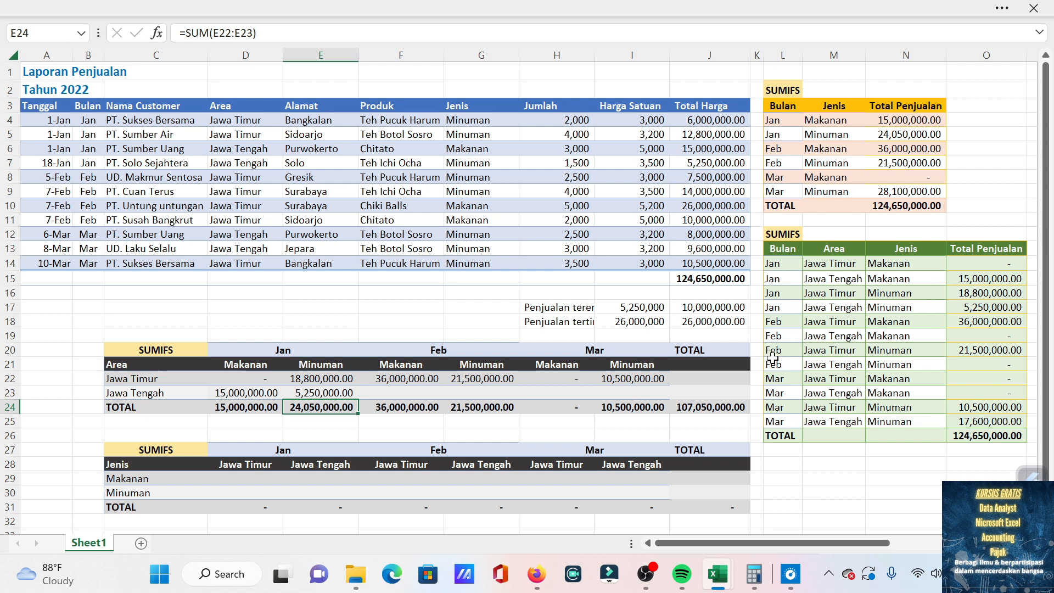
Copy the two January Jawa Tengah formulas in D23:E23 into the Feb and Mar cells F23:I23.
{"action": "left_click", "coordinate": [344, 392]}
{"action": "key", "text": "Left"}
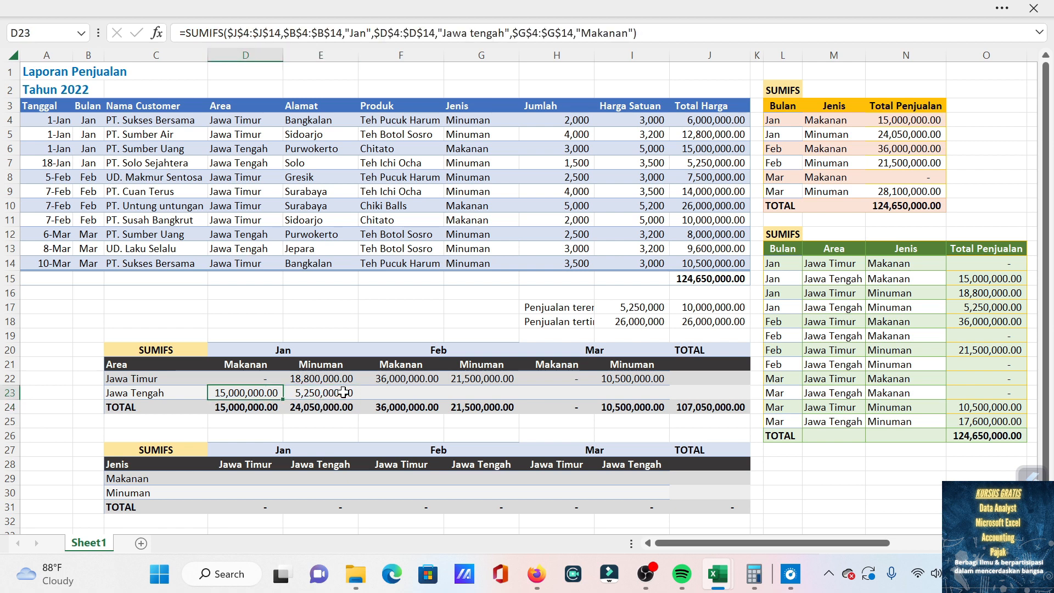
{"action": "key", "text": "ctrl+c"}
{"action": "key", "text": "shift+Right"}
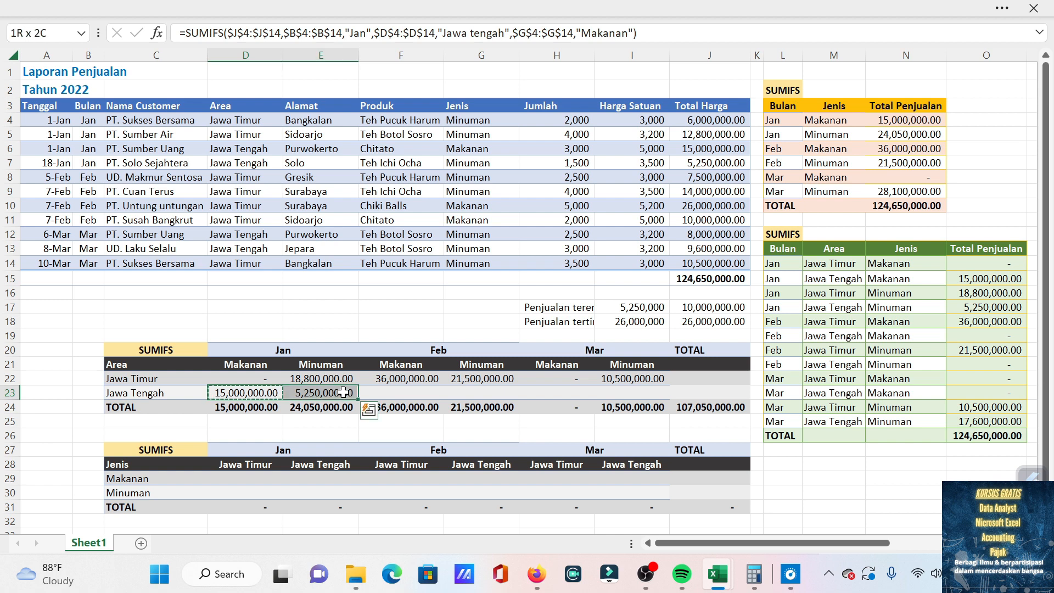
{"action": "key", "text": "ctrl+c"}
{"action": "key", "text": "Right"}
{"action": "key", "text": "Right"}
{"action": "key", "text": "shift+Right"}
{"action": "key", "text": "shift+Right"}
{"action": "key", "text": "shift+Right"}
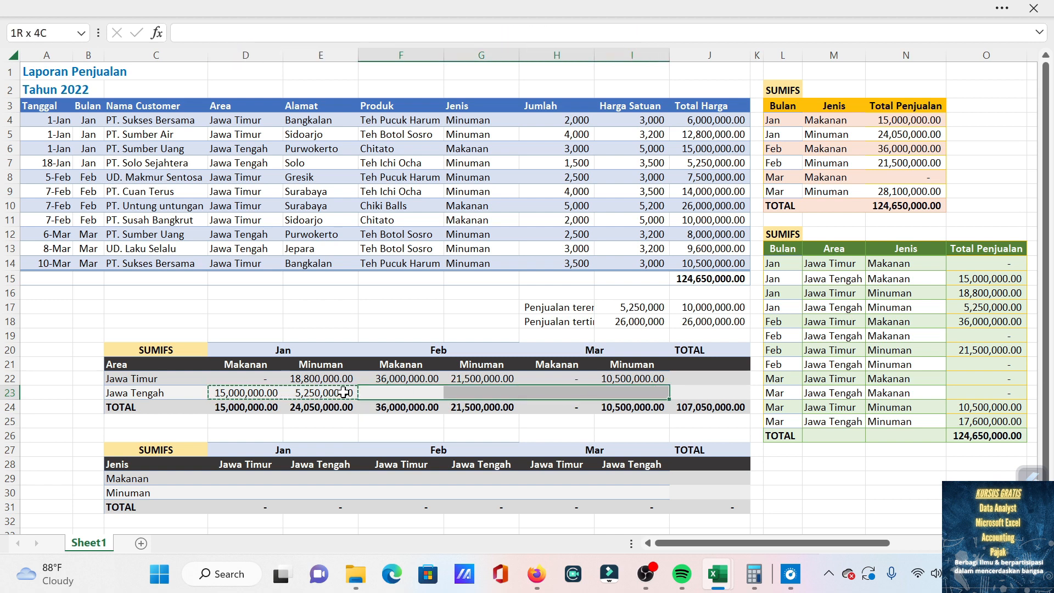
{"action": "key", "text": "ctrl+v"}
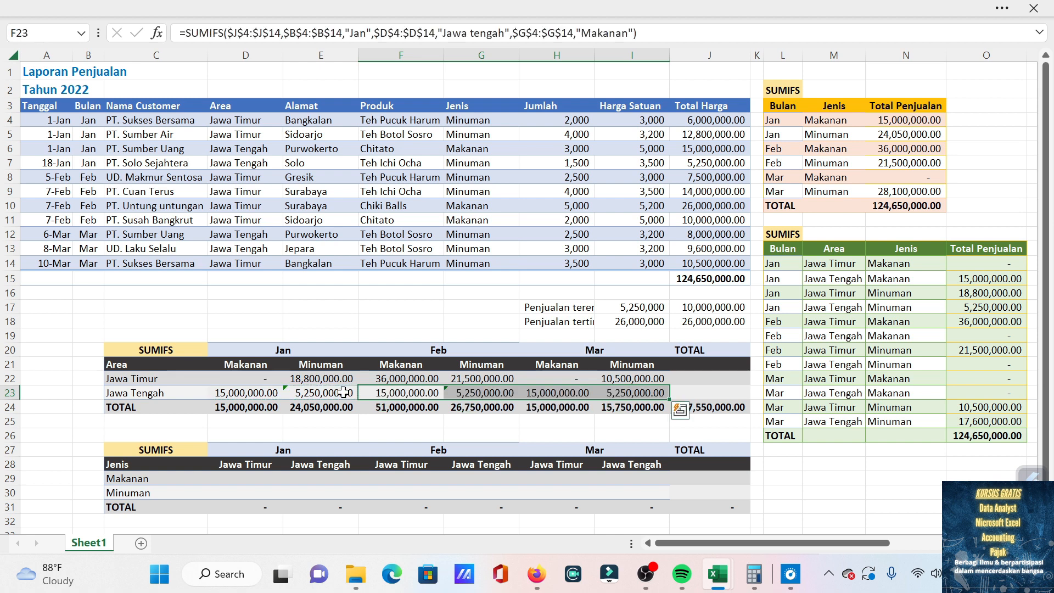
Change the month criterion of the SUMIFS formula in F23 to "Feb".
{"action": "left_click", "coordinate": [405, 395]}
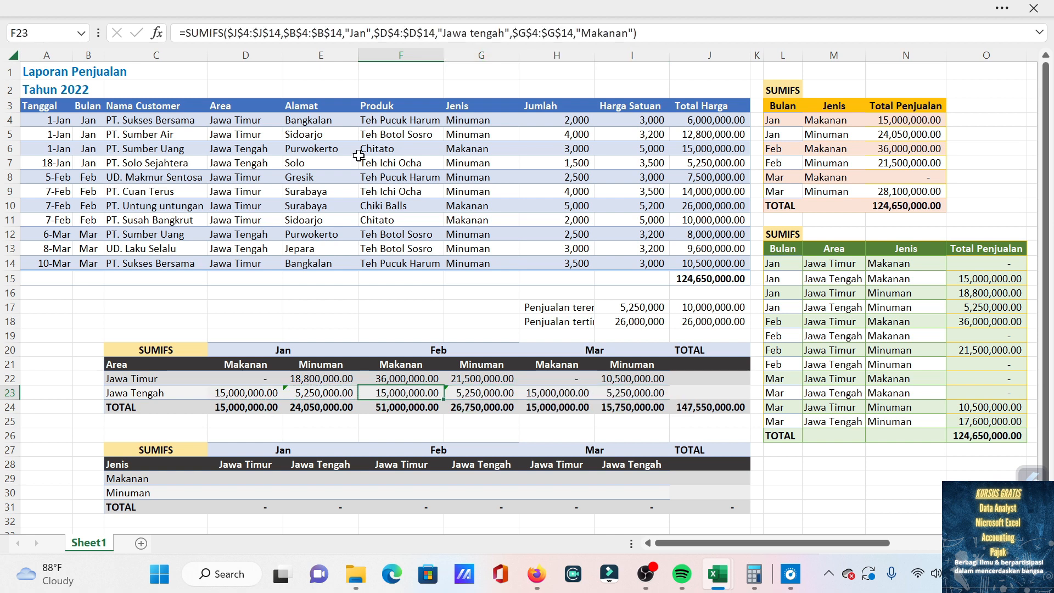
{"action": "left_click", "coordinate": [369, 32]}
{"action": "key", "text": "BackSpace"}
{"action": "key", "text": "BackSpace"}
{"action": "key", "text": "BackSpace"}
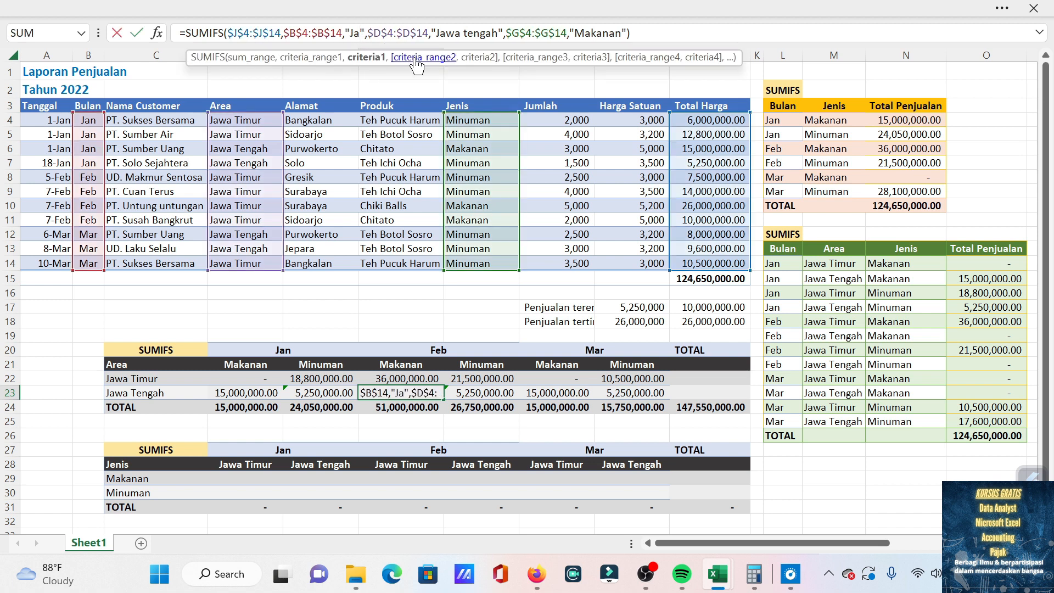
{"action": "type", "text": "Feb"}
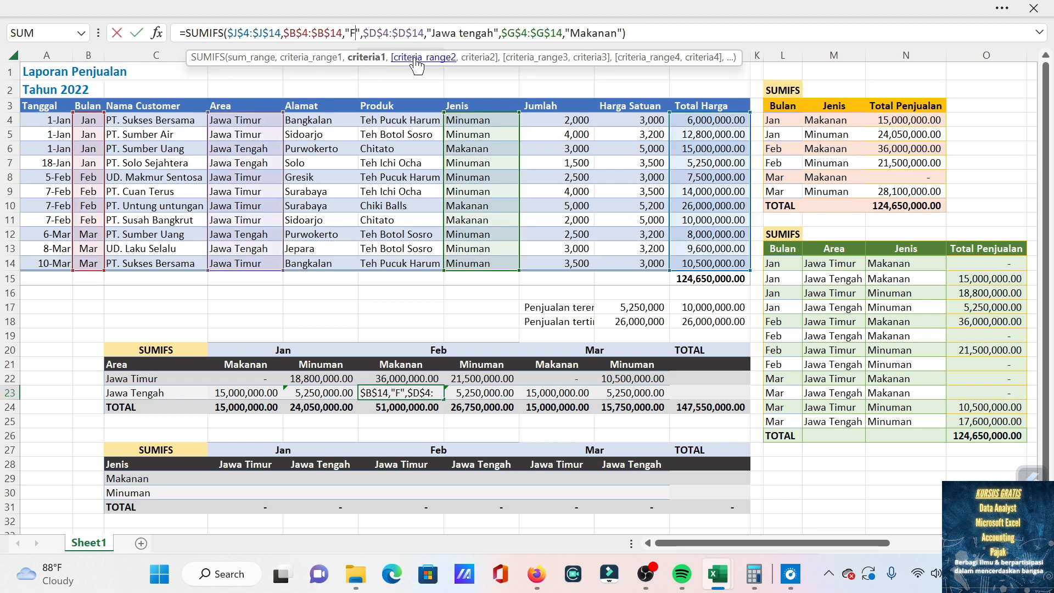
{"action": "key", "text": "Return"}
Change the month criterion of the SUMIFS formula in G23 to "Feb".
{"action": "key", "text": "Up"}
{"action": "key", "text": "Right"}
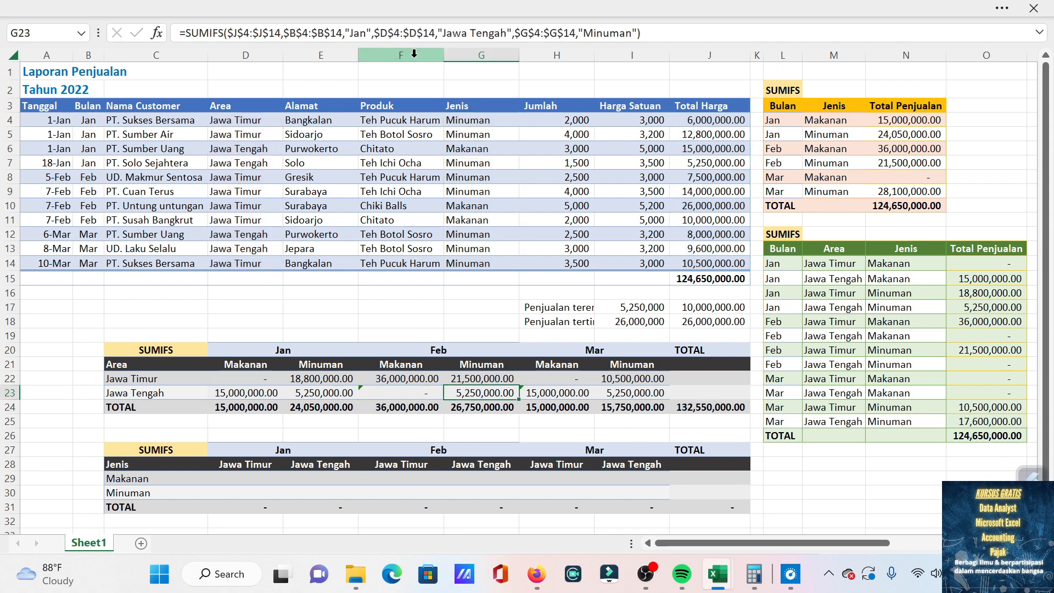
{"action": "key", "text": "Right"}
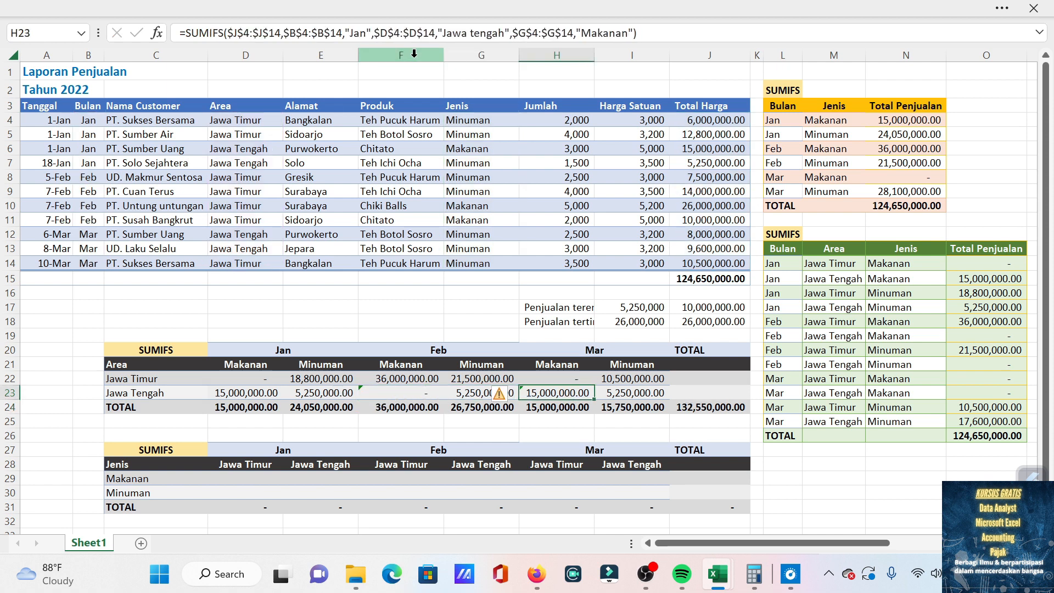
{"action": "key", "text": "Left"}
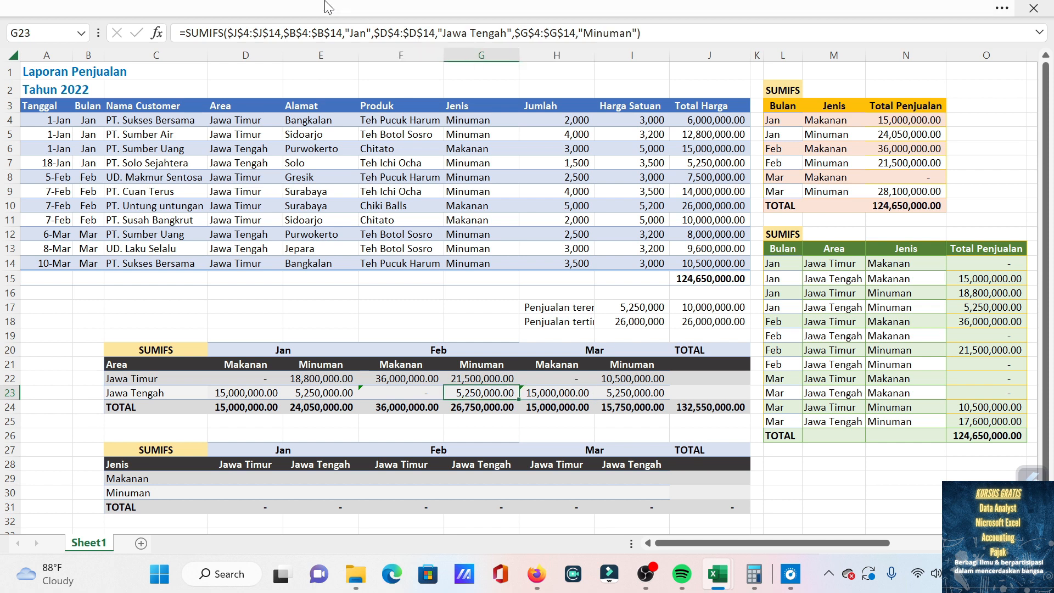
{"action": "left_click", "coordinate": [363, 34]}
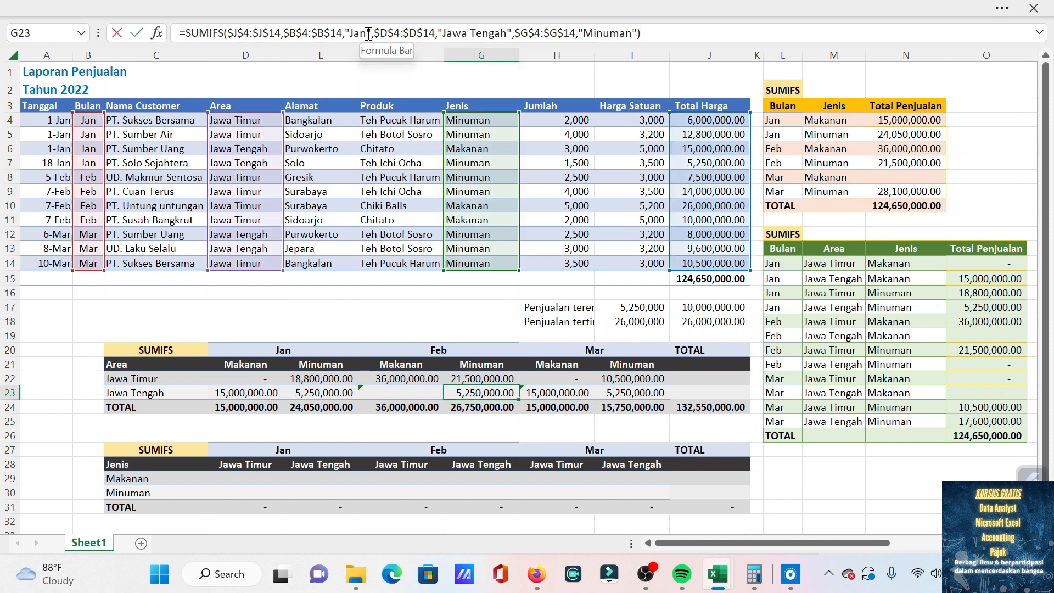
{"action": "key", "text": "BackSpace"}
{"action": "key", "text": "BackSpace"}
{"action": "key", "text": "BackSpace"}
{"action": "type", "text": "Fe"}
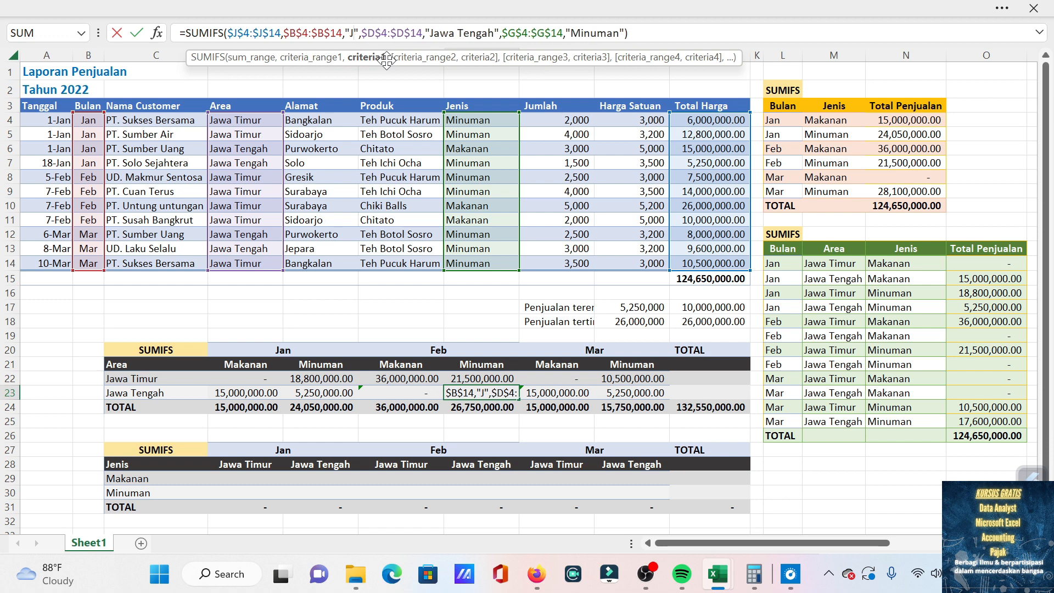
{"action": "type", "text": "b"}
{"action": "key", "text": "Return"}
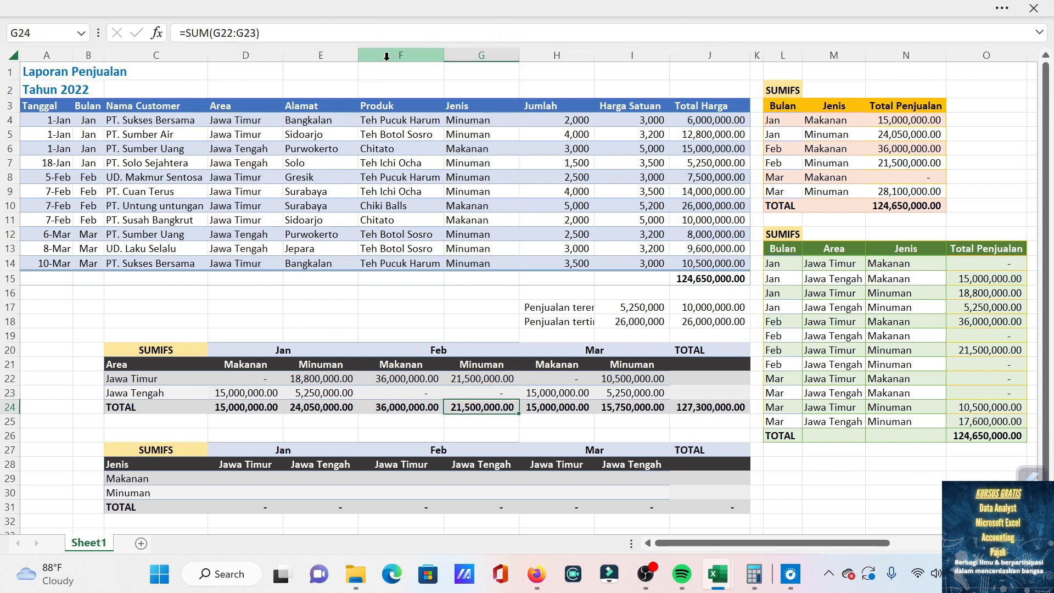
Change the month criterion of the SUMIFS formula in H23 to "Mar".
{"action": "key", "text": "Up"}
{"action": "key", "text": "Right"}
{"action": "key", "text": "Right"}
{"action": "key", "text": "Left"}
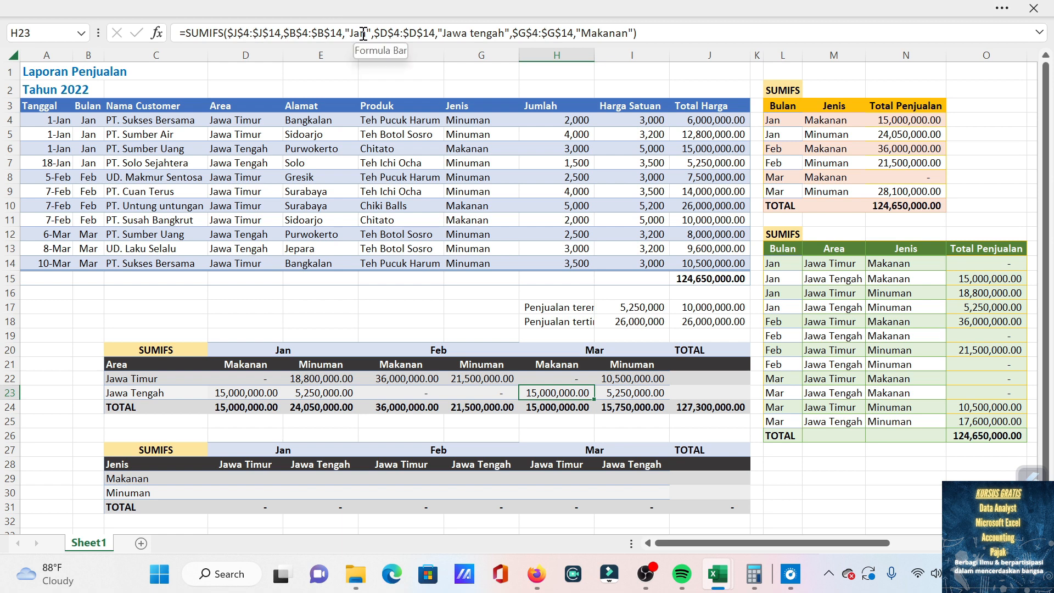
{"action": "left_click", "coordinate": [367, 33]}
{"action": "key", "text": "BackSpace"}
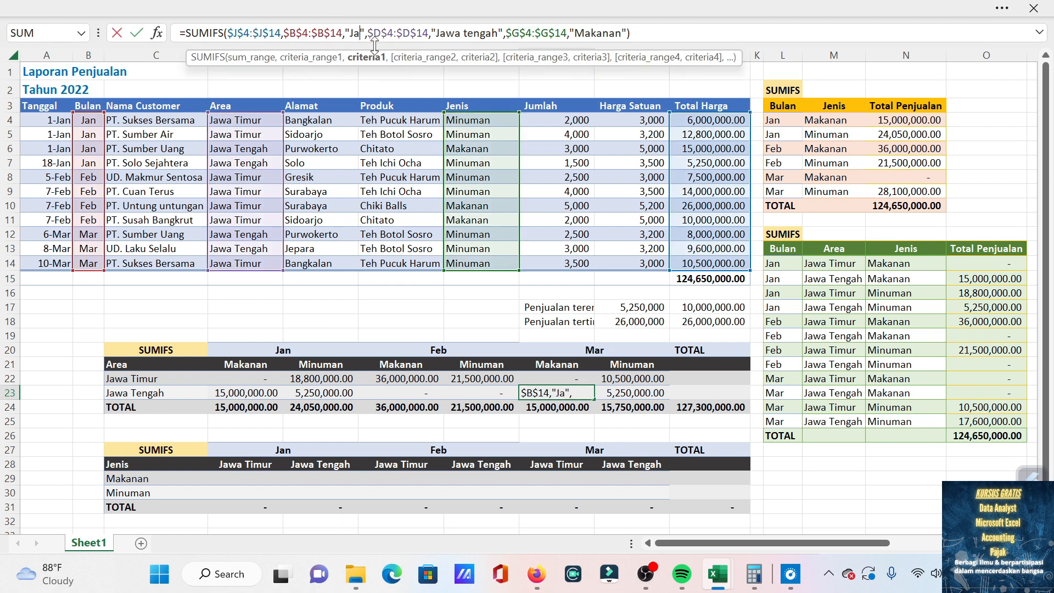
{"action": "key", "text": "BackSpace"}
{"action": "key", "text": "BackSpace"}
{"action": "type", "text": "Mar"}
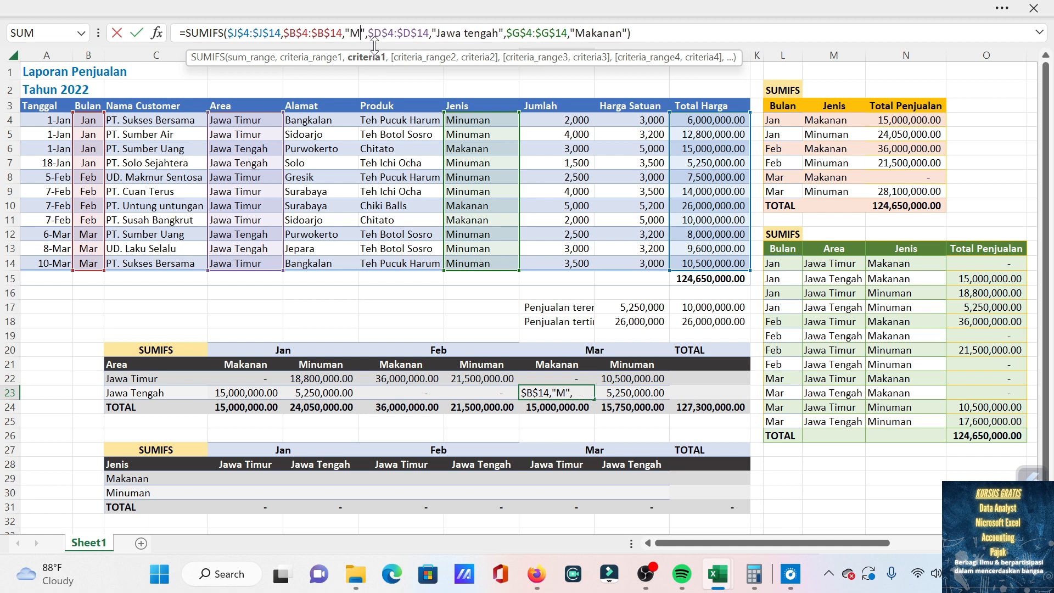
{"action": "key", "text": "Return"}
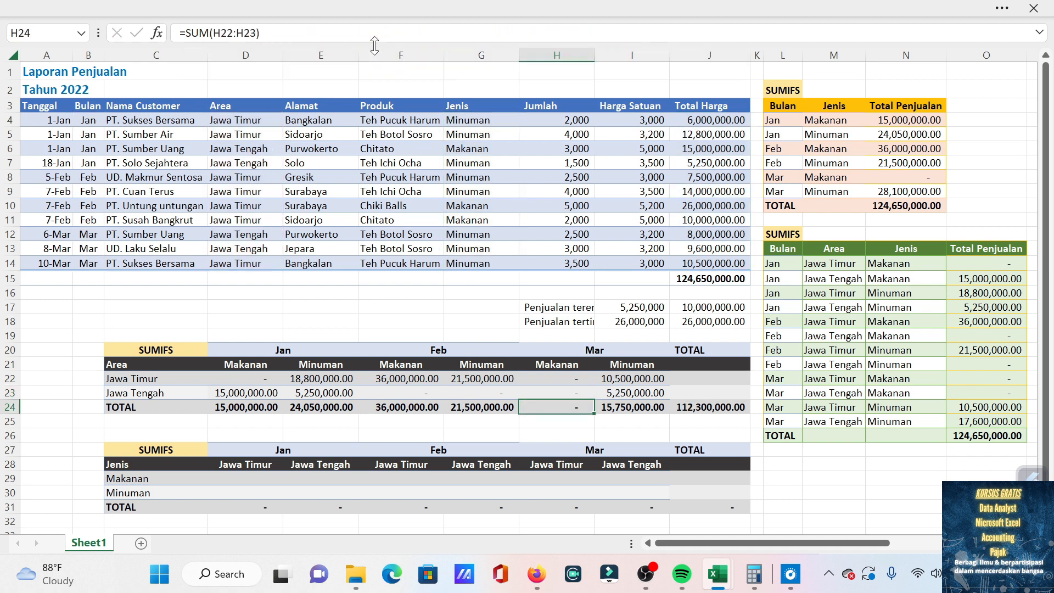
Change the month criterion of the SUMIFS formula in I23 to "Mar".
{"action": "key", "text": "Up"}
{"action": "key", "text": "Right"}
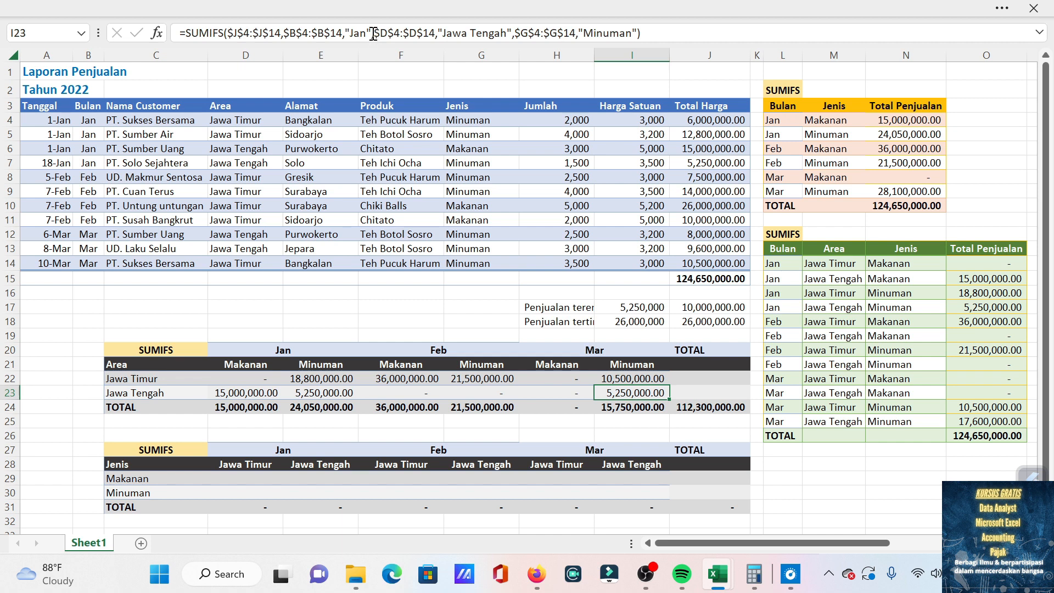
{"action": "left_click", "coordinate": [366, 34]}
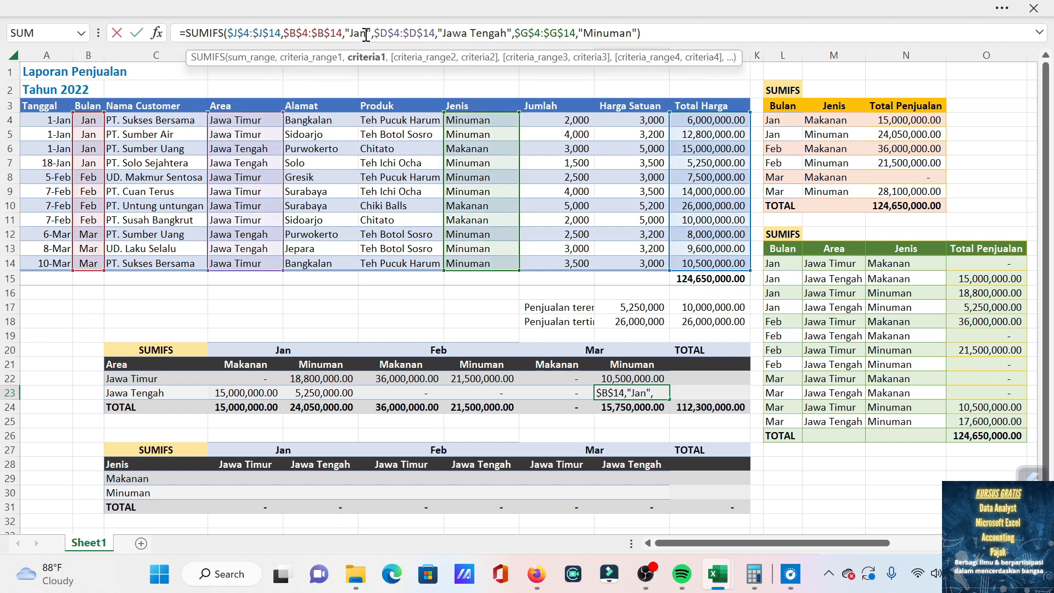
{"action": "key", "text": "BackSpace"}
{"action": "key", "text": "BackSpace"}
{"action": "key", "text": "BackSpace"}
{"action": "type", "text": "Mar"}
{"action": "key", "text": "Return"}
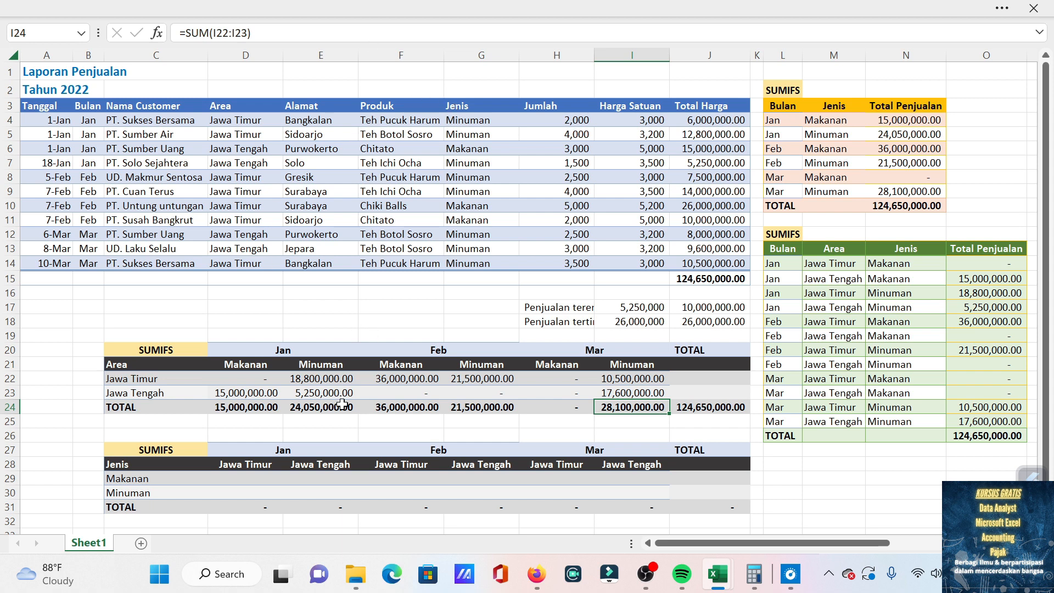
Compare the area table's grand total and March Minuman cells with the green summary list, and review the formula in D22.
{"action": "left_click", "coordinate": [709, 406]}
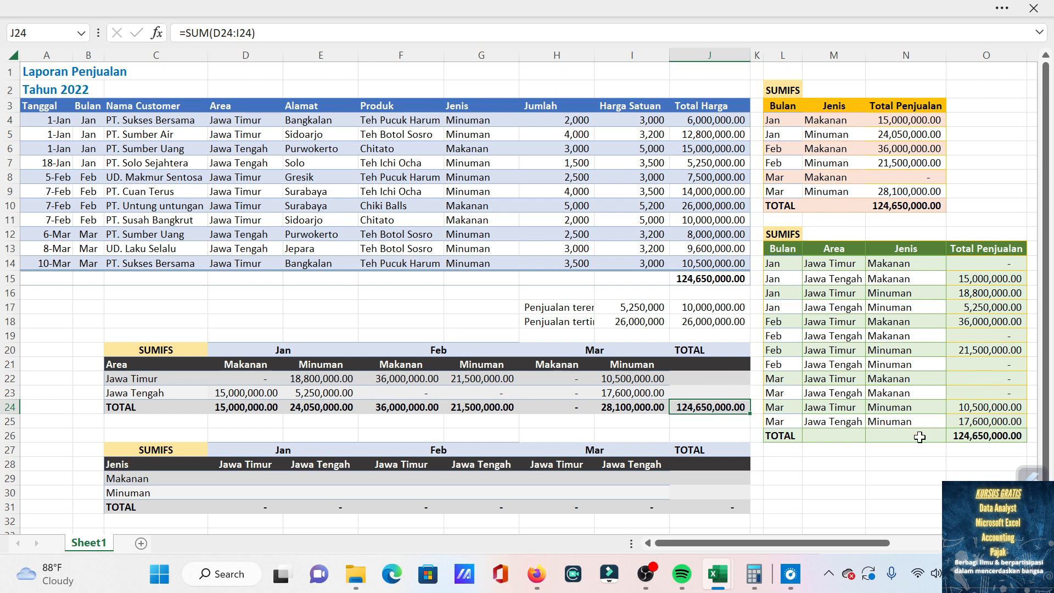
{"action": "left_click", "coordinate": [609, 393]}
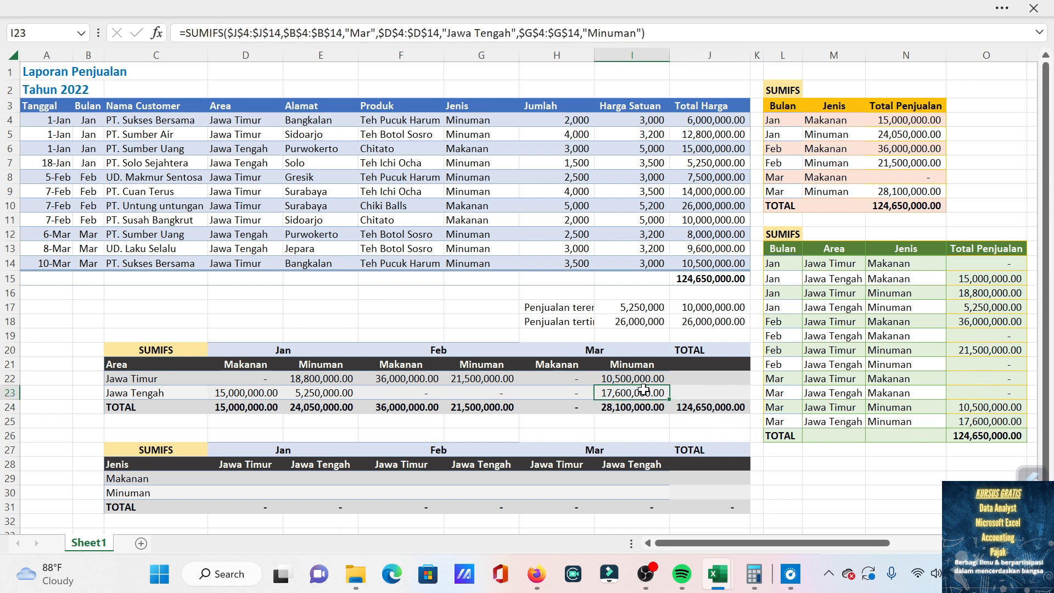
{"action": "left_click", "coordinate": [976, 426]}
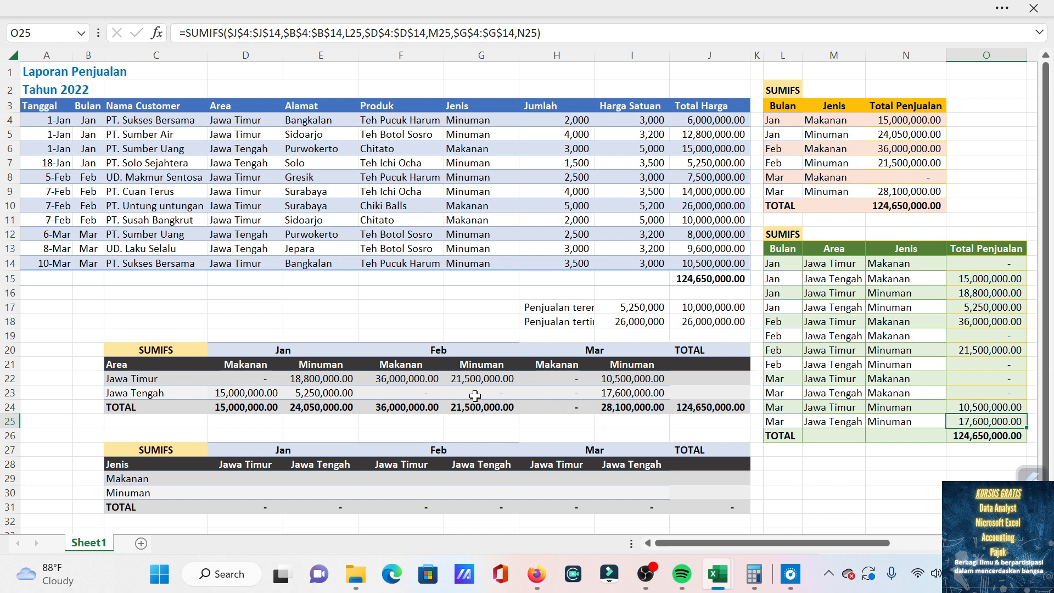
{"action": "left_click", "coordinate": [634, 379]}
{"action": "left_click", "coordinate": [961, 407]}
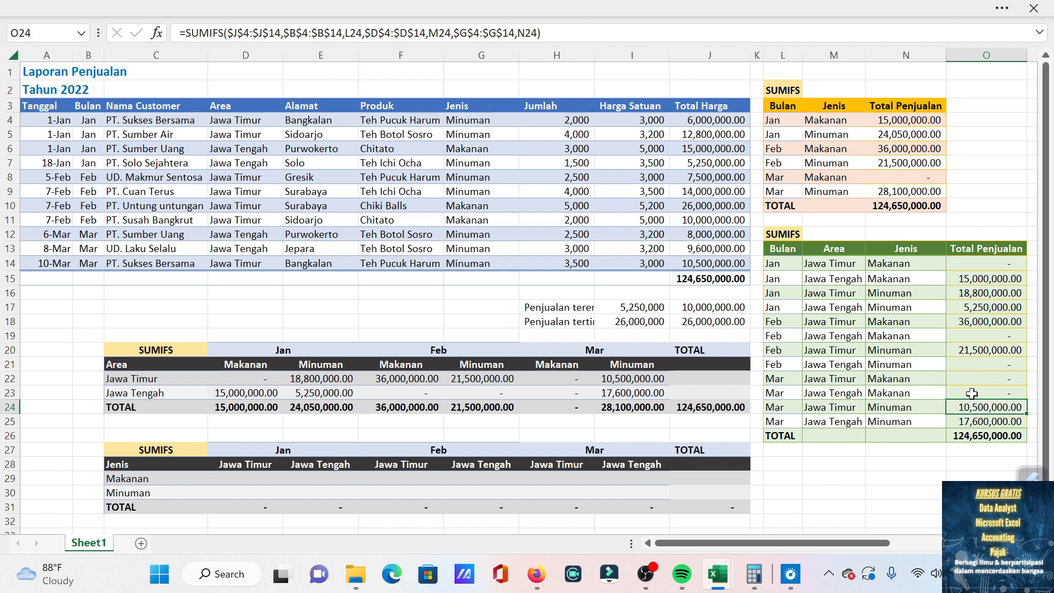
{"action": "scroll", "coordinate": [971, 393], "scroll_direction": "down", "scroll_amount": 1}
{"action": "scroll", "coordinate": [769, 412], "scroll_direction": "up", "scroll_amount": 1}
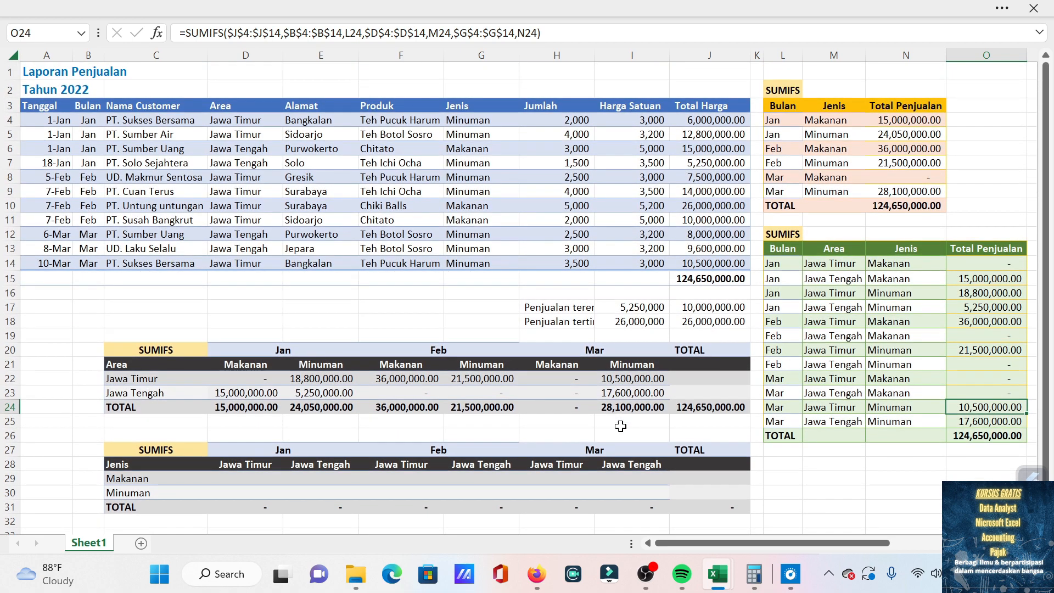
{"action": "left_click", "coordinate": [218, 483]}
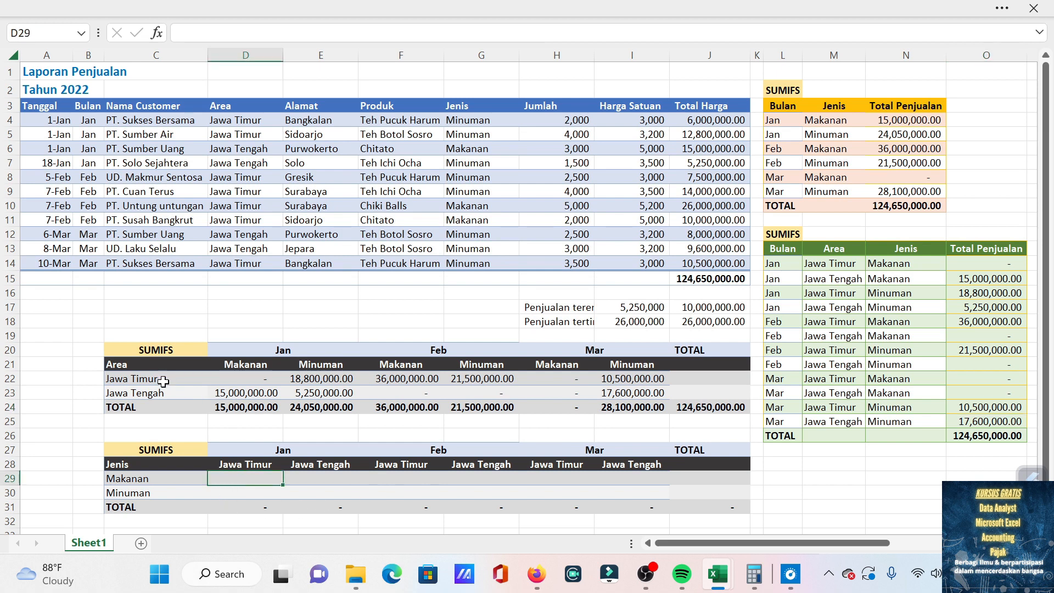
{"action": "left_click", "coordinate": [274, 379]}
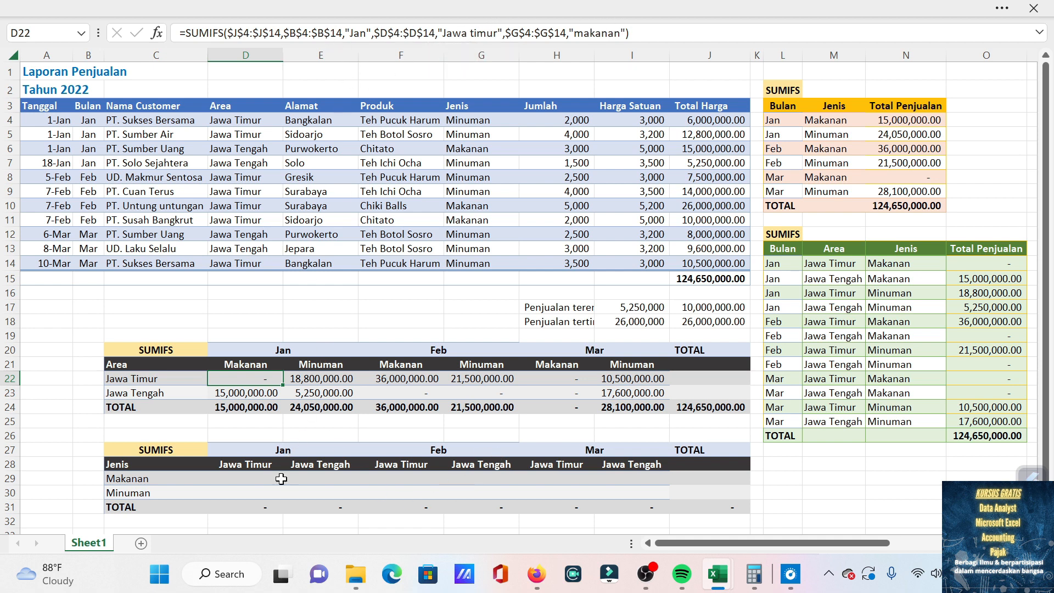
Start a SUMIFS formula in D29 with the Total Harga column, locked as $J$4:$J$14, as sum range.
{"action": "left_click", "coordinate": [249, 478]}
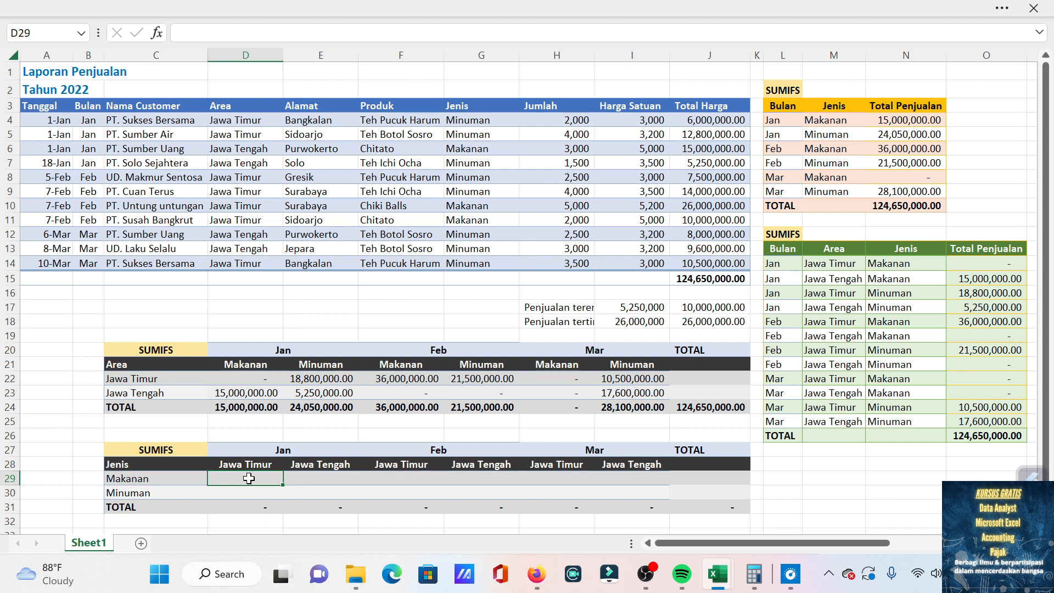
{"action": "type", "text": "=sumif"}
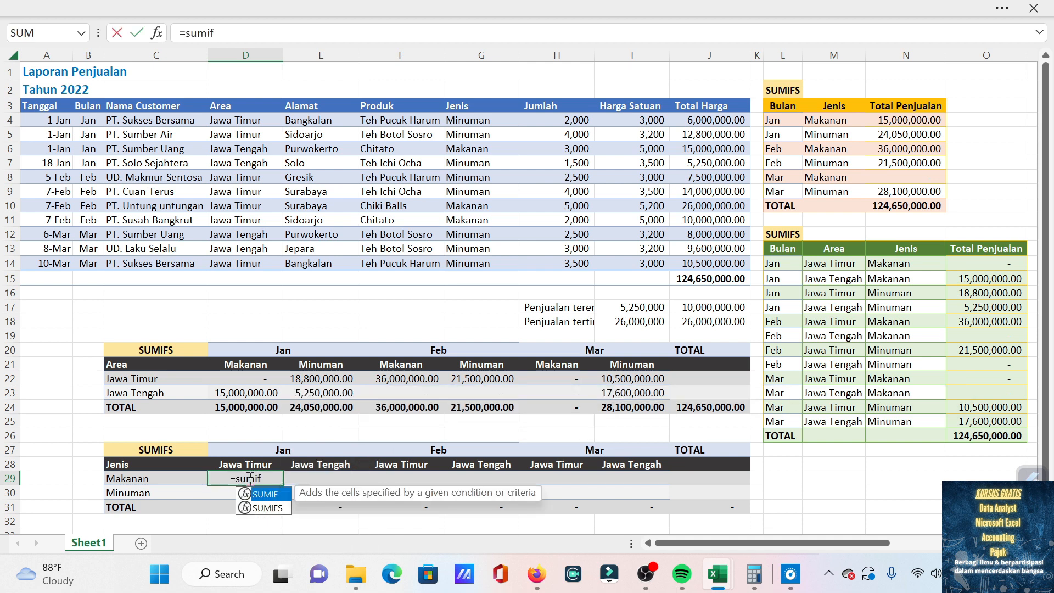
{"action": "type", "text": "s"}
{"action": "key", "text": "Tab"}
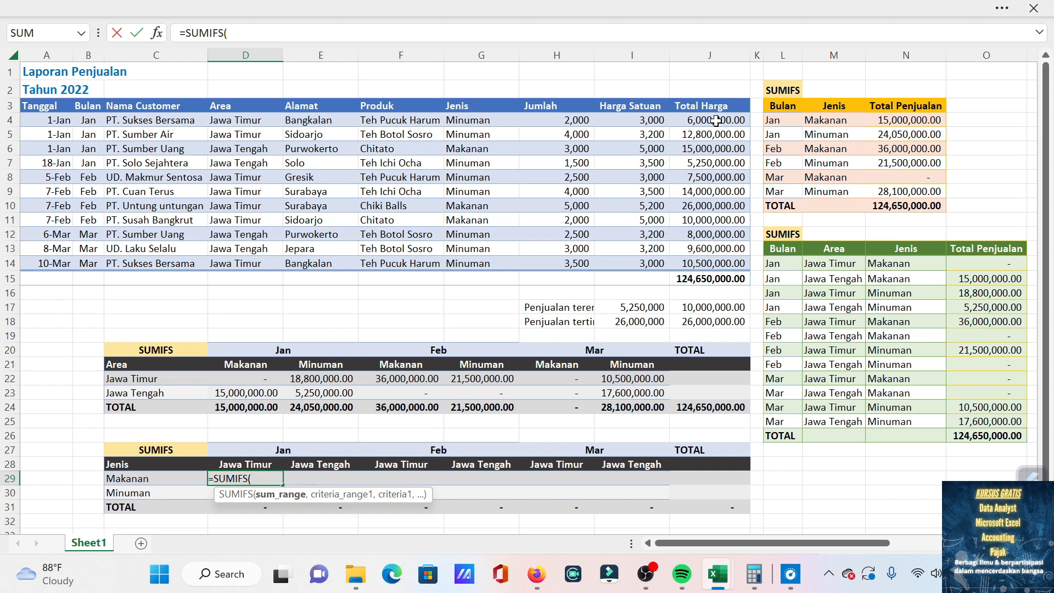
{"action": "left_click_drag", "start_coordinate": [715, 121], "coordinate": [707, 263]}
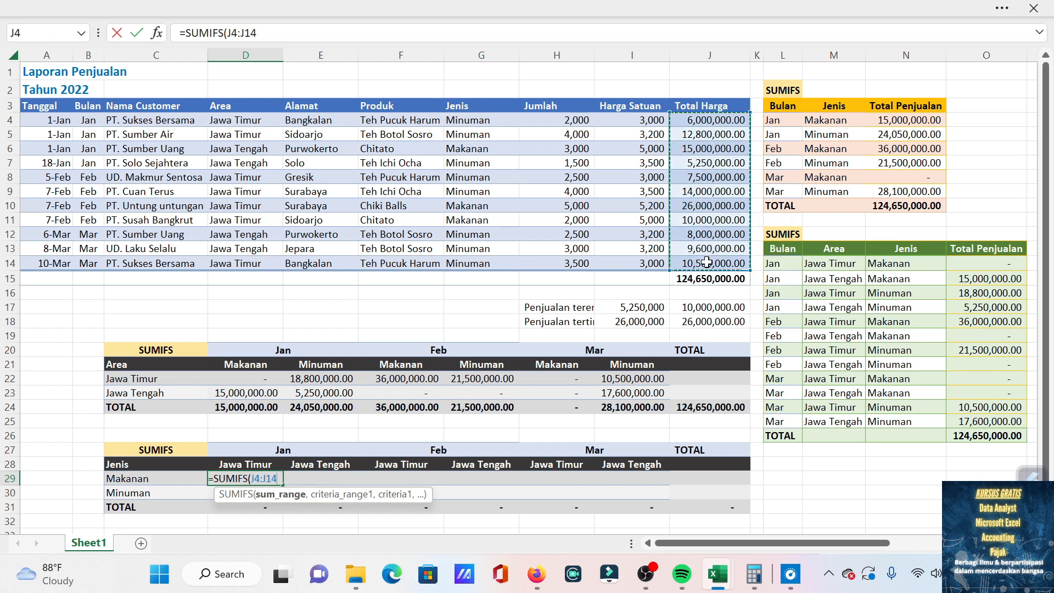
{"action": "key", "text": "F4"}
{"action": "type", "text": ","}
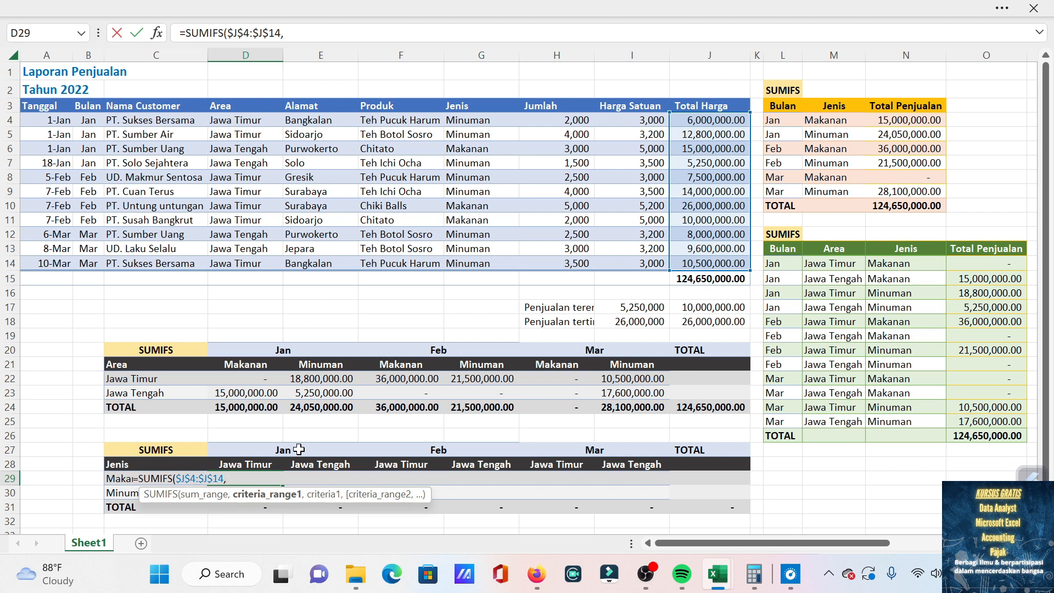
Add the Bulan column, locked as $B$4:$B$14, as first criteria range of the D29 formula with month header D27 as its criterion.
{"action": "left_click", "coordinate": [92, 119]}
{"action": "left_click_drag", "start_coordinate": [94, 133], "coordinate": [86, 260]}
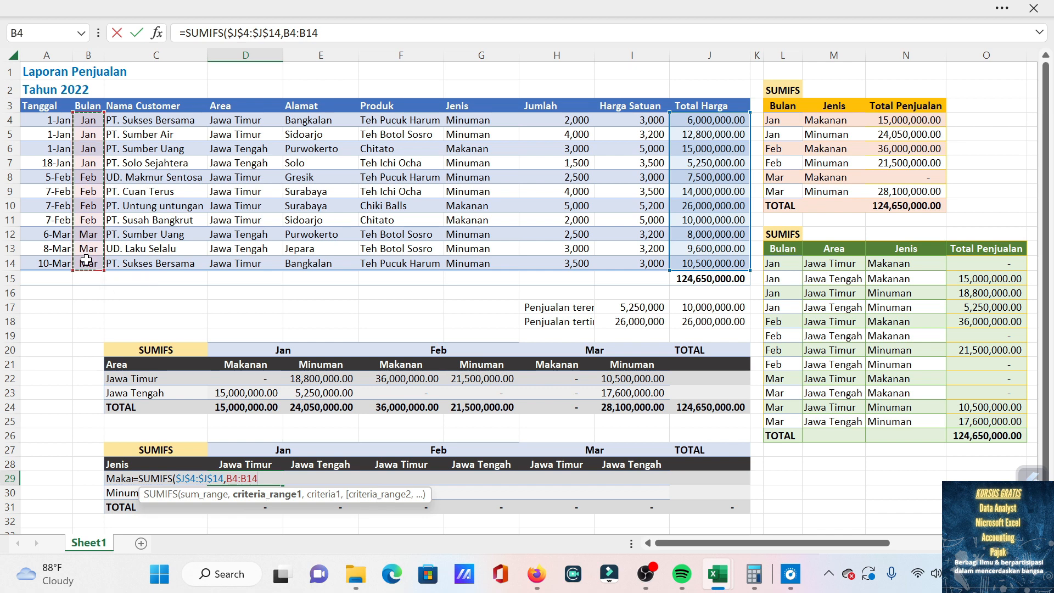
{"action": "key", "text": "F4"}
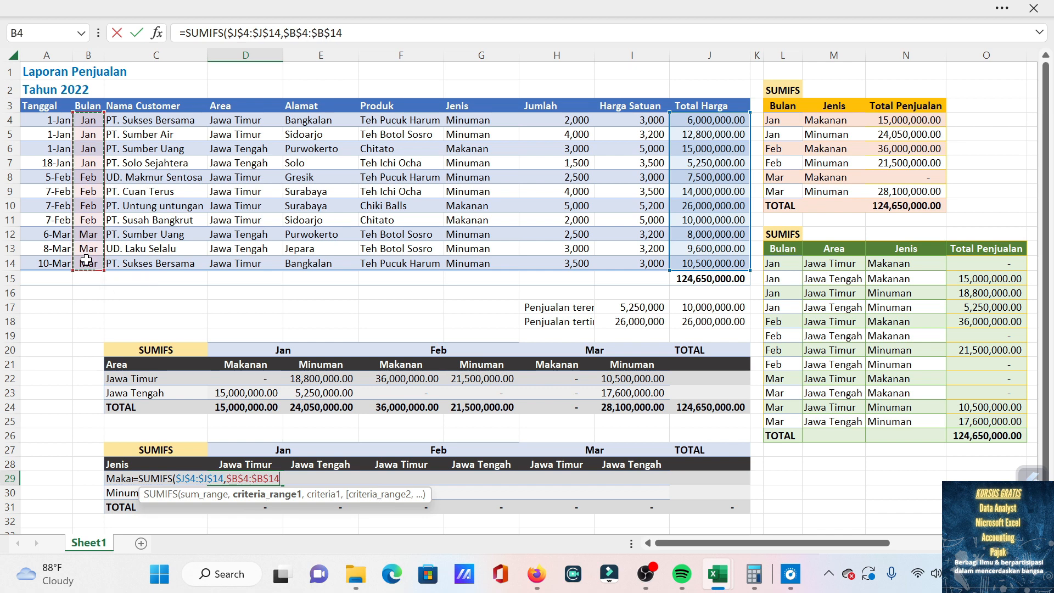
{"action": "type", "text": ","}
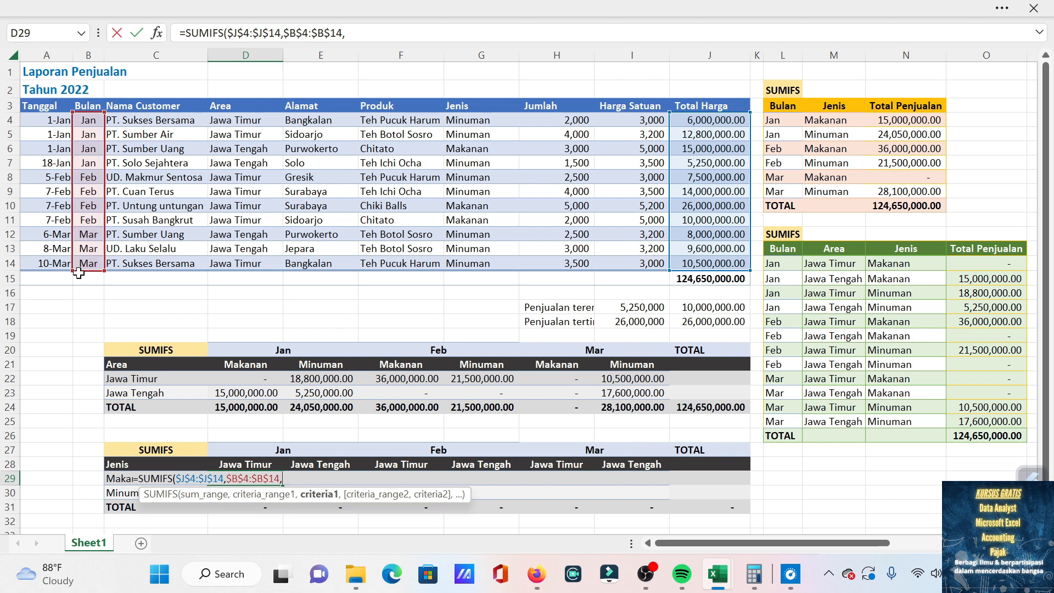
{"action": "left_click", "coordinate": [273, 446]}
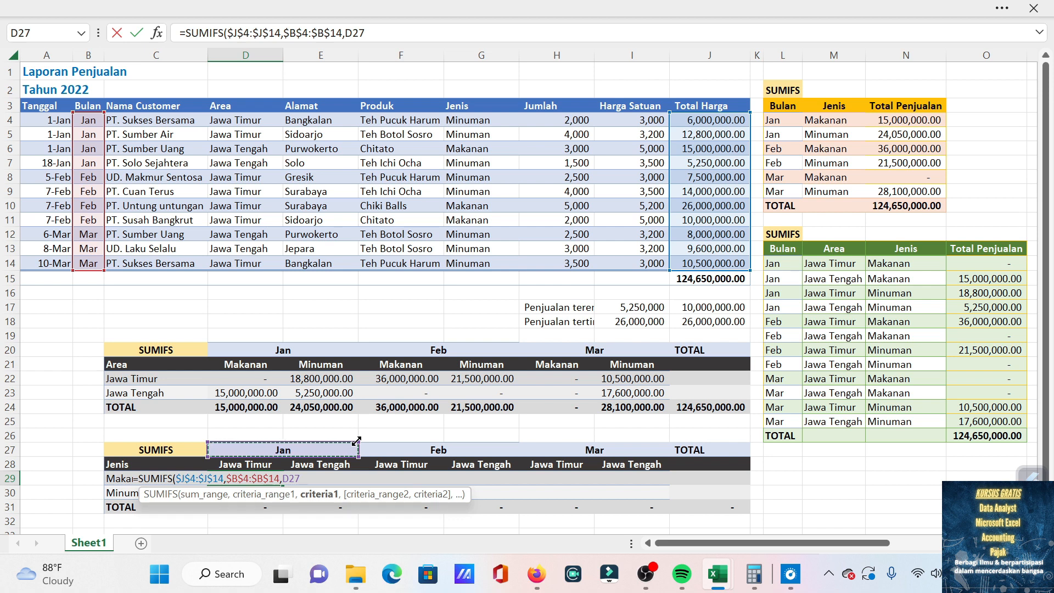
{"action": "type", "text": ","}
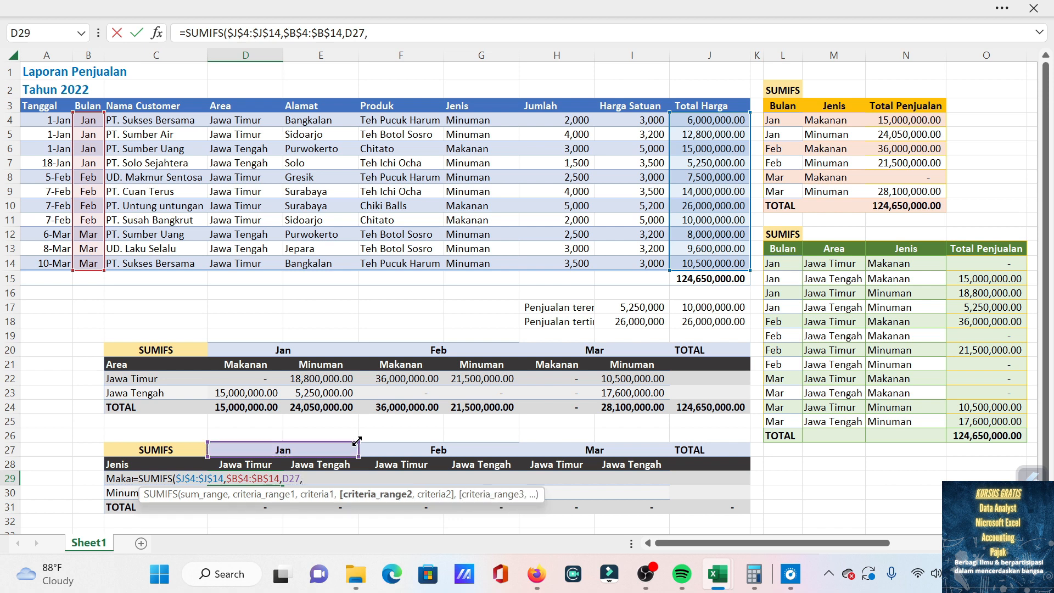
Add the Jenis column, locked as $G$4:$G$14, as second criteria range of the D29 formula with cell C29 as its criterion.
{"action": "left_click_drag", "start_coordinate": [472, 119], "coordinate": [483, 257]}
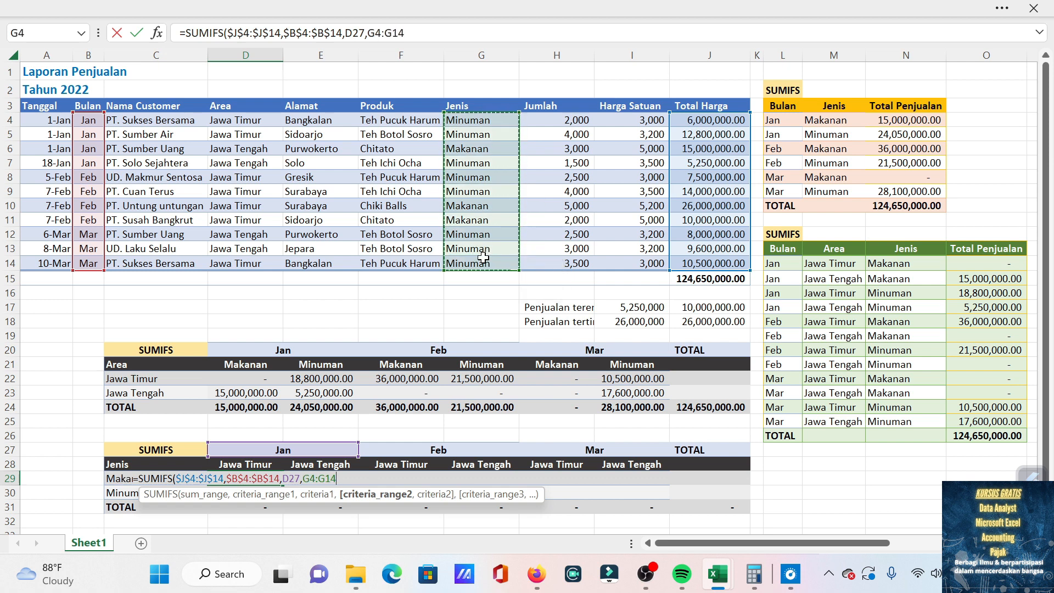
{"action": "key", "text": "F4"}
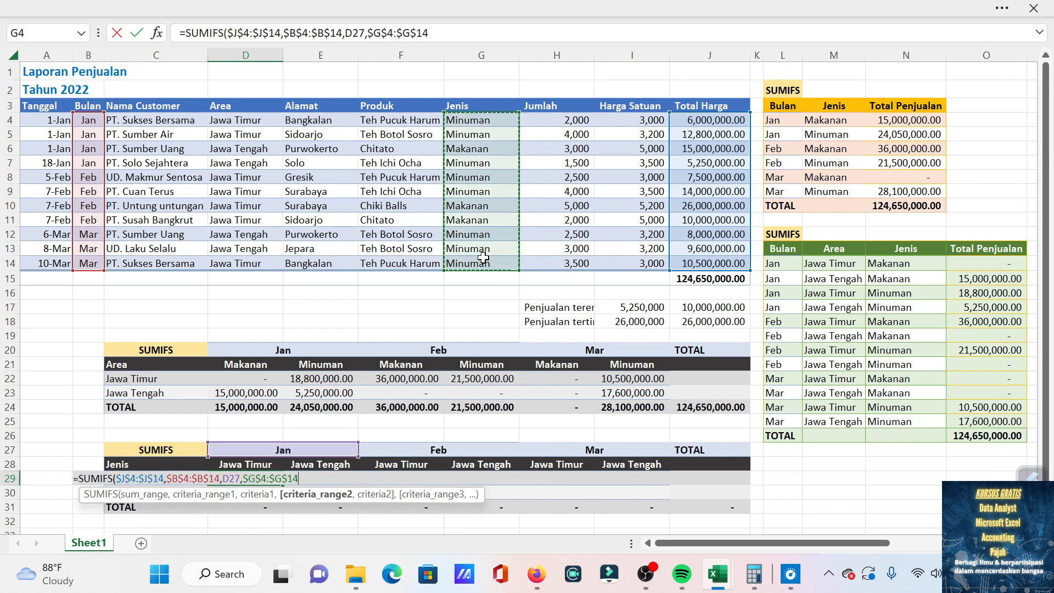
{"action": "type", "text": ","}
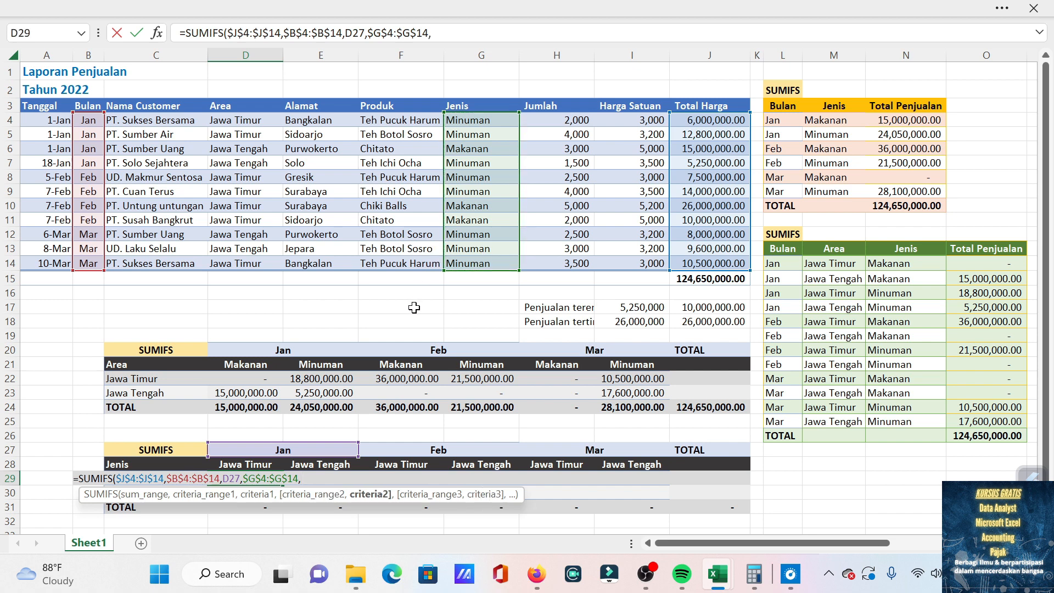
{"action": "left_click", "coordinate": [174, 459]}
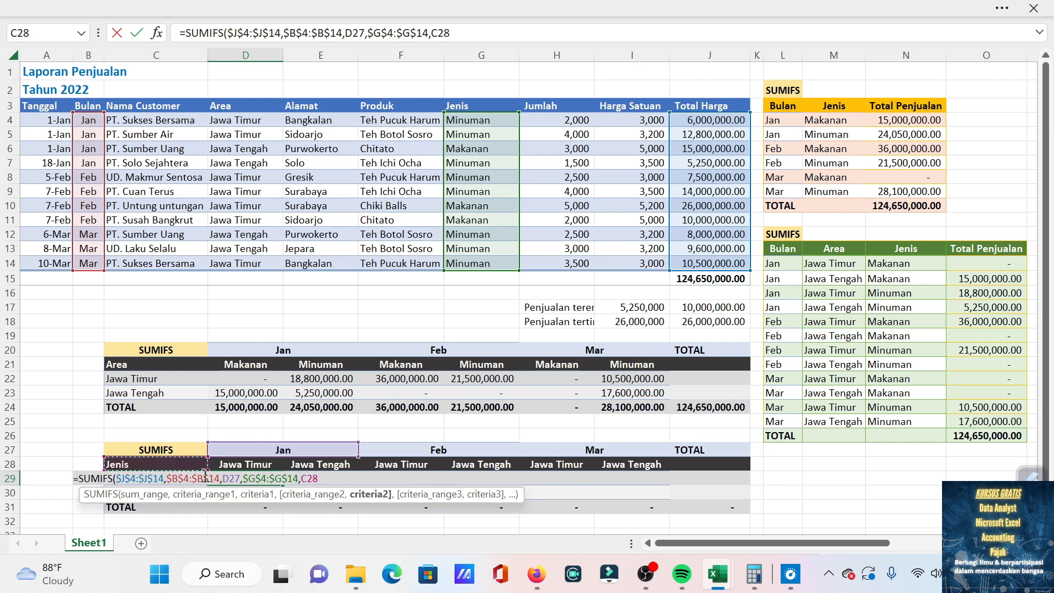
{"action": "left_click", "coordinate": [206, 475]}
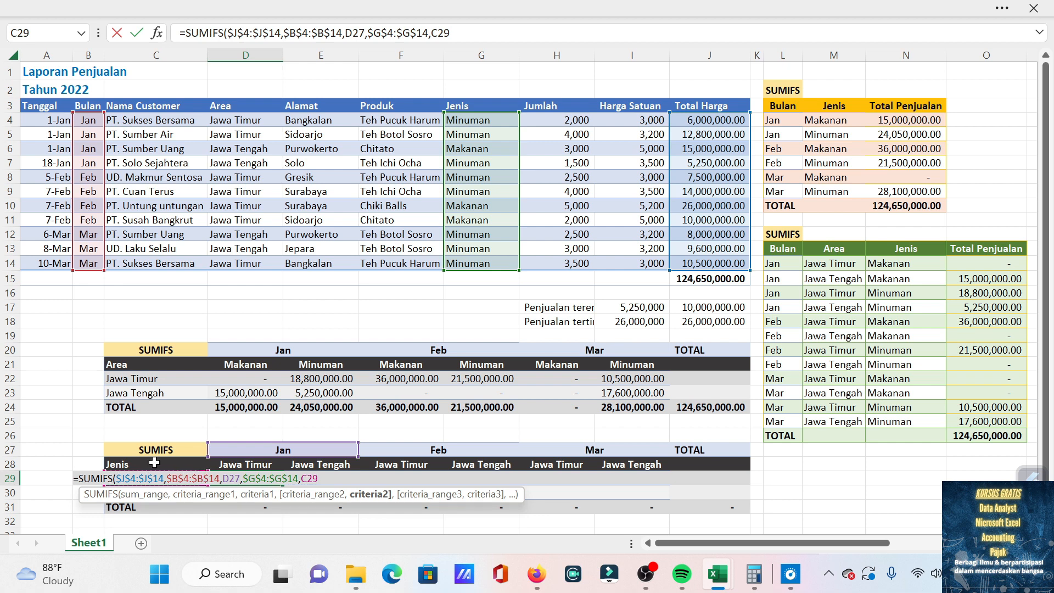
{"action": "type", "text": ","}
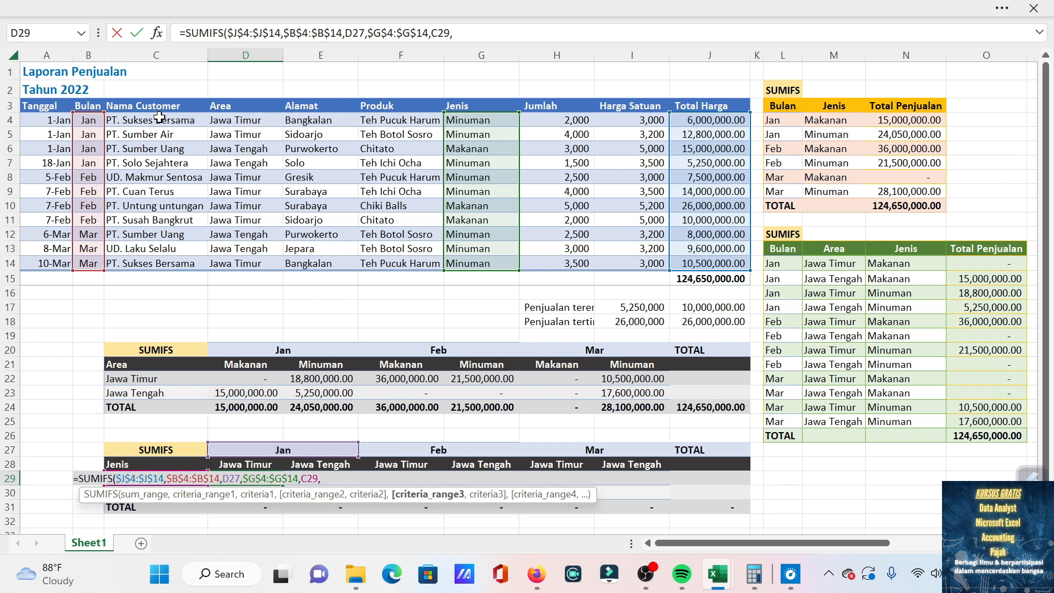
Add the Area column, locked as $D$4:$D$14, as third criteria range of the D29 formula with area header D28 as its criterion.
{"action": "left_click_drag", "start_coordinate": [254, 120], "coordinate": [268, 269]}
{"action": "key", "text": "F4"}
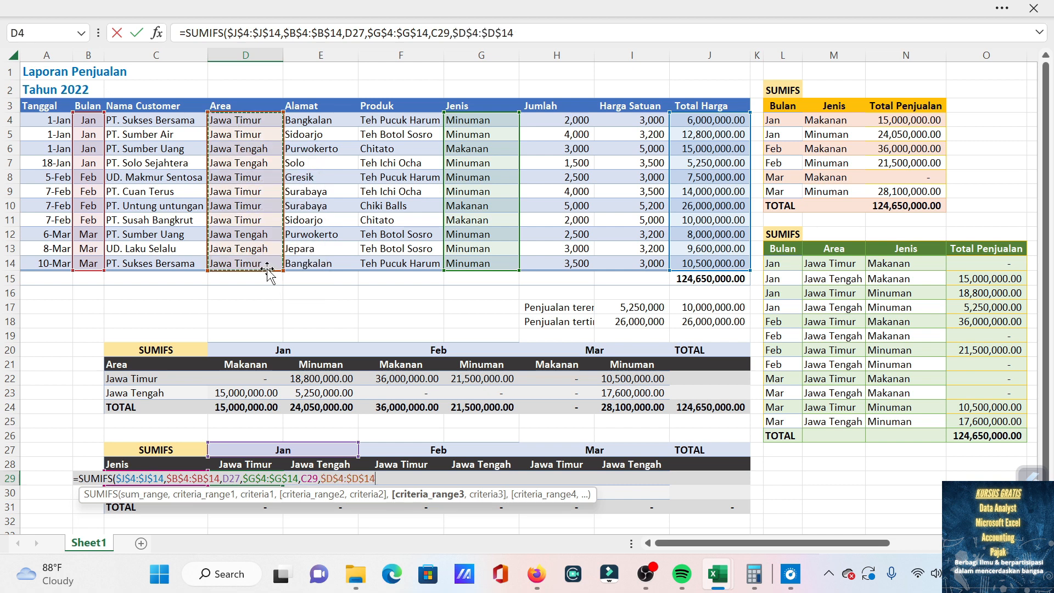
{"action": "type", "text": ","}
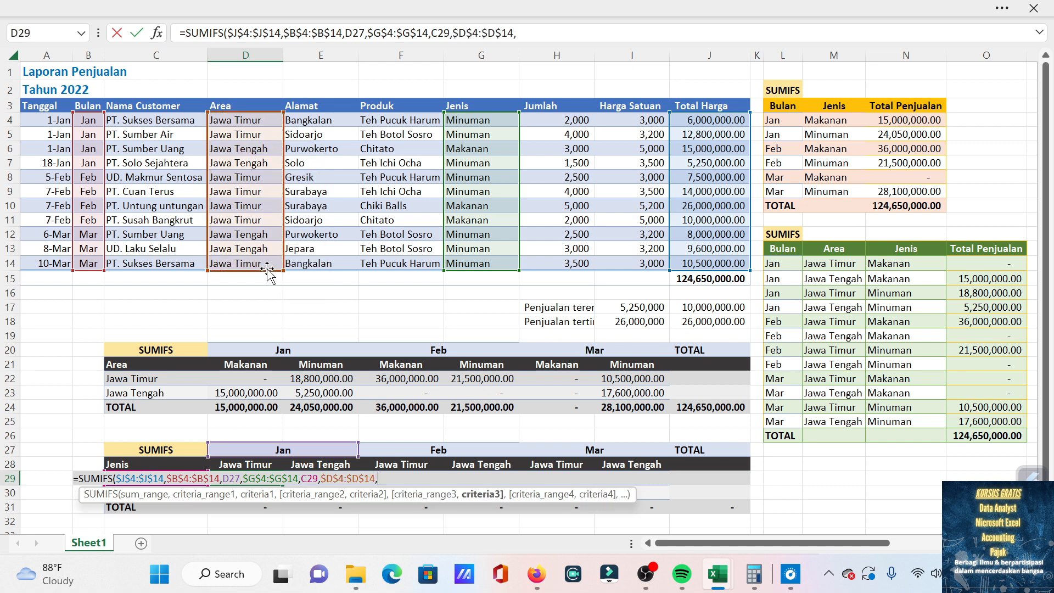
{"action": "left_click", "coordinate": [253, 466]}
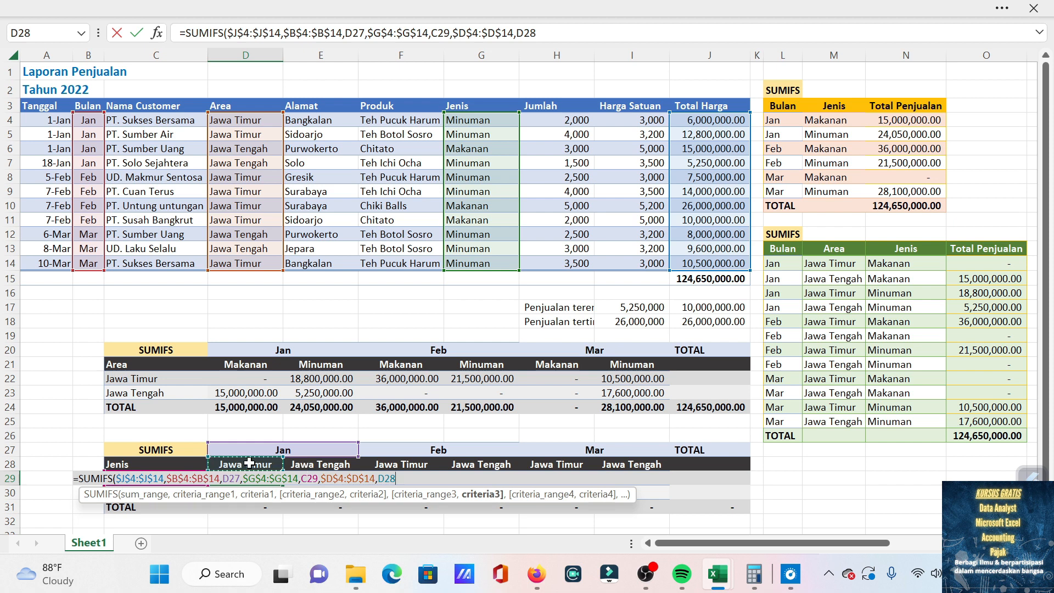
Lock the criteria references in the D29 formula as $D$27, $C$29 and $D$28, and complete the formula.
{"action": "key", "text": "F4"}
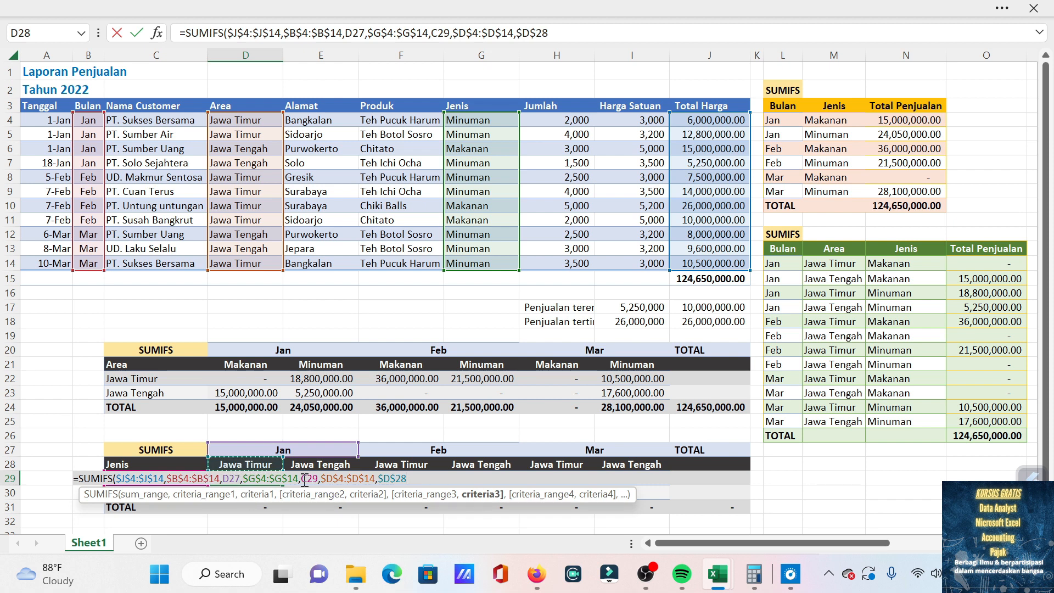
{"action": "left_click", "coordinate": [230, 478]}
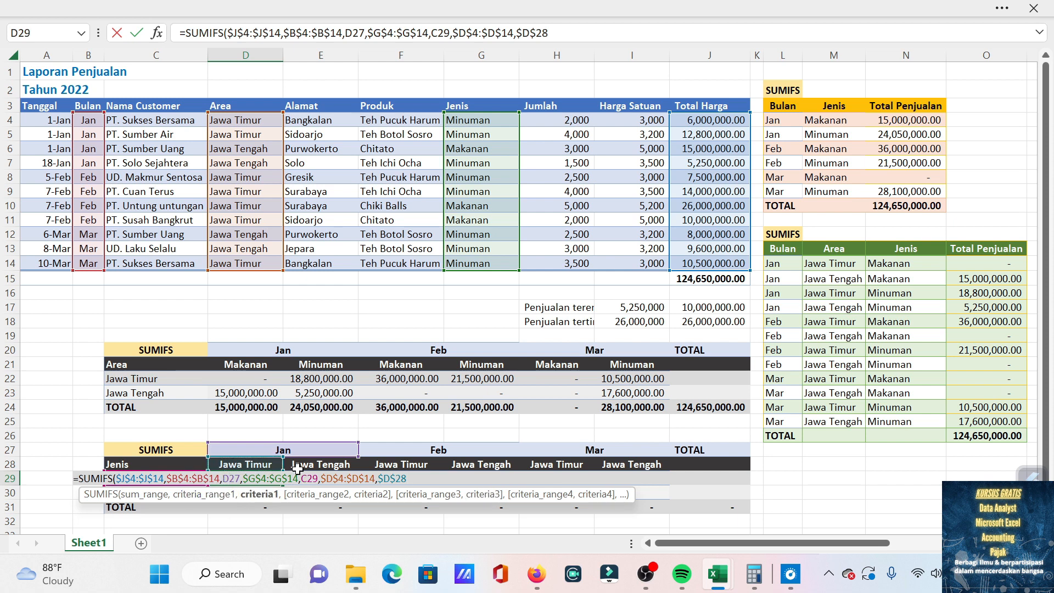
{"action": "key", "text": "F4"}
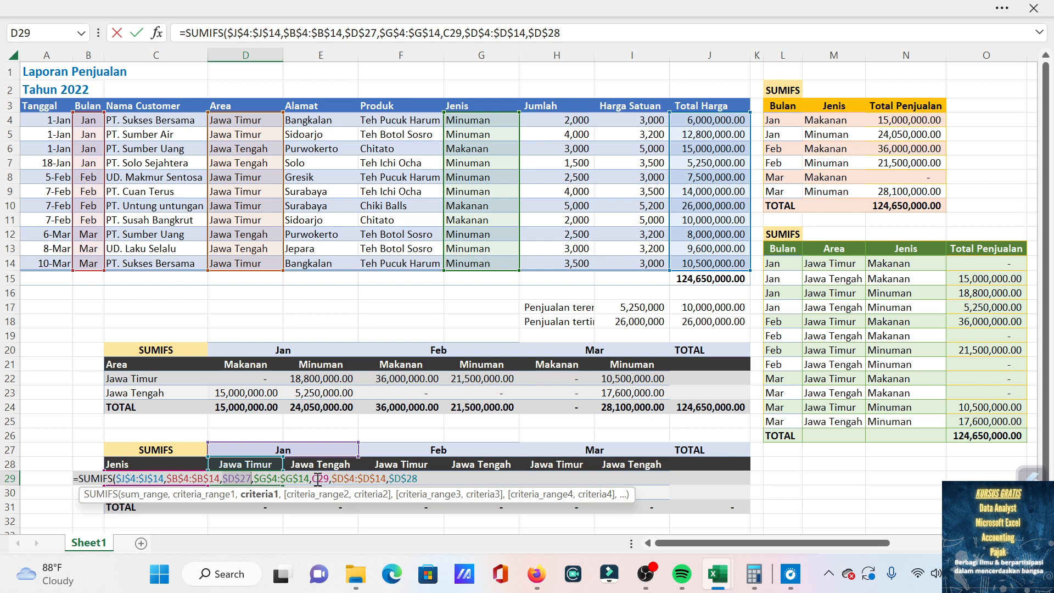
{"action": "left_click", "coordinate": [319, 478]}
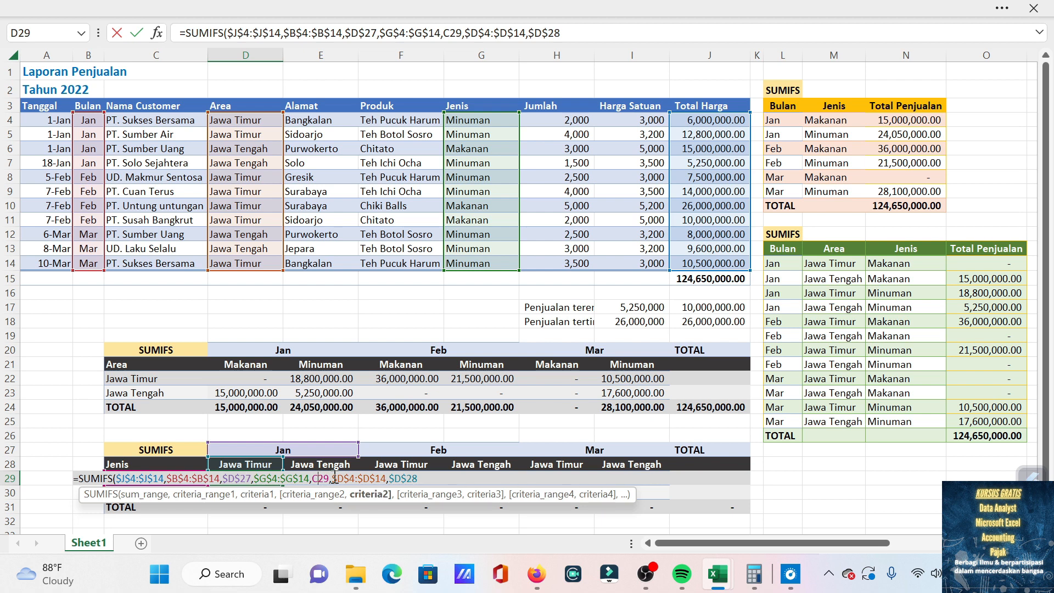
{"action": "key", "text": "F4"}
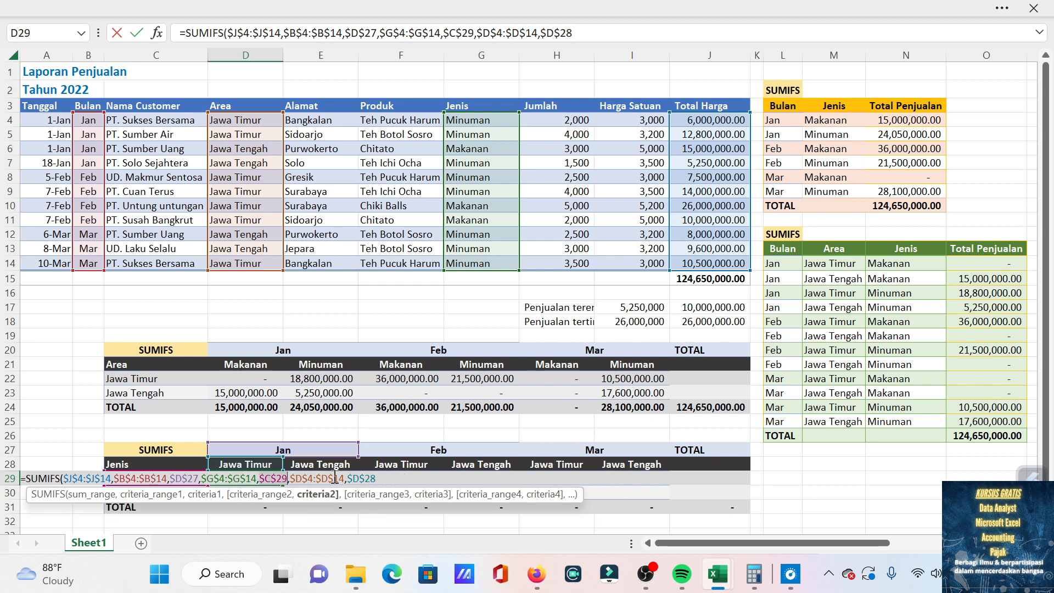
{"action": "left_click", "coordinate": [381, 477]}
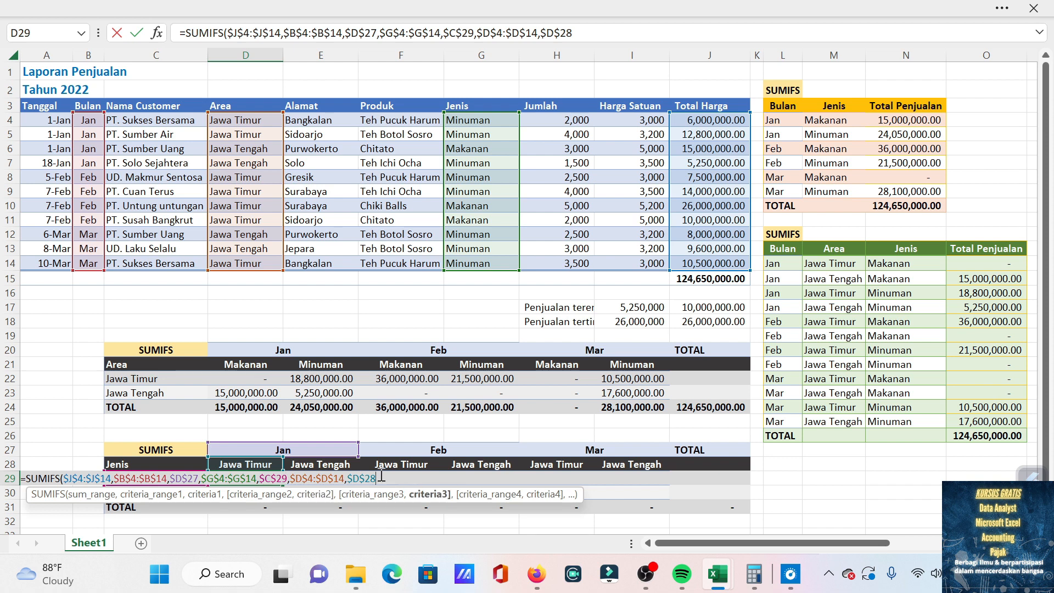
{"action": "type", "text": ")"}
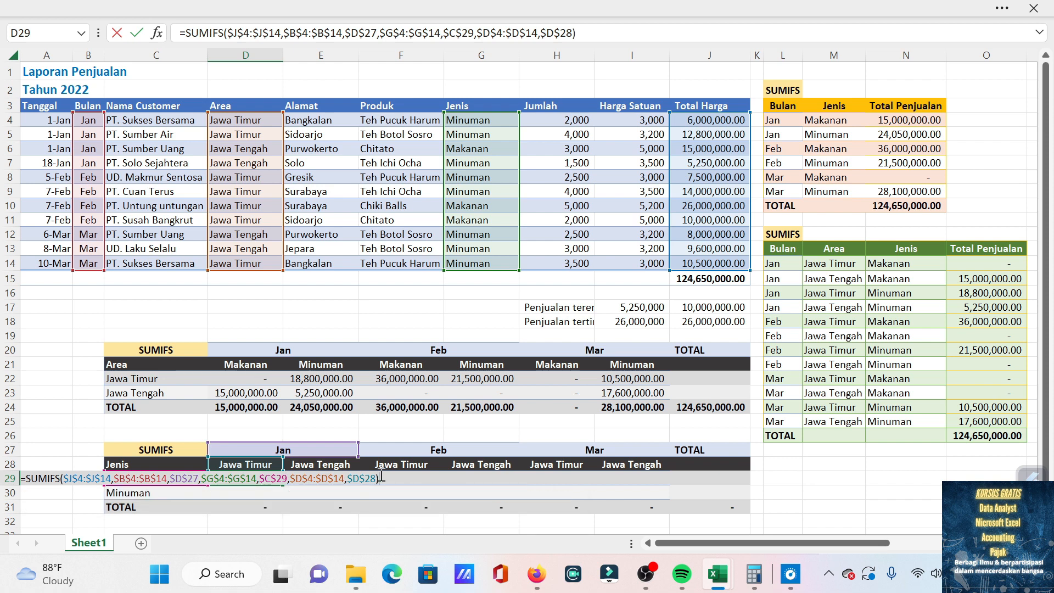
{"action": "key", "text": "Return"}
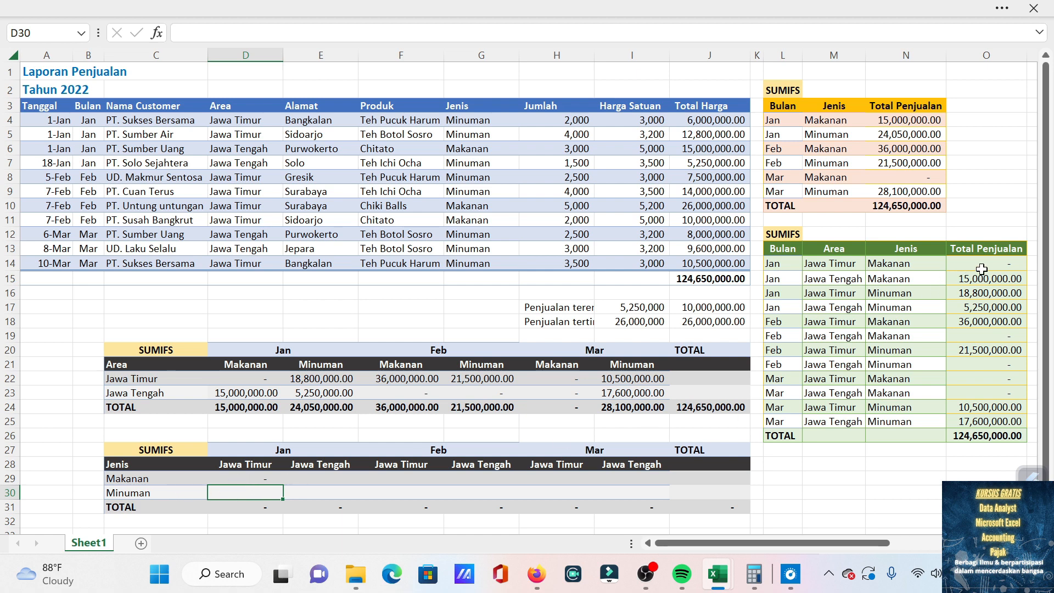
Copy the D29 formula into F29, the Jawa Timur column under Feb.
{"action": "left_click", "coordinate": [260, 477]}
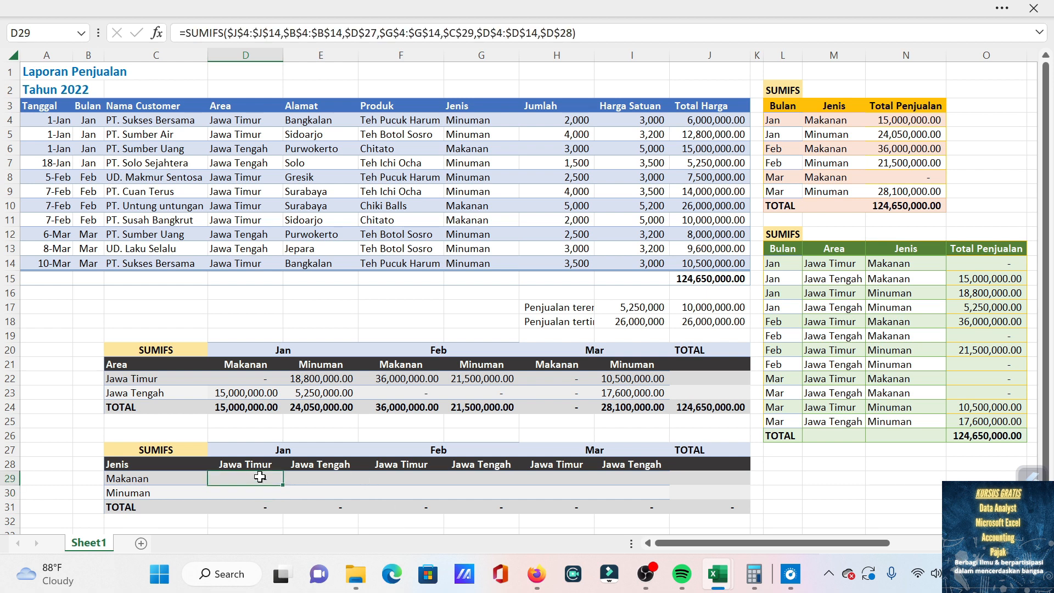
{"action": "key", "text": "ctrl+c"}
{"action": "key", "text": "Right"}
{"action": "key", "text": "Right"}
{"action": "key", "text": "Return"}
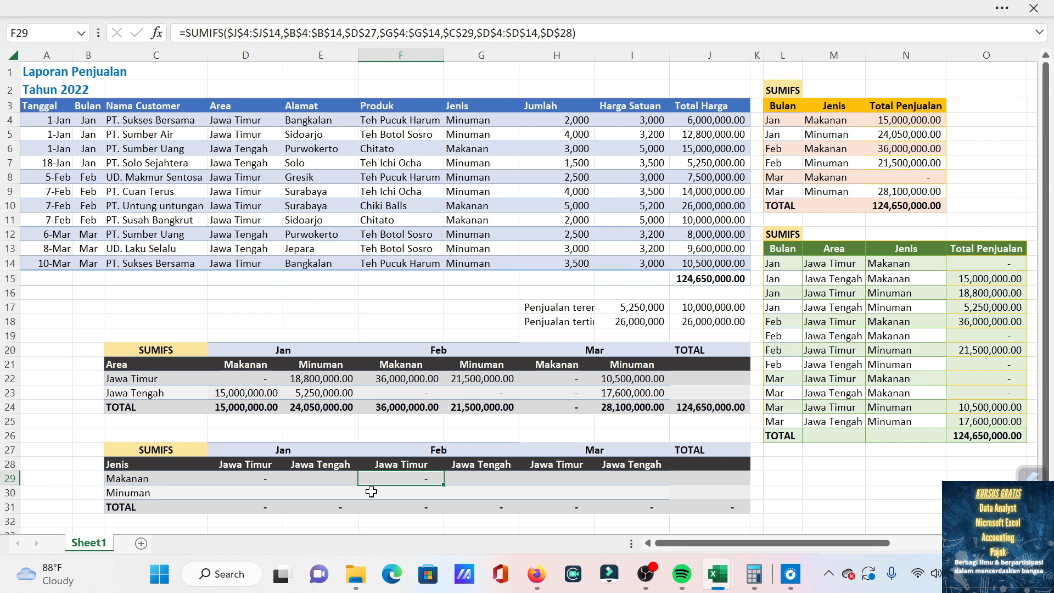
Change the month criterion in the F29 formula to the relative reference D27.
{"action": "key", "text": "F2"}
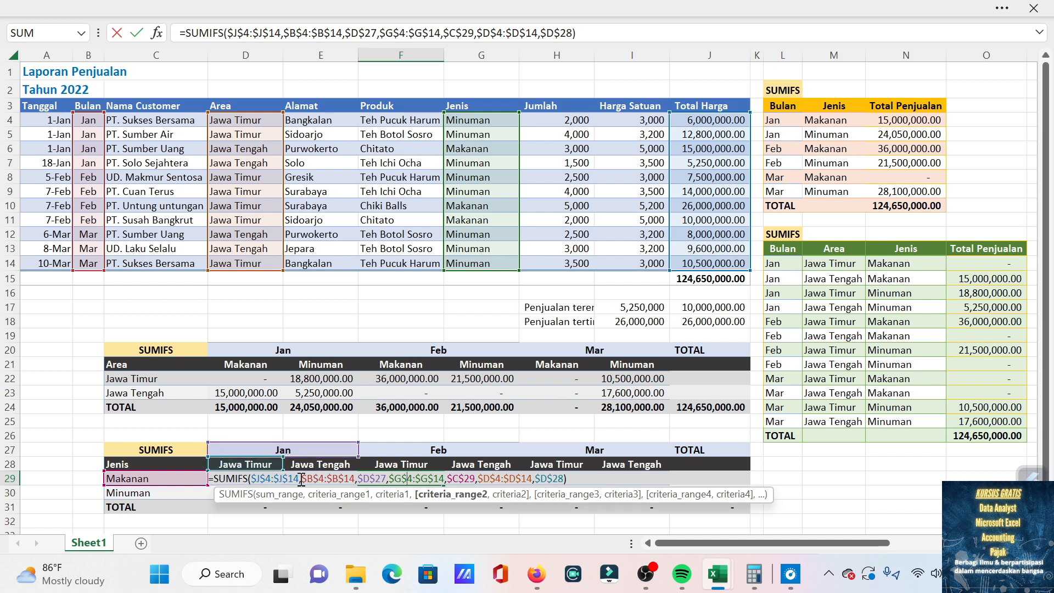
{"action": "left_click", "coordinate": [377, 478]}
{"action": "key", "text": "BackSpace"}
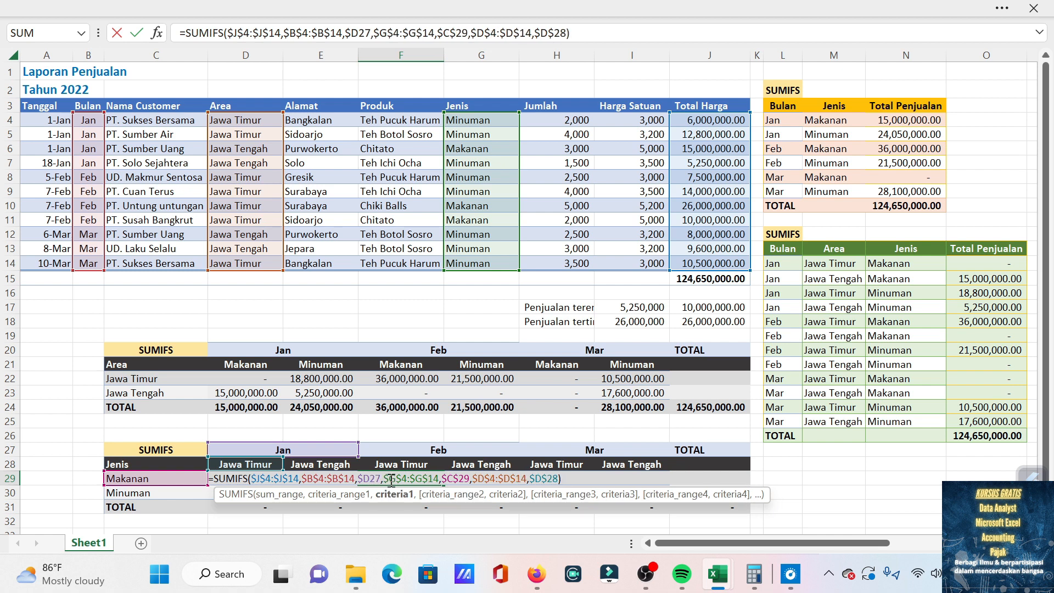
{"action": "key", "text": "F4"}
{"action": "key", "text": "Return"}
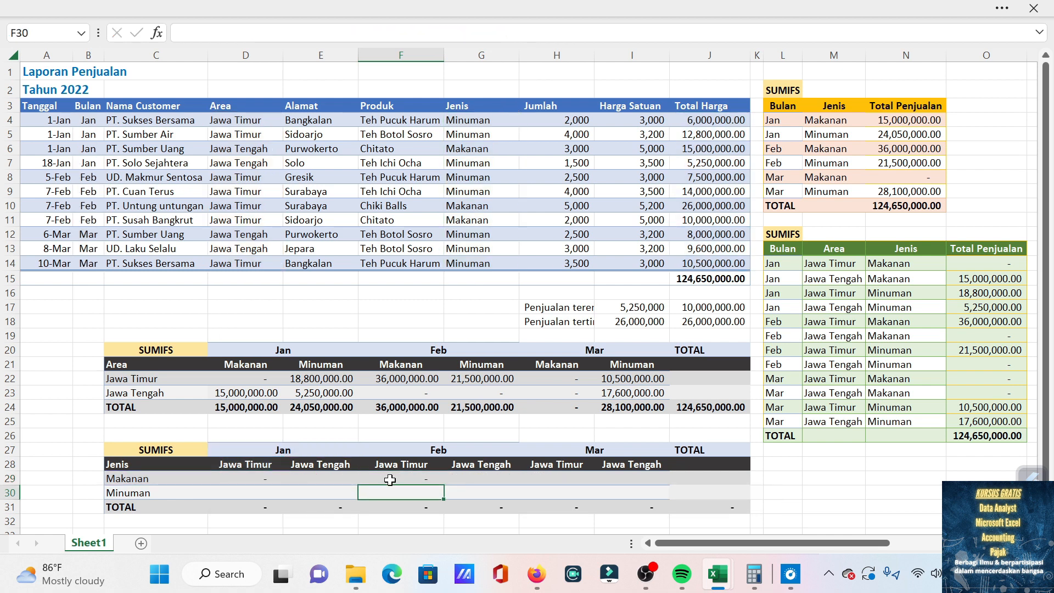
Make the month criterion in the D29 formula the relative reference D27.
{"action": "left_click", "coordinate": [267, 479]}
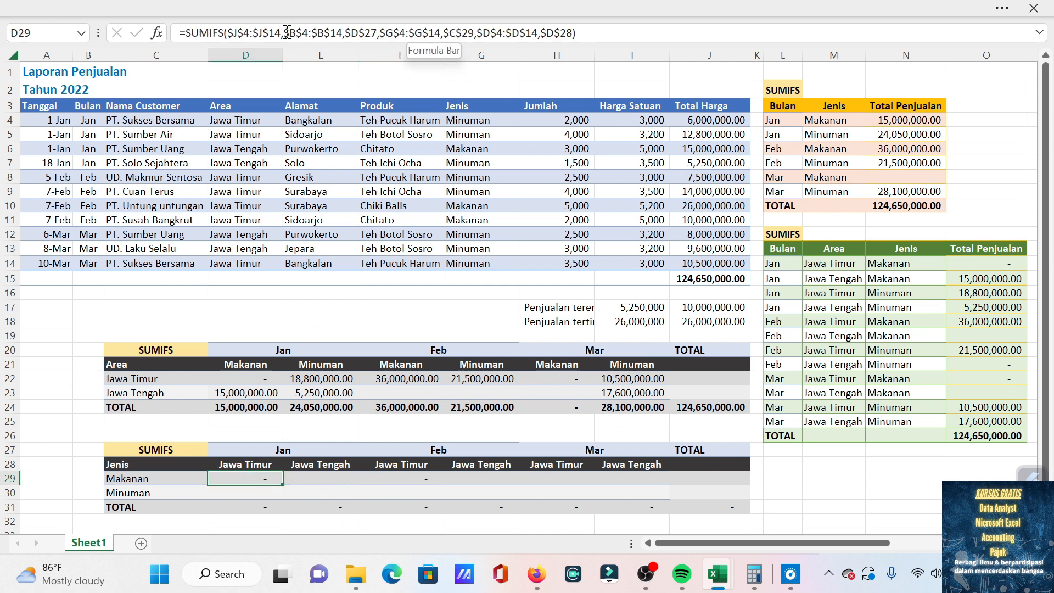
{"action": "left_click", "coordinate": [376, 33]}
{"action": "key", "text": "BackSpace"}
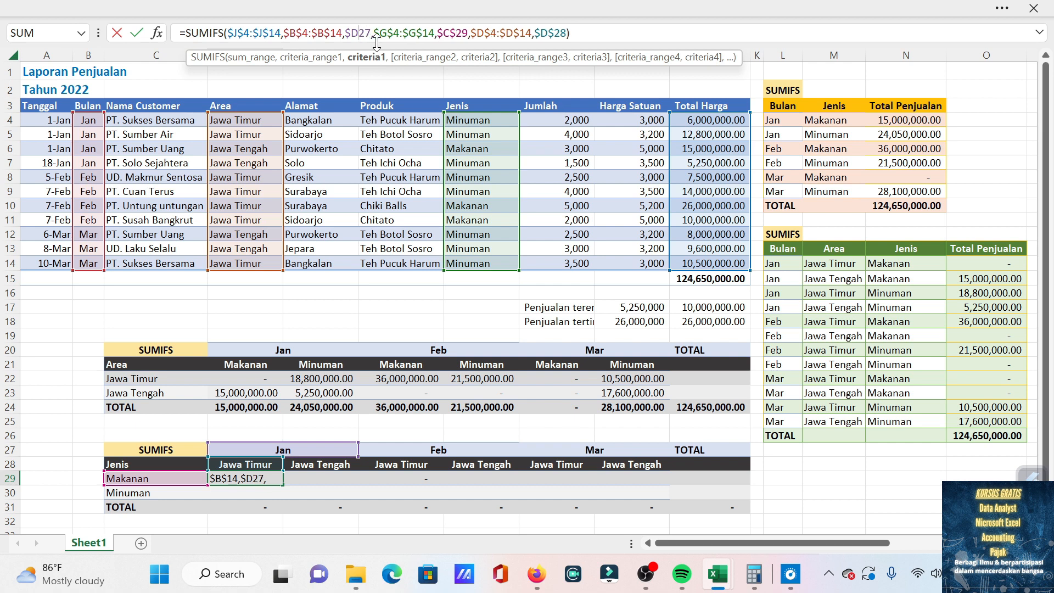
{"action": "key", "text": "Return"}
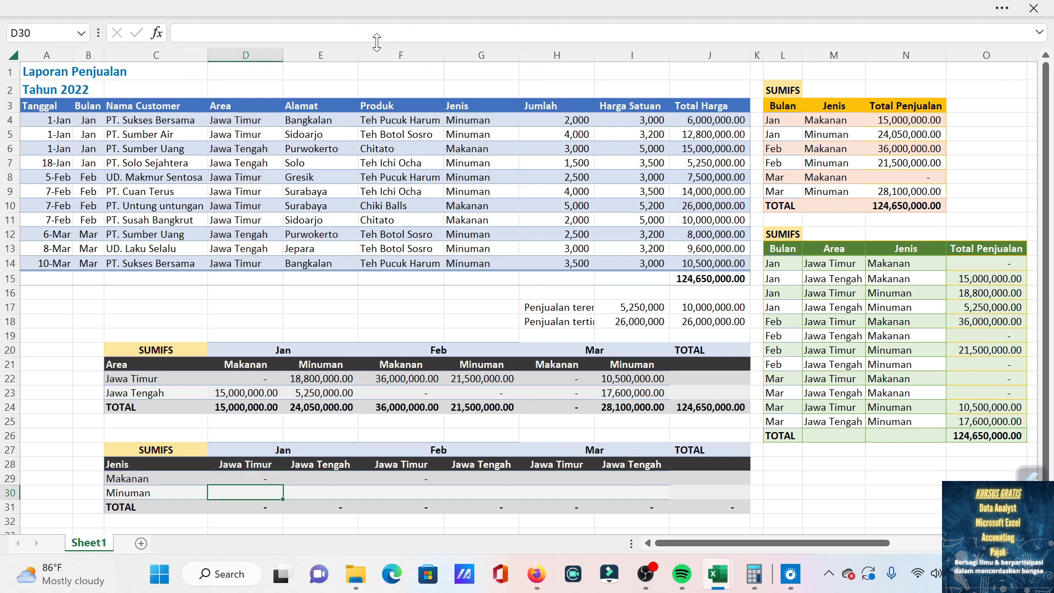
Copy the D29 formula into F29, and from there into H29, for the Feb and Mar Jawa Timur columns.
{"action": "key", "text": "Up"}
{"action": "key", "text": "ctrl+c"}
{"action": "key", "text": "Right"}
{"action": "key", "text": "Right"}
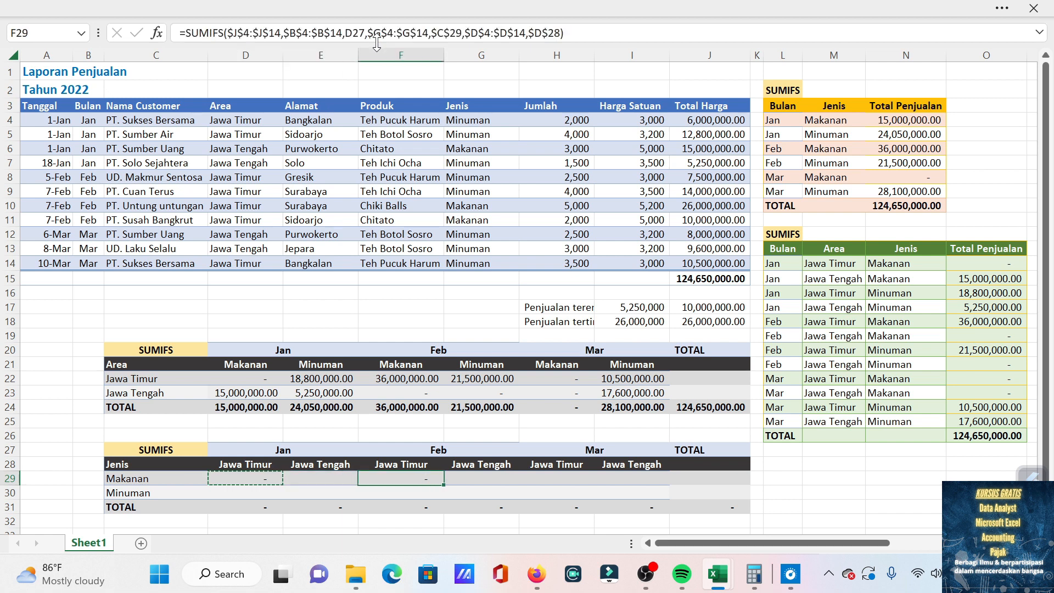
{"action": "key", "text": "ctrl+v"}
{"action": "key", "text": "ctrl+c"}
{"action": "key", "text": "Right"}
{"action": "key", "text": "Right"}
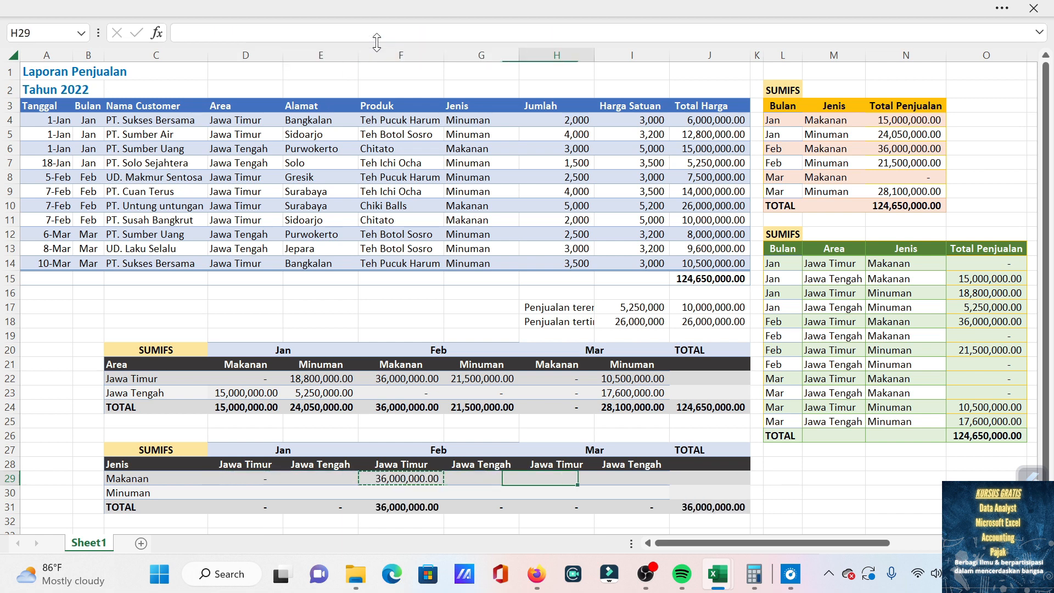
{"action": "key", "text": "ctrl+v"}
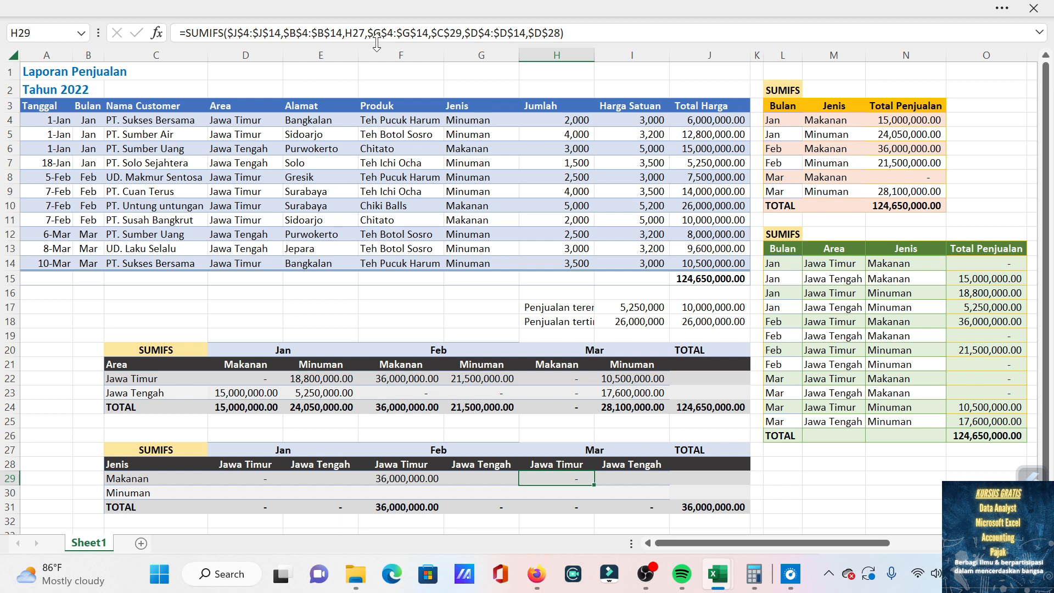
Start a SUMIFS formula in D30, the Minuman row of the Jan Jawa Timur column.
{"action": "key", "text": "Left"}
{"action": "key", "text": "Left"}
{"action": "key", "text": "Left"}
{"action": "key", "text": "Left"}
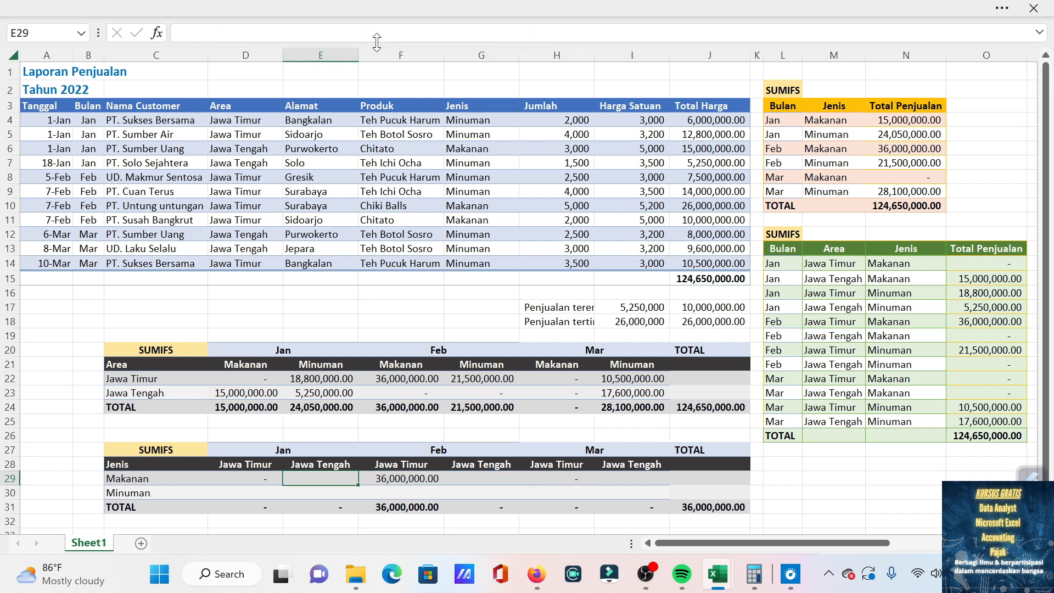
{"action": "key", "text": "Down"}
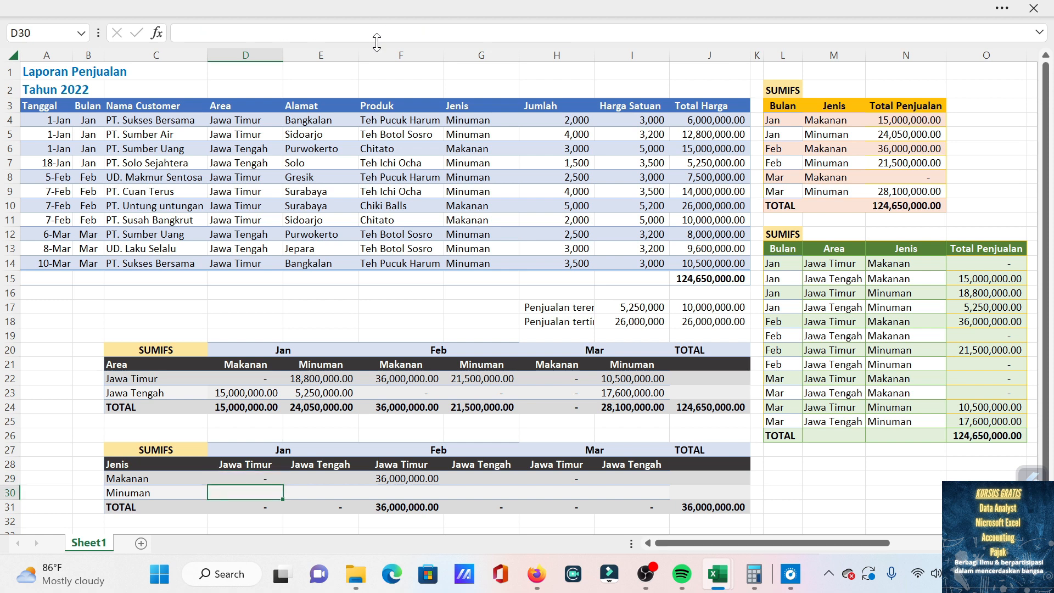
{"action": "type", "text": "=sumif"}
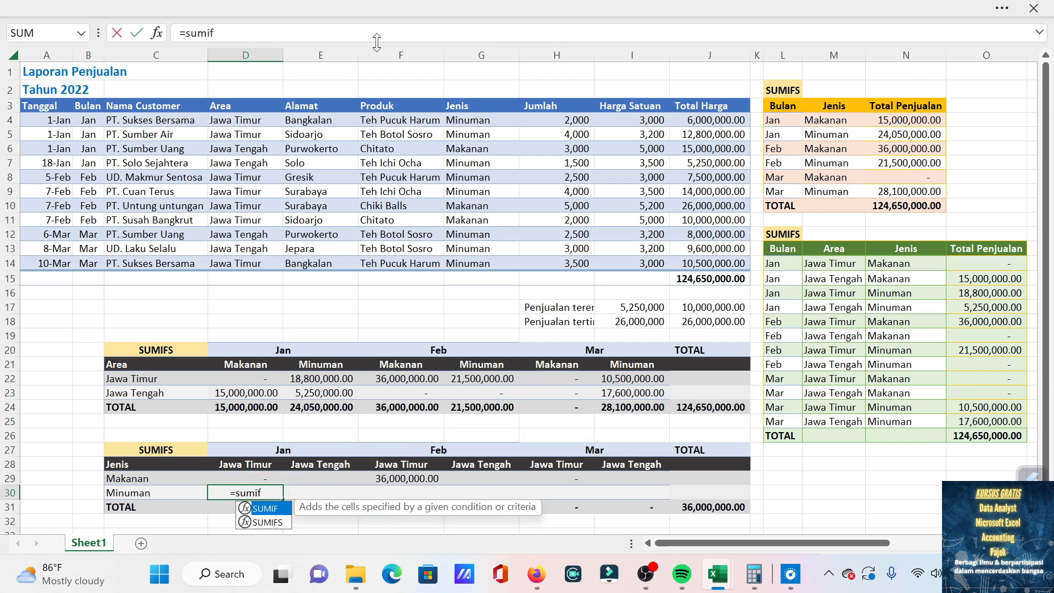
{"action": "type", "text": "s"}
{"action": "key", "text": "Tab"}
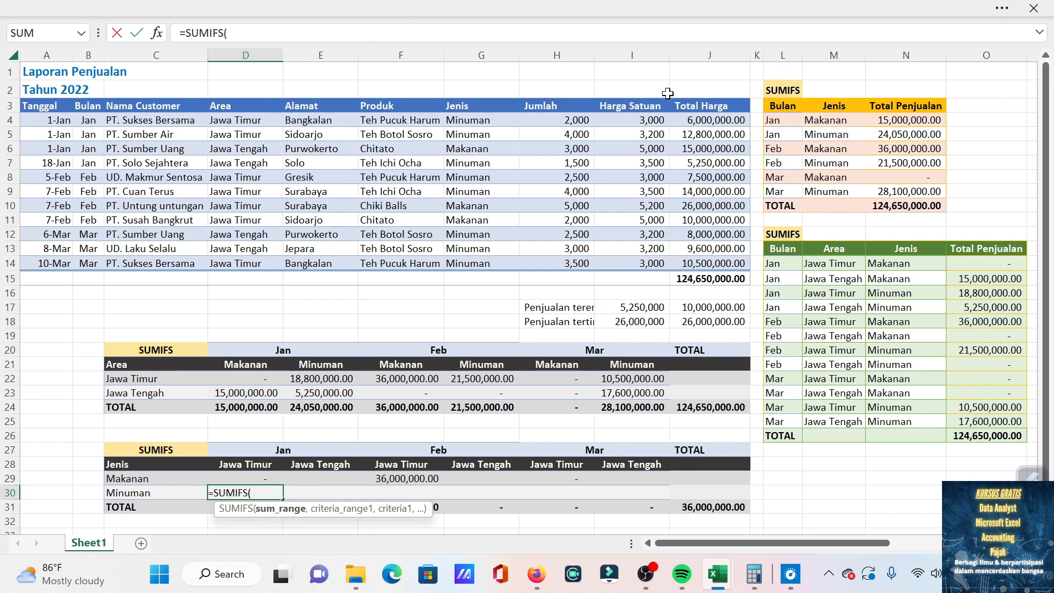
{"action": "left_click_drag", "start_coordinate": [709, 120], "coordinate": [705, 273]}
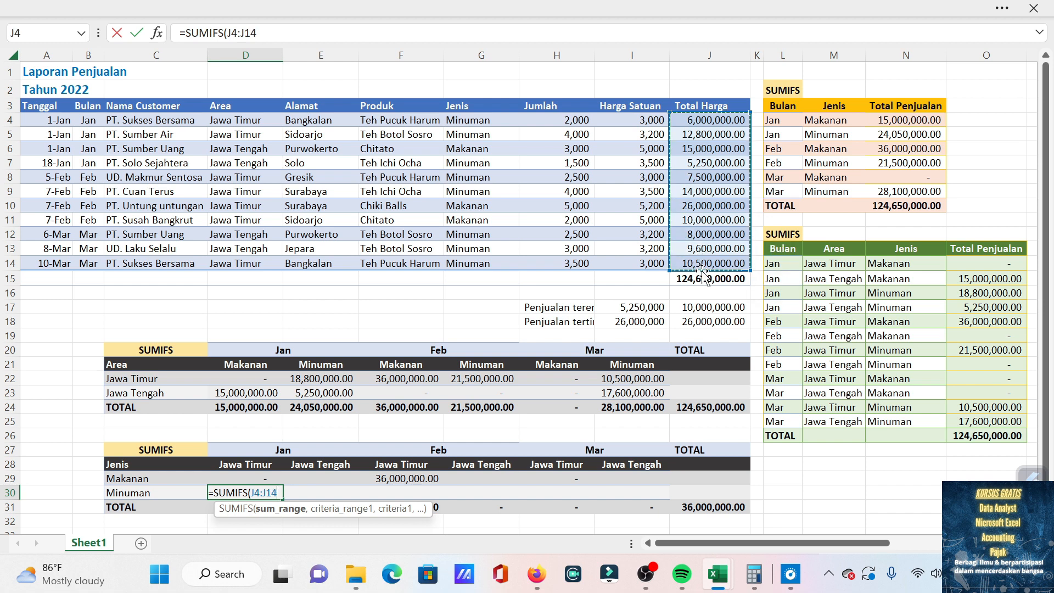
{"action": "type", "text": ","}
{"action": "key", "text": "BackSpace"}
{"action": "key", "text": "BackSpace"}
{"action": "key", "text": "BackSpace"}
{"action": "key", "text": "BackSpace"}
{"action": "key", "text": "BackSpace"}
{"action": "key", "text": "BackSpace"}
{"action": "key", "text": "BackSpace"}
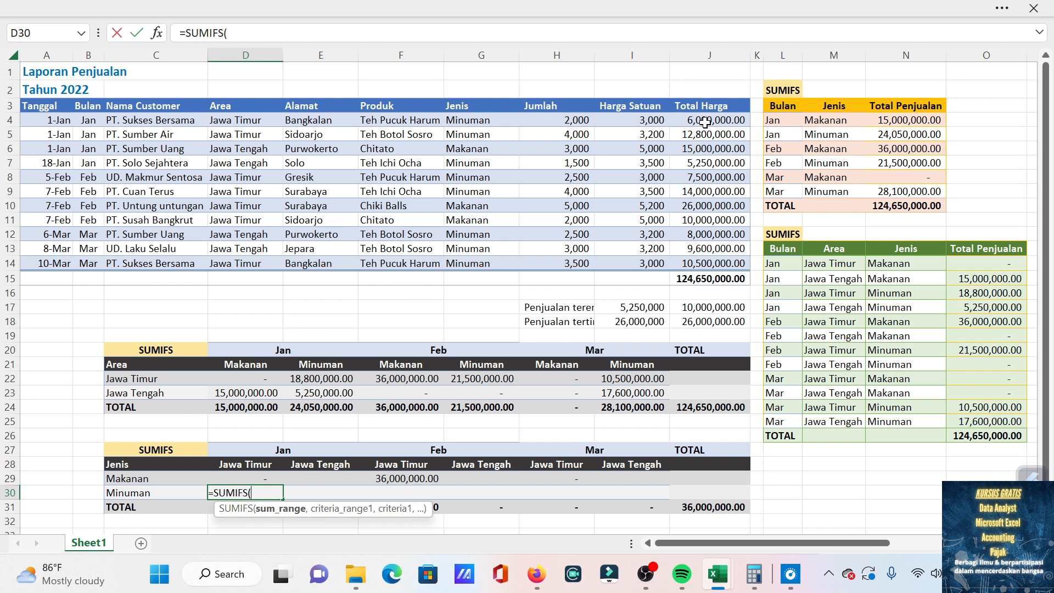
Set the Total Harga column, locked as $J$4:$J$14, as the sum range of the D30 formula.
{"action": "left_click_drag", "start_coordinate": [705, 122], "coordinate": [714, 261]}
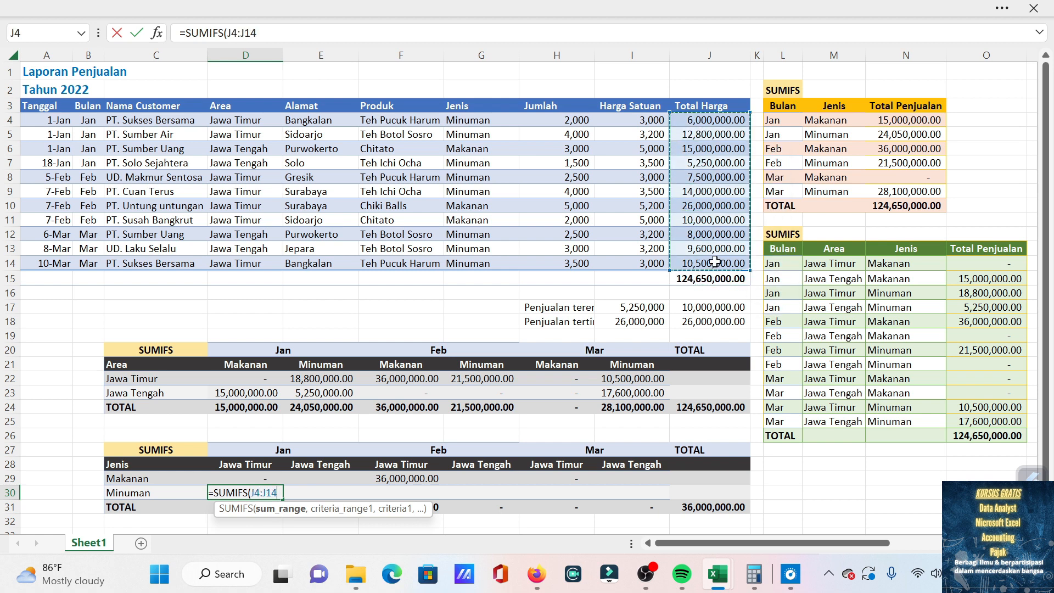
{"action": "key", "text": "F4"}
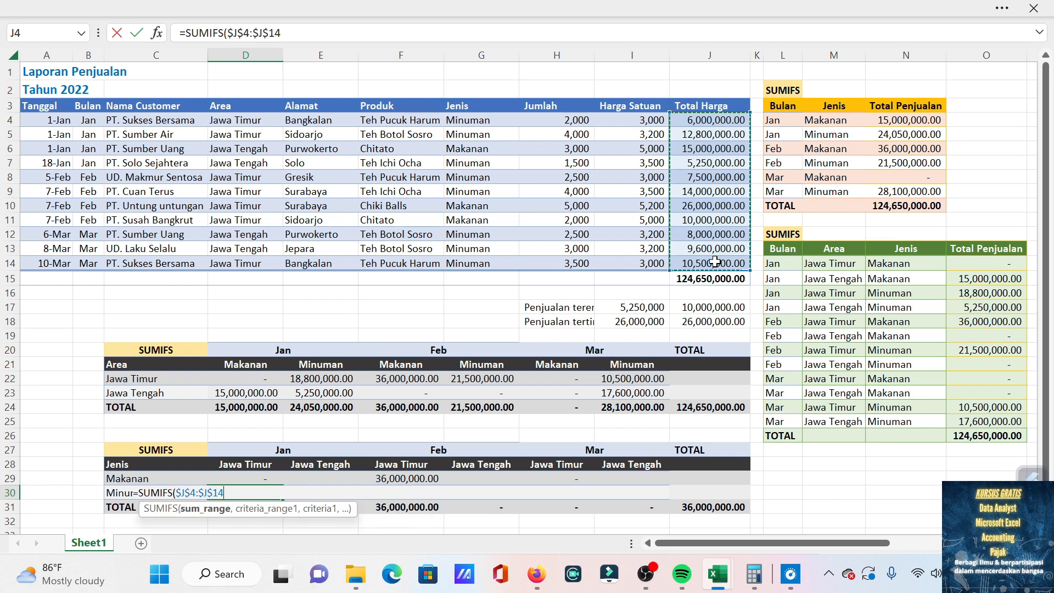
{"action": "type", "text": ","}
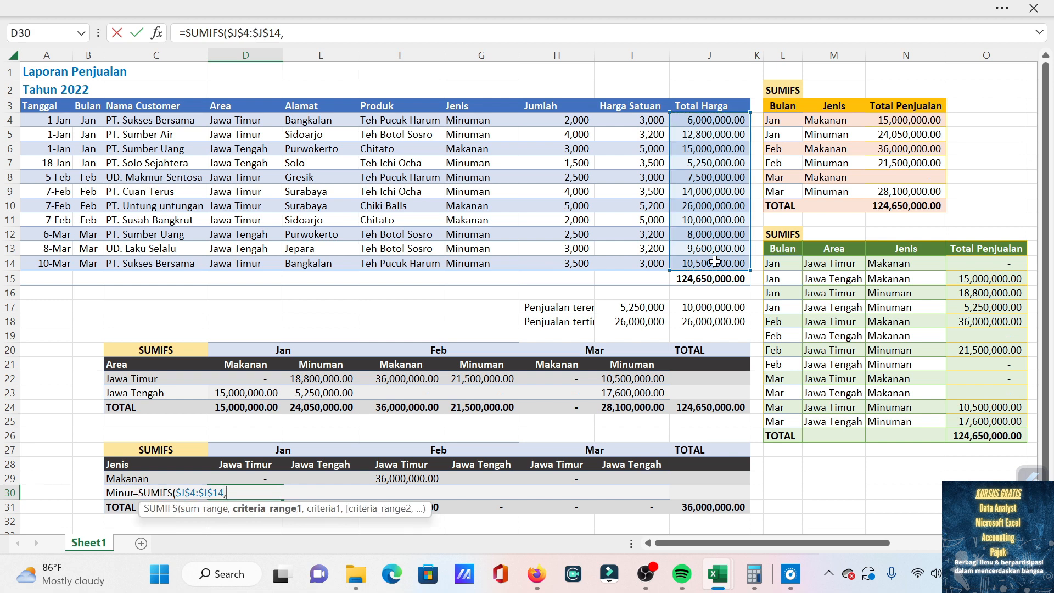
Add the Bulan column, locked as $B$4:$B$14, as first criteria range of the D30 formula with month header D27 as its criterion.
{"action": "left_click", "coordinate": [93, 122]}
{"action": "left_click_drag", "start_coordinate": [94, 122], "coordinate": [88, 262]}
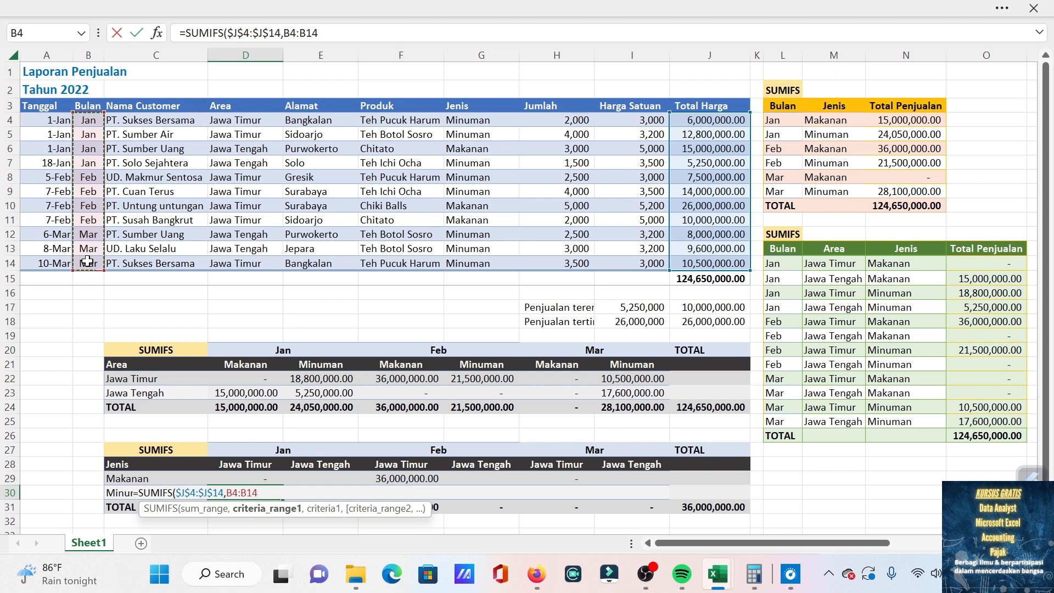
{"action": "key", "text": "F4"}
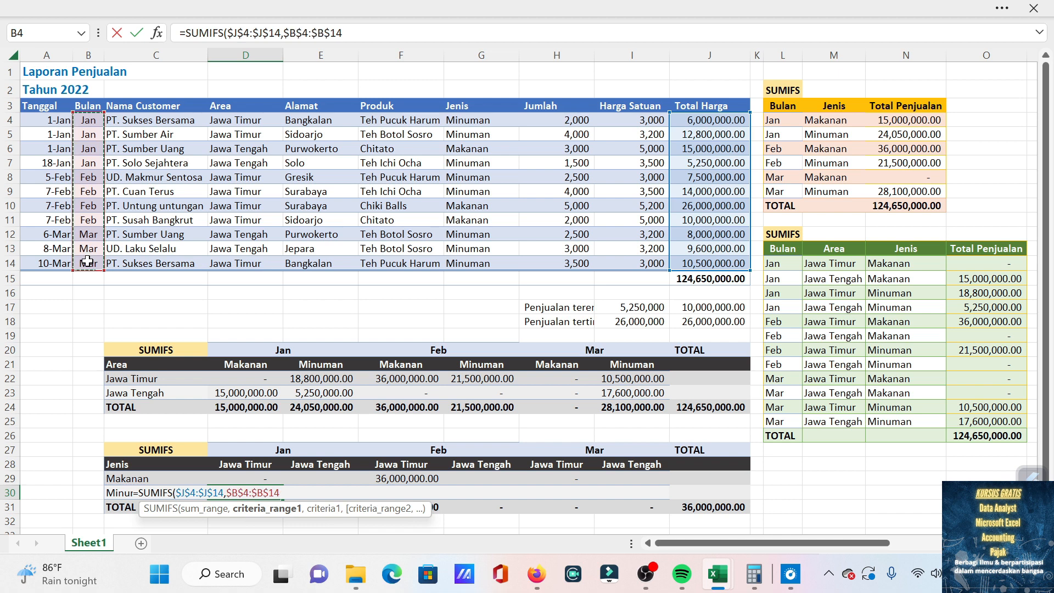
{"action": "type", "text": ","}
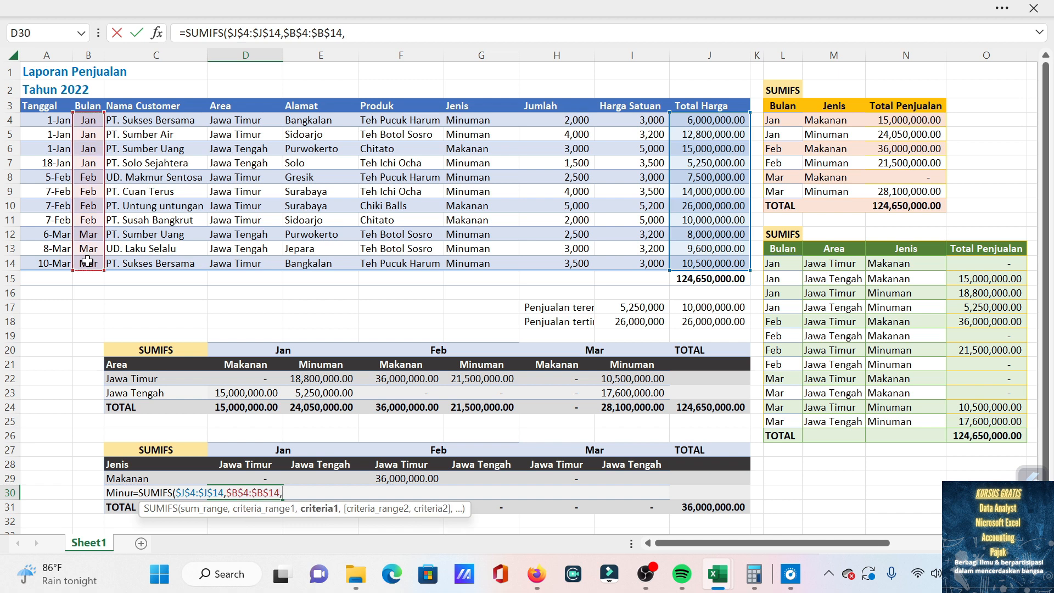
{"action": "left_click", "coordinate": [269, 450]}
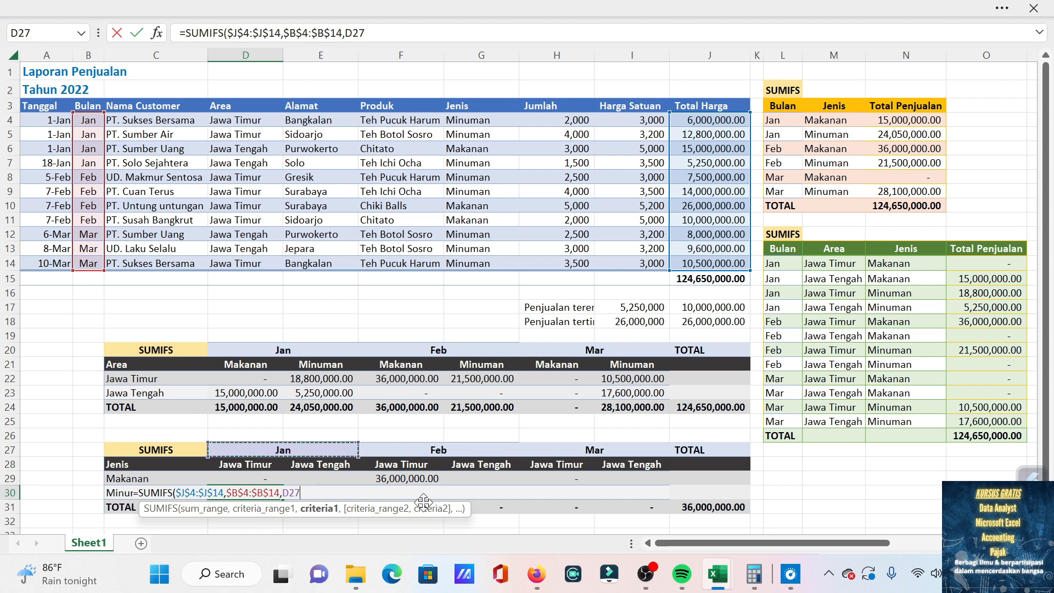
{"action": "type", "text": ","}
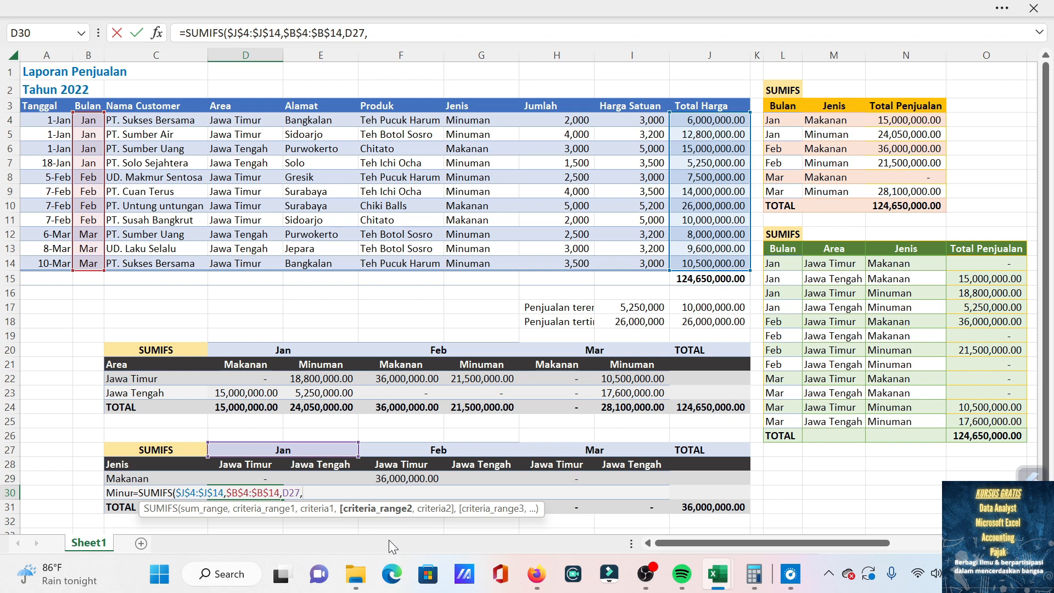
Add the Jenis column, locked as $G$4:$G$14, as second criteria range of the D30 formula with cell C29 as its criterion.
{"action": "left_click_drag", "start_coordinate": [481, 120], "coordinate": [483, 263]}
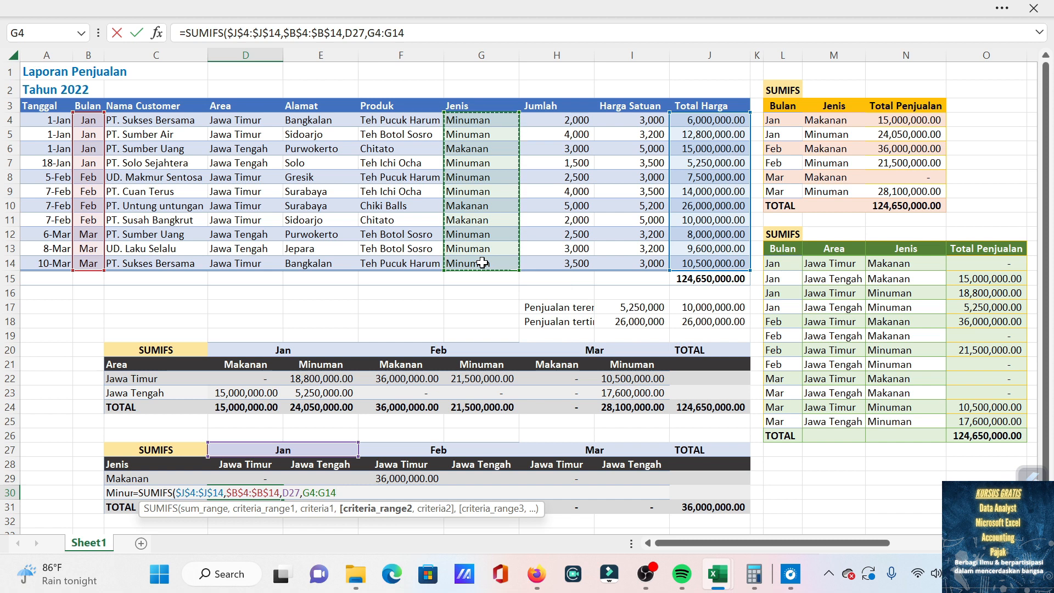
{"action": "key", "text": "F4"}
{"action": "type", "text": ","}
{"action": "left_click", "coordinate": [181, 478]}
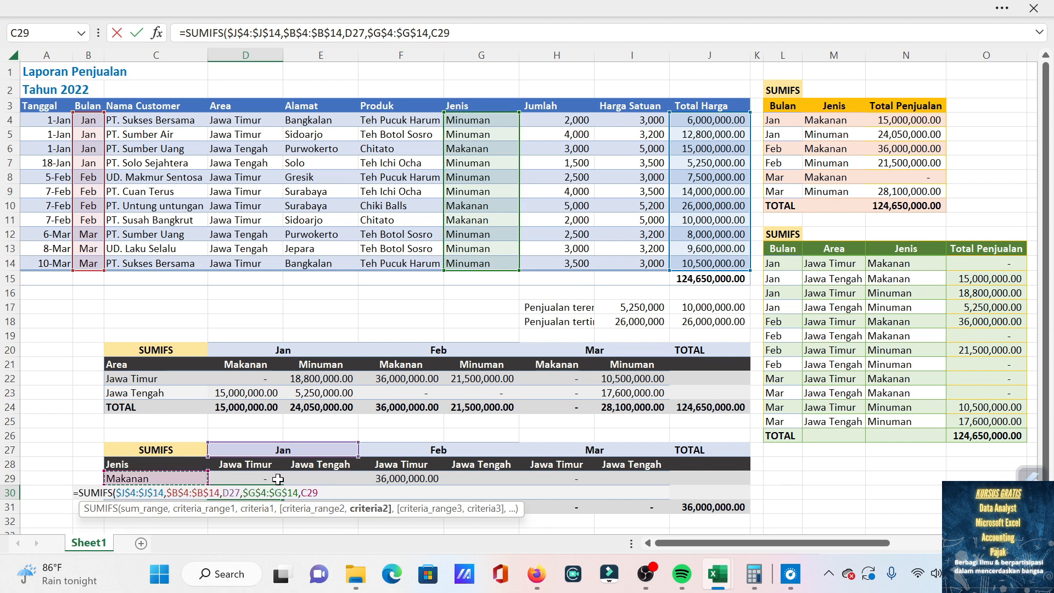
Change the second criterion of the D30 formula to the Minuman label, locked as $C$30.
{"action": "key", "text": "Down"}
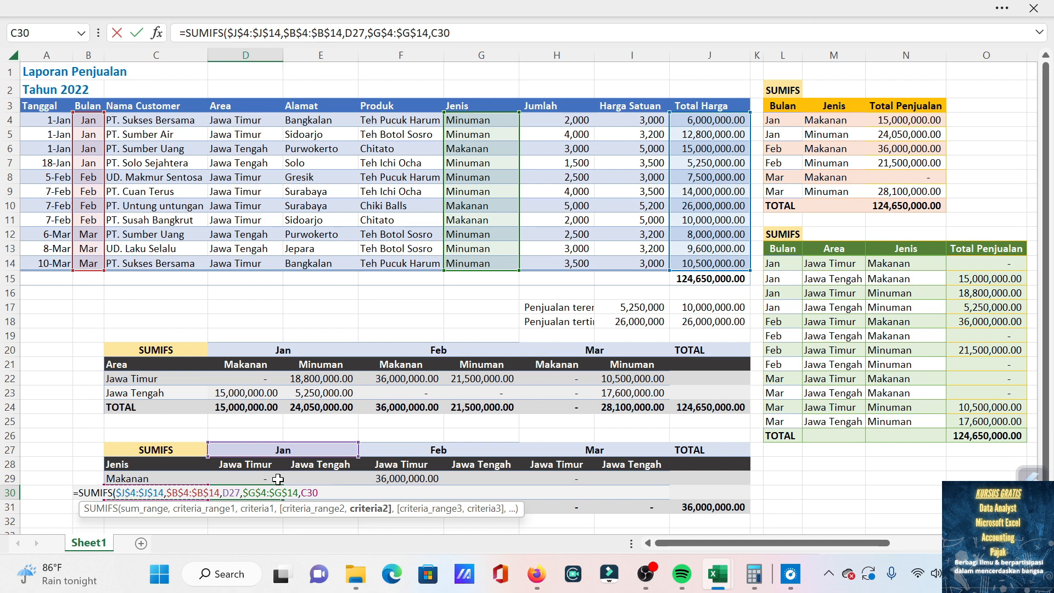
{"action": "key", "text": "F4"}
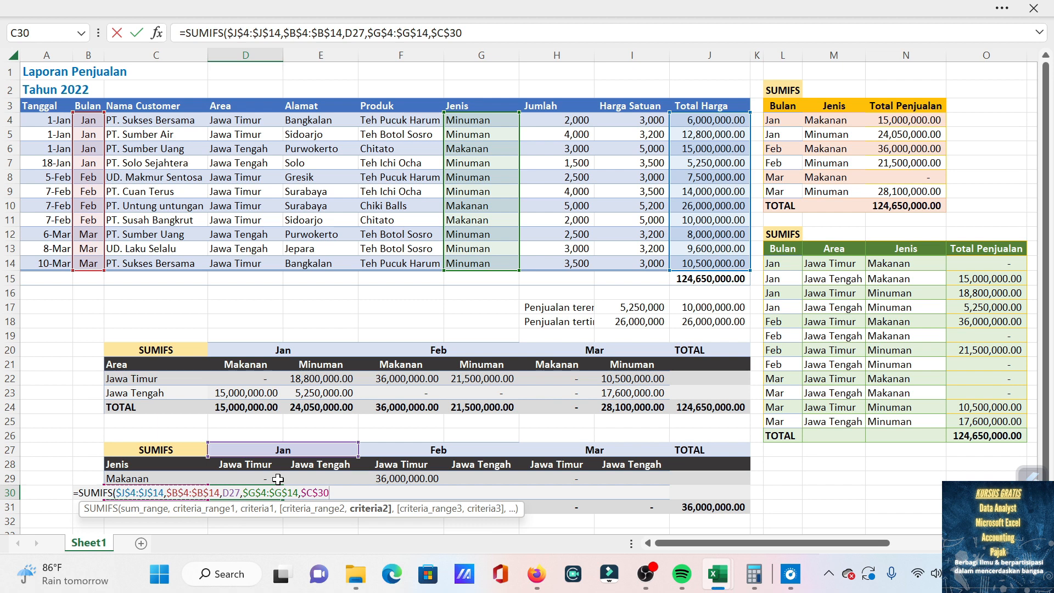
{"action": "type", "text": ","}
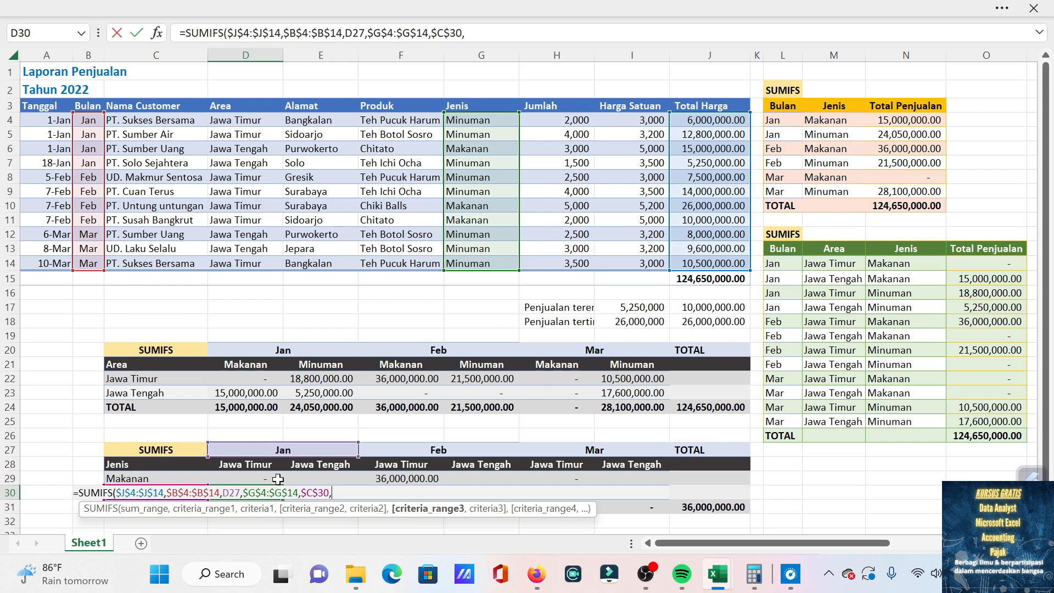
Add the Area column, locked as $D$4:$D$14, as third criteria range with $D$28 as its criterion, completing the D30 formula.
{"action": "left_click", "coordinate": [243, 117]}
{"action": "left_click_drag", "start_coordinate": [243, 117], "coordinate": [255, 261]}
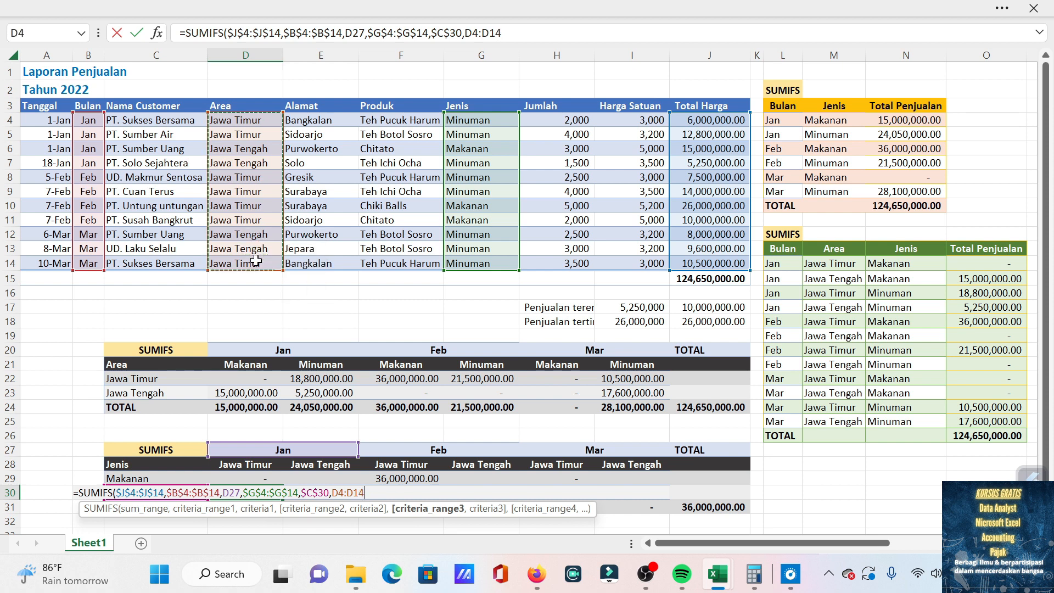
{"action": "key", "text": "F4"}
{"action": "type", "text": ","}
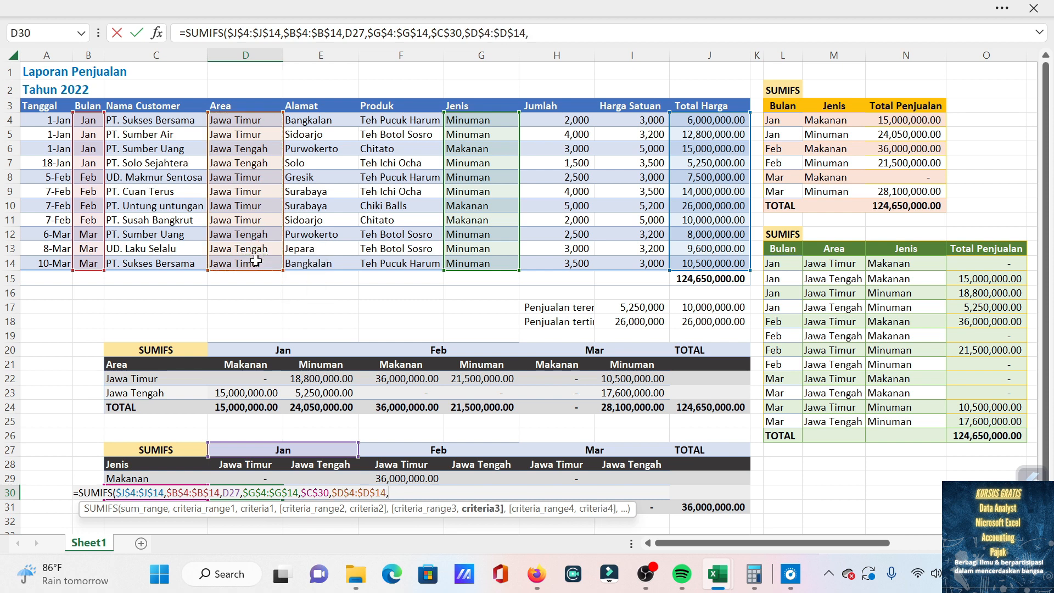
{"action": "left_click", "coordinate": [261, 463]}
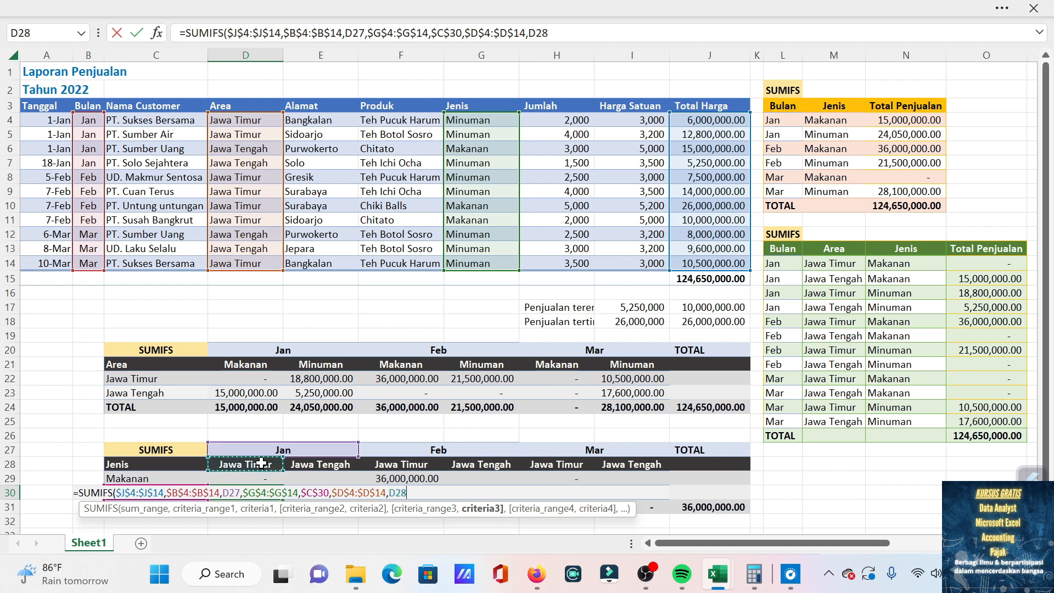
{"action": "key", "text": "F4"}
{"action": "type", "text": ")"}
{"action": "key", "text": "Return"}
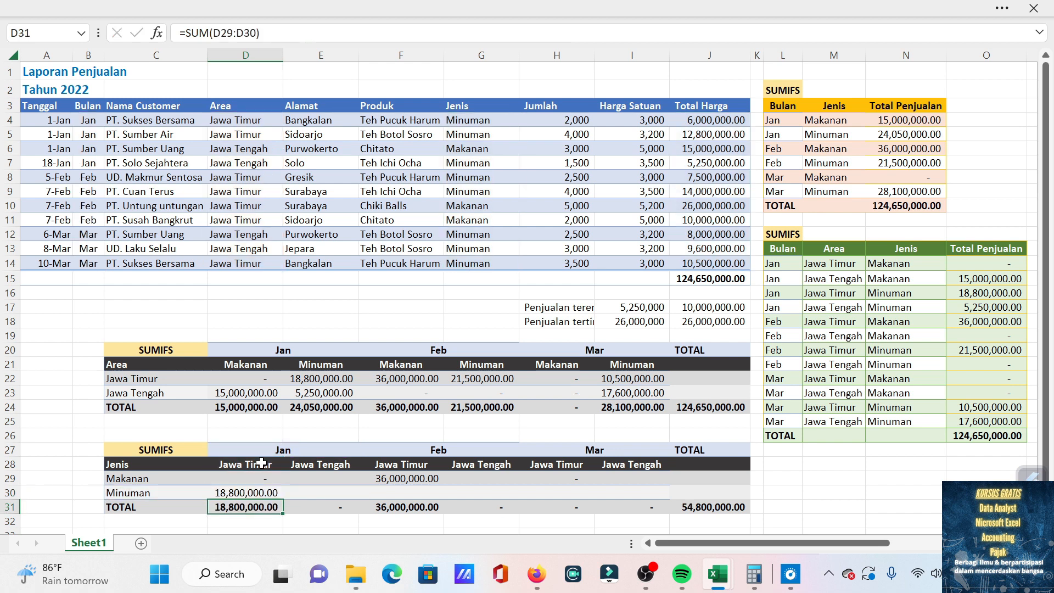
Copy the D30 formula to the Feb and Mar Jawa Timur cells of the Minuman row, F30 and H30.
{"action": "key", "text": "Up"}
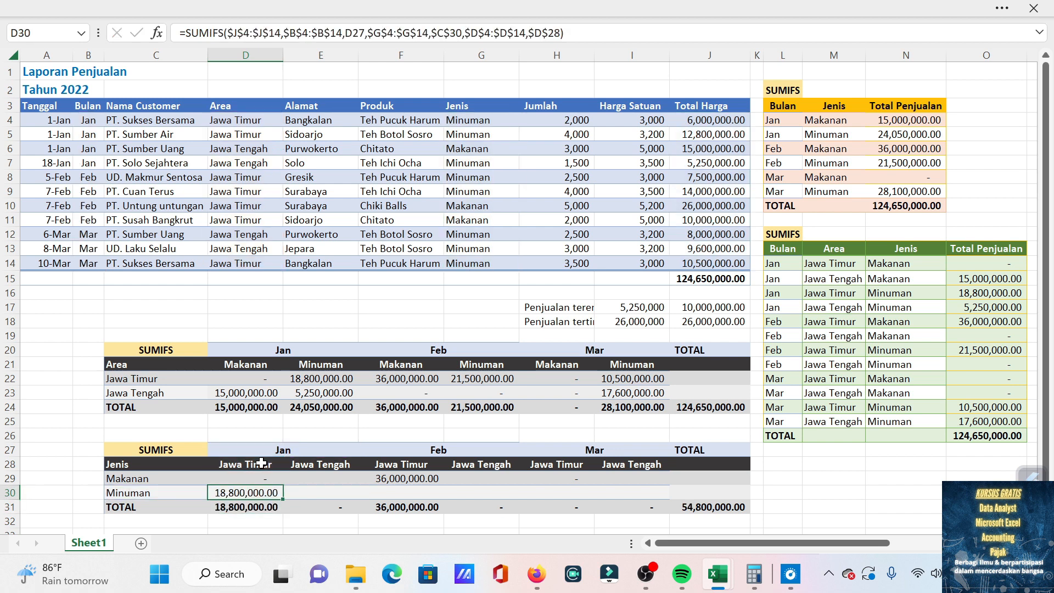
{"action": "key", "text": "ctrl+c"}
{"action": "key", "text": "Right"}
{"action": "key", "text": "Right"}
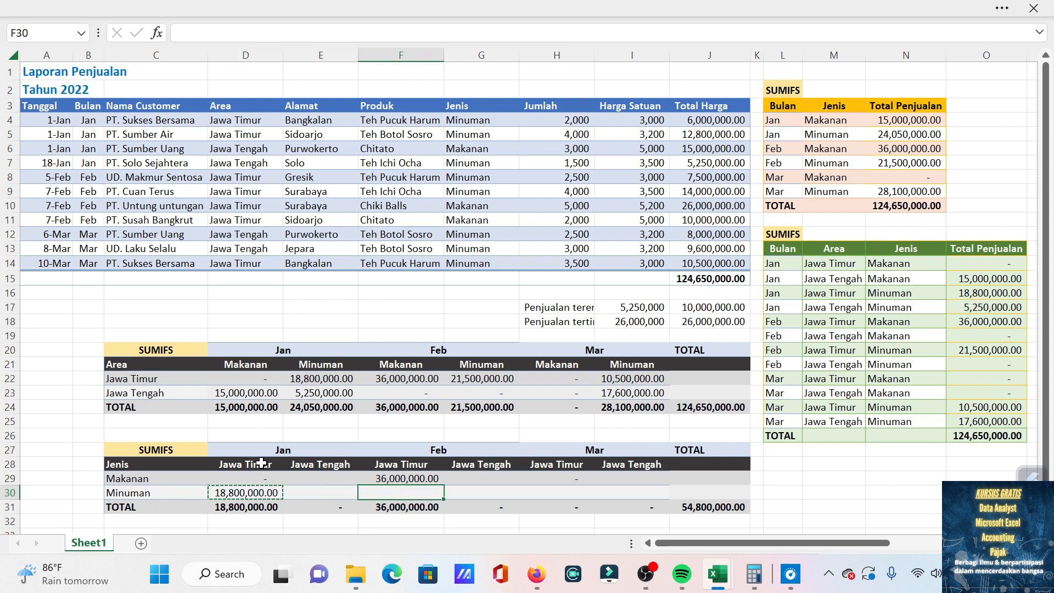
{"action": "key", "text": "Return"}
{"action": "key", "text": "ctrl+c"}
{"action": "key", "text": "Right"}
{"action": "key", "text": "Right"}
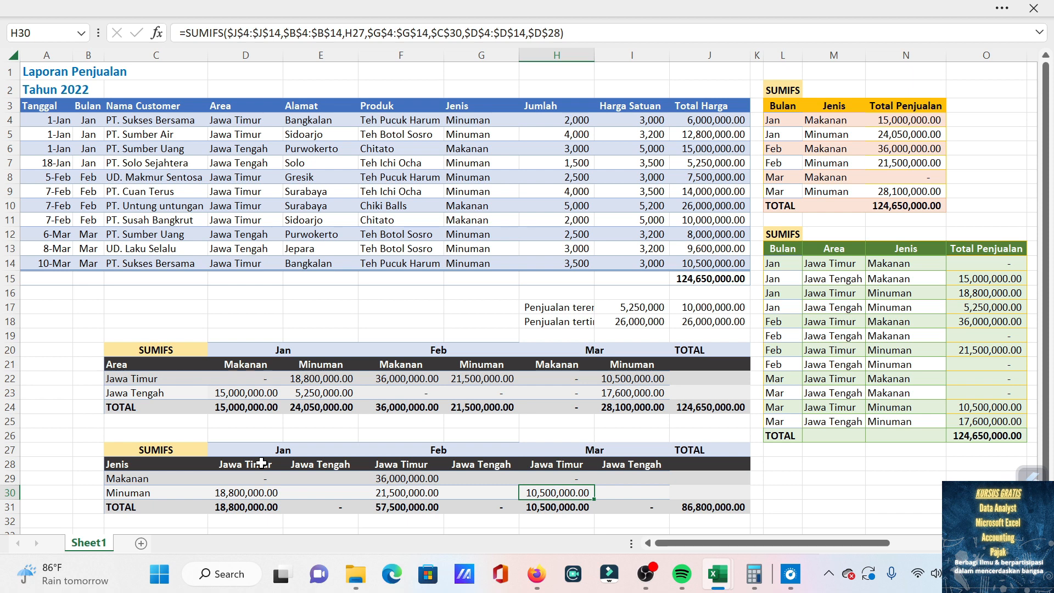
Start a SUMIFS formula in E29, Makanan for Jan Jawa Tengah, with the Total Harga column locked as $J$4:$J$14 as sum range.
{"action": "key", "text": "Up"}
{"action": "key", "text": "Left"}
{"action": "key", "text": "Left"}
{"action": "key", "text": "Left"}
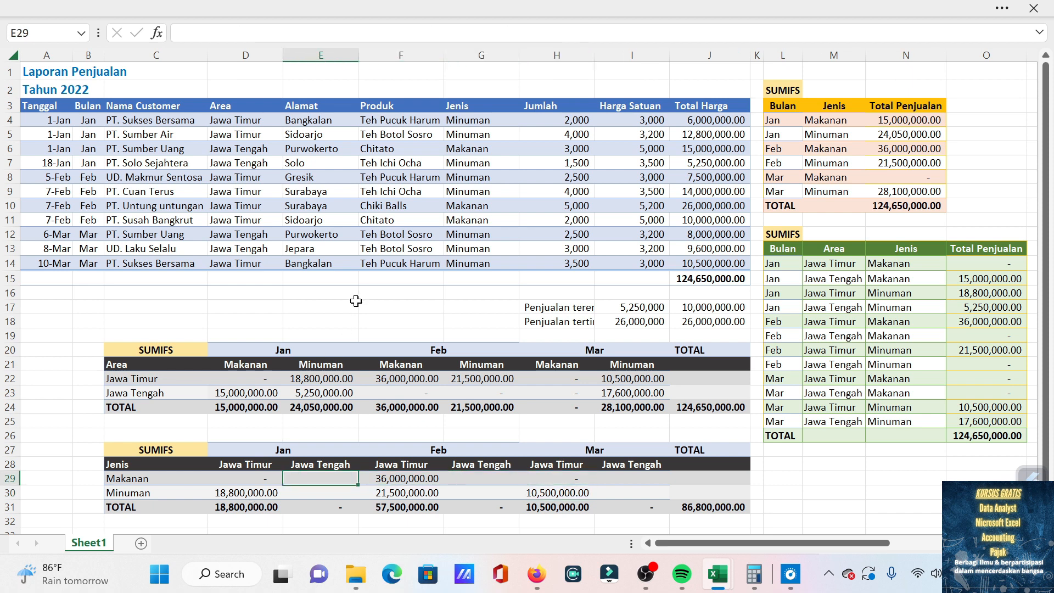
{"action": "type", "text": "="}
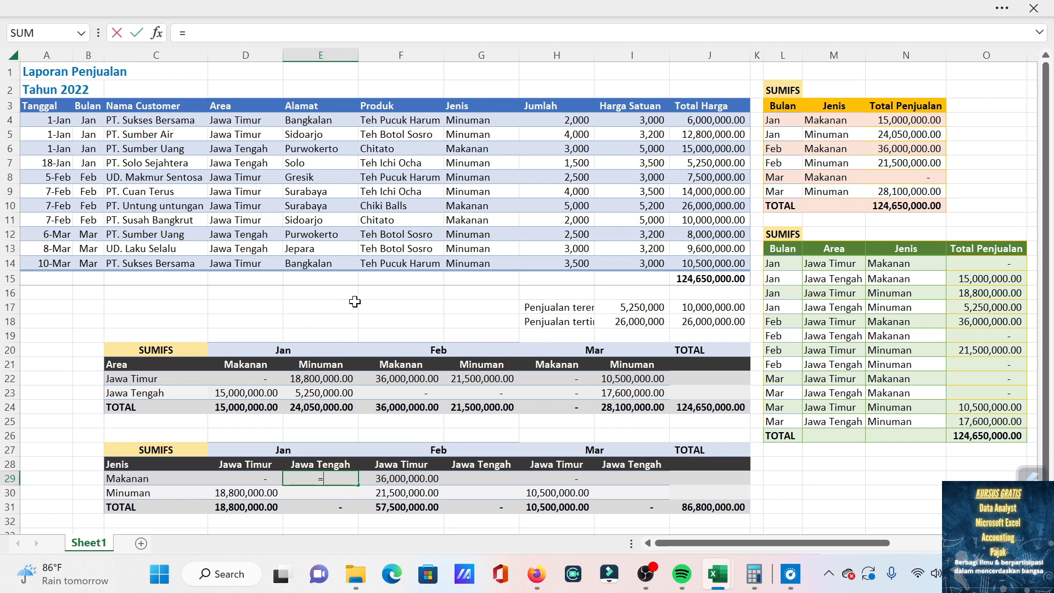
{"action": "type", "text": "sumifs"}
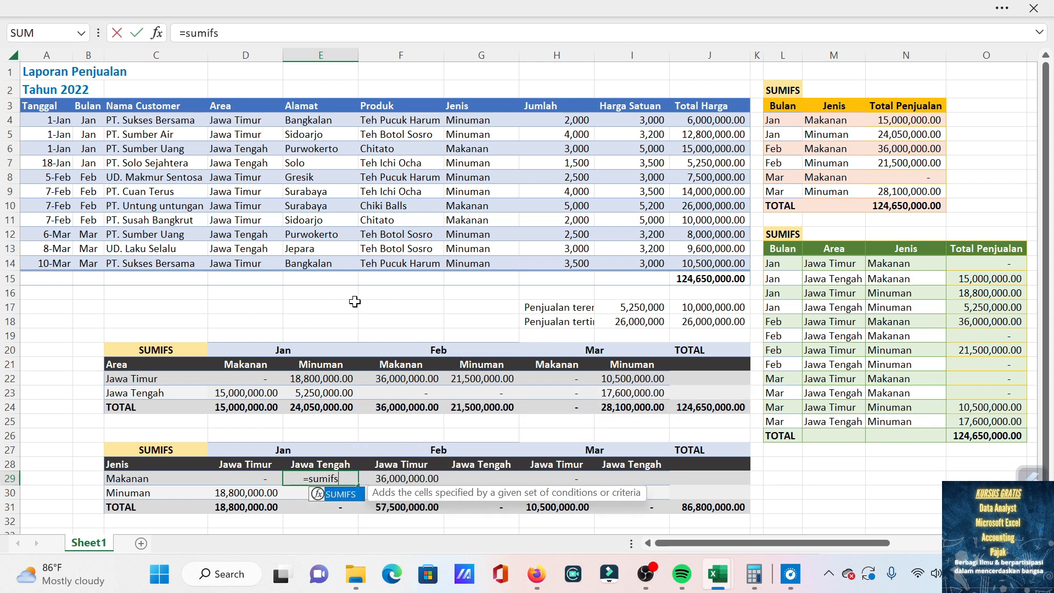
{"action": "key", "text": "Tab"}
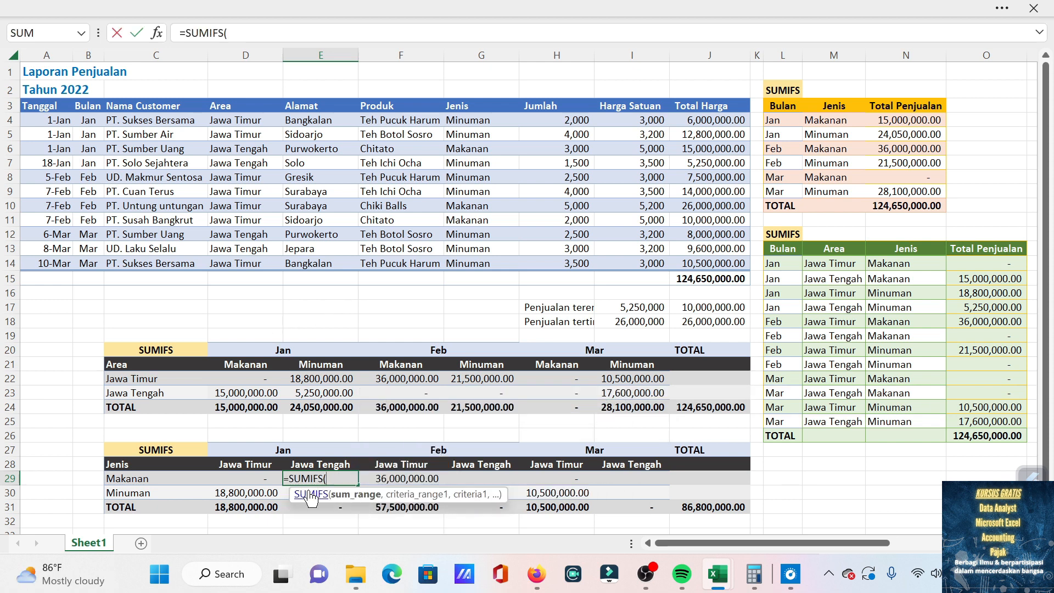
{"action": "left_click_drag", "start_coordinate": [728, 128], "coordinate": [727, 256]}
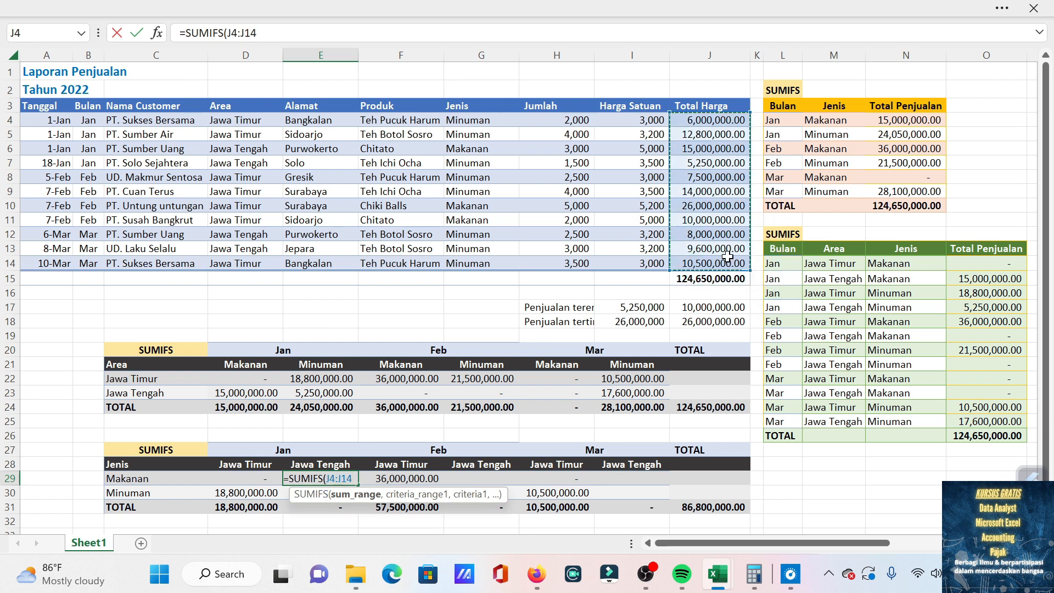
{"action": "key", "text": "F4"}
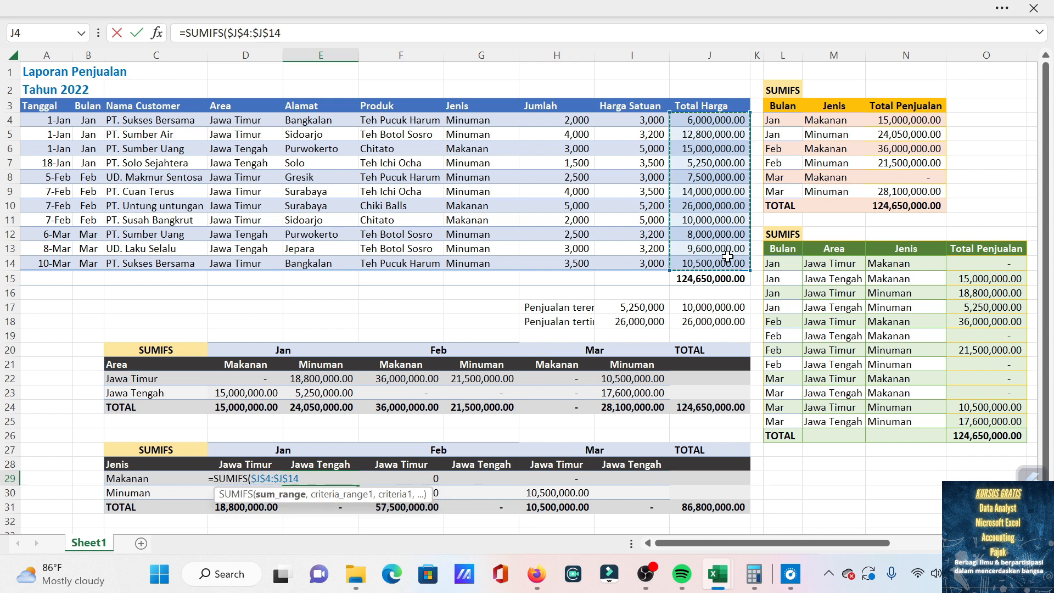
{"action": "type", "text": ","}
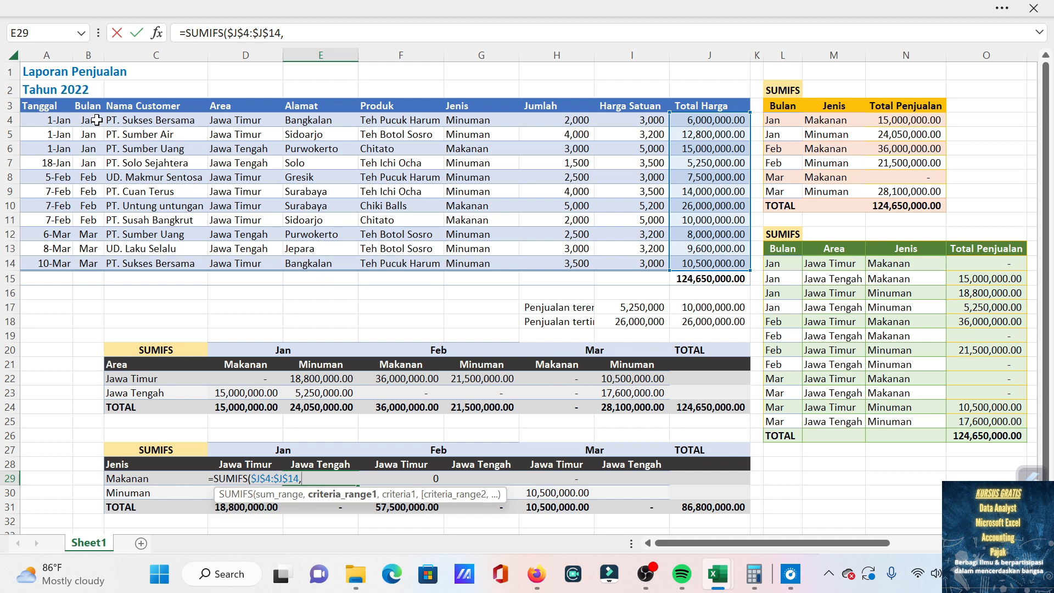
Add the Bulan column, locked as $B$4:$B$14, as first criteria range of the E29 formula with month header D27 as its criterion.
{"action": "left_click_drag", "start_coordinate": [93, 119], "coordinate": [94, 272]}
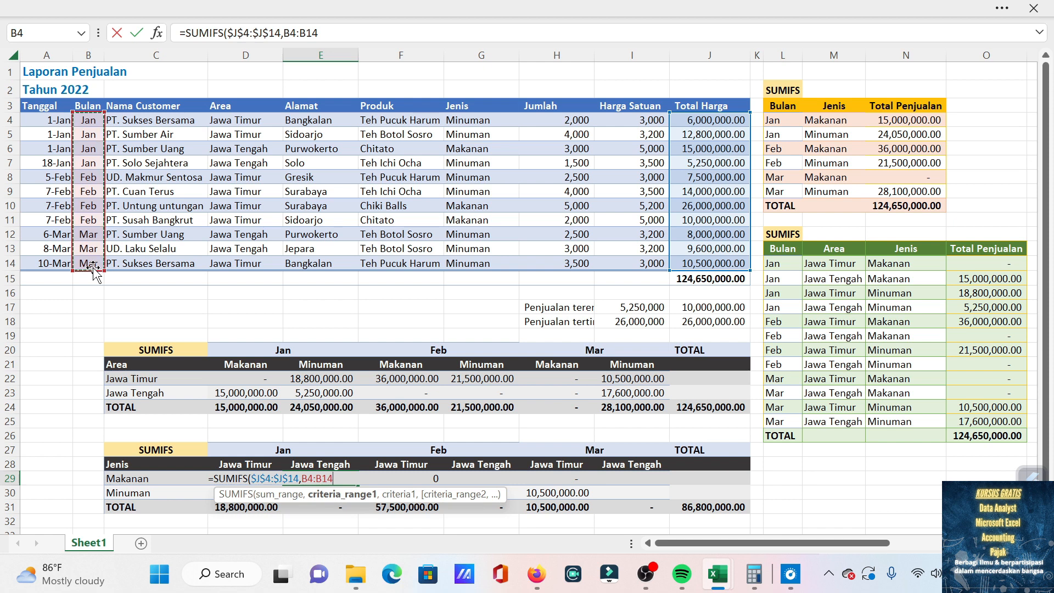
{"action": "key", "text": "F4"}
{"action": "type", "text": ","}
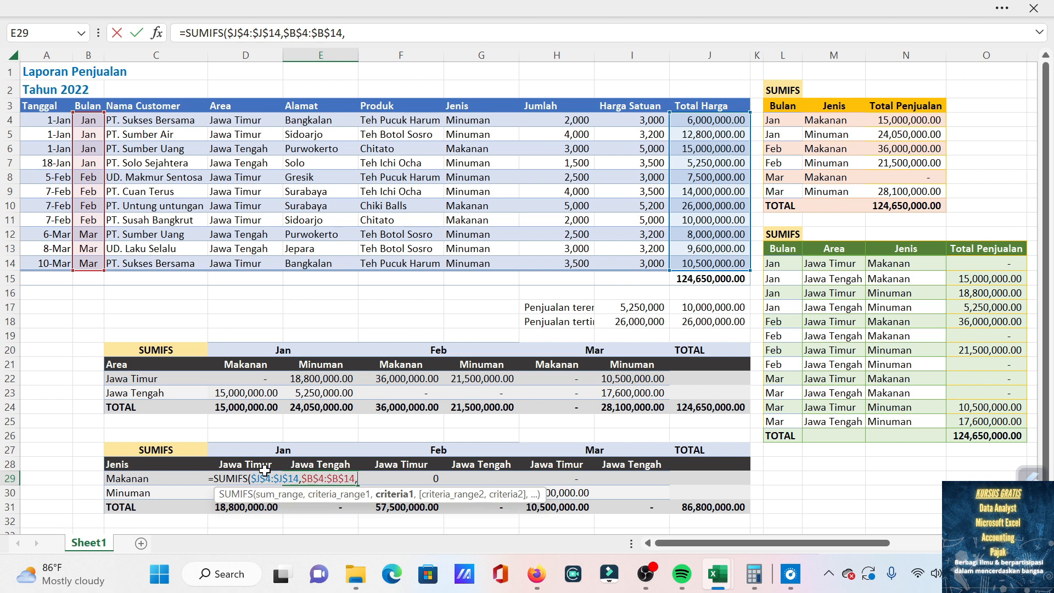
{"action": "left_click", "coordinate": [297, 452]}
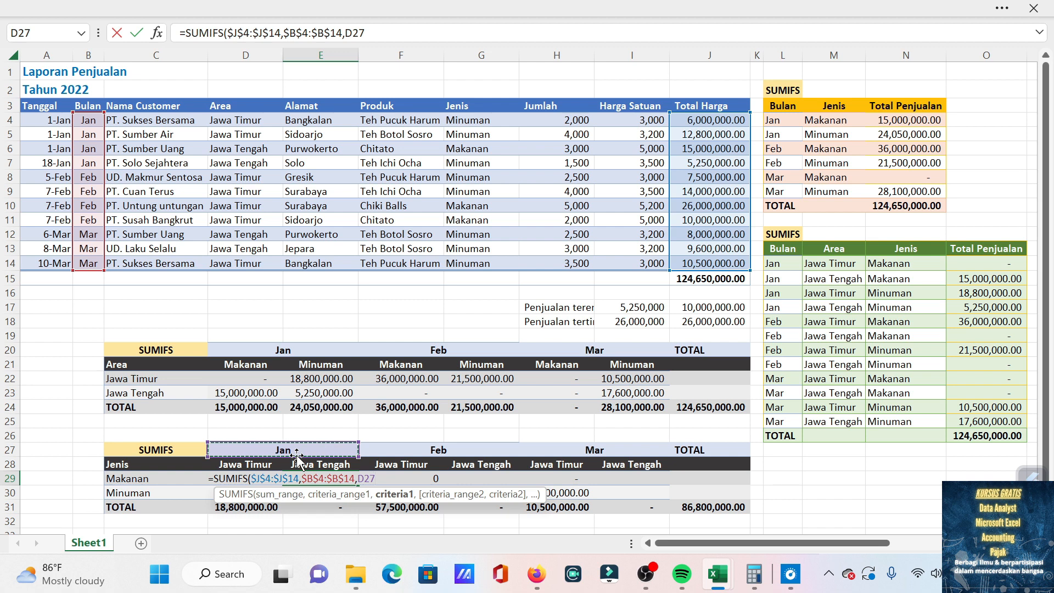
{"action": "type", "text": ","}
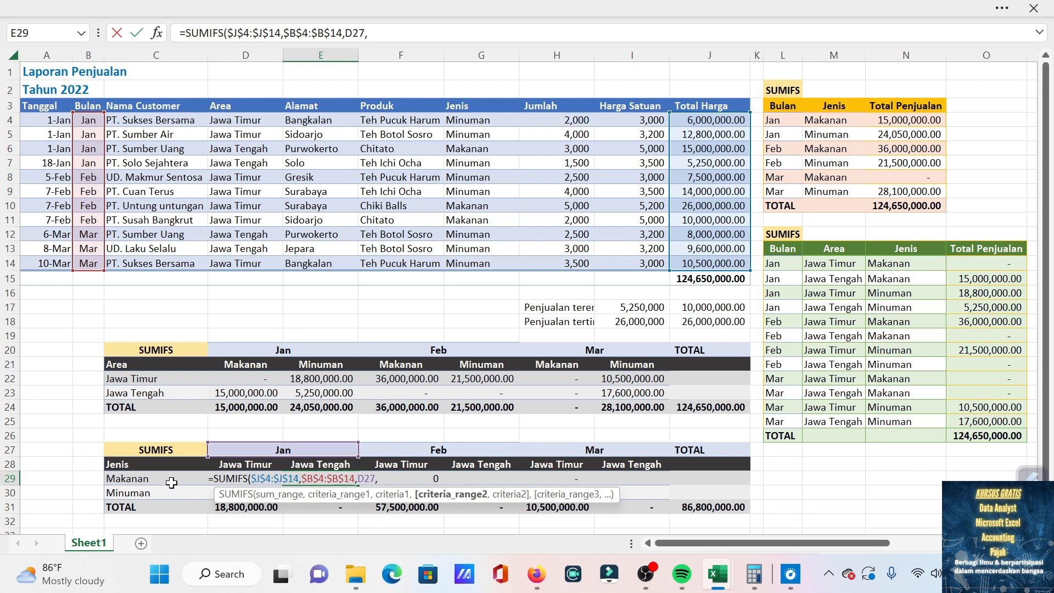
Add the Jenis column, locked as $G$4:$G$14, as second criteria range of the E29 formula with $C$29 as its criterion.
{"action": "left_click_drag", "start_coordinate": [487, 120], "coordinate": [468, 265]}
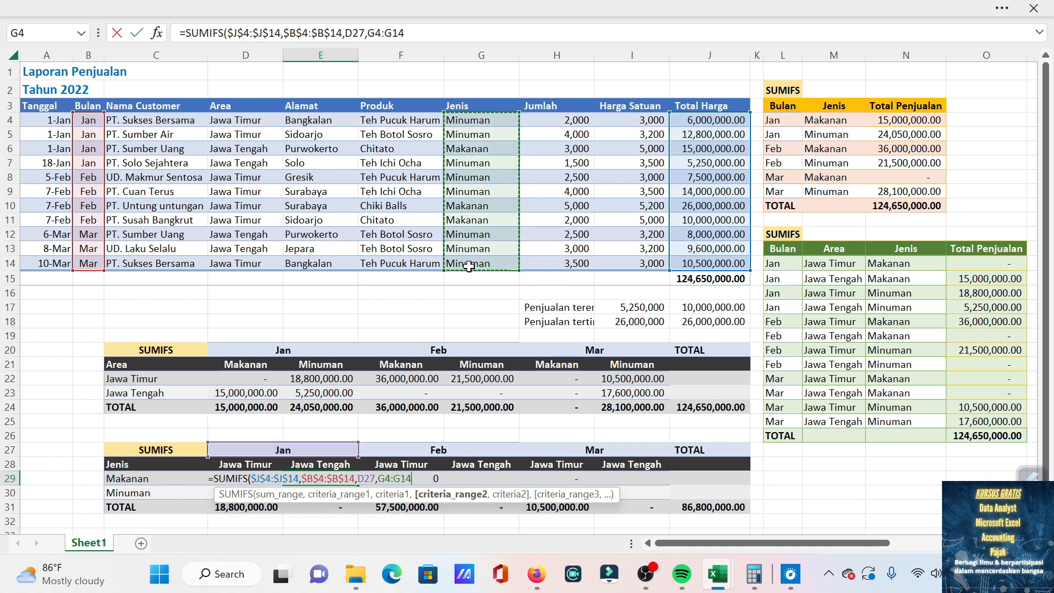
{"action": "key", "text": "F4"}
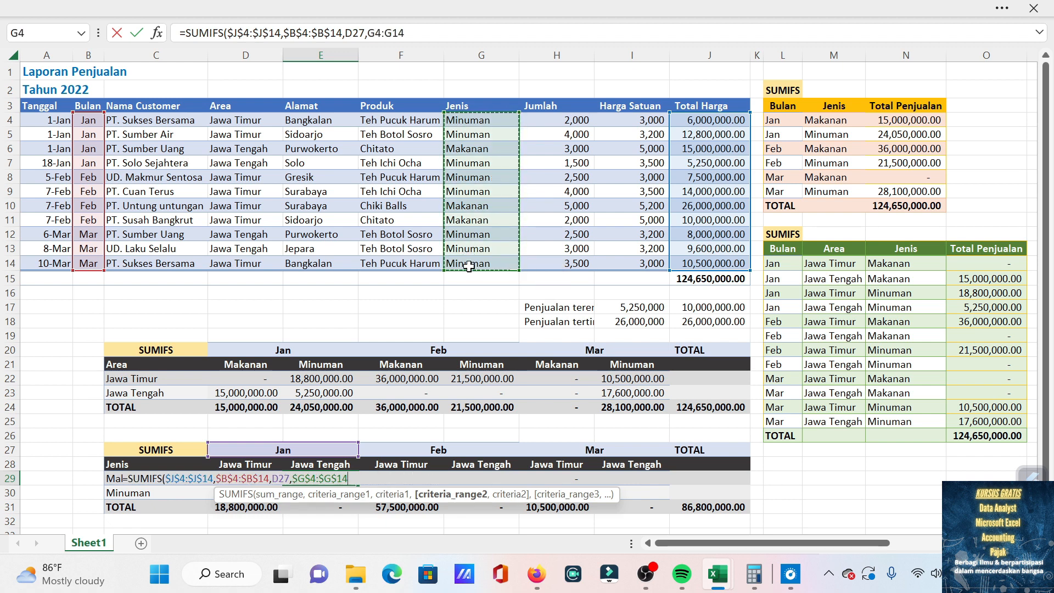
{"action": "type", "text": ","}
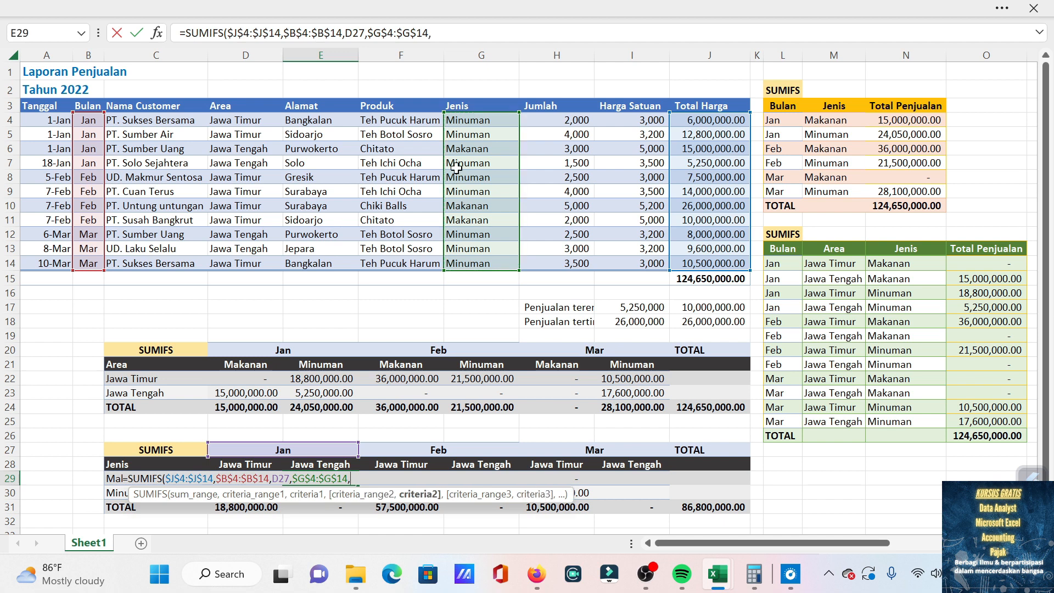
{"action": "left_click", "coordinate": [117, 478]}
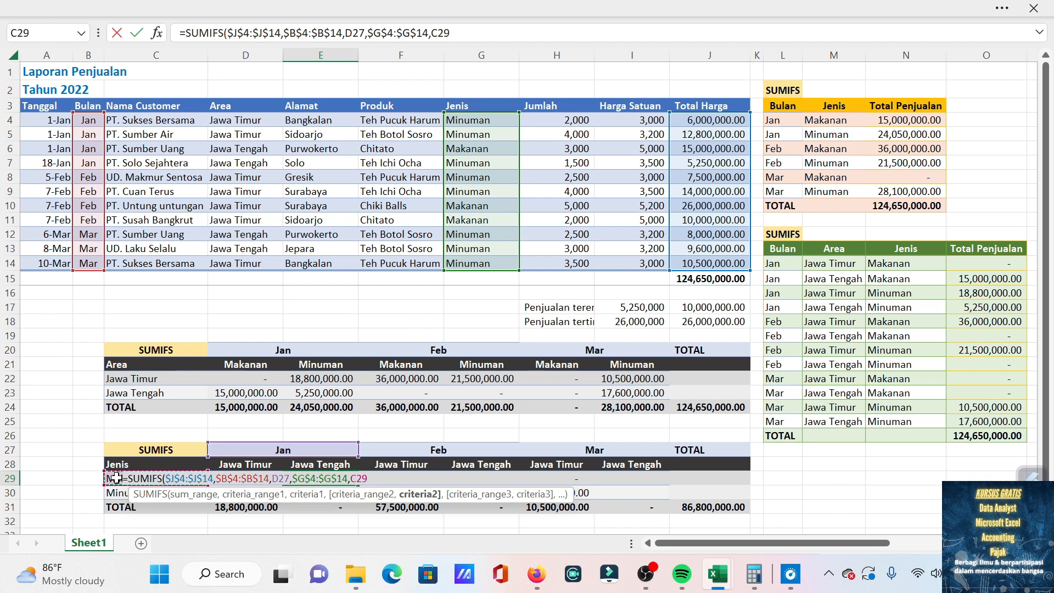
{"action": "key", "text": "F4"}
{"action": "type", "text": ")"}
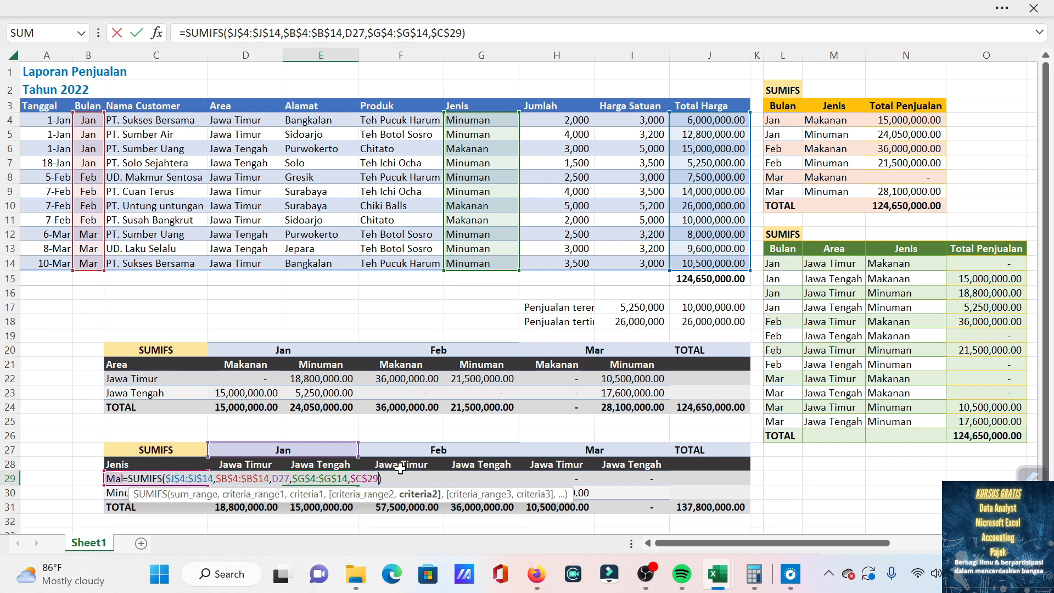
Extend the E29 formula with the Area column, locked as $D$4:$D$14, as third criteria range and $E$28 as its criterion.
{"action": "key", "text": "BackSpace"}
{"action": "type", "text": ","}
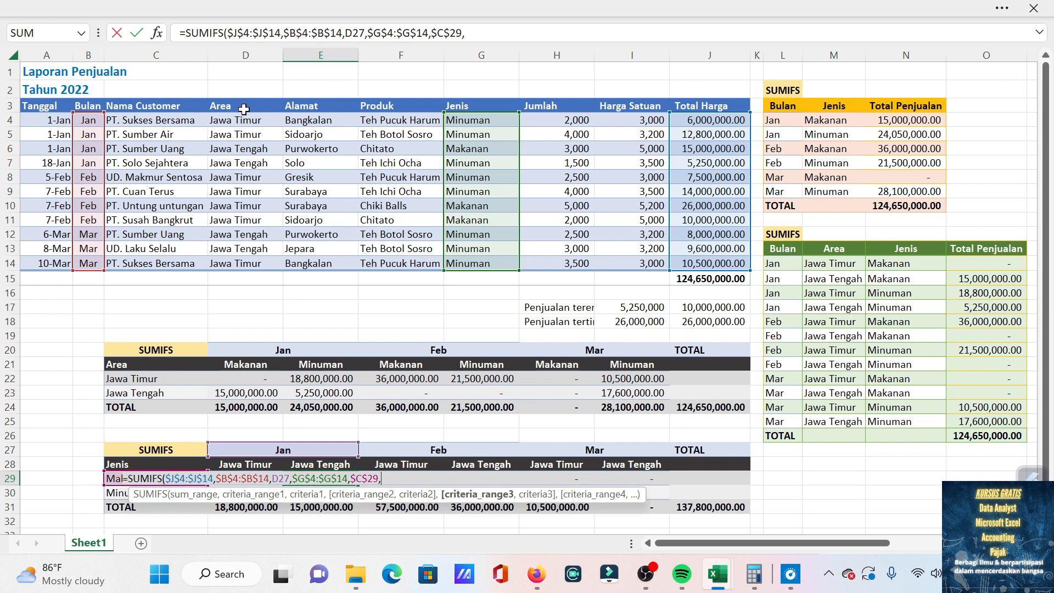
{"action": "left_click_drag", "start_coordinate": [242, 121], "coordinate": [246, 261]}
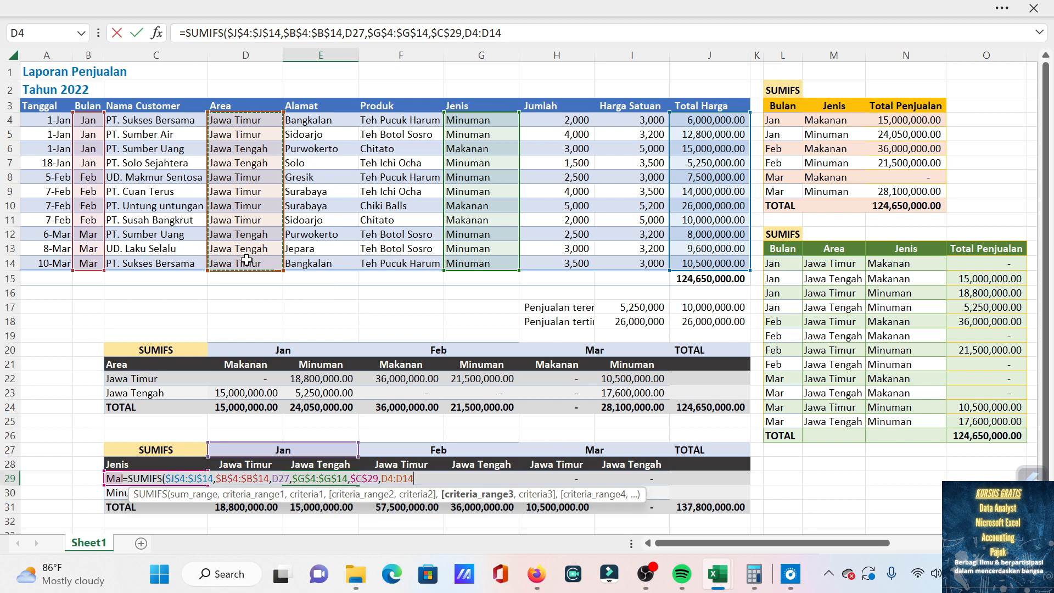
{"action": "key", "text": "F4"}
{"action": "type", "text": ","}
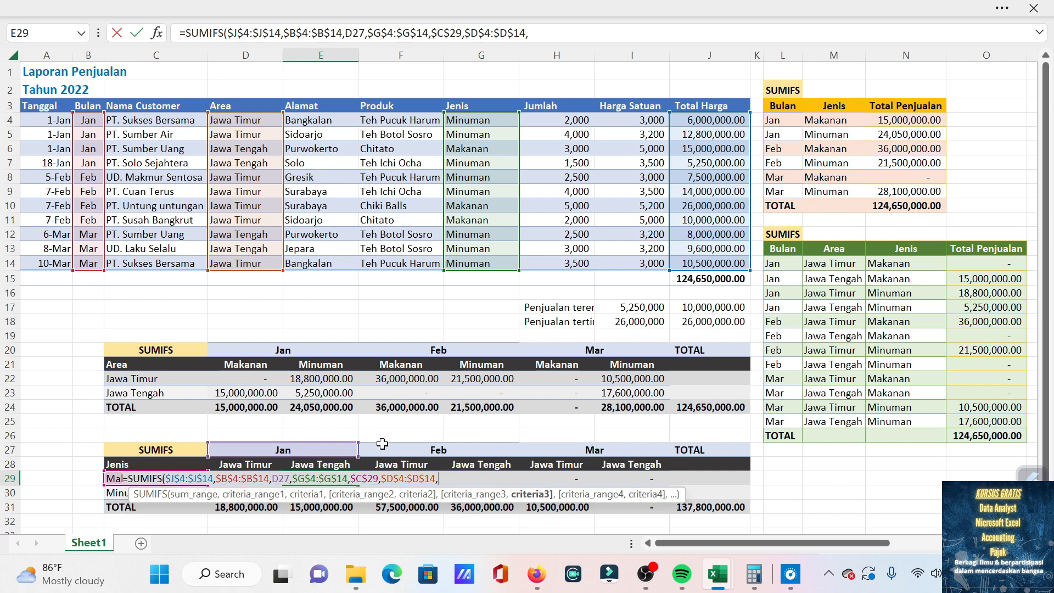
{"action": "left_click", "coordinate": [334, 465]}
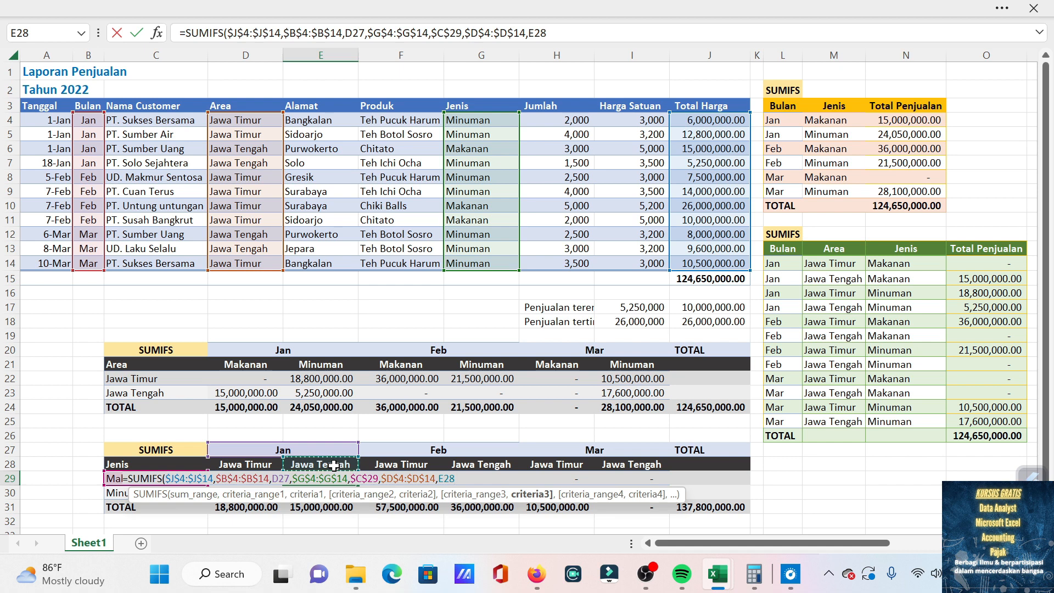
{"action": "key", "text": "F4"}
{"action": "type", "text": ")"}
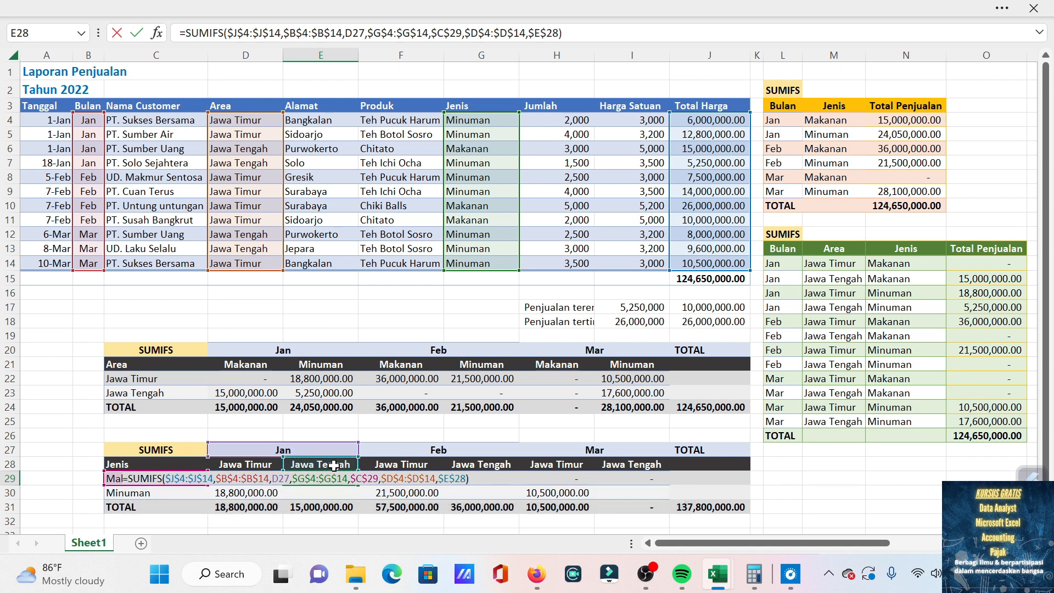
{"action": "key", "text": "Return"}
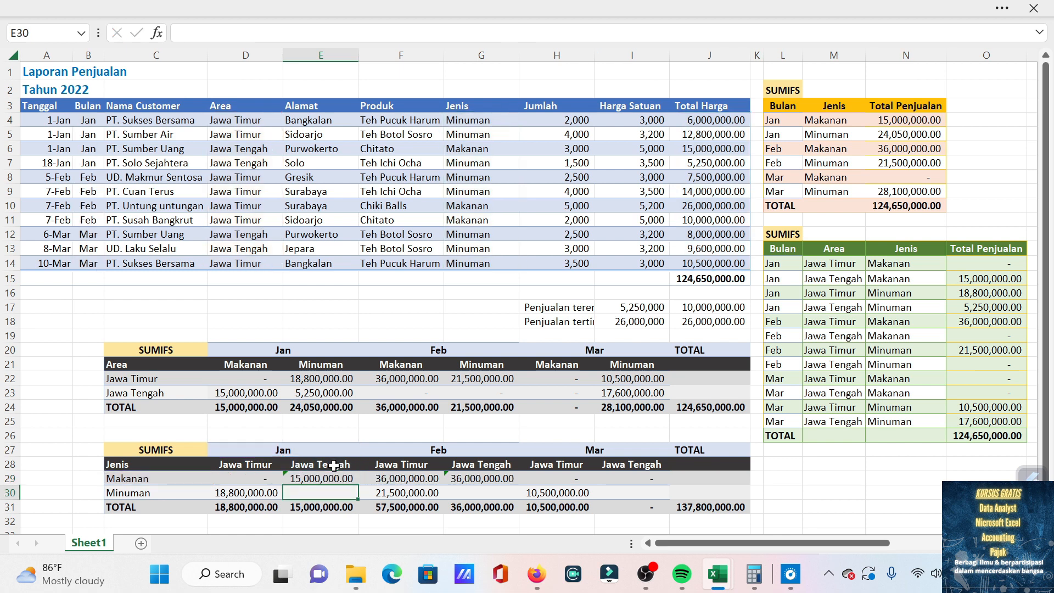
Copy the Makanan Jawa Tengah formula from E29 to the Feb cell G29, and from there to the Mar cell I29.
{"action": "key", "text": "Up"}
{"action": "key", "text": "ctrl+c"}
{"action": "key", "text": "Right"}
{"action": "key", "text": "Right"}
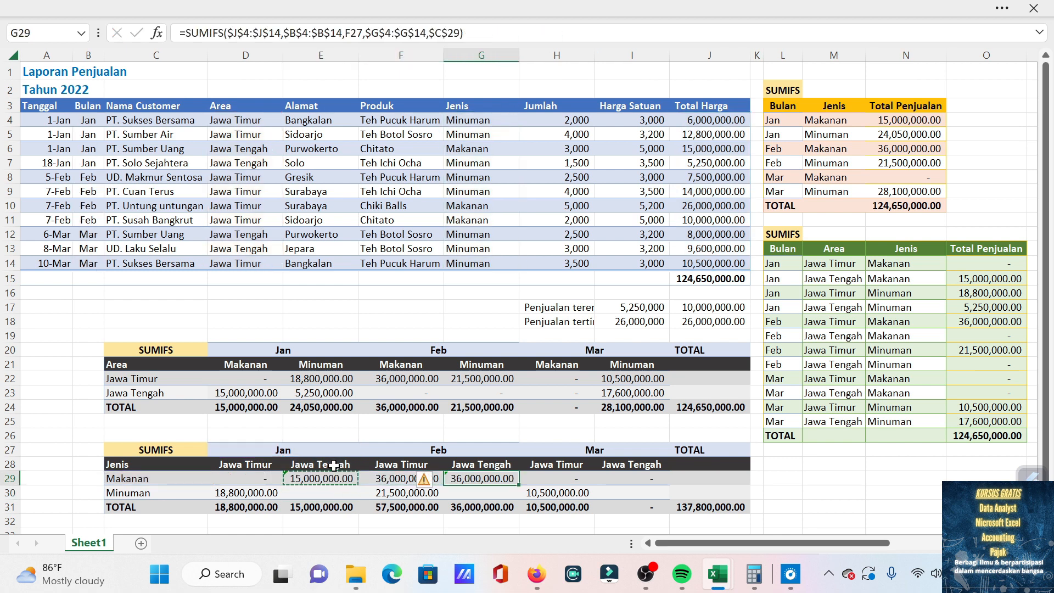
{"action": "key", "text": "Return"}
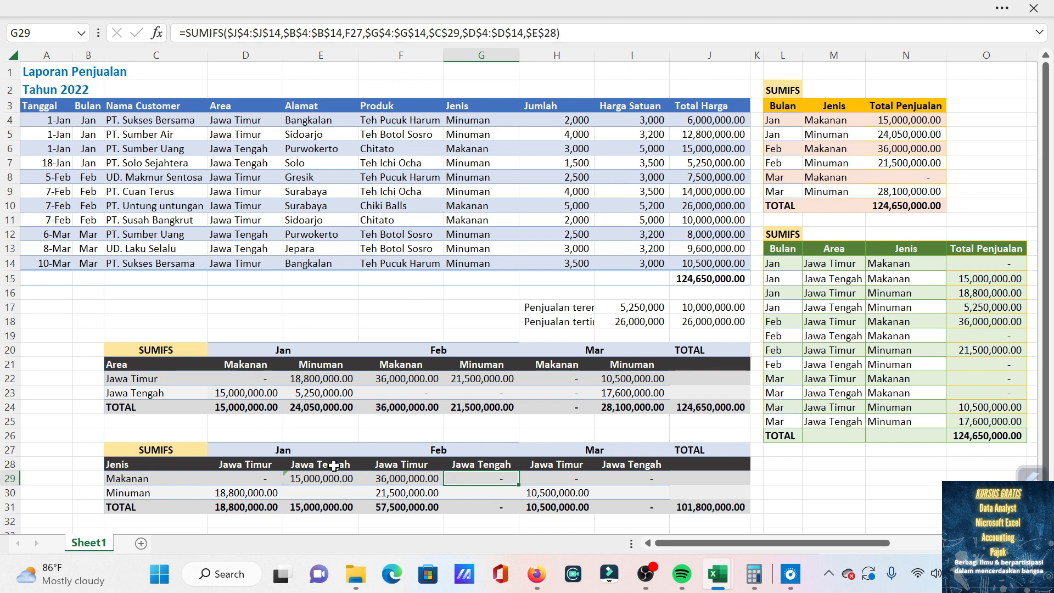
{"action": "key", "text": "Right"}
{"action": "key", "text": "Right"}
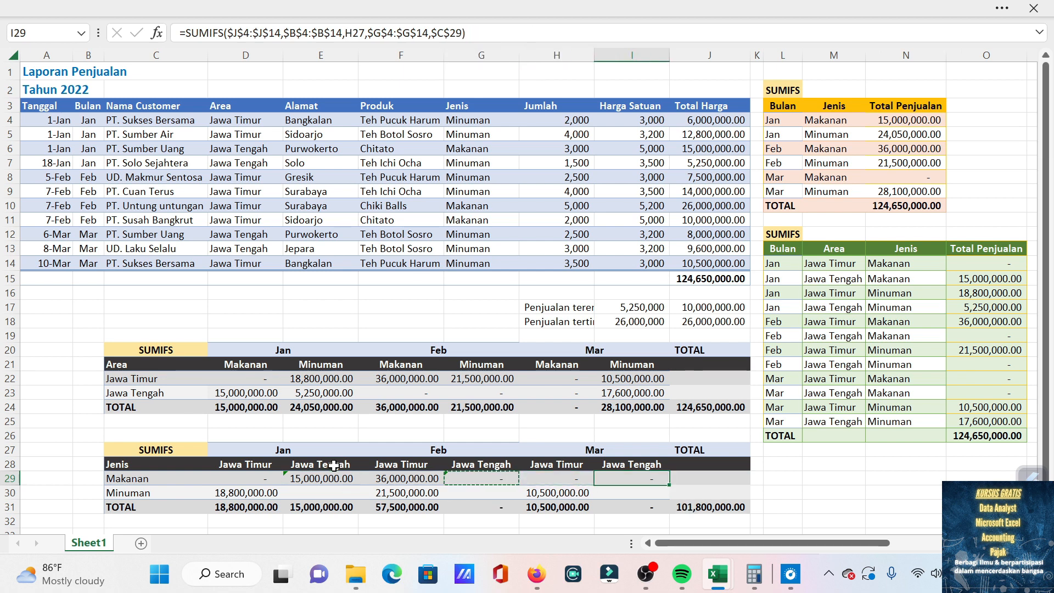
Start a SUMIFS formula in E30, Minuman for Jan Jawa Tengah, with the Total Harga column locked as $J$4:$J$14 as sum range.
{"action": "key", "text": "Left"}
{"action": "key", "text": "Left"}
{"action": "key", "text": "Left"}
{"action": "key", "text": "Left"}
{"action": "key", "text": "Down"}
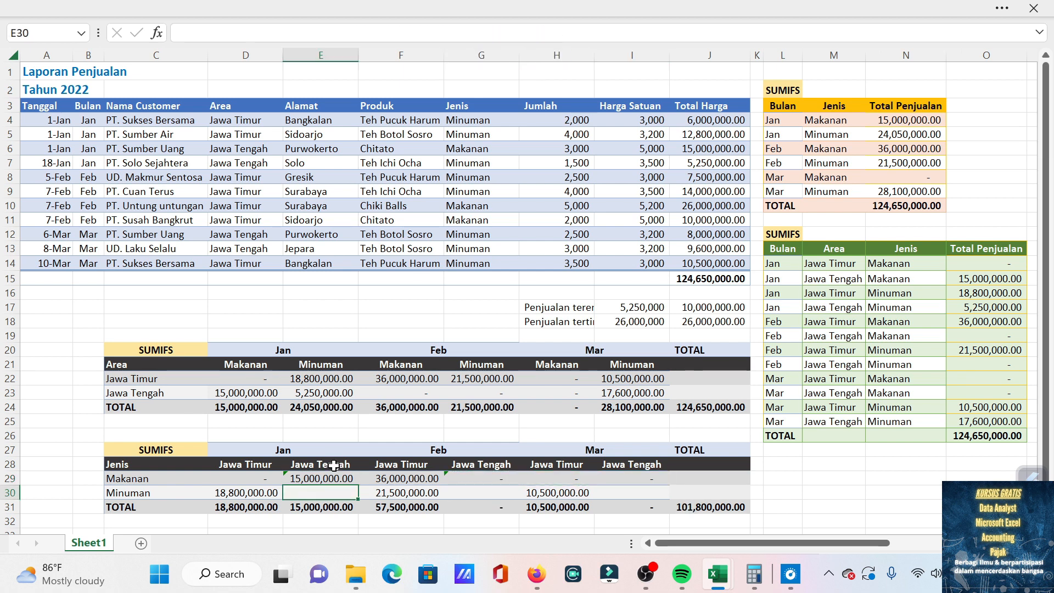
{"action": "type", "text": "=sumif"}
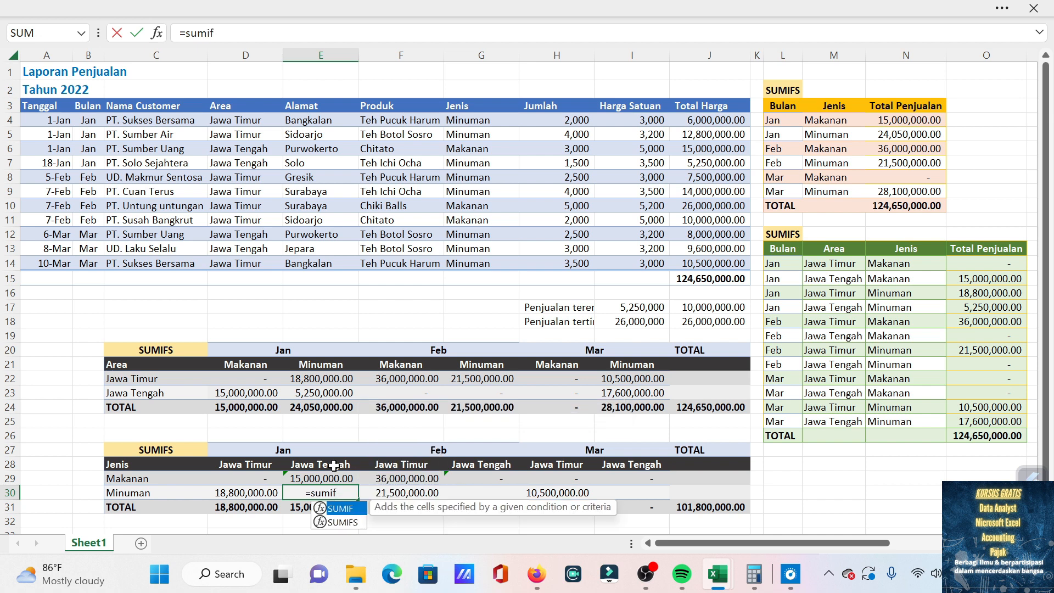
{"action": "type", "text": "s"}
{"action": "key", "text": "Tab"}
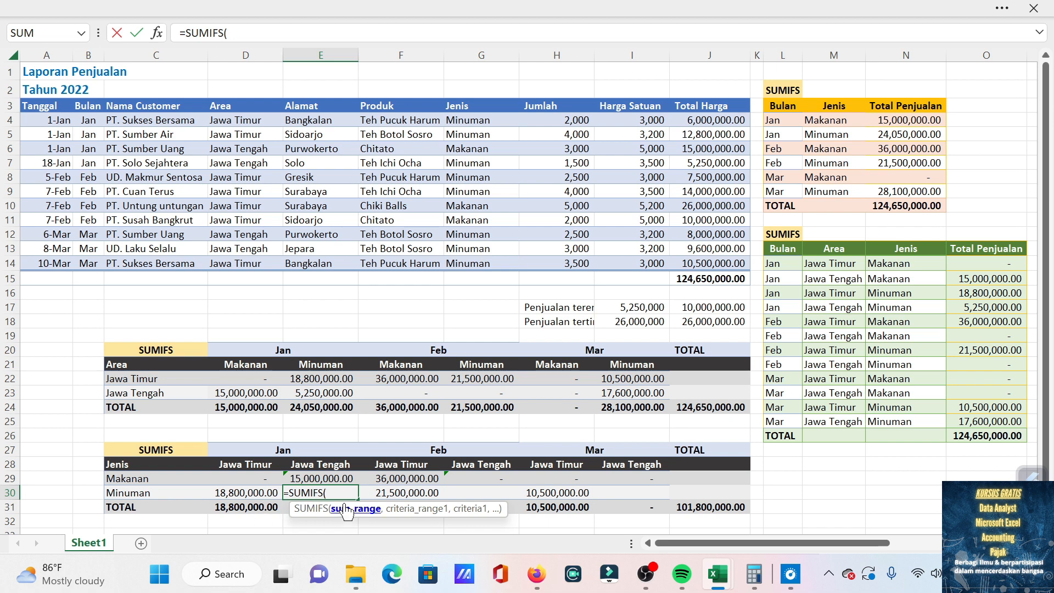
{"action": "left_click_drag", "start_coordinate": [708, 119], "coordinate": [702, 269]}
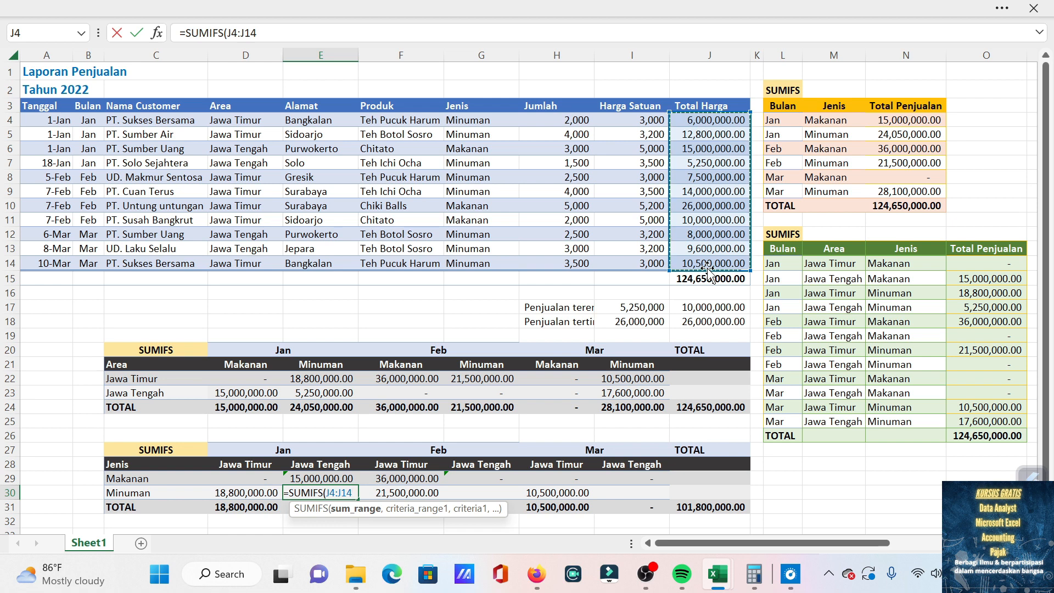
{"action": "key", "text": "F4"}
{"action": "type", "text": ","}
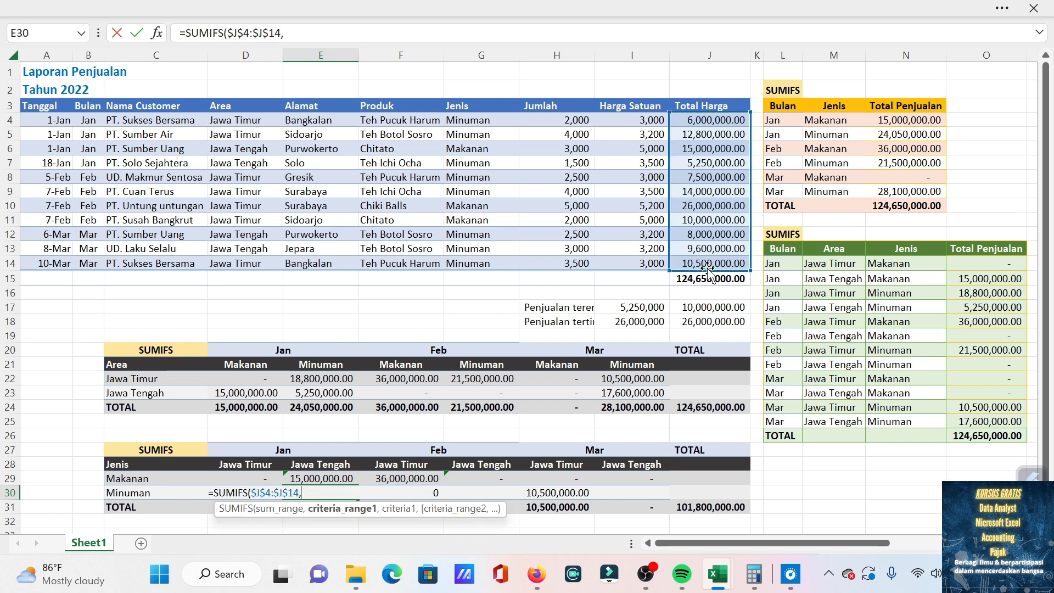
Add the Bulan column, locked as $B$4:$B$14, as first criteria range of the E30 formula with month header D27 as its criterion.
{"action": "left_click_drag", "start_coordinate": [89, 120], "coordinate": [84, 266]}
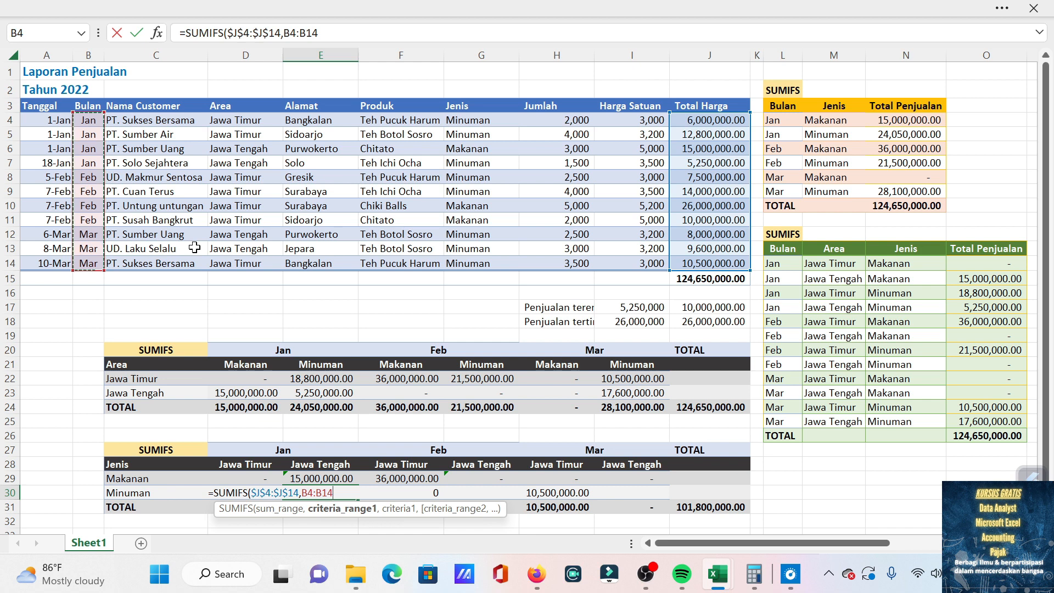
{"action": "key", "text": "F4"}
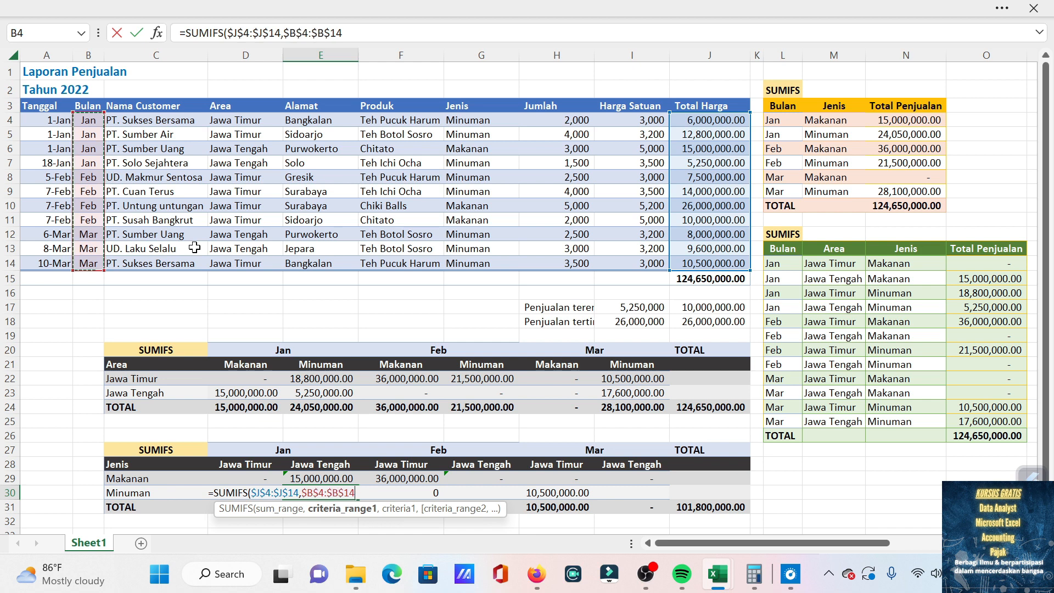
{"action": "type", "text": ","}
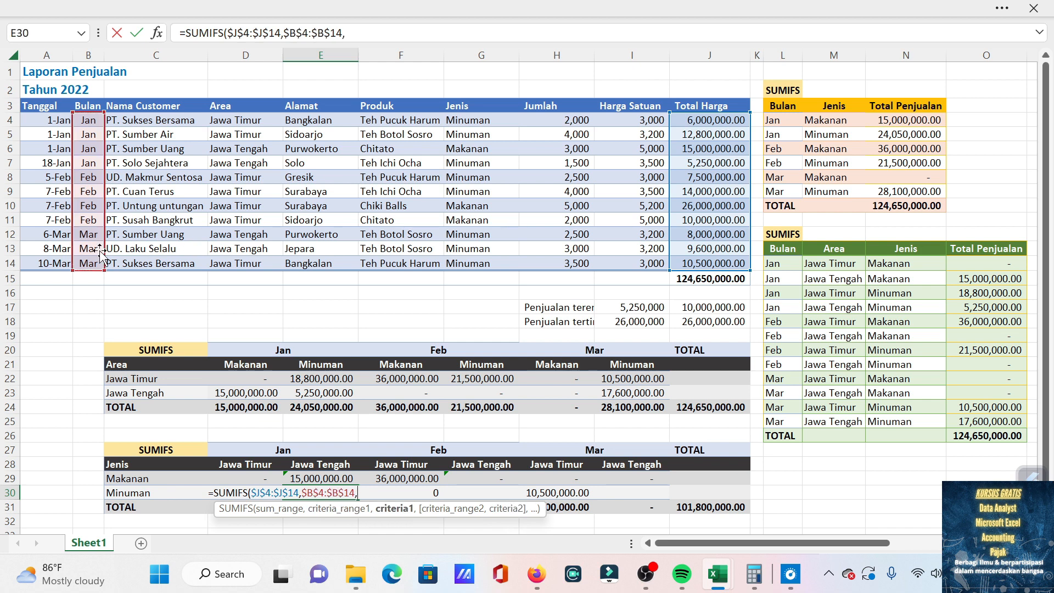
{"action": "left_click", "coordinate": [297, 451]}
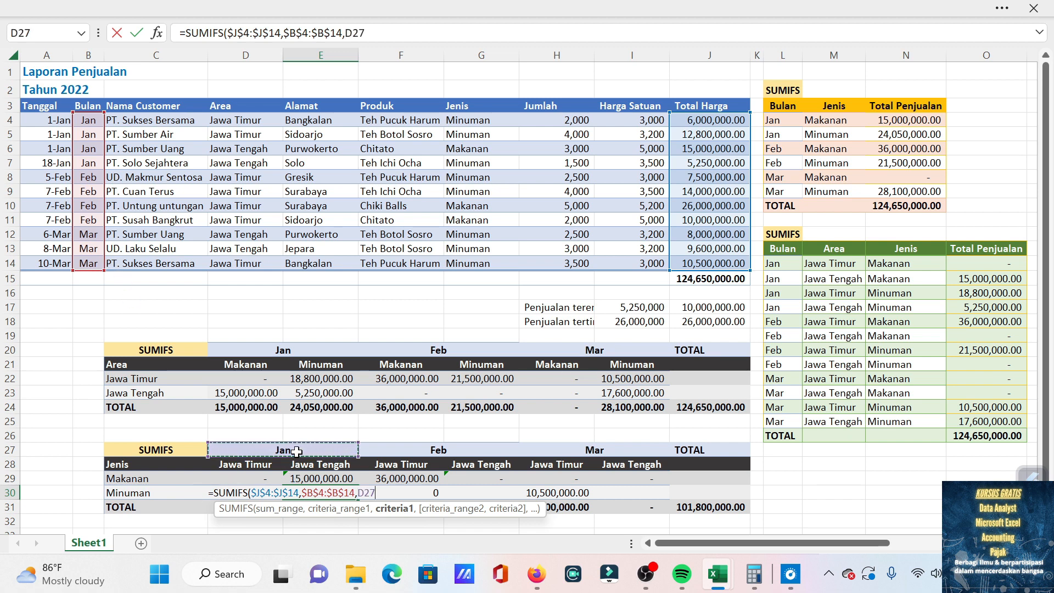
{"action": "type", "text": ","}
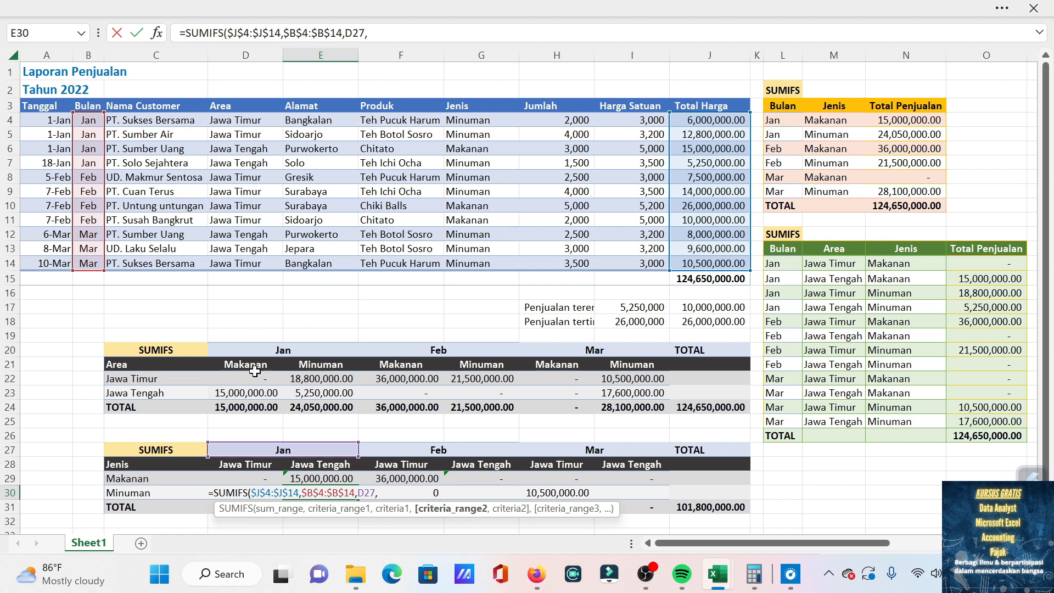
Add the Jenis column, locked as $G$4:$G$14, as second criteria range of the E30 formula with $C$30 as its criterion.
{"action": "left_click_drag", "start_coordinate": [471, 115], "coordinate": [483, 266]}
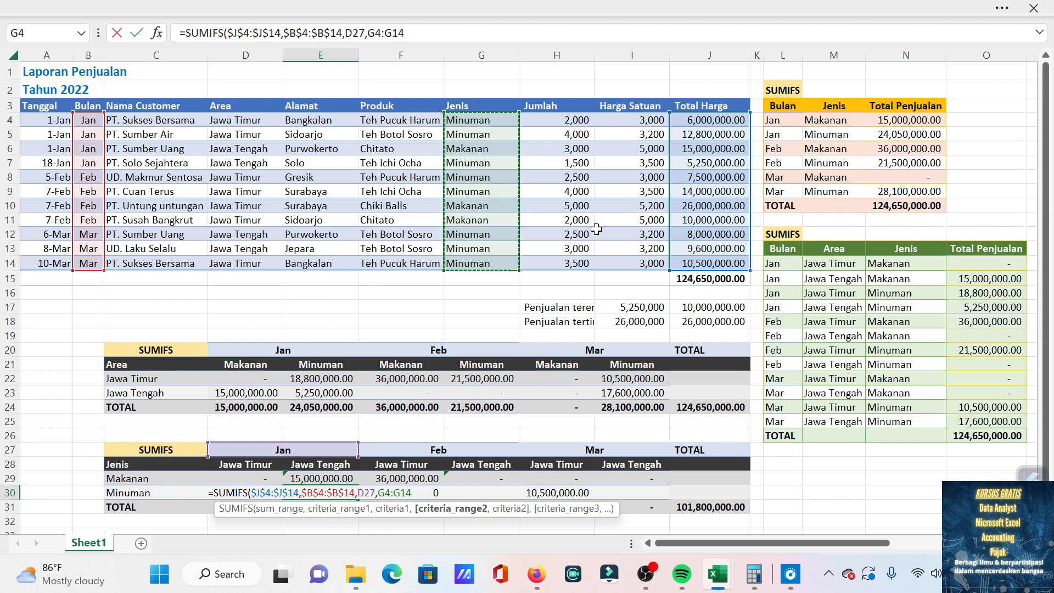
{"action": "key", "text": "F4"}
{"action": "type", "text": ","}
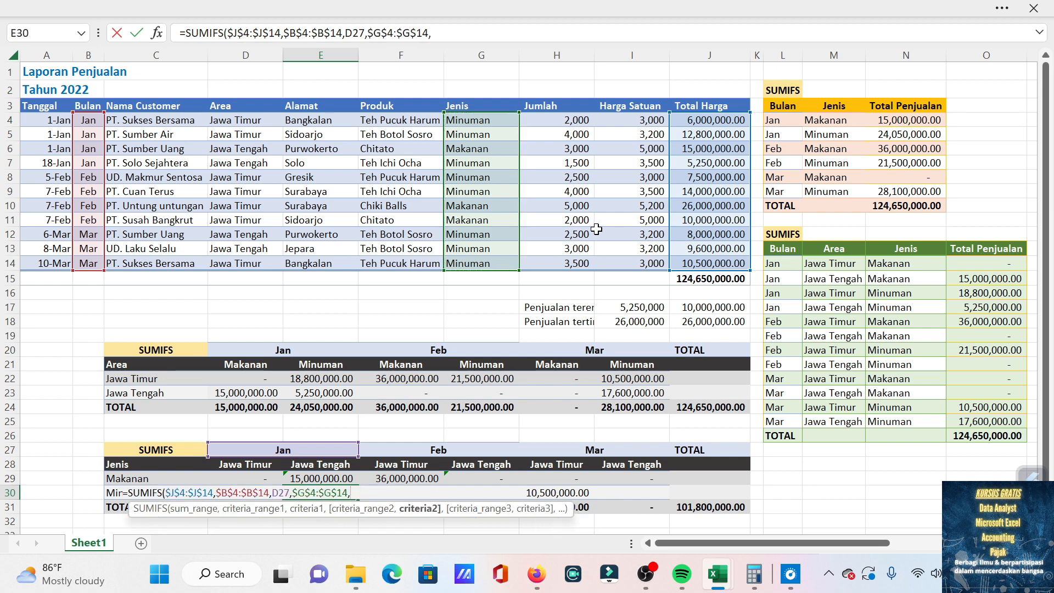
{"action": "left_click", "coordinate": [112, 493]}
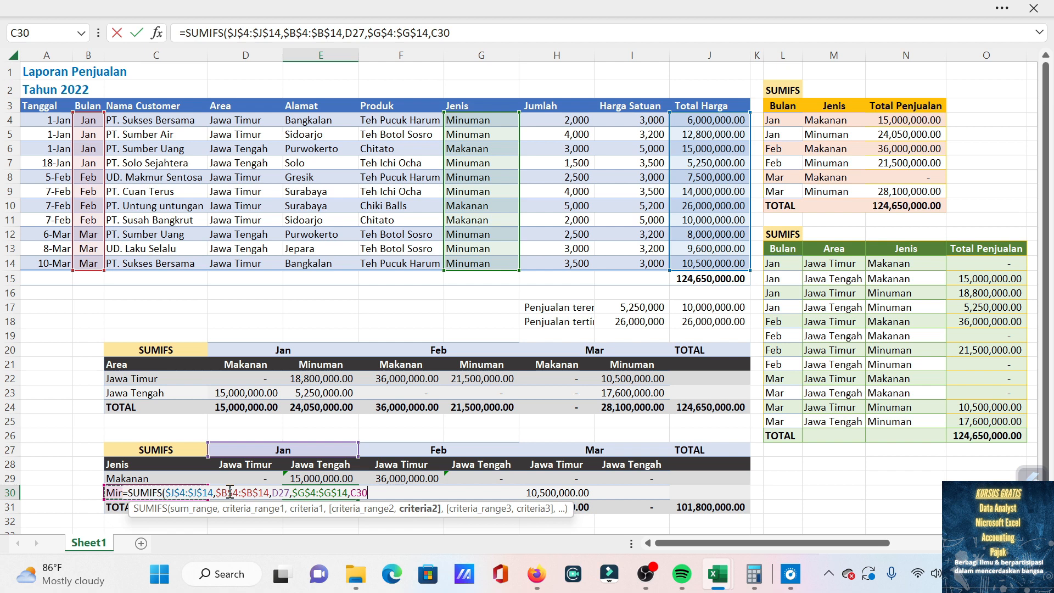
{"action": "key", "text": "F4"}
{"action": "type", "text": ","}
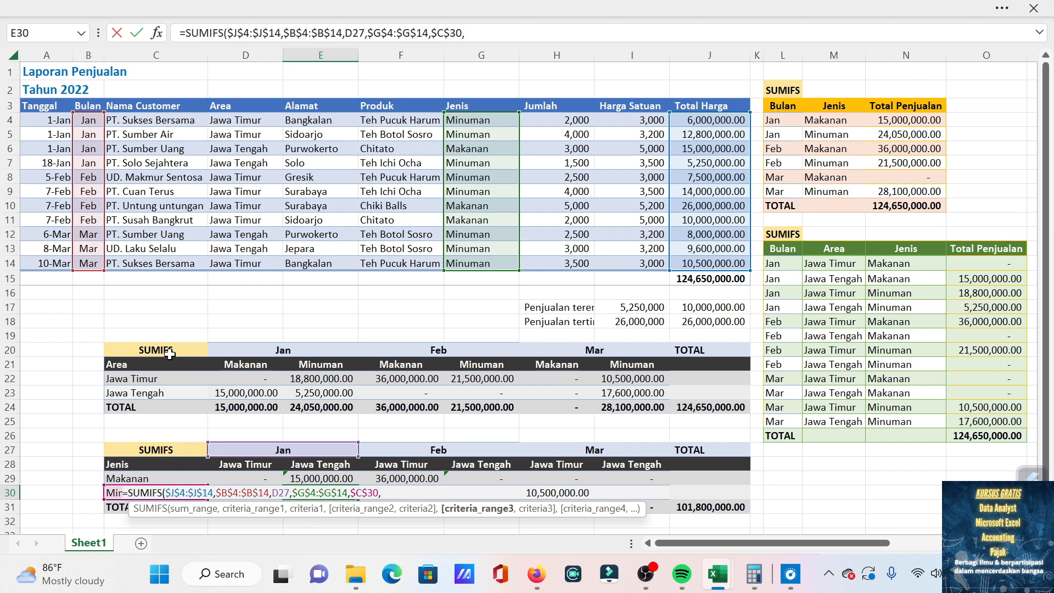
Complete the E30 formula with the Area column, locked as $D$4:$D$14, as third criteria range and $E$28 as its criterion.
{"action": "left_click_drag", "start_coordinate": [236, 120], "coordinate": [232, 262]}
{"action": "key", "text": "F4"}
{"action": "type", "text": ","}
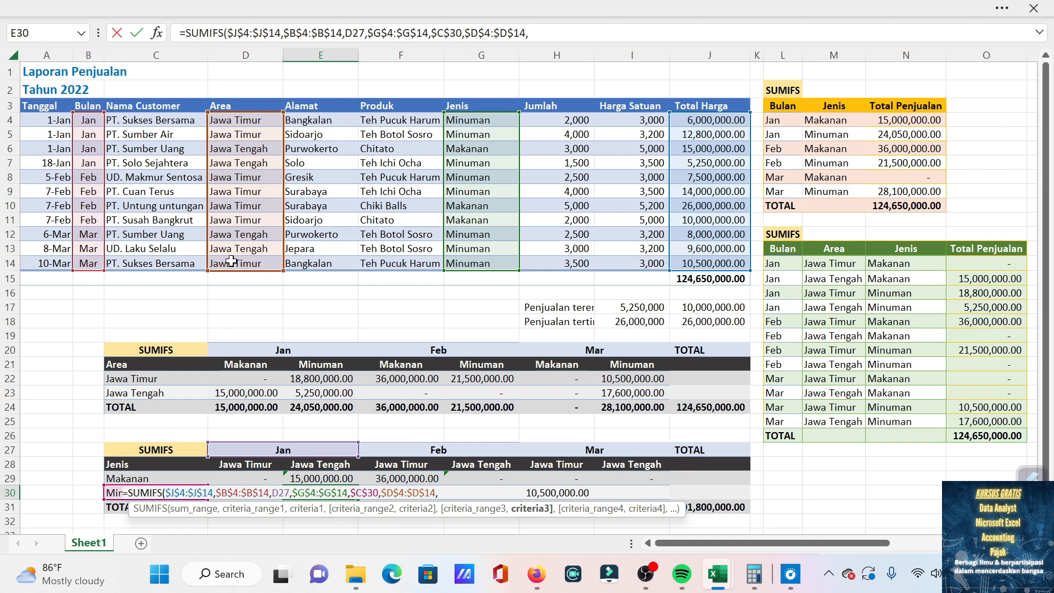
{"action": "left_click", "coordinate": [311, 464]}
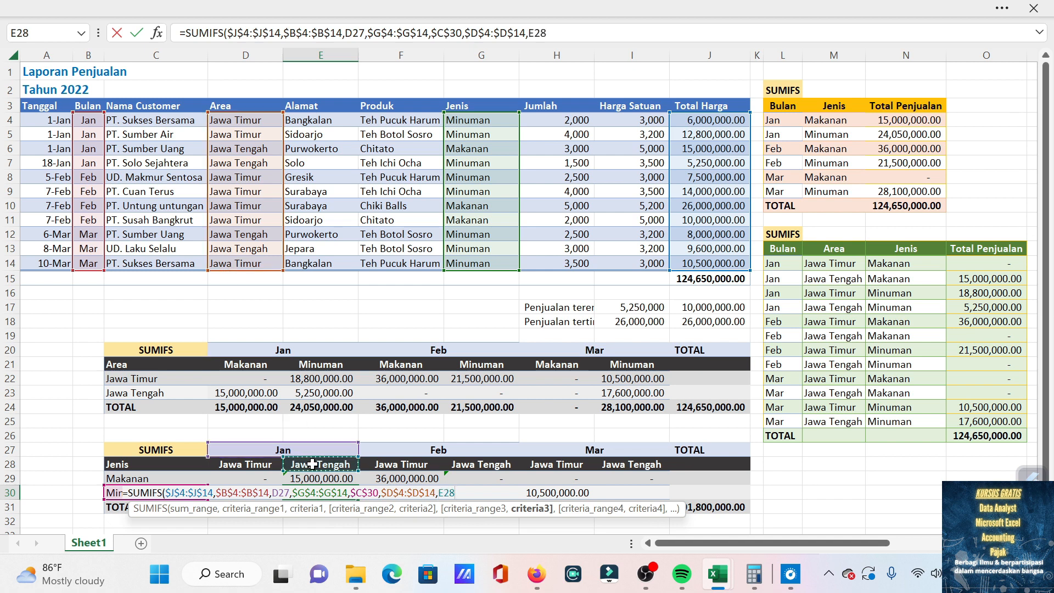
{"action": "key", "text": "F4"}
{"action": "key", "text": "Return"}
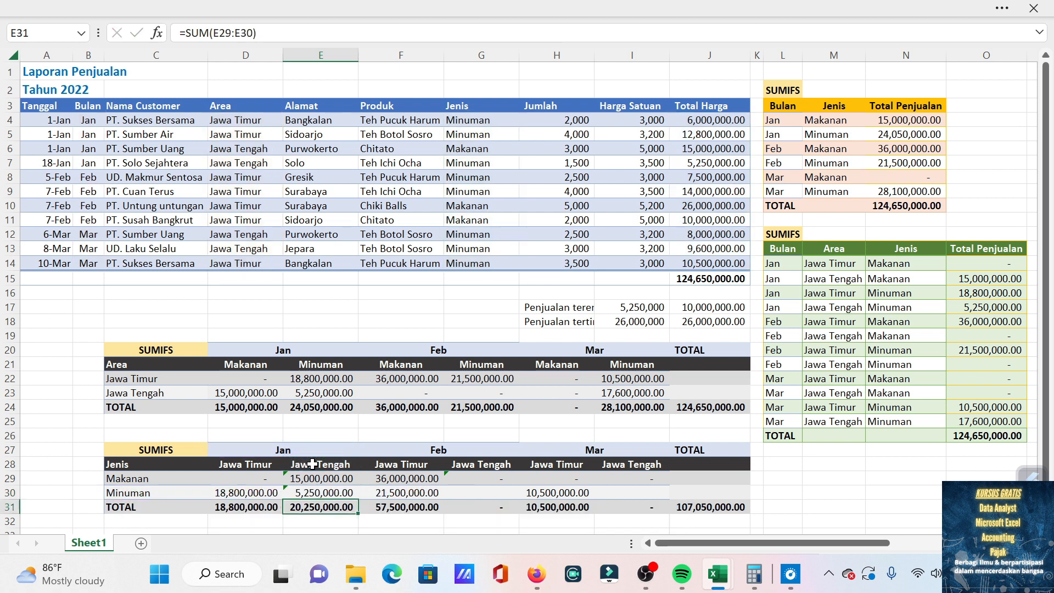
Copy the Minuman Jawa Tengah formula from E30 to the Feb cell G30 and the Mar cell I30.
{"action": "key", "text": "Up"}
{"action": "key", "text": "ctrl+c"}
{"action": "key", "text": "Right"}
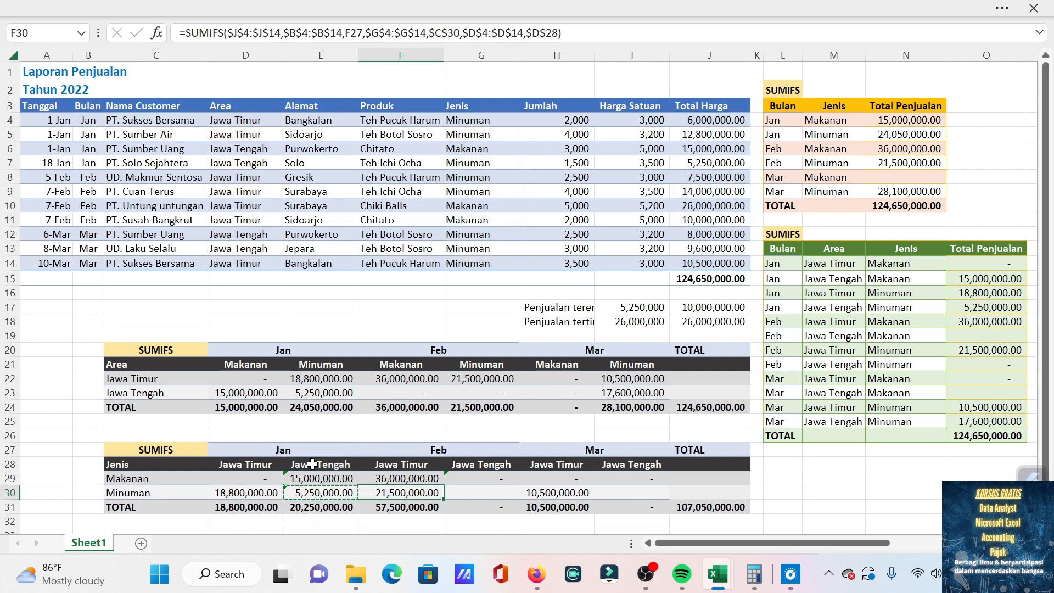
{"action": "key", "text": "Right"}
{"action": "key", "text": "ctrl+v"}
{"action": "key", "text": "Right"}
{"action": "key", "text": "Right"}
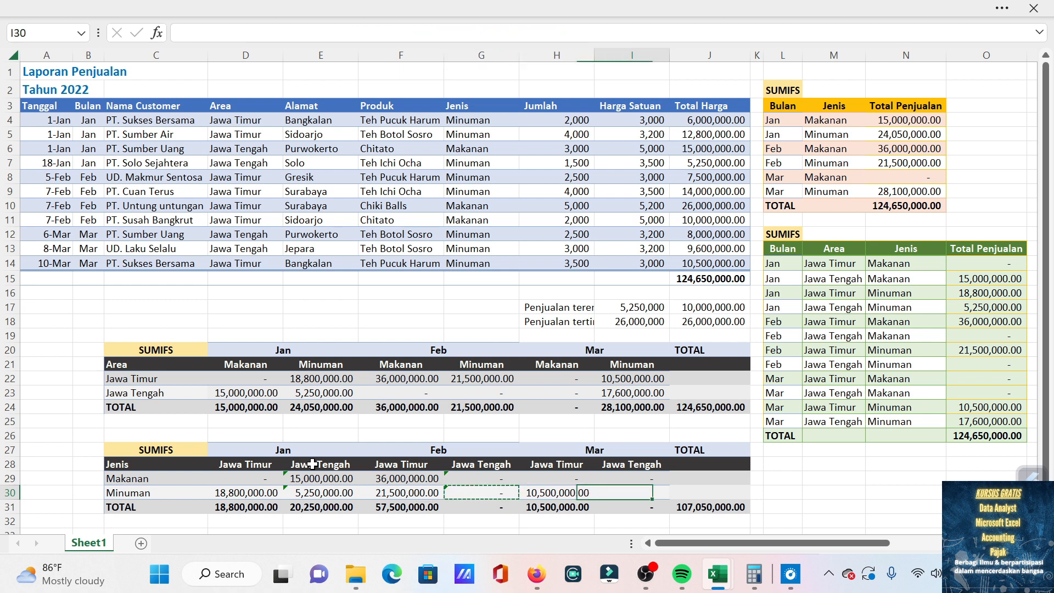
{"action": "key", "text": "ctrl+v"}
Compare the grand totals of the two cross-tab tables in J31 and J24.
{"action": "key", "text": "Left"}
{"action": "key", "text": "Left"}
{"action": "key", "text": "Left"}
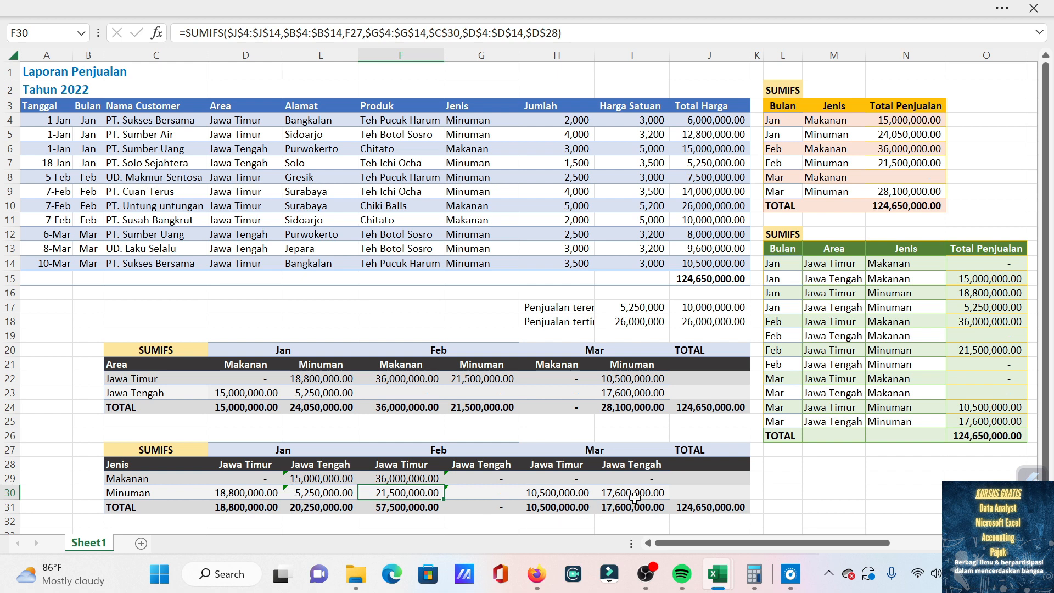
{"action": "left_click", "coordinate": [708, 511]}
{"action": "left_click", "coordinate": [723, 399]}
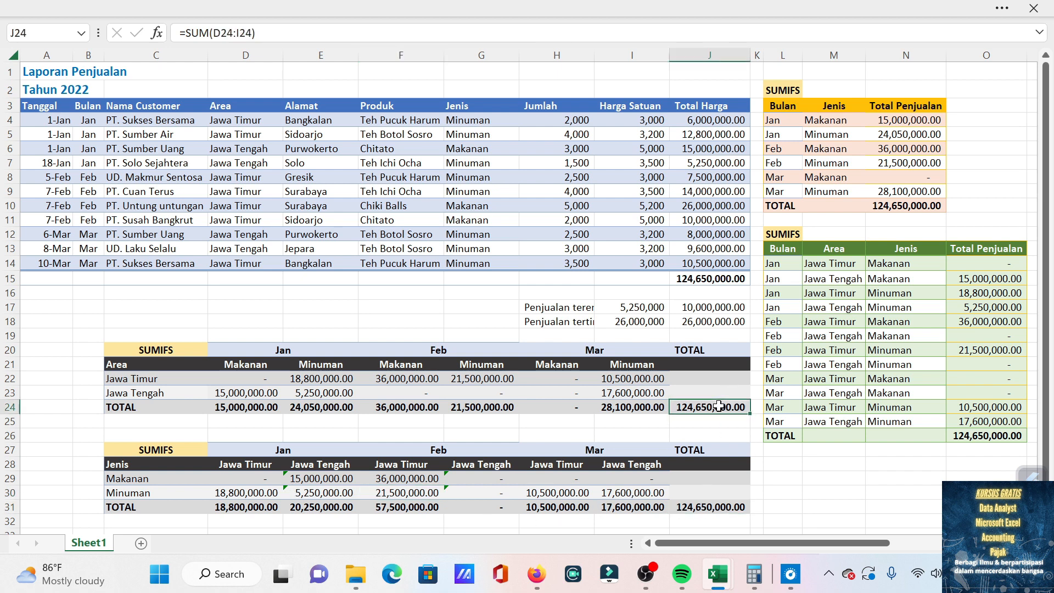